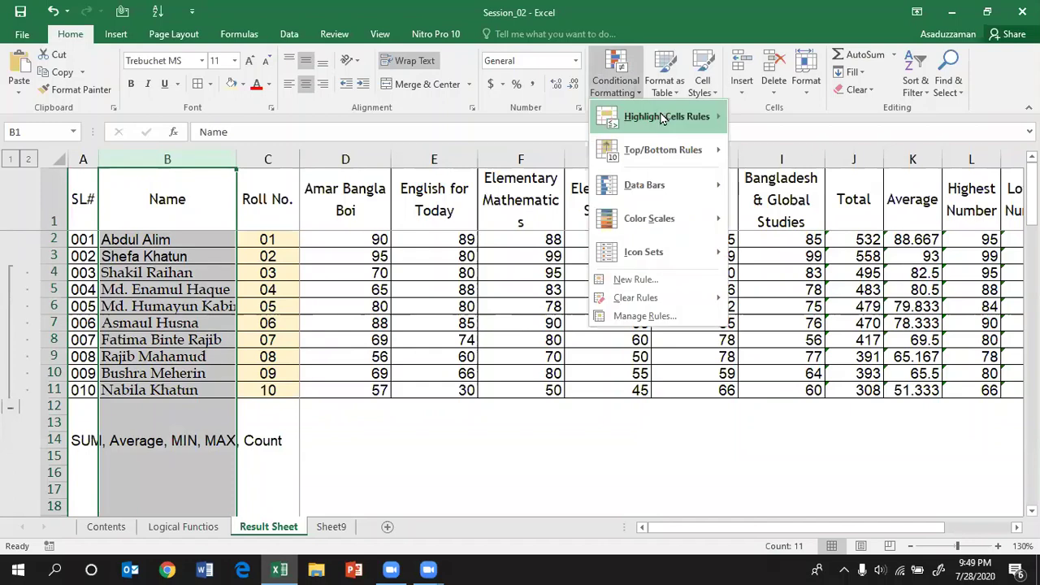
Step: Add a Text that Contains rule highlighting 'Shefa' with Light Red Fill and Dark Red Text
{"action": "mouse_move", "coordinate": [666, 116]}
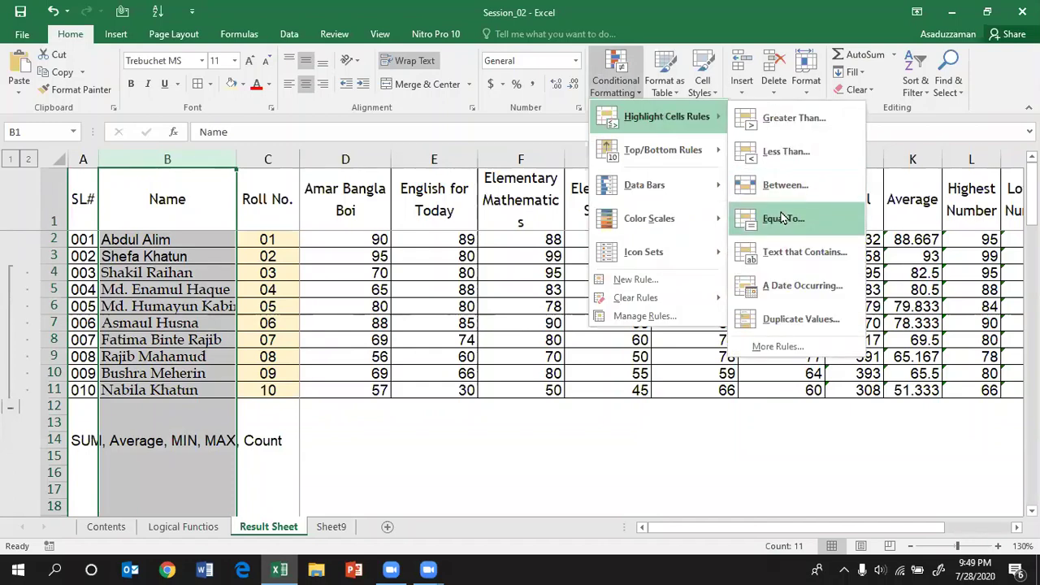
{"action": "left_click", "coordinate": [797, 255]}
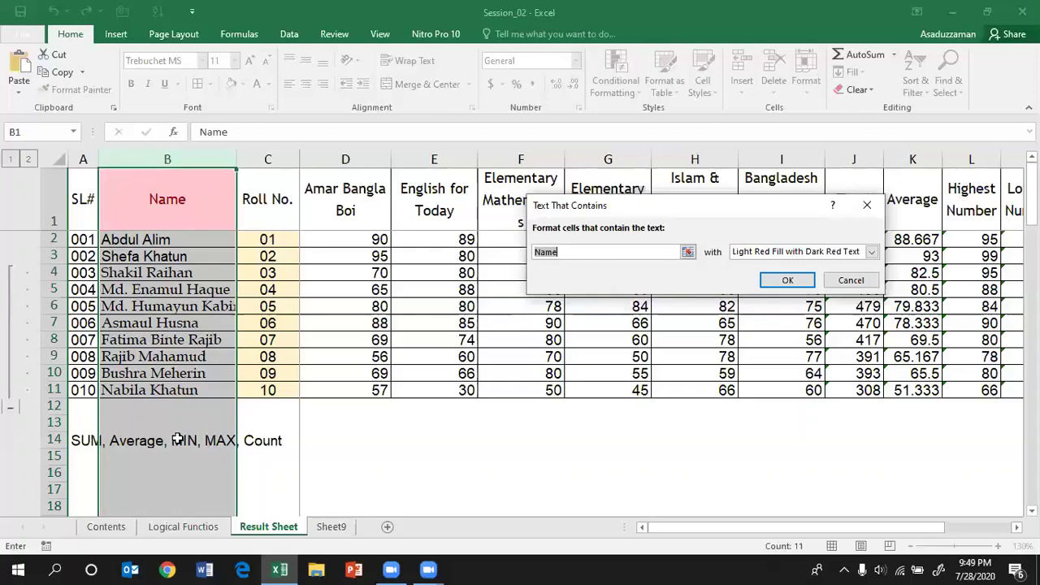
{"action": "type", "text": "S"}
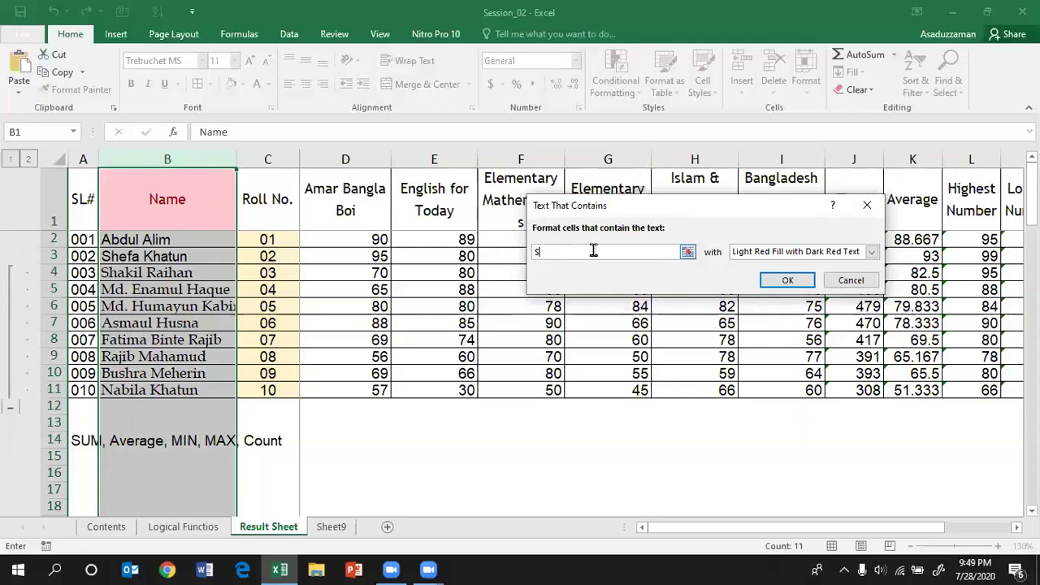
{"action": "type", "text": "hefa"}
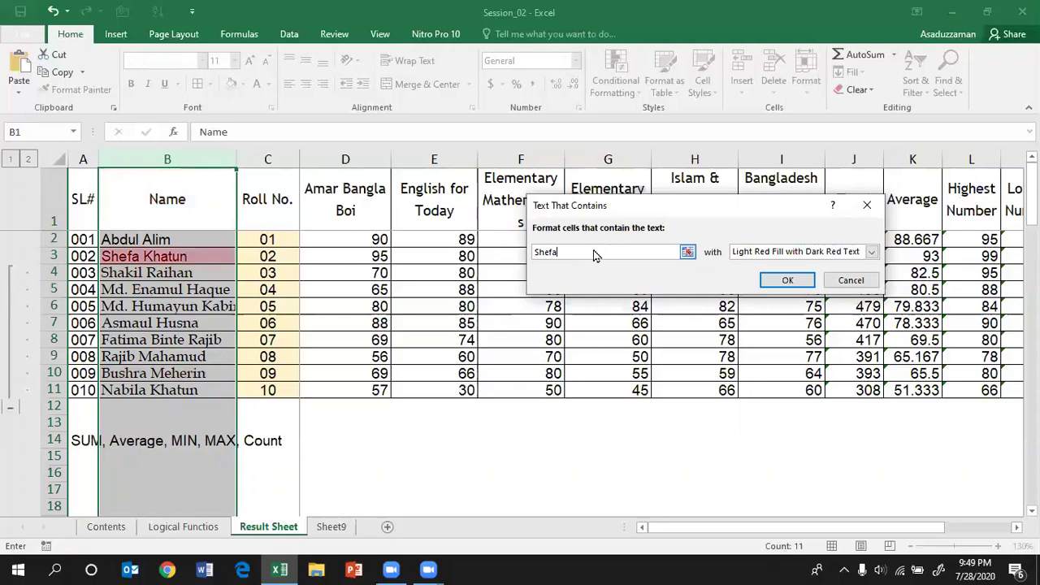
{"action": "key", "text": "Return"}
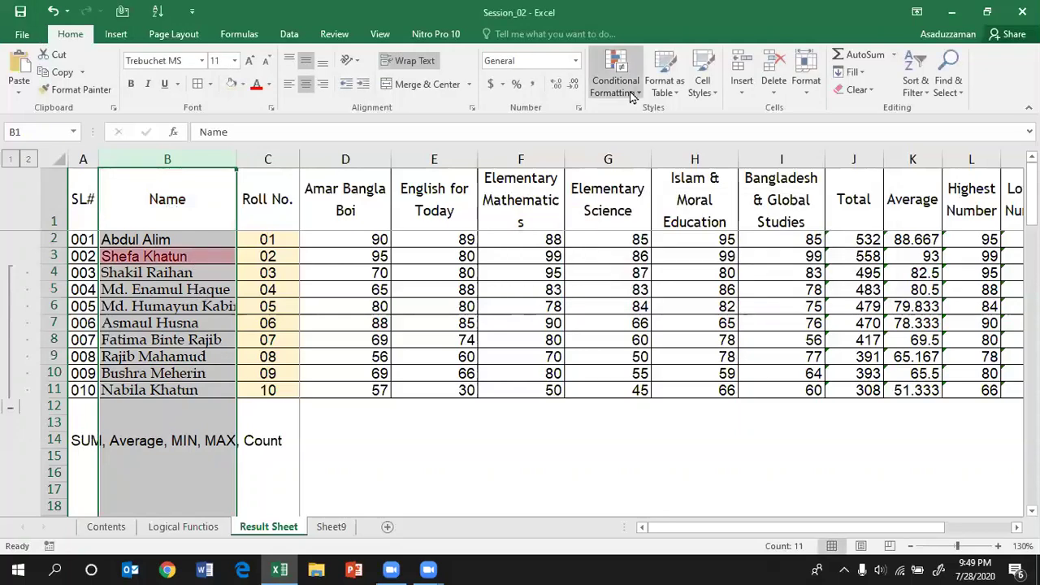
Step: Clear the conditional formatting rules from the selected Name column (column B)
{"action": "left_click", "coordinate": [622, 78]}
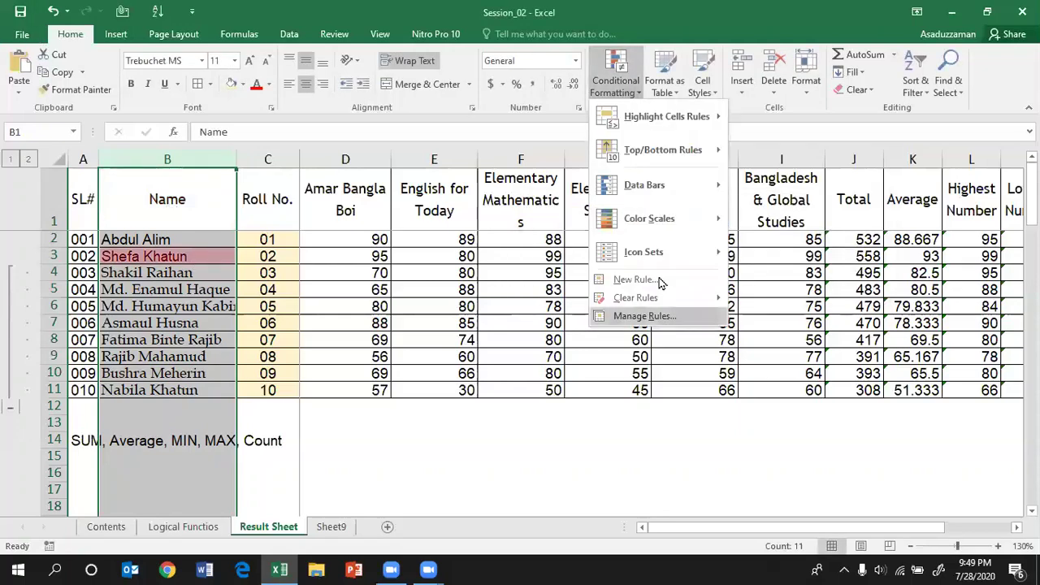
{"action": "left_click", "coordinate": [680, 338]}
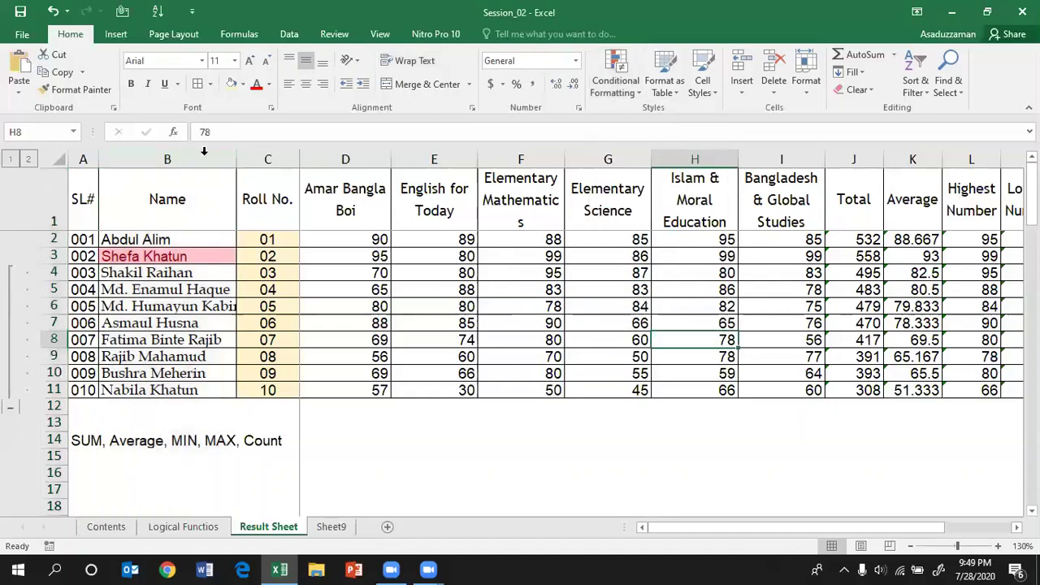
{"action": "left_click", "coordinate": [204, 153]}
{"action": "left_click", "coordinate": [626, 96]}
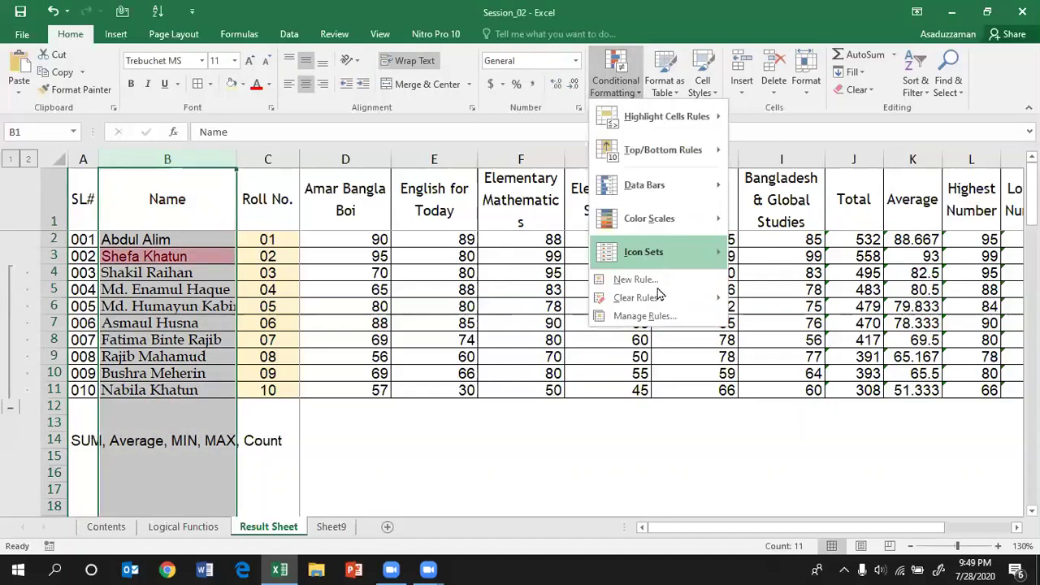
{"action": "mouse_move", "coordinate": [660, 300]}
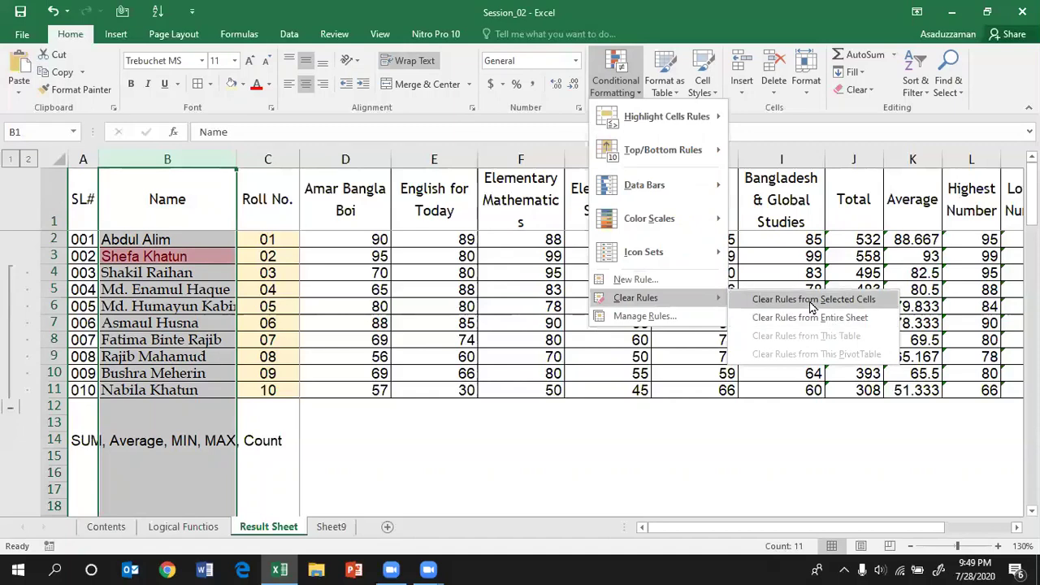
{"action": "left_click", "coordinate": [813, 306]}
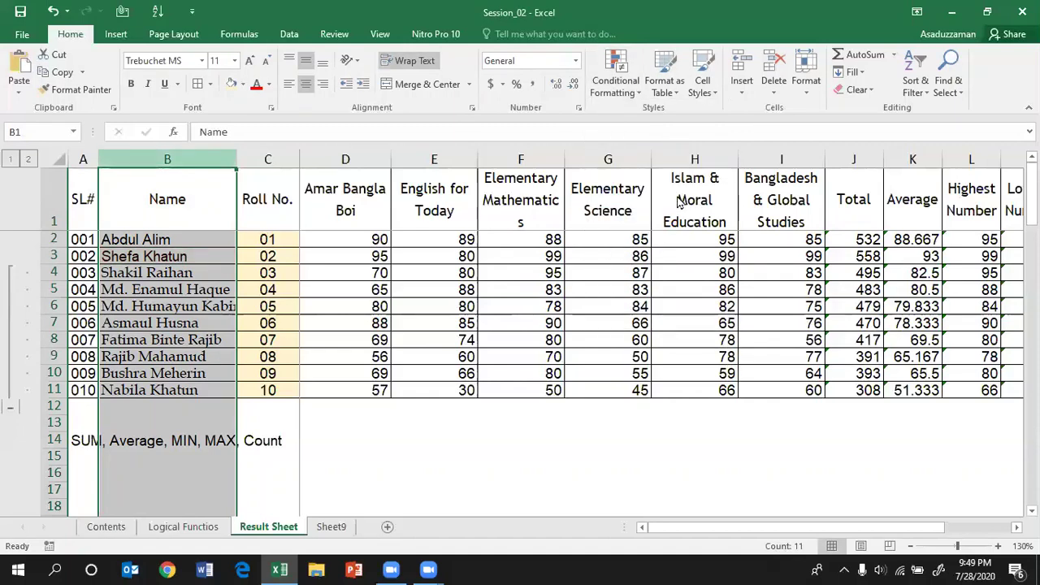
{"action": "left_click", "coordinate": [621, 84]}
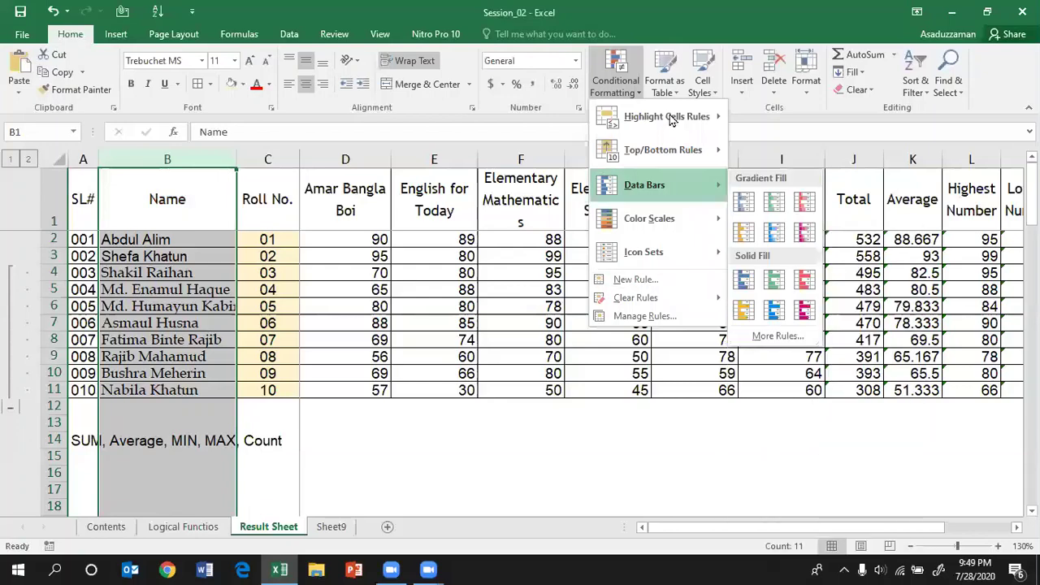
Step: Start a Text that Contains rule for 'Ena', cancel it, and move to the Contents sheet
{"action": "mouse_move", "coordinate": [671, 119]}
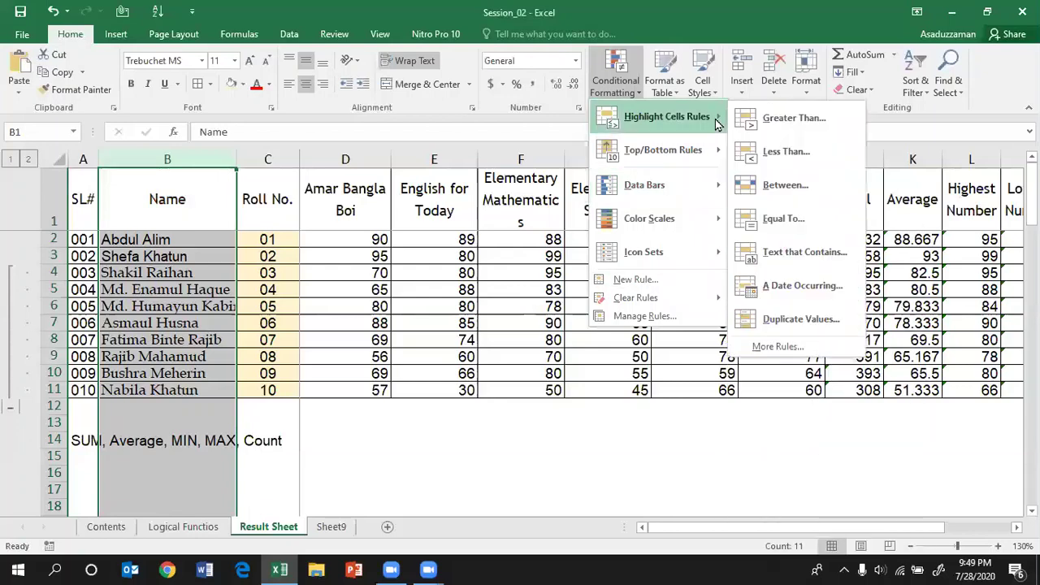
{"action": "left_click", "coordinate": [789, 252]}
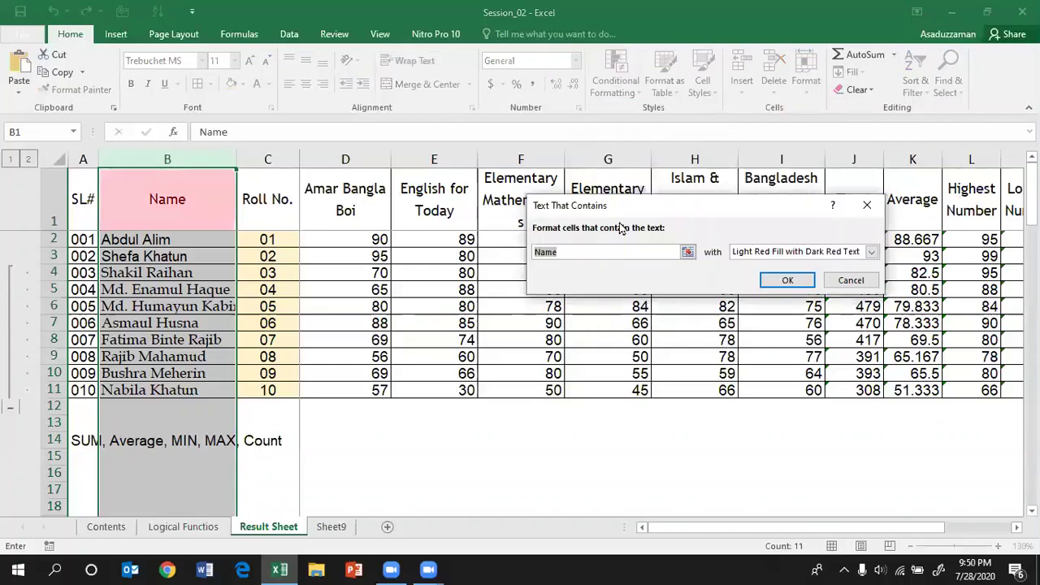
{"action": "type", "text": "Ena"}
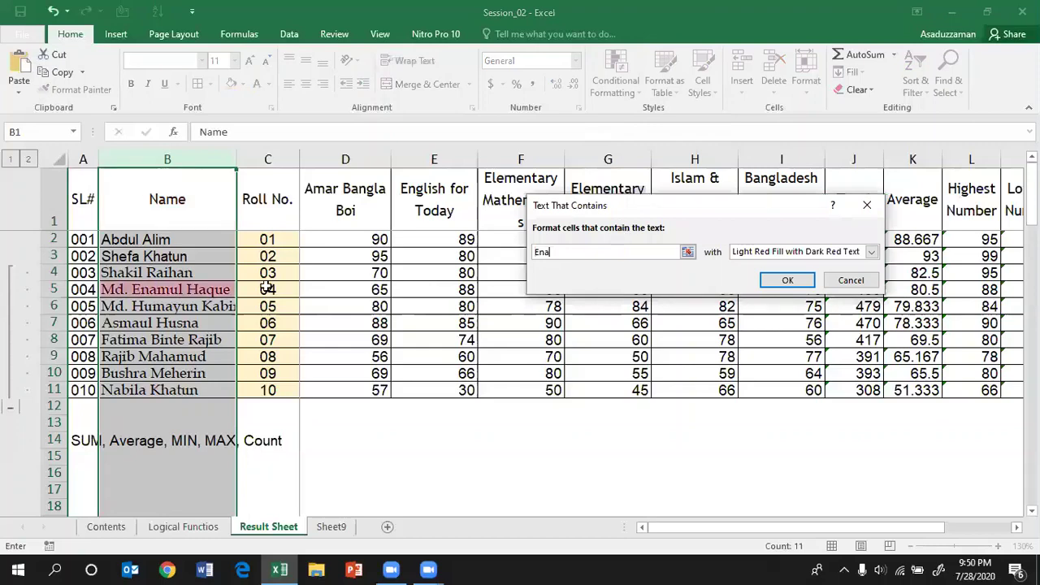
{"action": "left_click", "coordinate": [154, 294]}
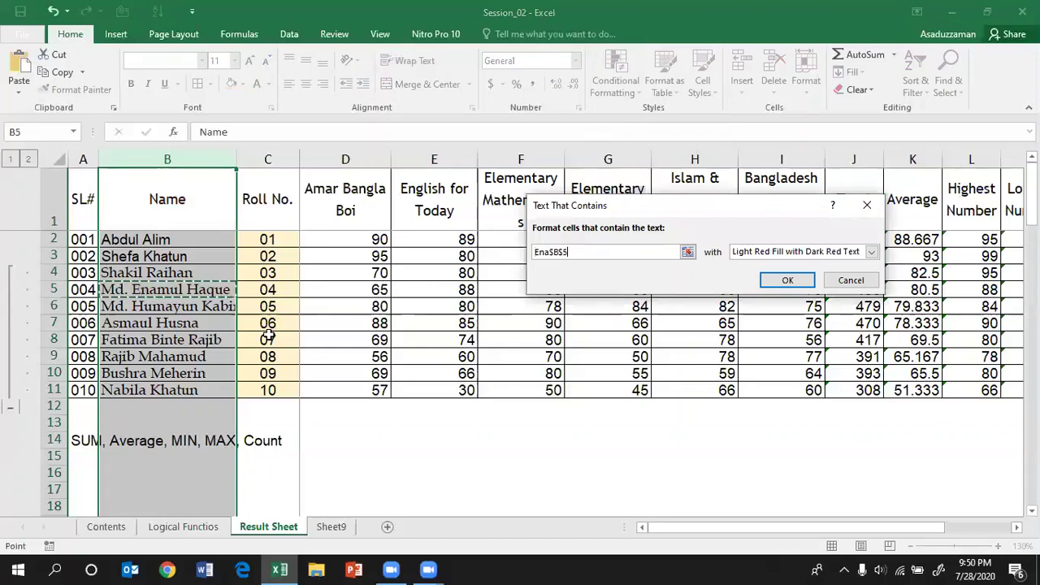
{"action": "key", "text": "Escape"}
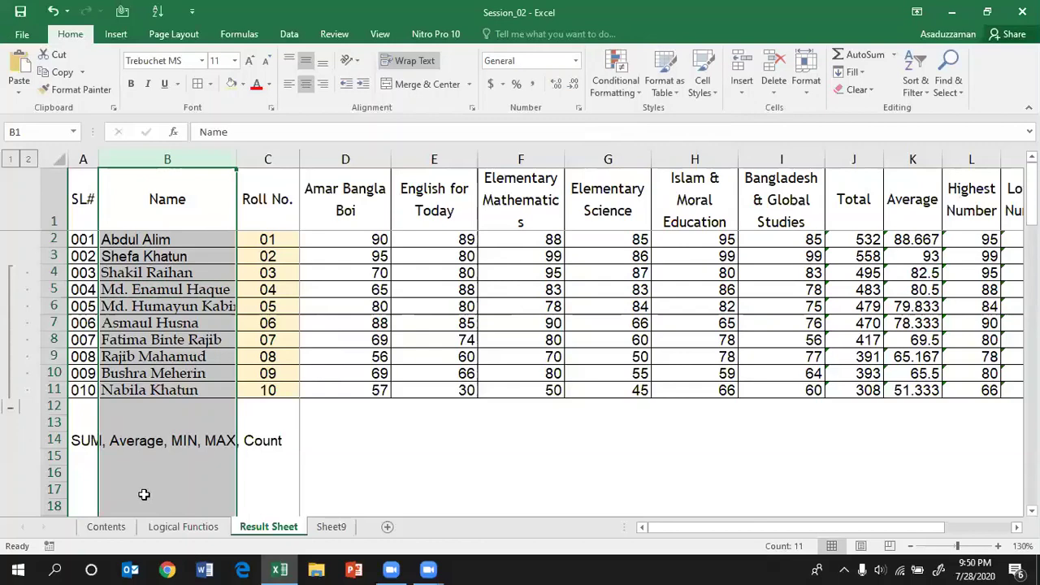
{"action": "left_click", "coordinate": [106, 526]}
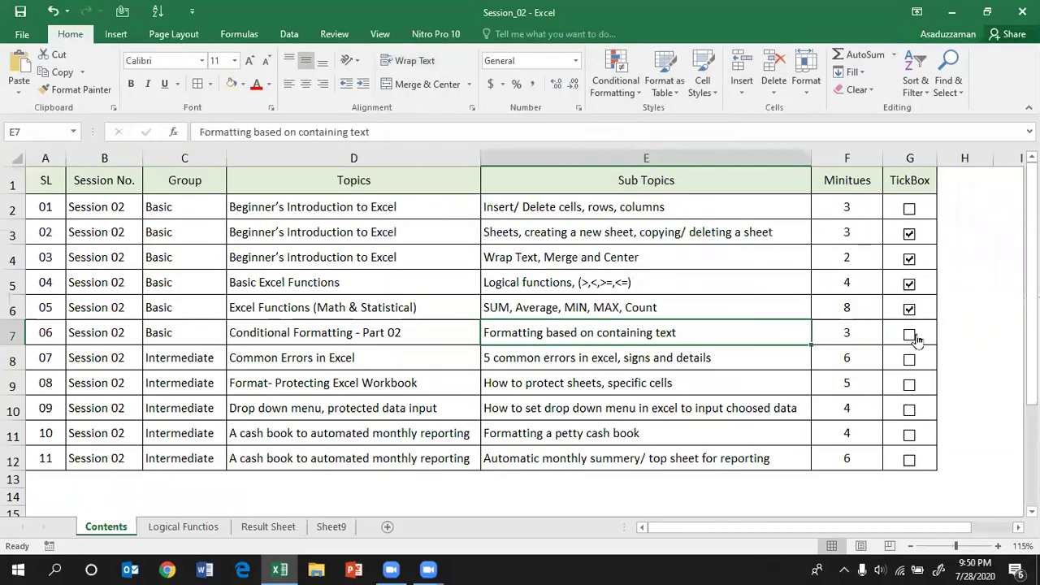
Step: Tick the Conditional Formatting - Part 02 checkbox in G7, then minimize Excel
{"action": "left_click", "coordinate": [910, 335]}
{"action": "left_click", "coordinate": [572, 365]}
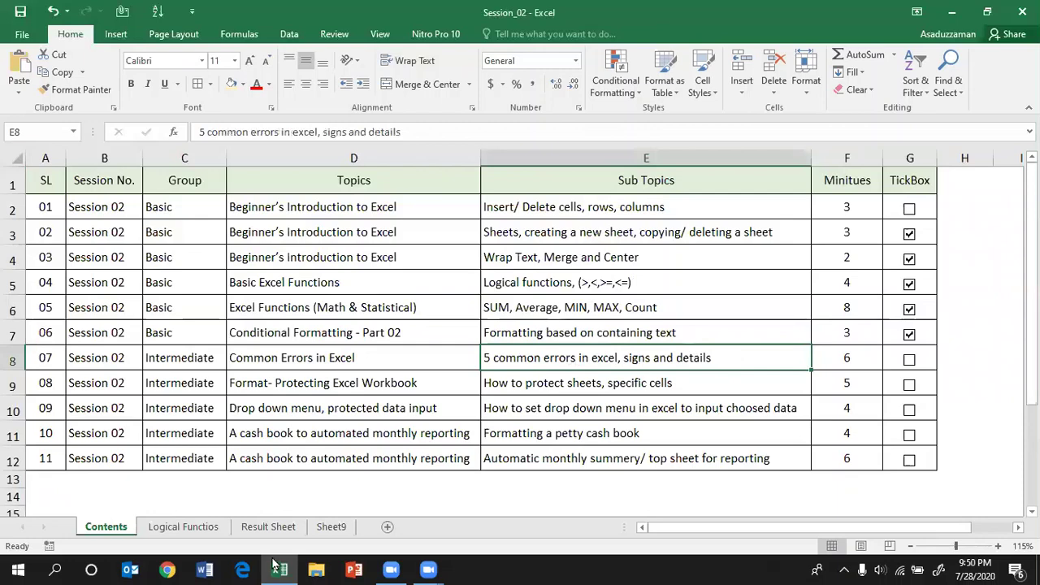
{"action": "left_click", "coordinate": [953, 16]}
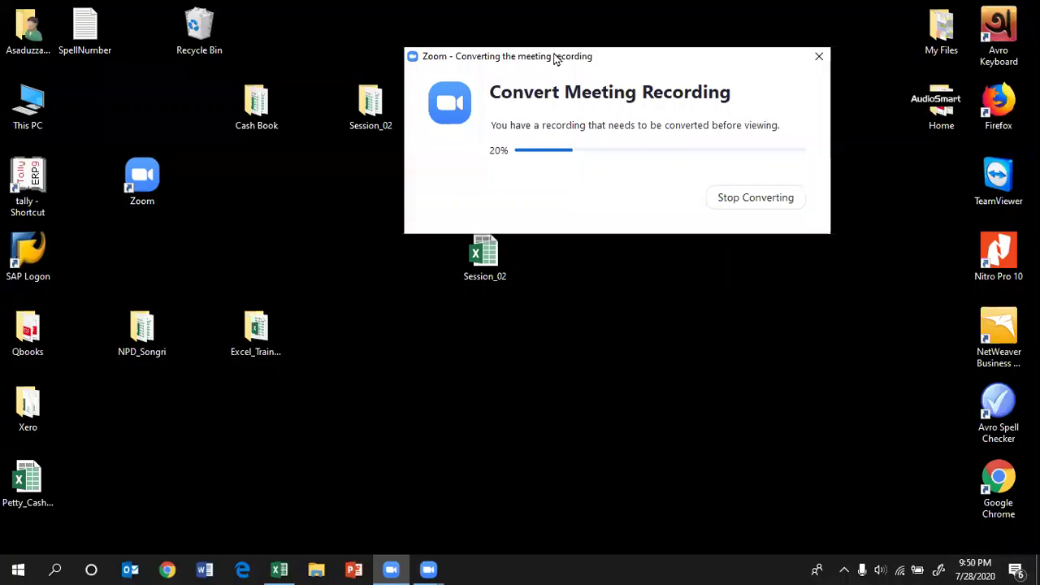
Step: Open the Session_02 folder and its Common_Errors workbook
{"action": "left_click", "coordinate": [371, 105]}
{"action": "double_click", "coordinate": [372, 105]}
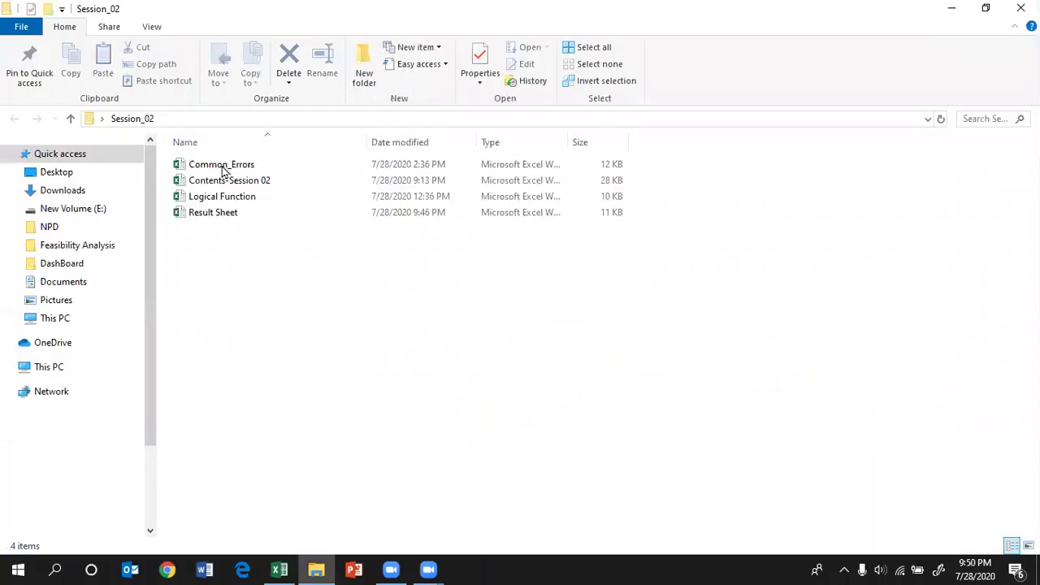
{"action": "double_click", "coordinate": [222, 166]}
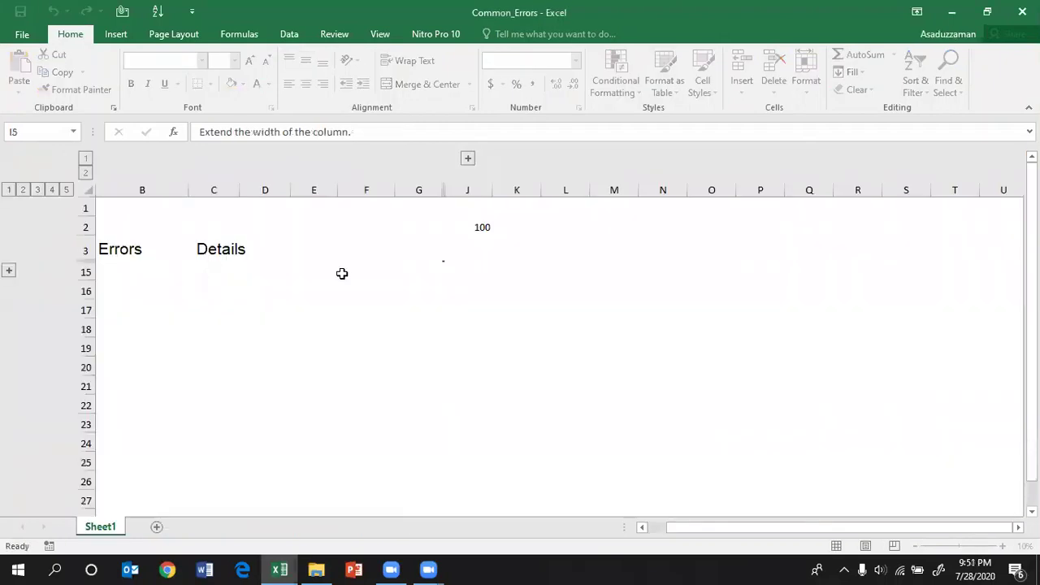
Step: Expand and collapse the row outline groups, ending with error examples 01 to 05 all visible
{"action": "left_click", "coordinate": [366, 270]}
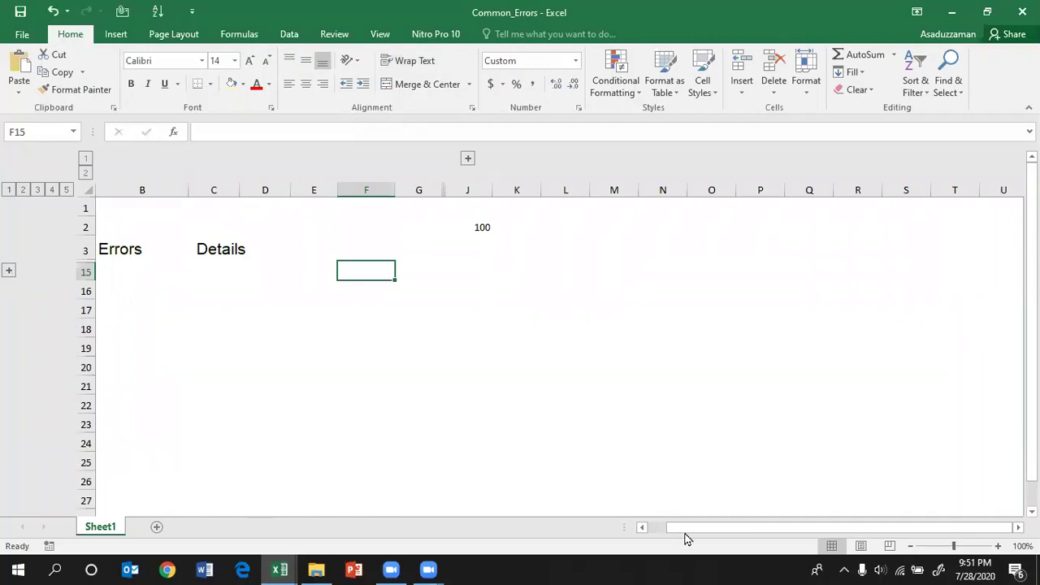
{"action": "scroll", "coordinate": [275, 424], "scroll_direction": "left", "scroll_amount": 1}
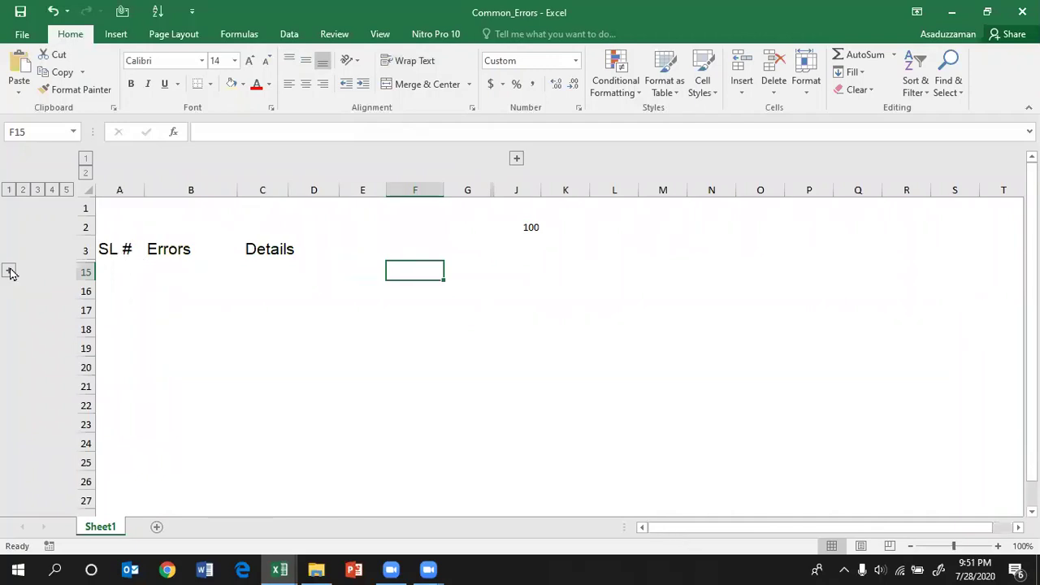
{"action": "left_click", "coordinate": [10, 272]}
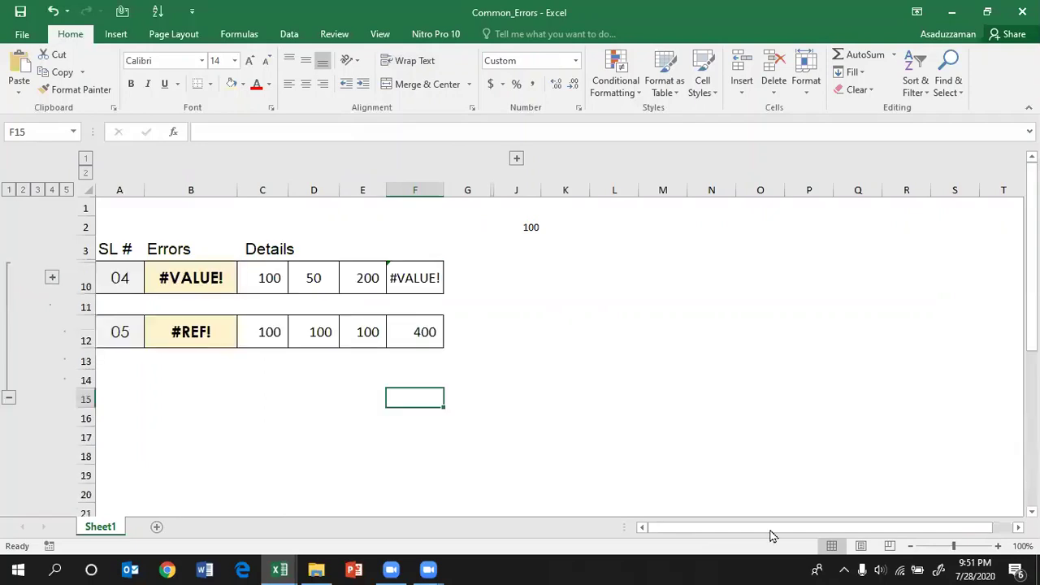
{"action": "scroll", "coordinate": [63, 288], "scroll_direction": "down", "scroll_amount": 2}
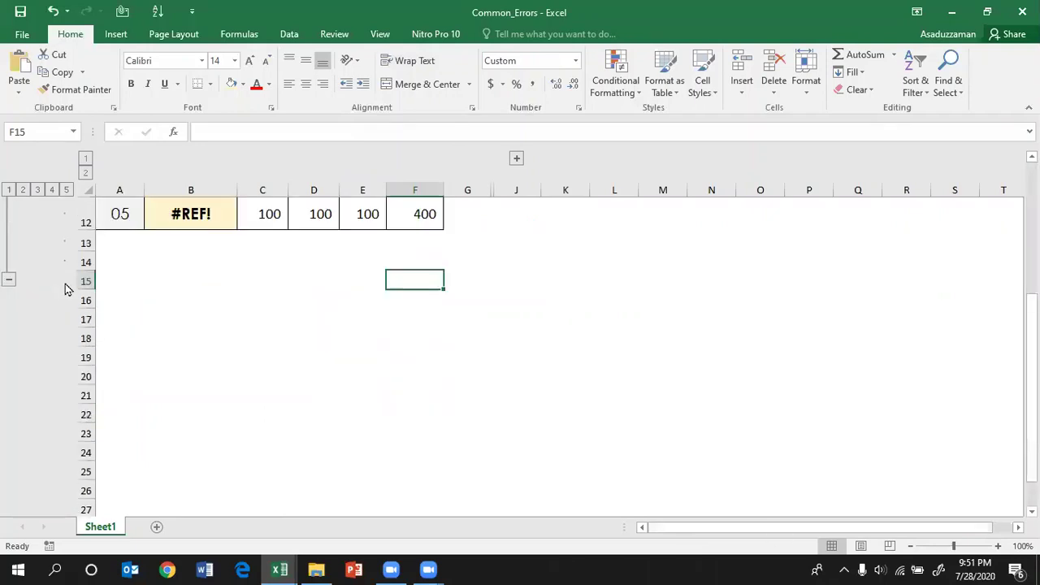
{"action": "scroll", "coordinate": [46, 251], "scroll_direction": "up", "scroll_amount": 4}
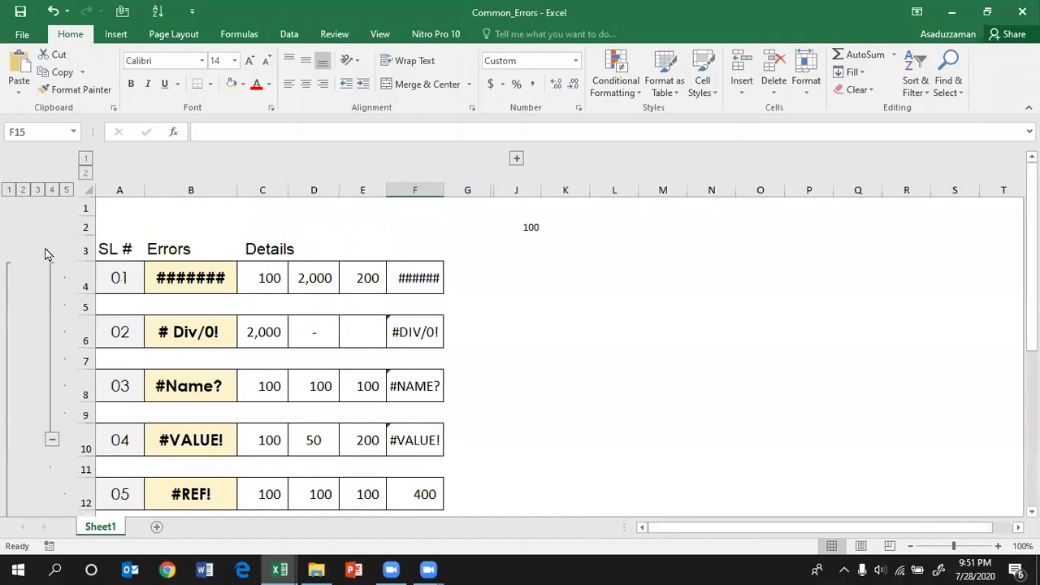
{"action": "left_click", "coordinate": [52, 440]}
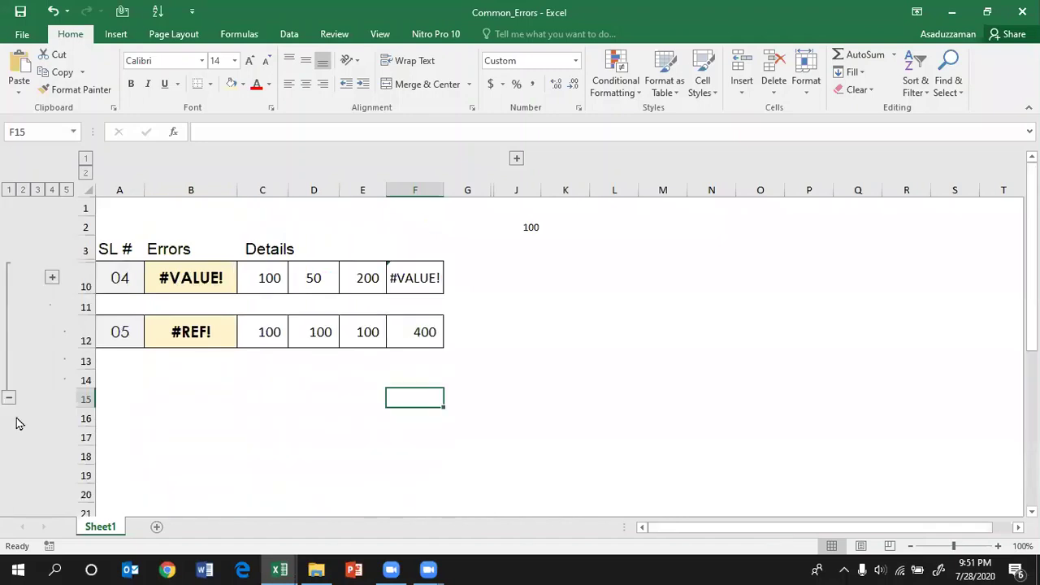
{"action": "left_click", "coordinate": [32, 195]}
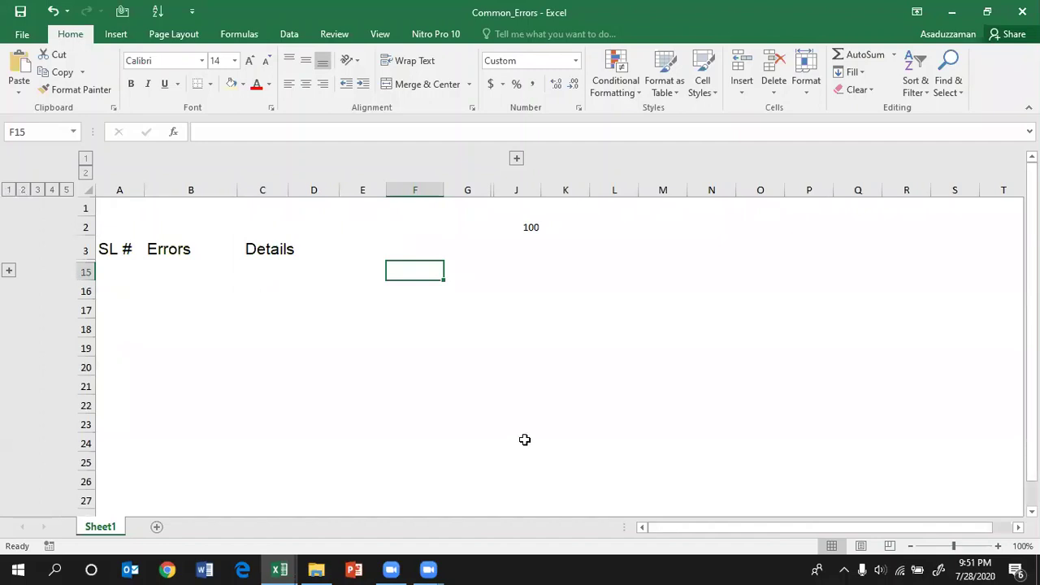
{"action": "left_click", "coordinate": [9, 271]}
{"action": "left_click", "coordinate": [52, 277]}
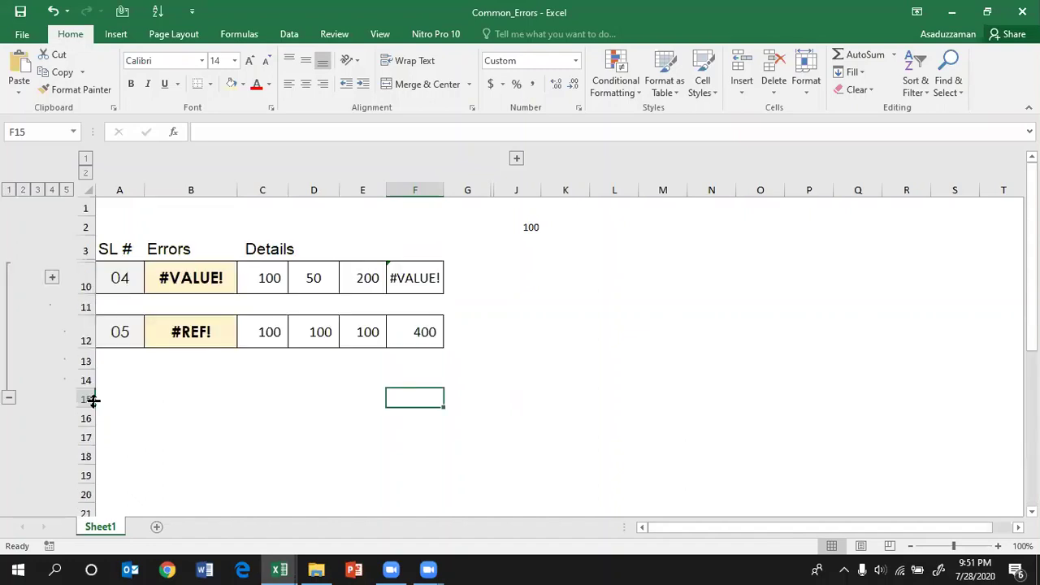
{"action": "left_click", "coordinate": [595, 313]}
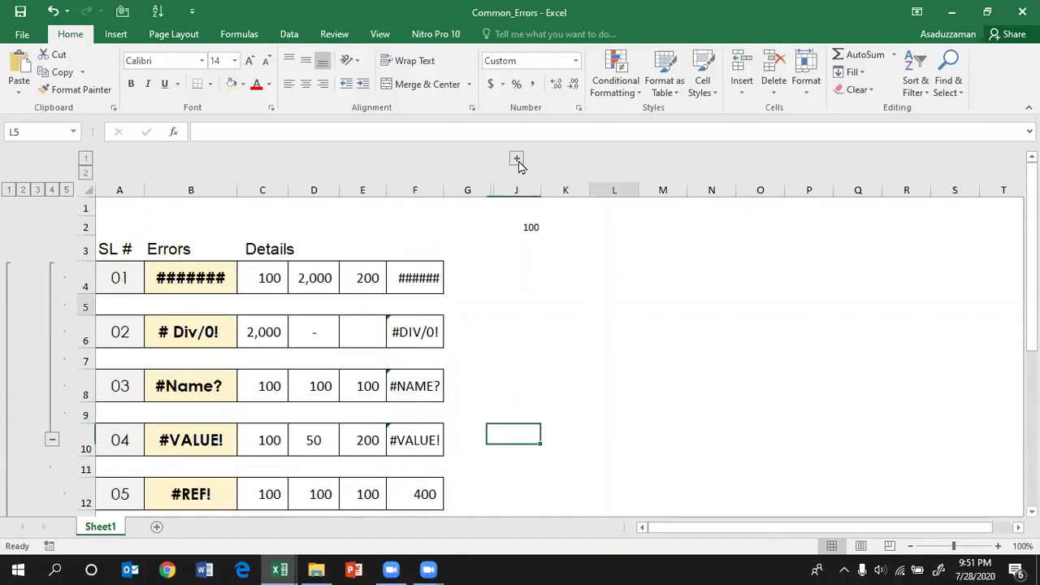
Step: Fill the header row A3:I3, SL # through Problem & Solution, with standard Yellow
{"action": "left_click", "coordinate": [517, 159]}
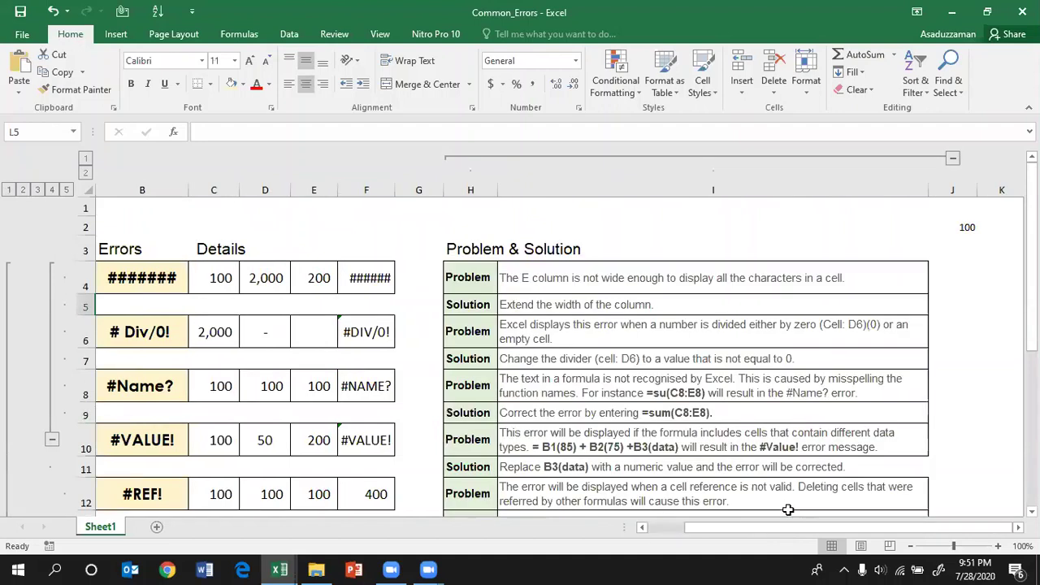
{"action": "scroll", "coordinate": [352, 298], "scroll_direction": "left", "scroll_amount": 1}
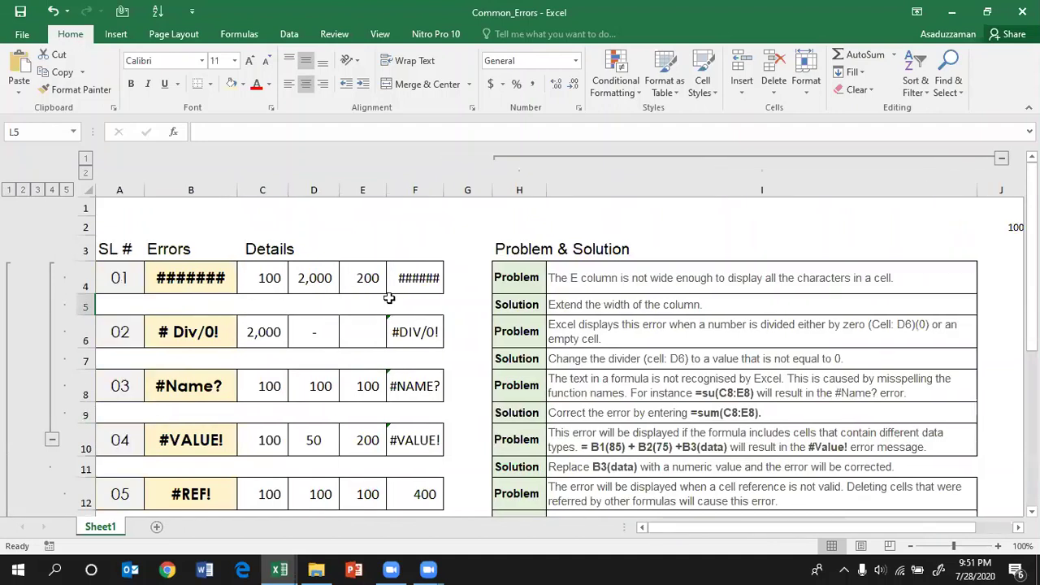
{"action": "left_click", "coordinate": [112, 246]}
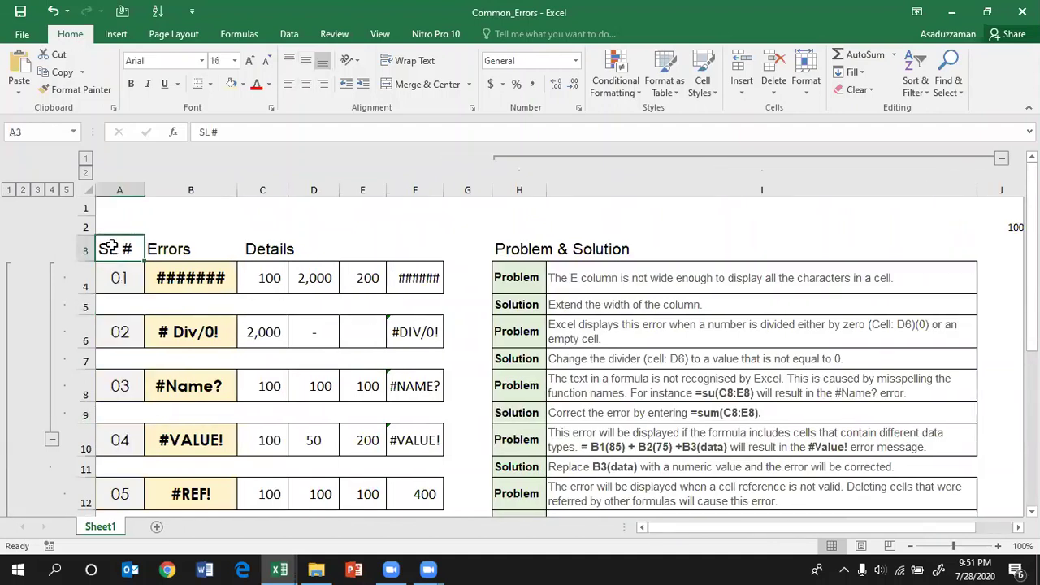
{"action": "left_click", "coordinate": [827, 249], "text": "shift"}
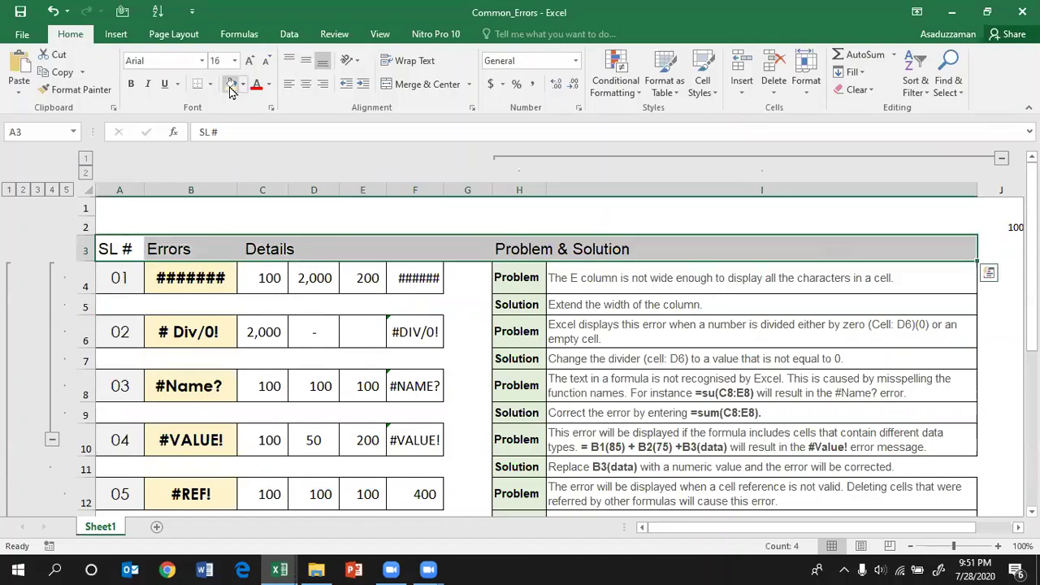
{"action": "left_click", "coordinate": [243, 85]}
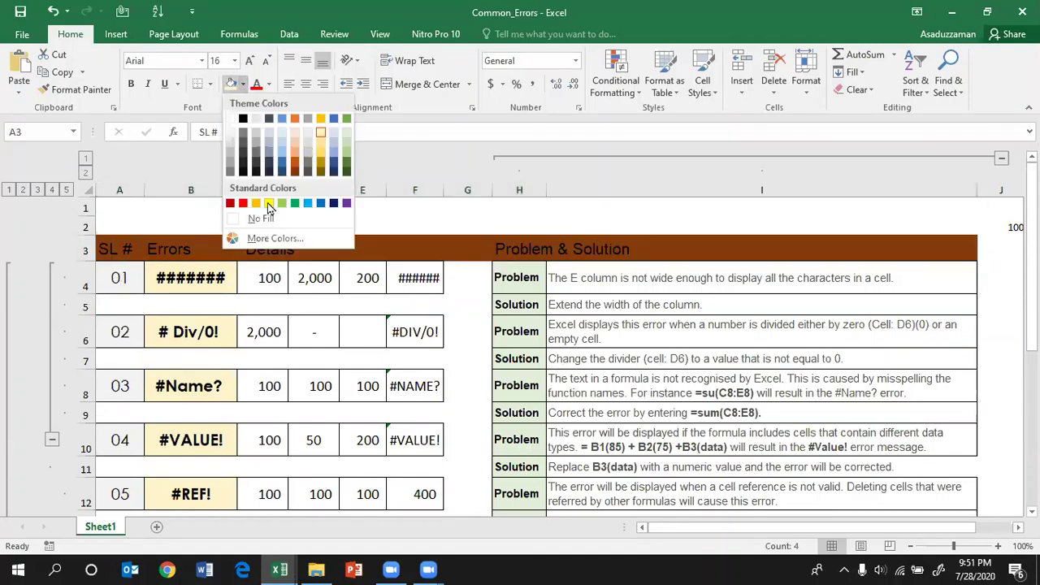
{"action": "left_click", "coordinate": [269, 202]}
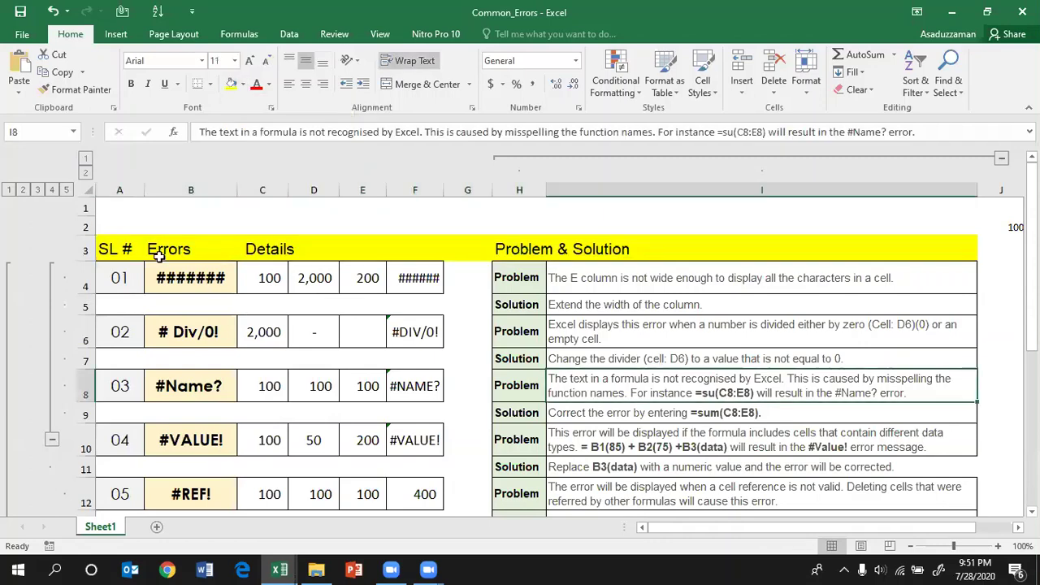
{"action": "left_click", "coordinate": [184, 286]}
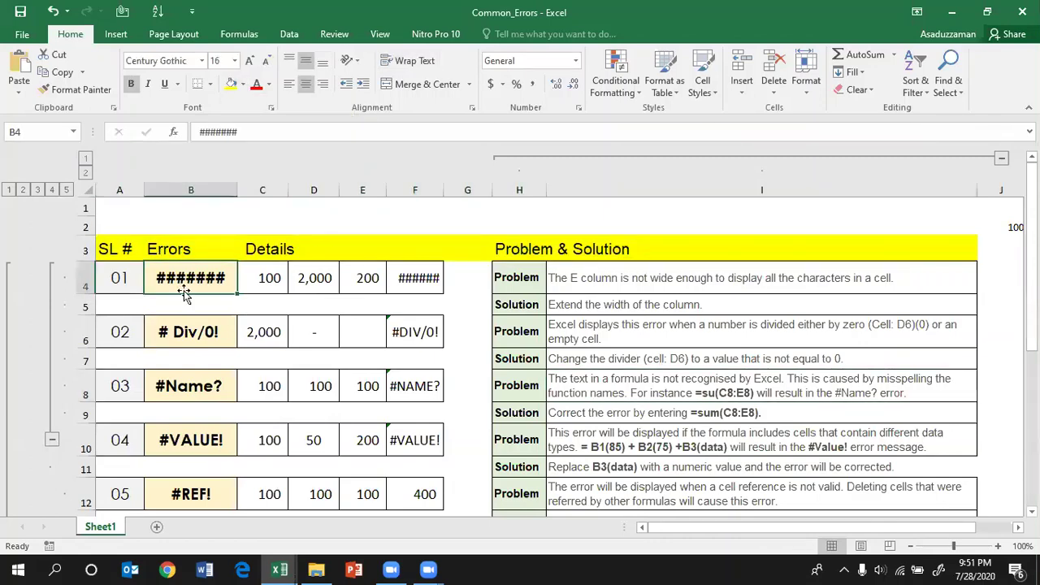
{"action": "left_click", "coordinate": [582, 280]}
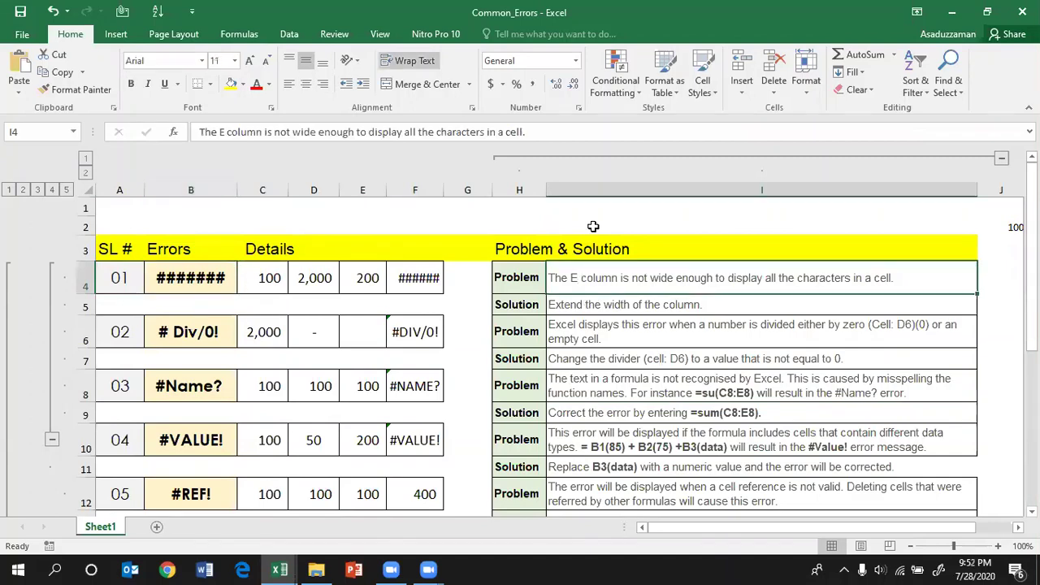
Step: Change 'E' to 'F' in the first problem description in I4
{"action": "key", "text": "F2"}
{"action": "key", "text": "BackSpace"}
{"action": "key", "text": "BackSpace"}
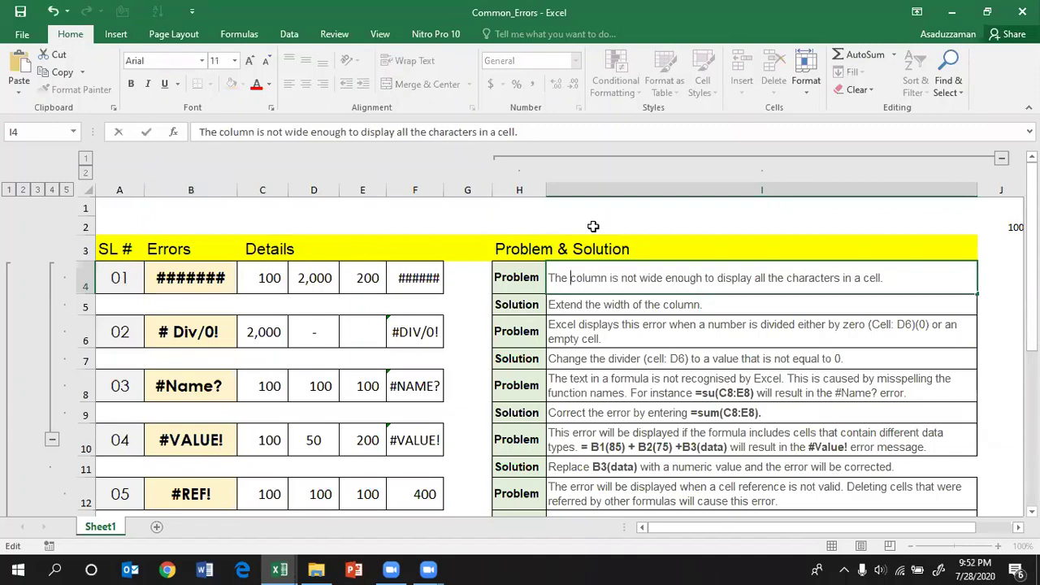
{"action": "type", "text": "F"}
{"action": "left_click", "coordinate": [393, 290]}
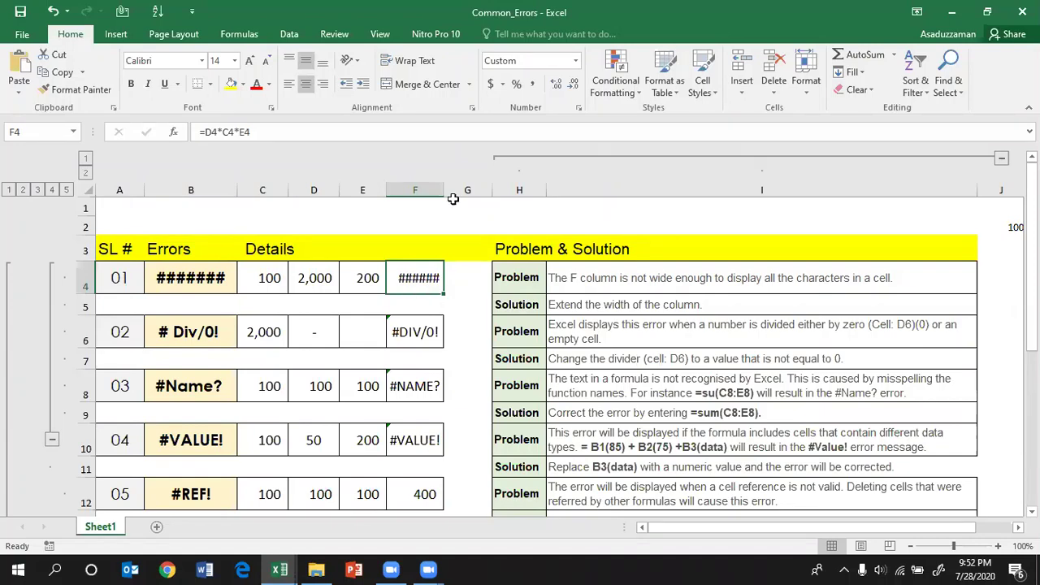
Step: Widen column F to about 16.43 so F4 displays 40,000,000 instead of hash marks
{"action": "left_click_drag", "start_coordinate": [444, 190], "coordinate": [496, 228]}
{"action": "left_click_drag", "start_coordinate": [451, 277], "coordinate": [455, 278]}
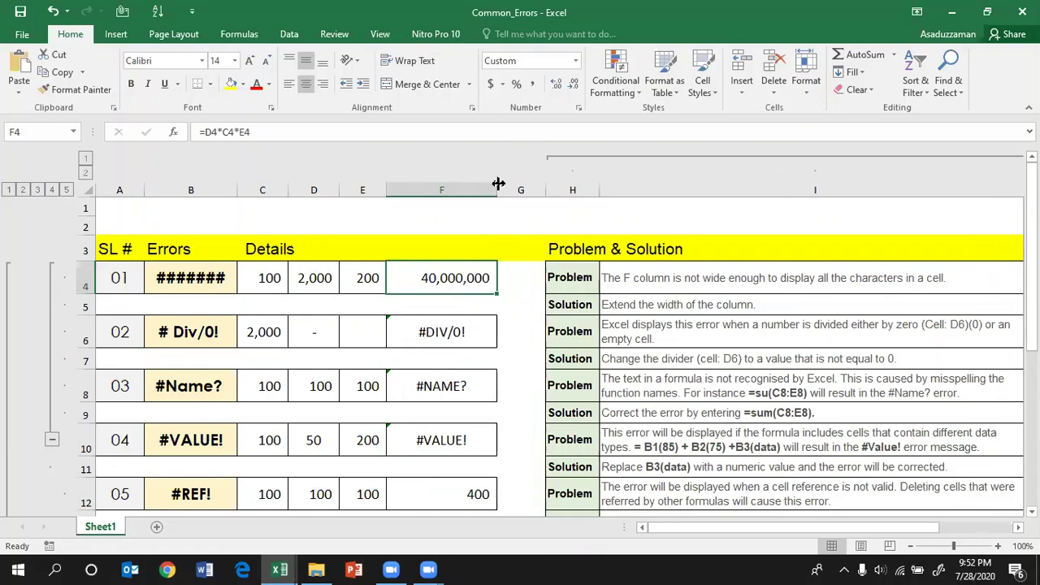
{"action": "left_click_drag", "start_coordinate": [498, 183], "coordinate": [476, 183]}
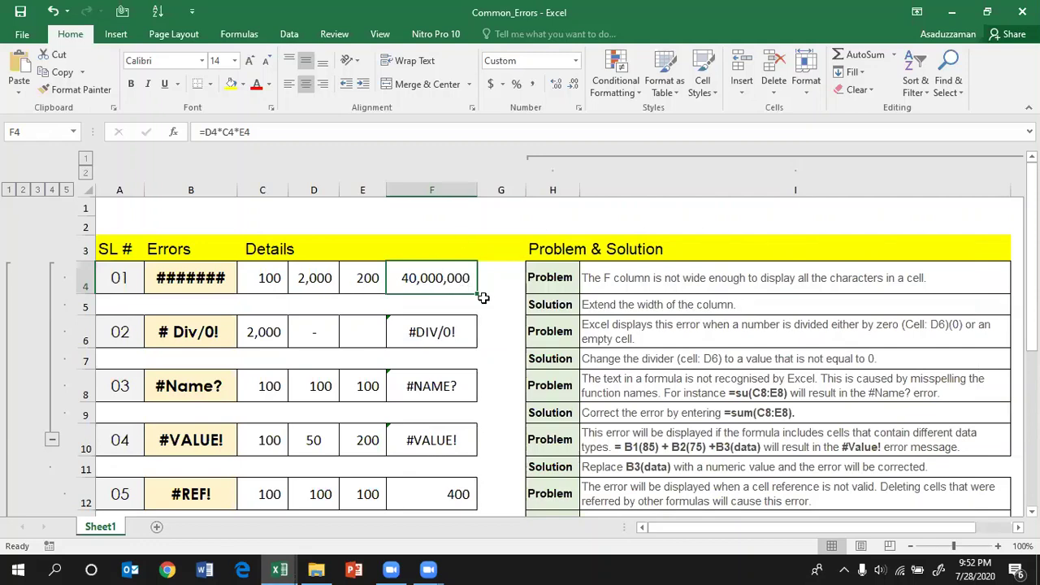
{"action": "left_click", "coordinate": [191, 278]}
{"action": "scroll", "coordinate": [170, 292], "scroll_direction": "down", "scroll_amount": 2}
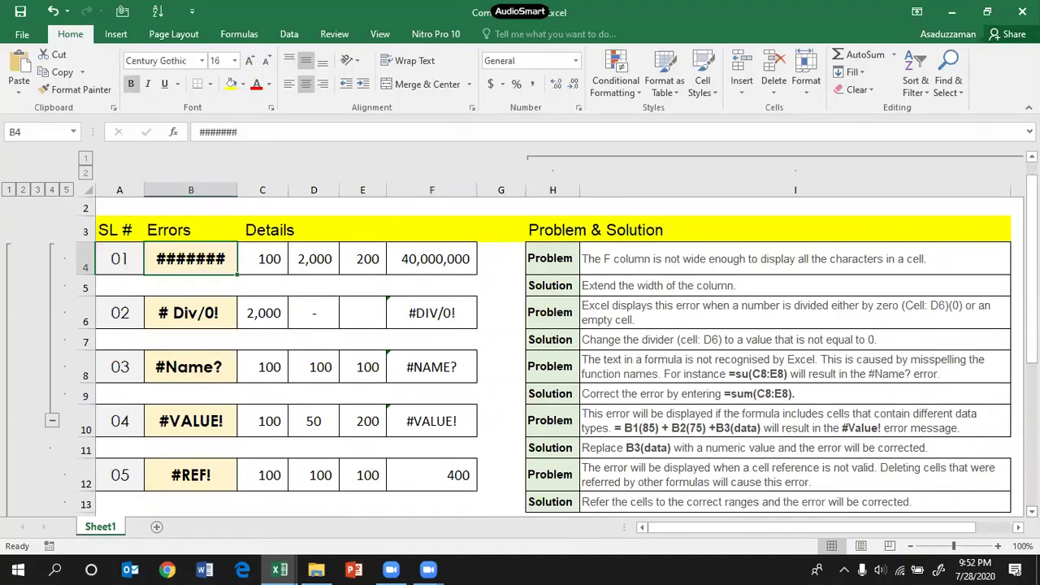
{"action": "left_click", "coordinate": [157, 304]}
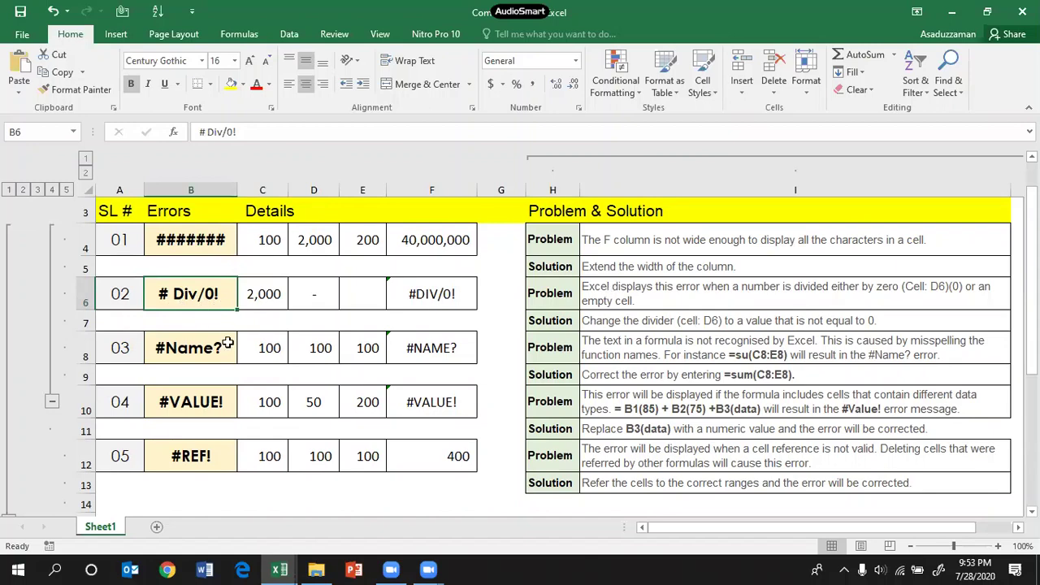
Step: Enter 10 in divider cell D6 so F6's =C6/D6 returns 200
{"action": "left_click", "coordinate": [658, 298]}
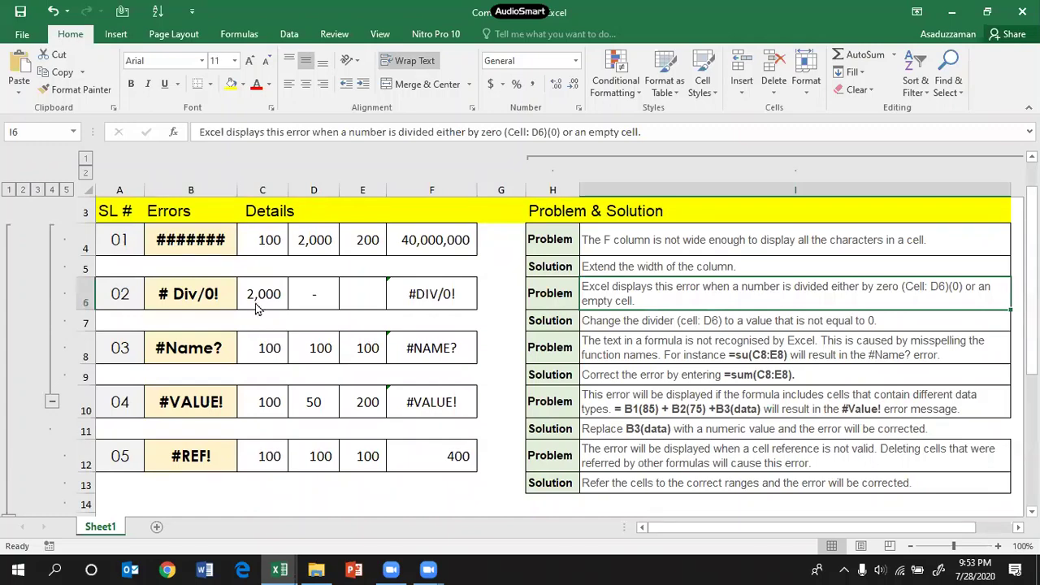
{"action": "left_click", "coordinate": [422, 295]}
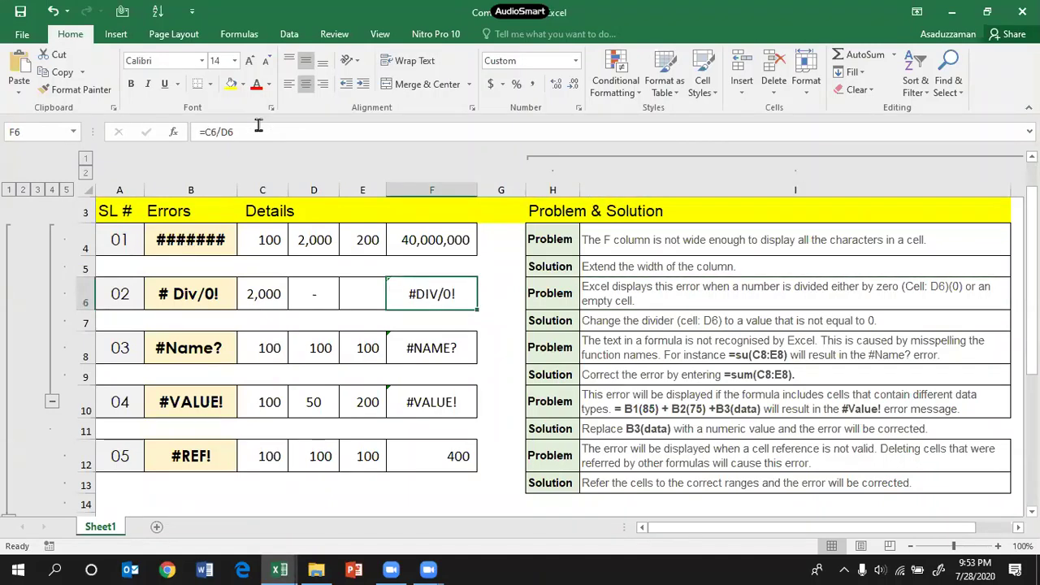
{"action": "left_click", "coordinate": [258, 125]}
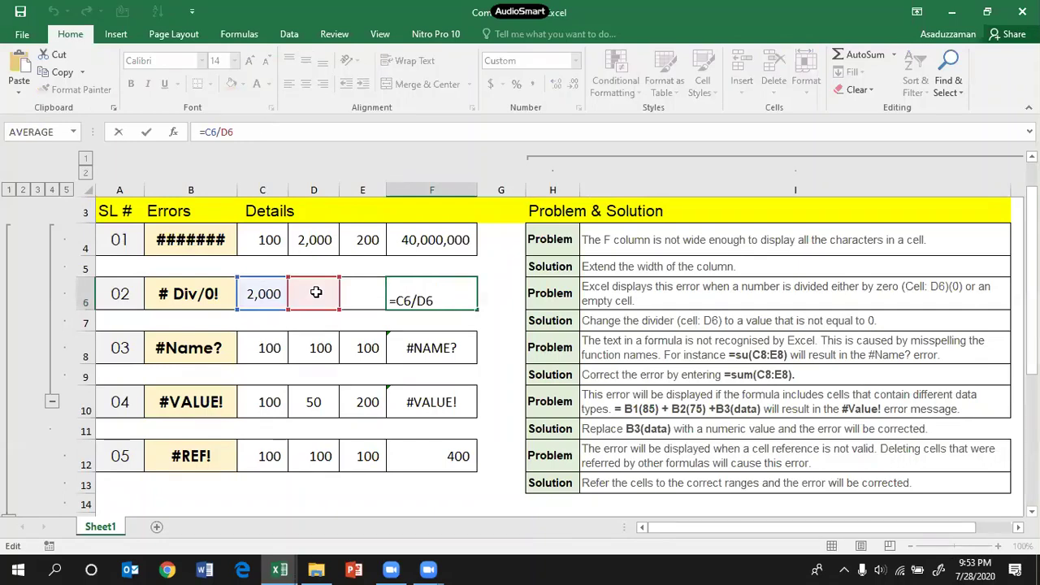
{"action": "left_click", "coordinate": [317, 295]}
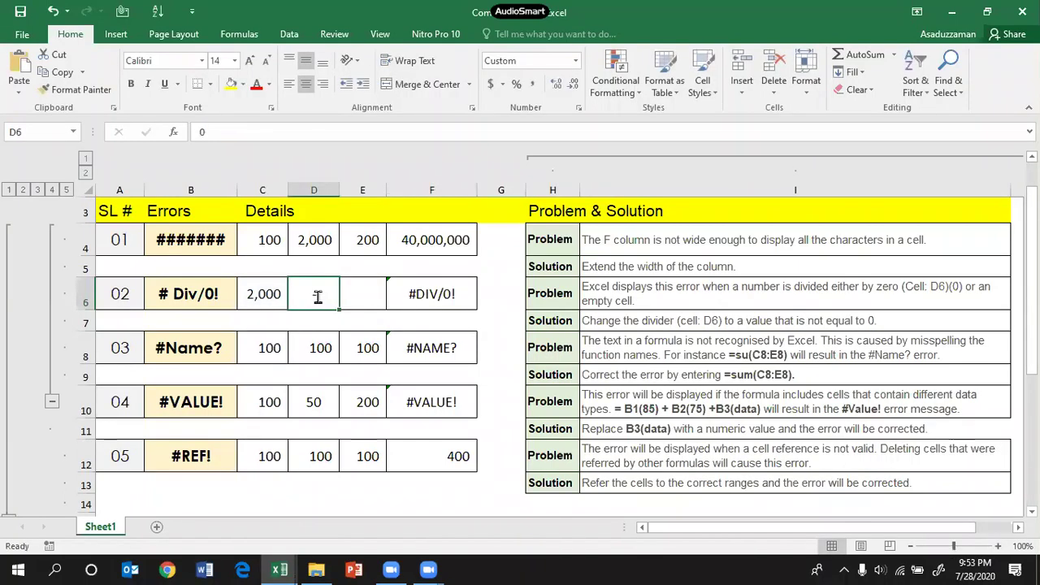
{"action": "type", "text": "10"}
{"action": "key", "text": "ctrl+Return"}
{"action": "key", "text": "Right"}
{"action": "key", "text": "Right"}
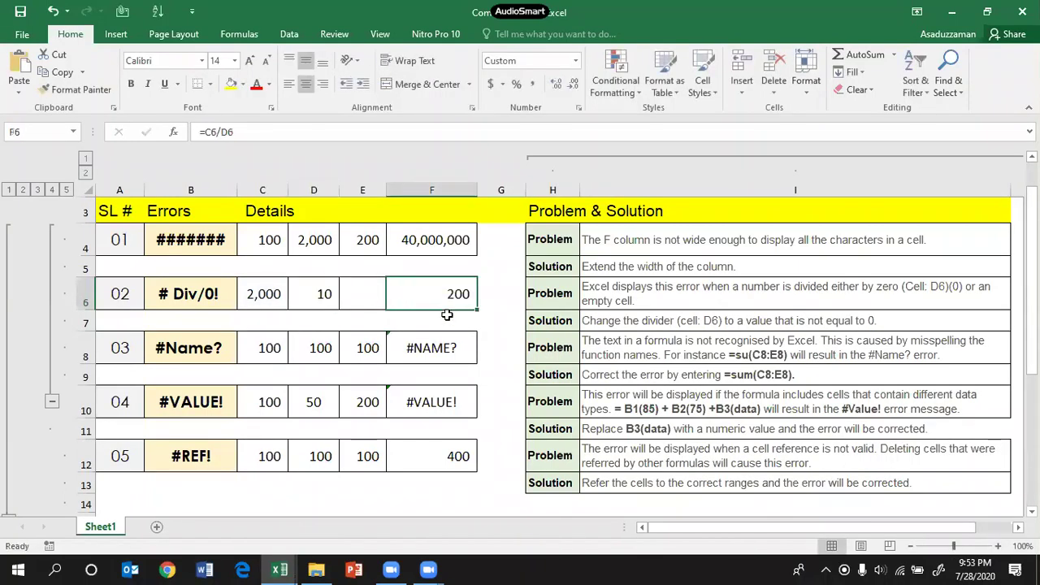
Step: Fix F8's misspelled =su(C8:E8) to =SUM(C8:E8) so it returns 300 instead of #NAME?
{"action": "left_click", "coordinate": [214, 348]}
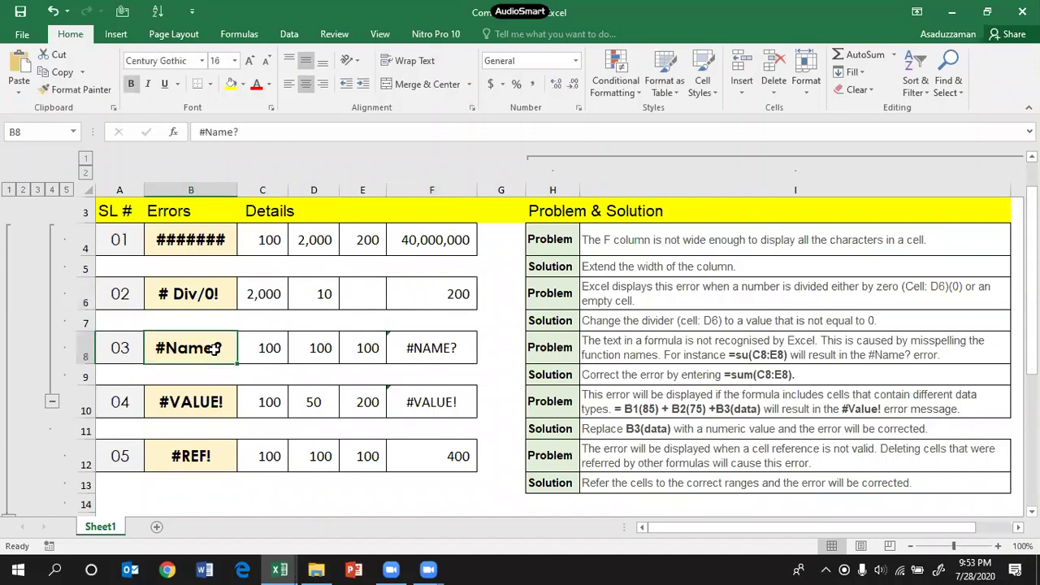
{"action": "left_click", "coordinate": [633, 355]}
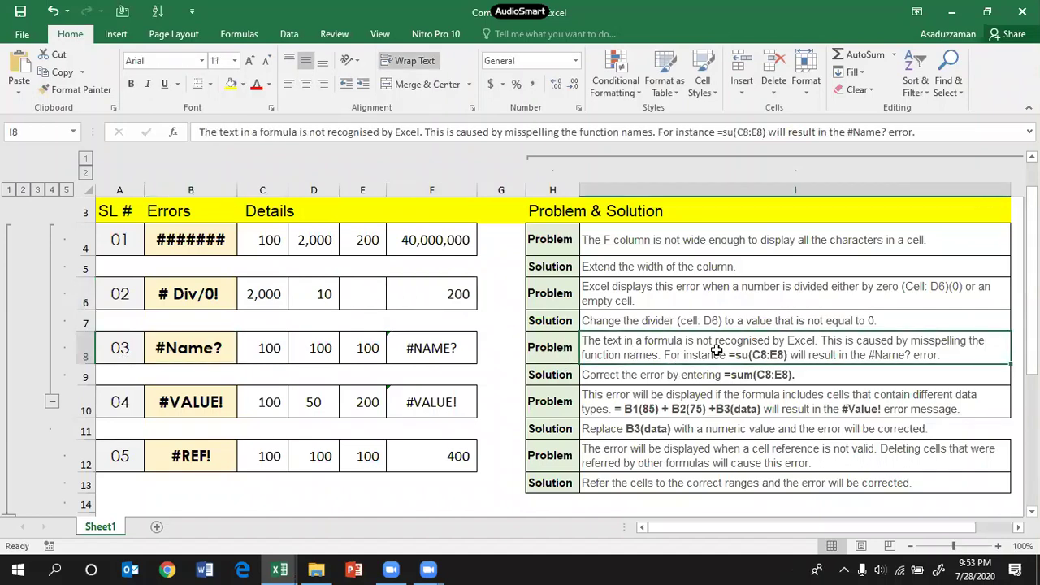
{"action": "left_click", "coordinate": [446, 348]}
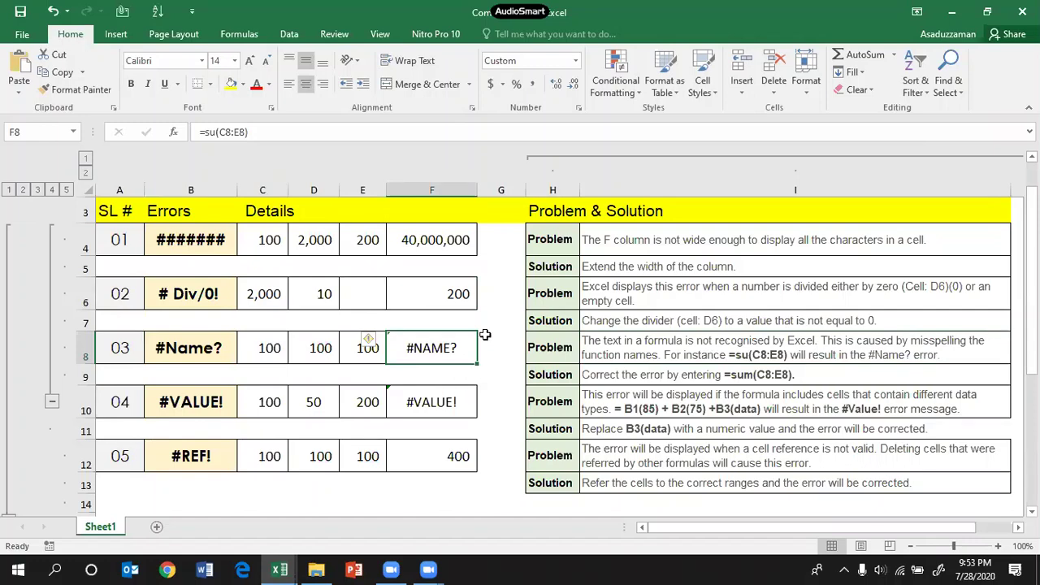
{"action": "left_click", "coordinate": [215, 133]}
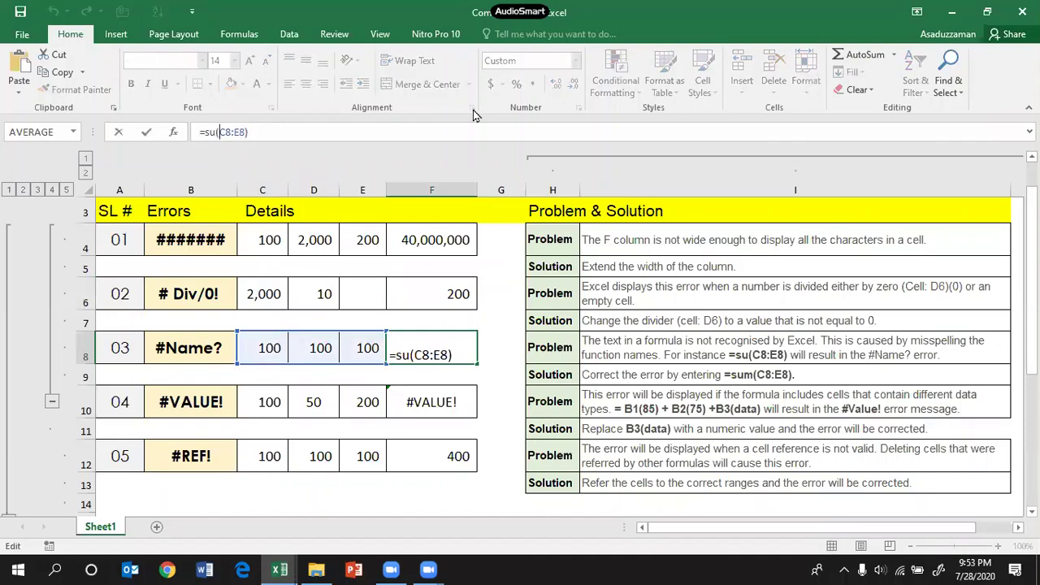
{"action": "type", "text": "m"}
{"action": "key", "text": "Return"}
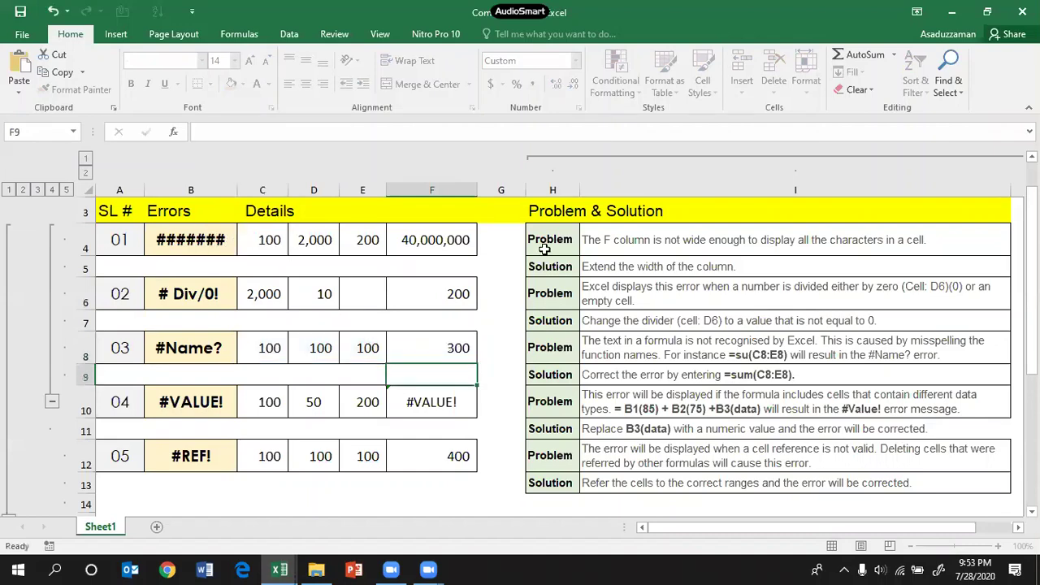
{"action": "key", "text": "Up"}
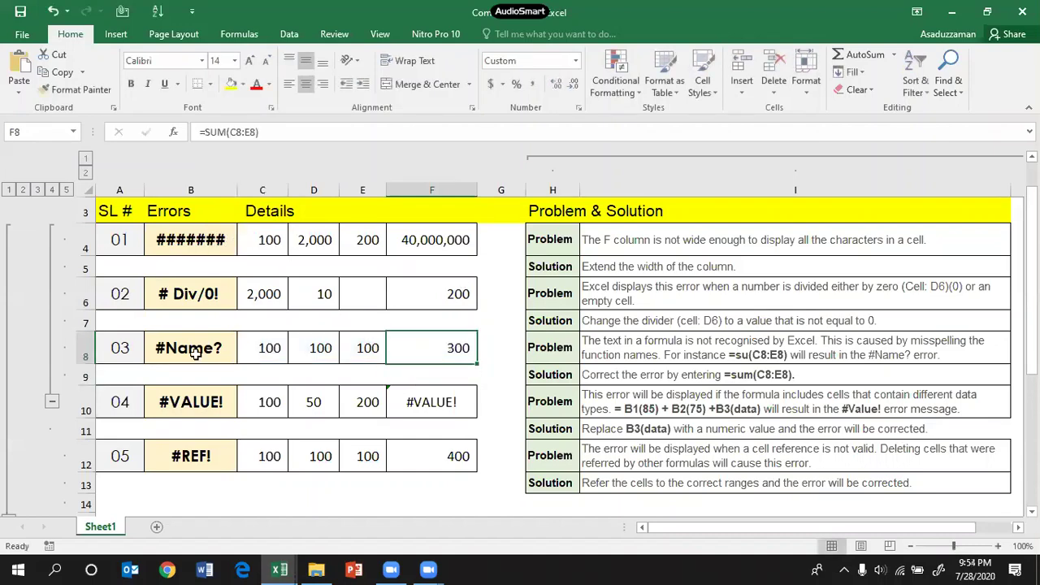
{"action": "left_click", "coordinate": [233, 354]}
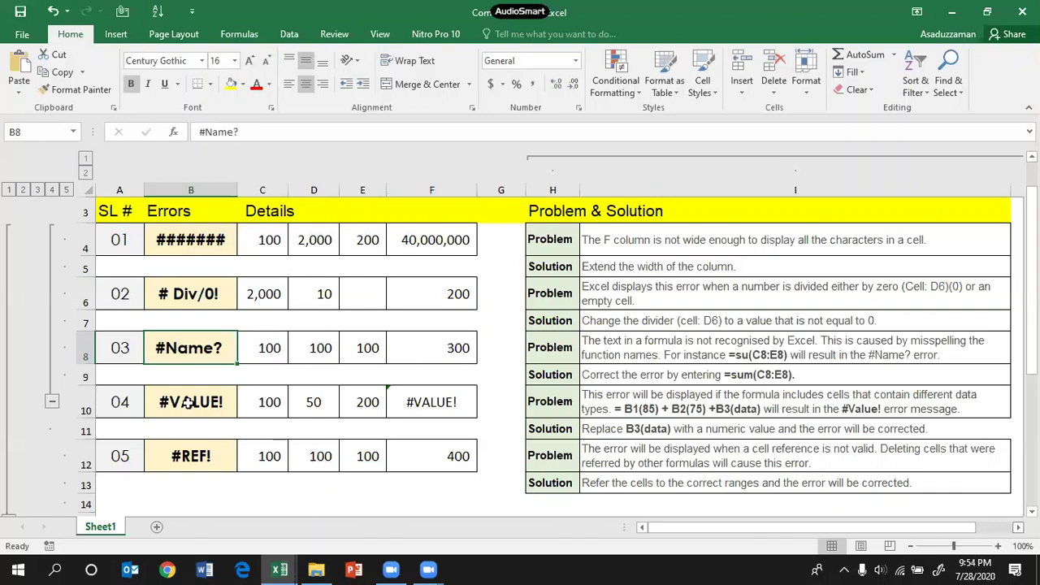
{"action": "key", "text": "Down"}
{"action": "key", "text": "Down"}
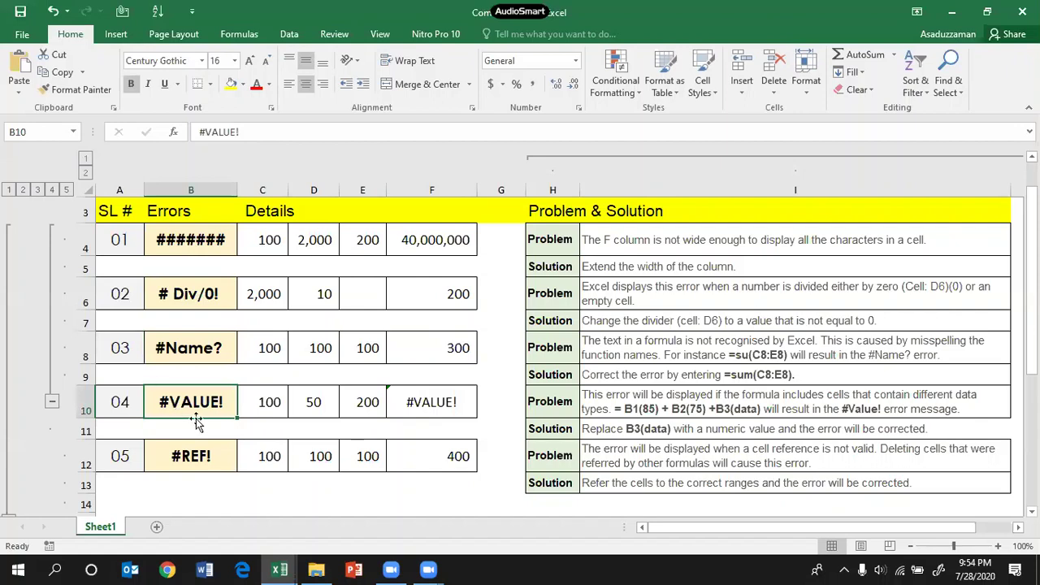
{"action": "left_click", "coordinate": [739, 412]}
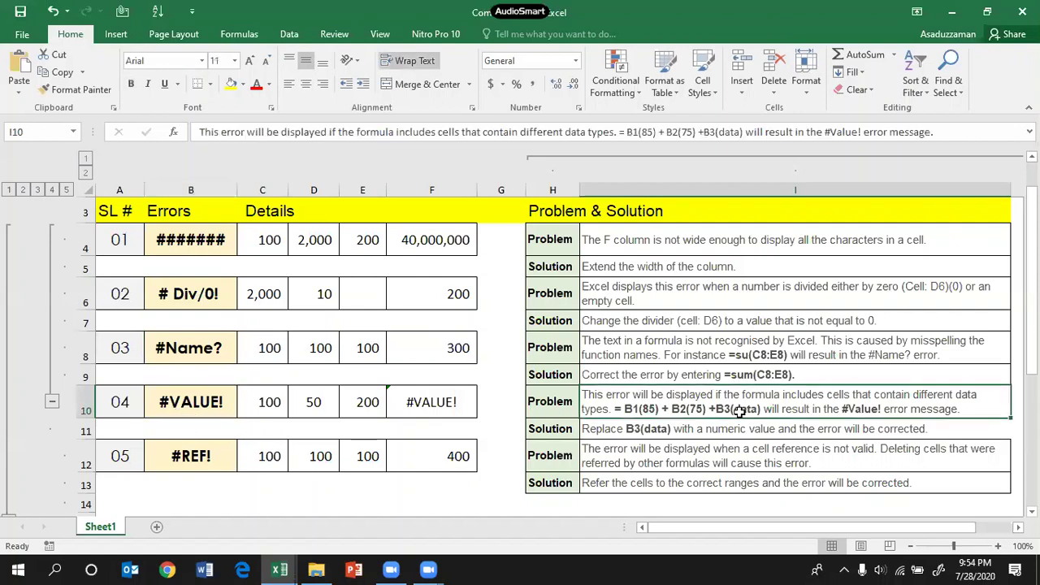
{"action": "left_click", "coordinate": [428, 409]}
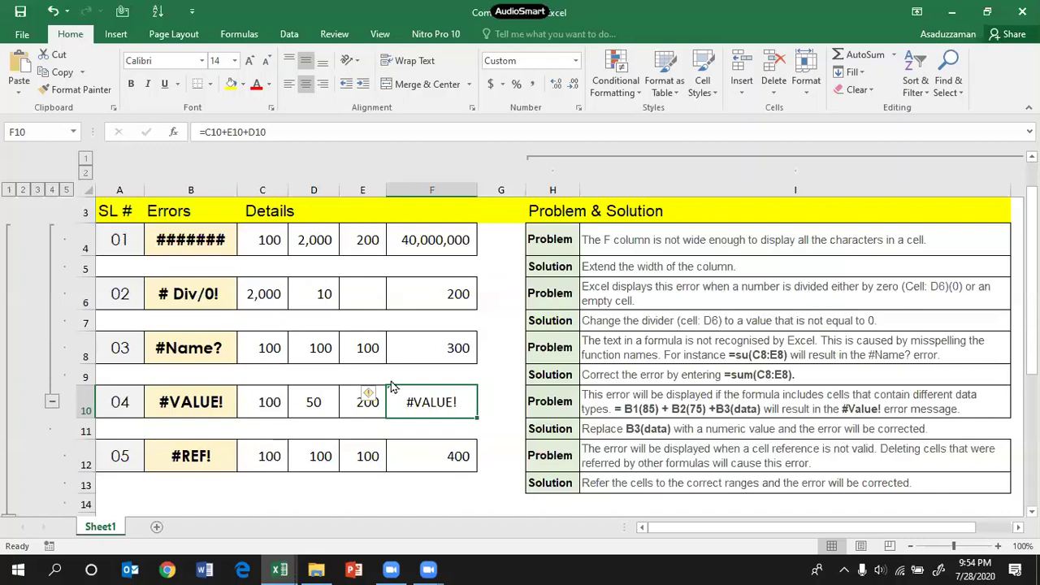
Step: Preview F10's fraction, percentage, time, accounting, currency and number formats, then close without changes
{"action": "left_click", "coordinate": [578, 108]}
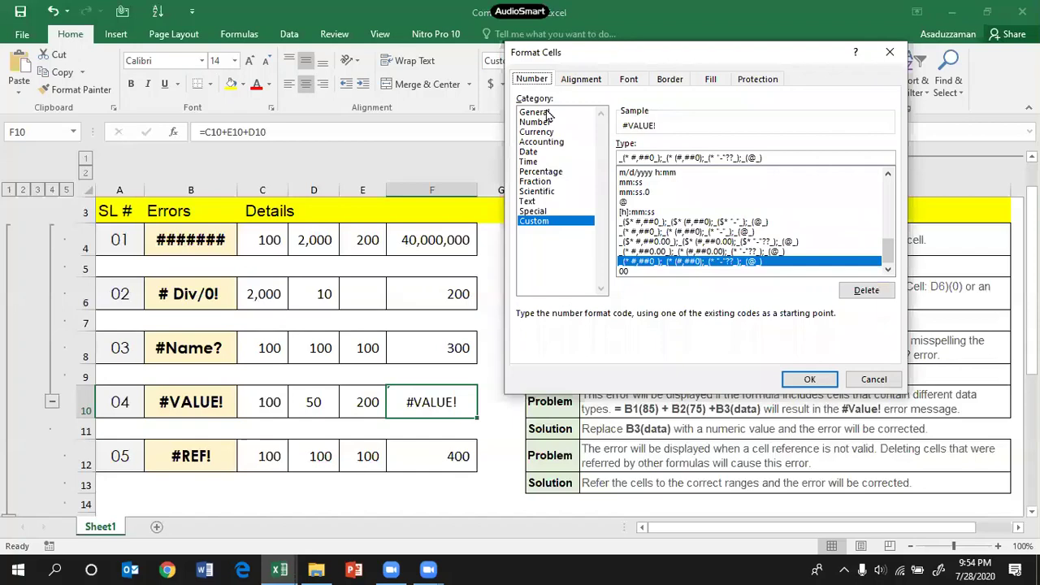
{"action": "left_click", "coordinate": [536, 181]}
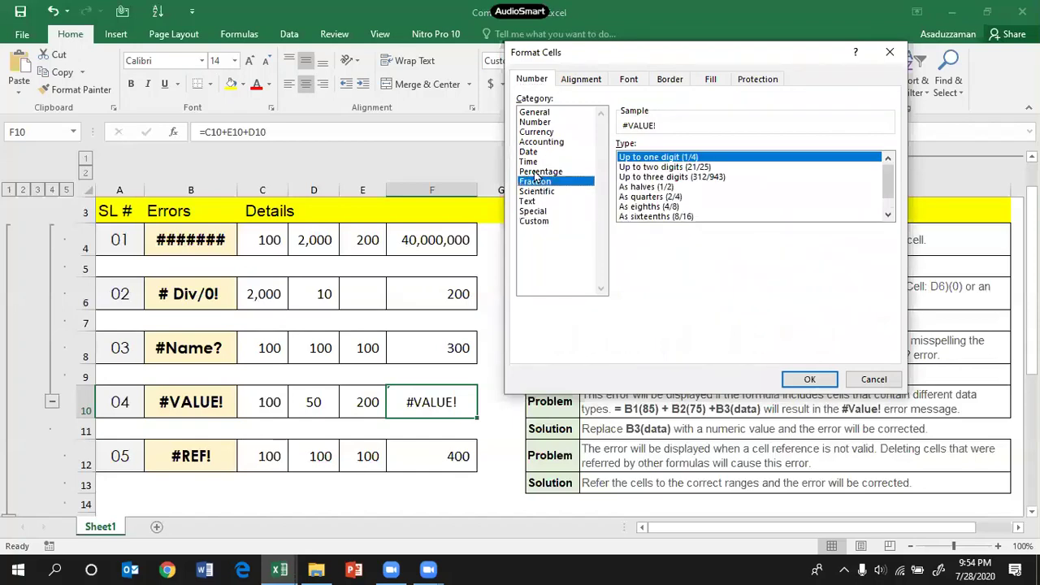
{"action": "left_click", "coordinate": [537, 173]}
{"action": "left_click", "coordinate": [530, 161]}
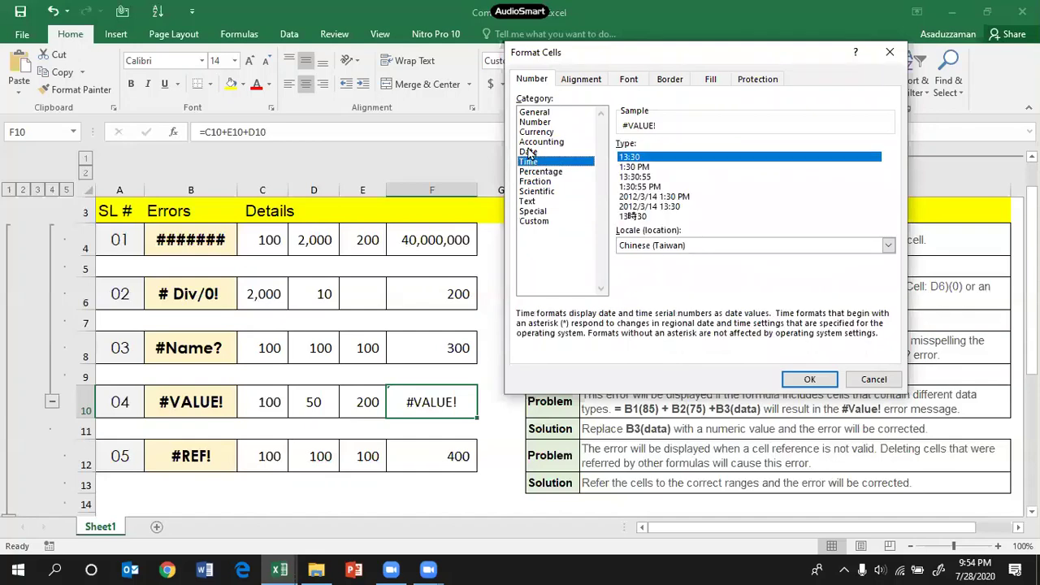
{"action": "left_click", "coordinate": [529, 152]}
{"action": "left_click", "coordinate": [530, 141]}
{"action": "left_click", "coordinate": [532, 132]}
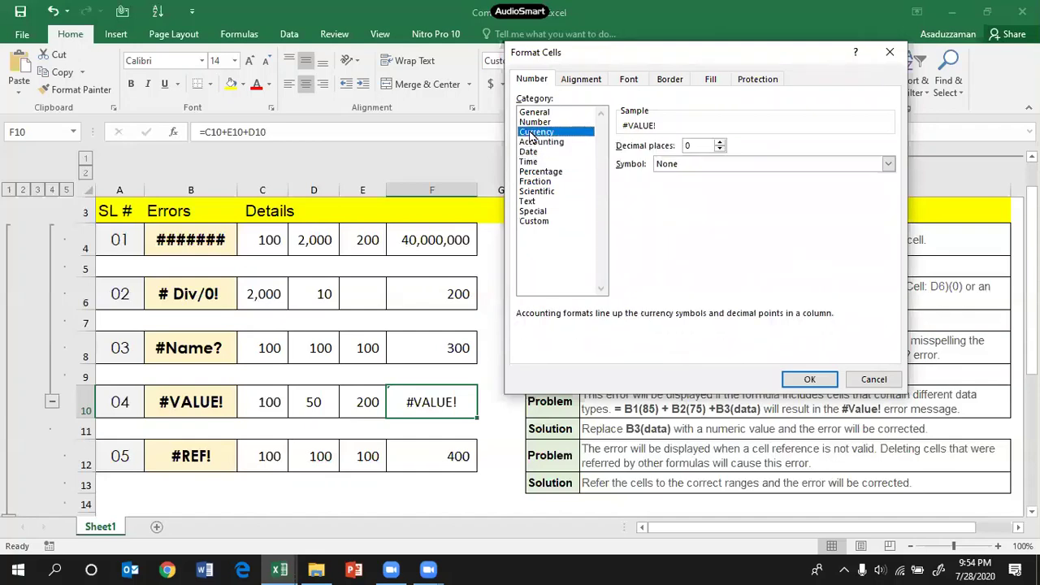
{"action": "left_click", "coordinate": [532, 122]}
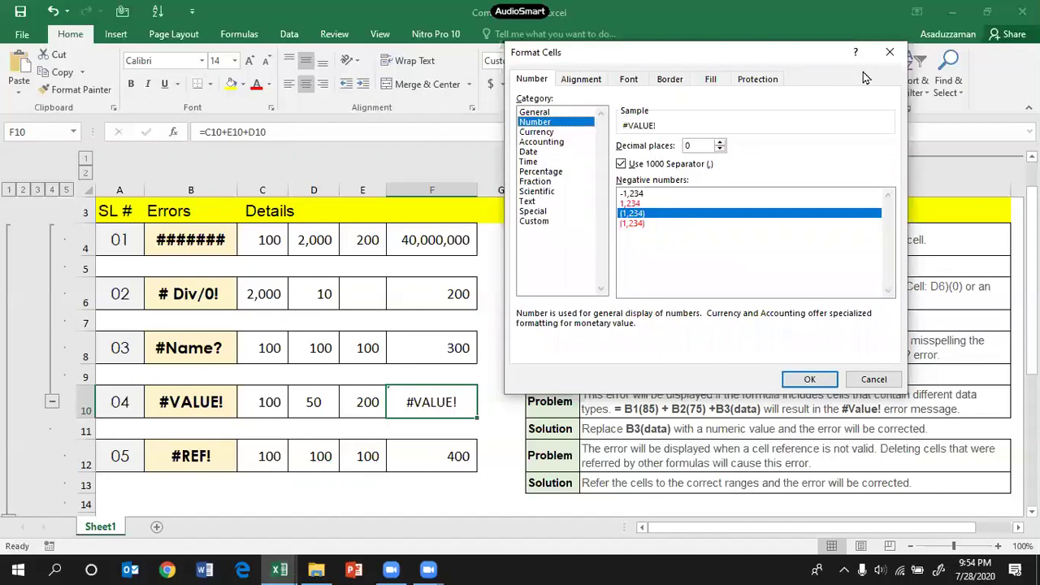
{"action": "key", "text": "Escape"}
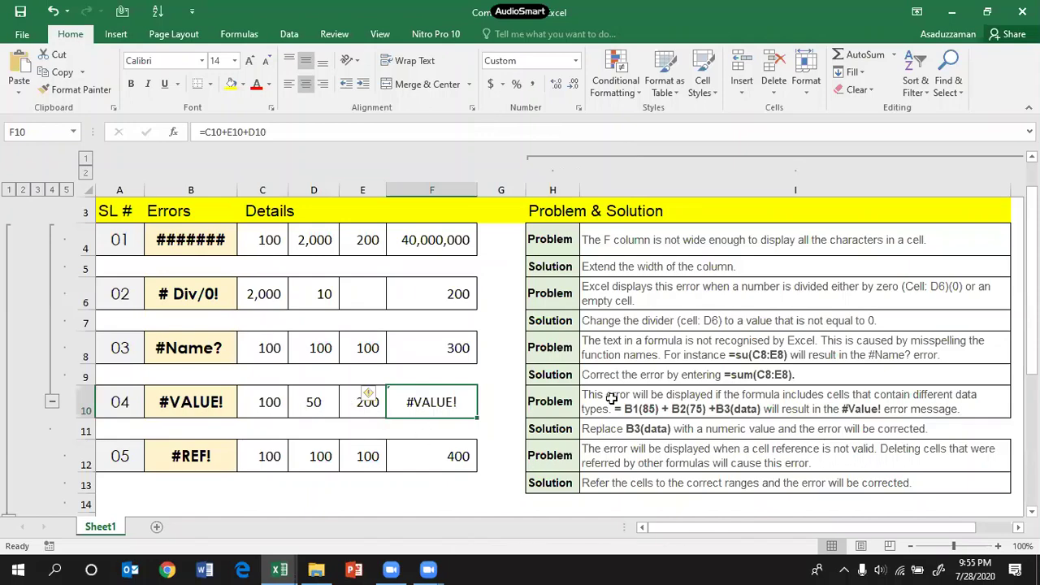
Step: Delete the stray leading characters and trailing spaces around 50 in D10
{"action": "left_click", "coordinate": [705, 415]}
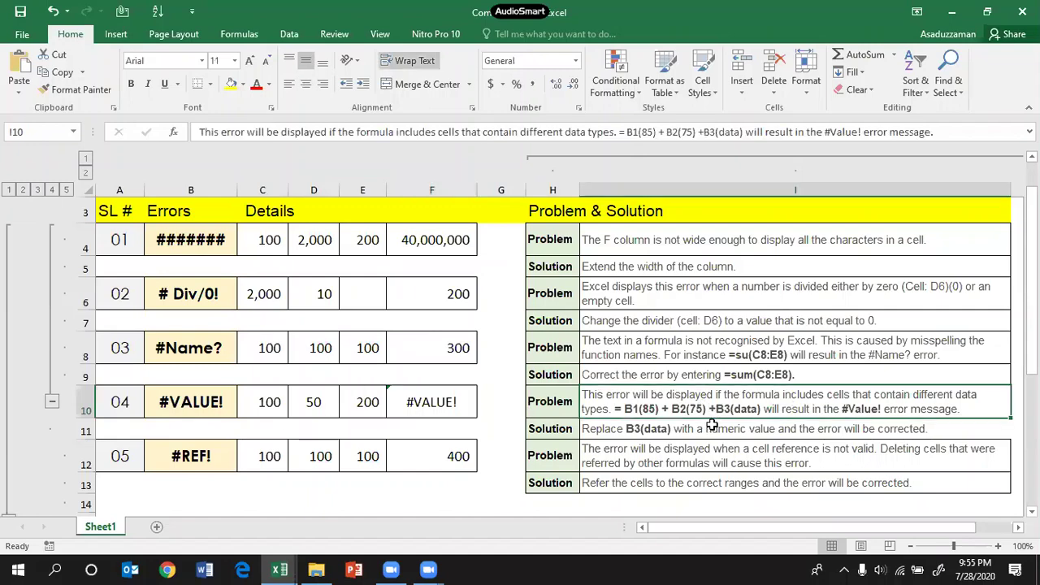
{"action": "left_click", "coordinate": [308, 403]}
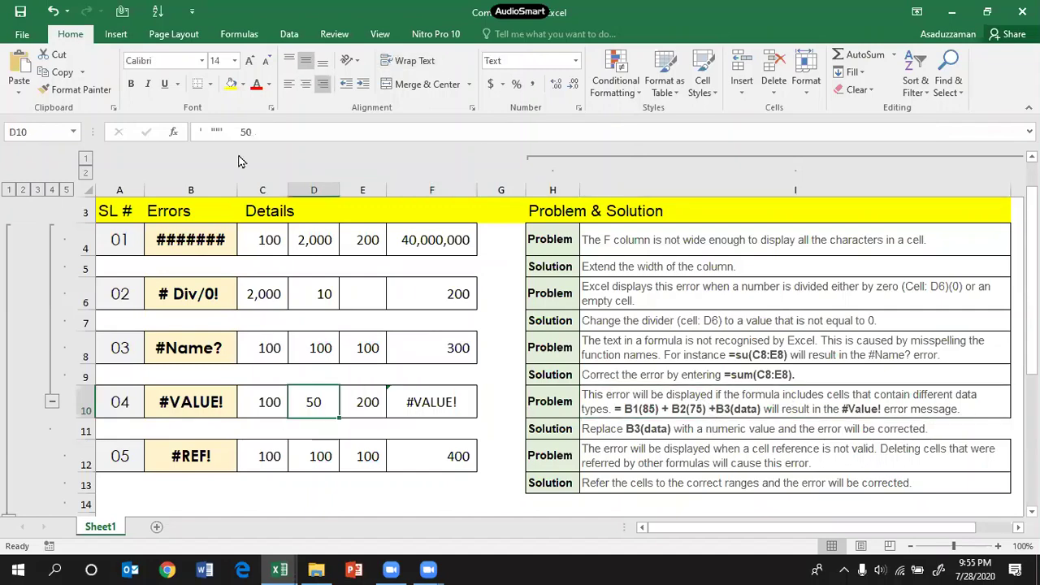
{"action": "left_click_drag", "start_coordinate": [242, 131], "coordinate": [143, 142]}
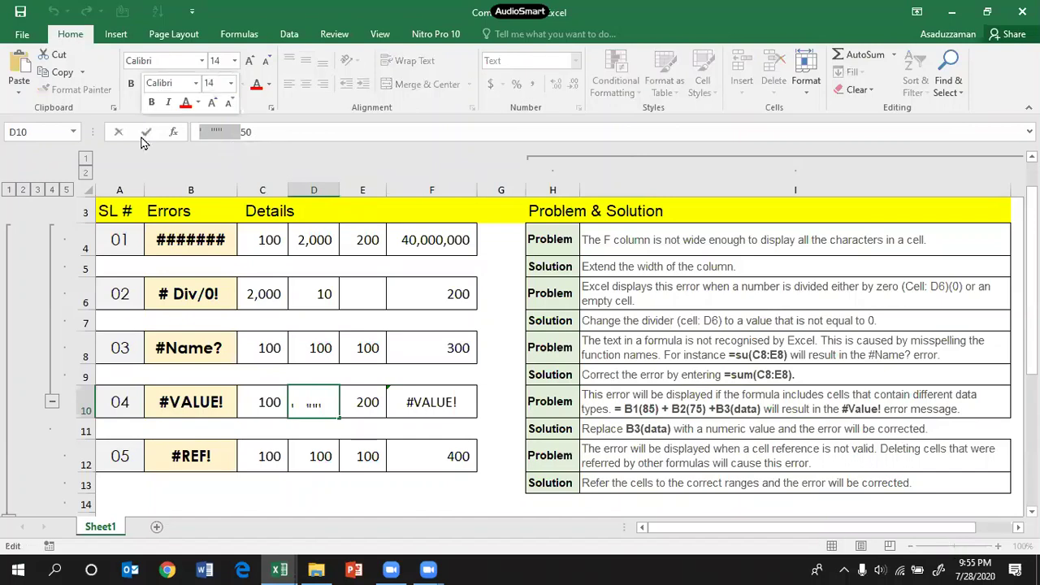
{"action": "key", "text": "BackSpace"}
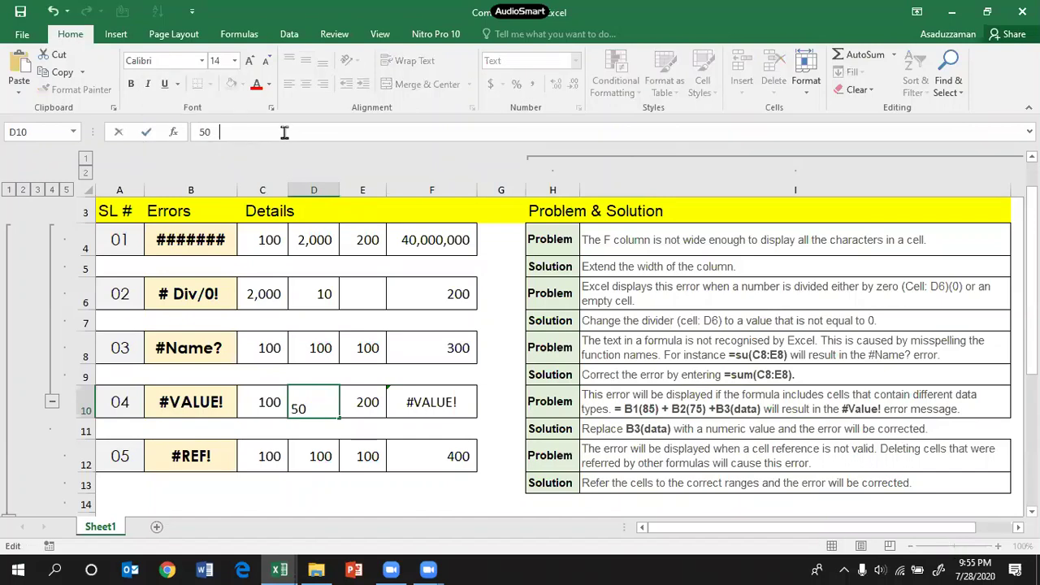
{"action": "key", "text": "BackSpace"}
{"action": "key", "text": "BackSpace"}
{"action": "key", "text": "Return"}
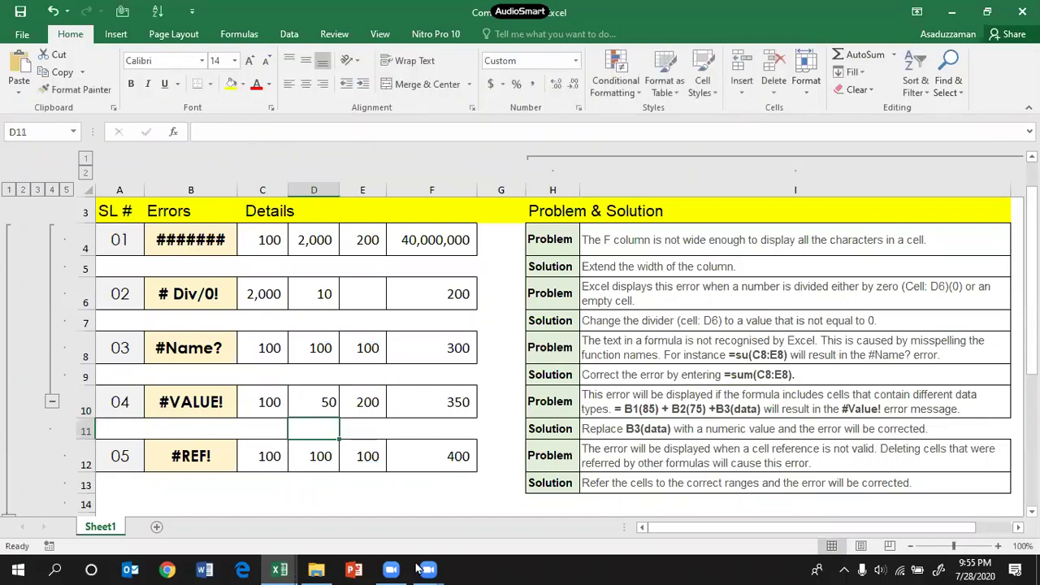
Step: Confirm F10 now shows 350, then move to F12's =C12+D12+E12+J2 formula
{"action": "key", "text": "Up"}
{"action": "key", "text": "Right"}
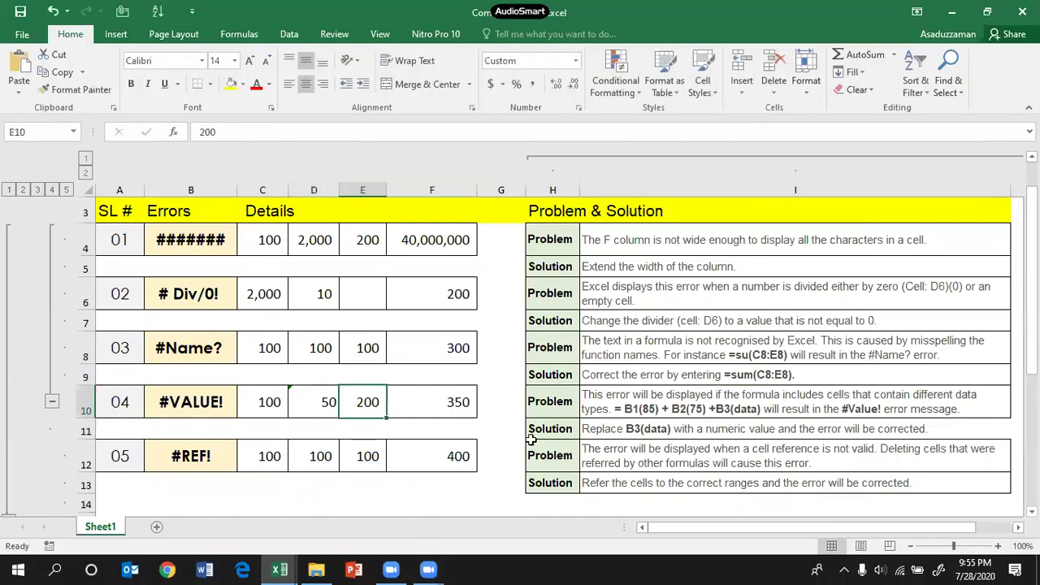
{"action": "key", "text": "Right"}
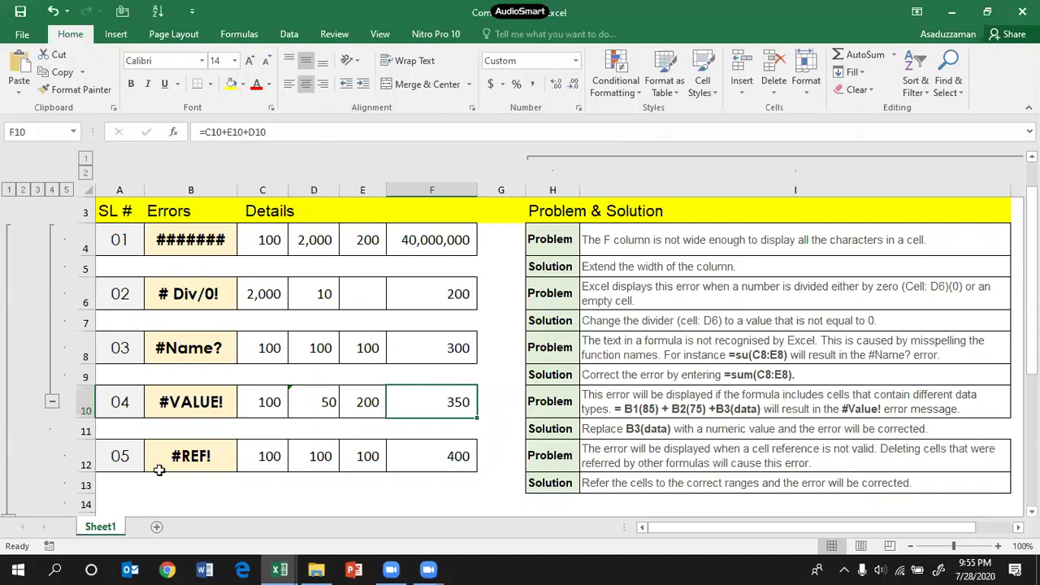
{"action": "key", "text": "Down"}
{"action": "key", "text": "Down"}
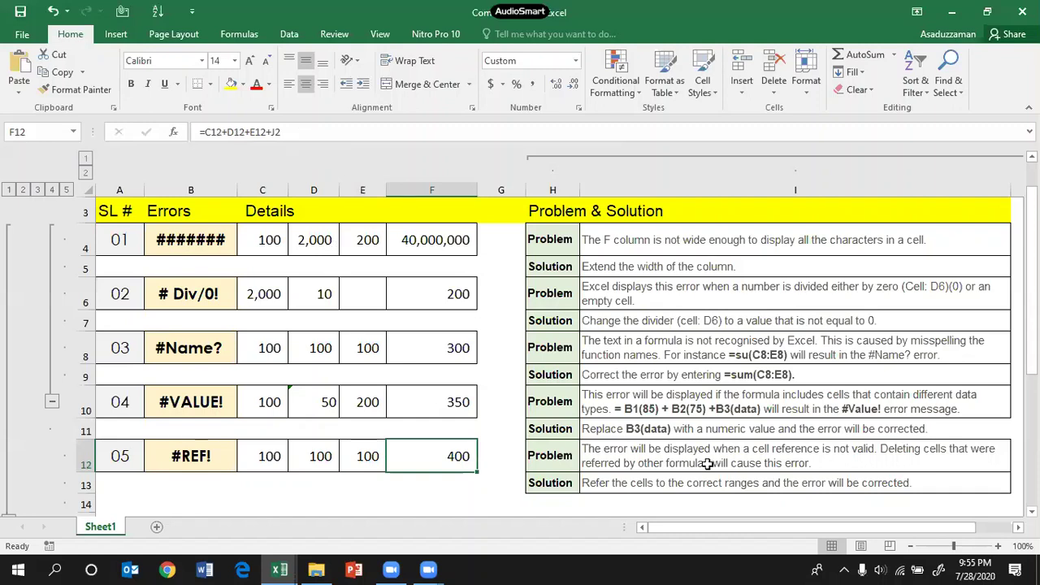
Step: Scroll right and up to show the 100 in J2 that F12 adds
{"action": "scroll", "coordinate": [918, 344], "scroll_direction": "right", "scroll_amount": 2}
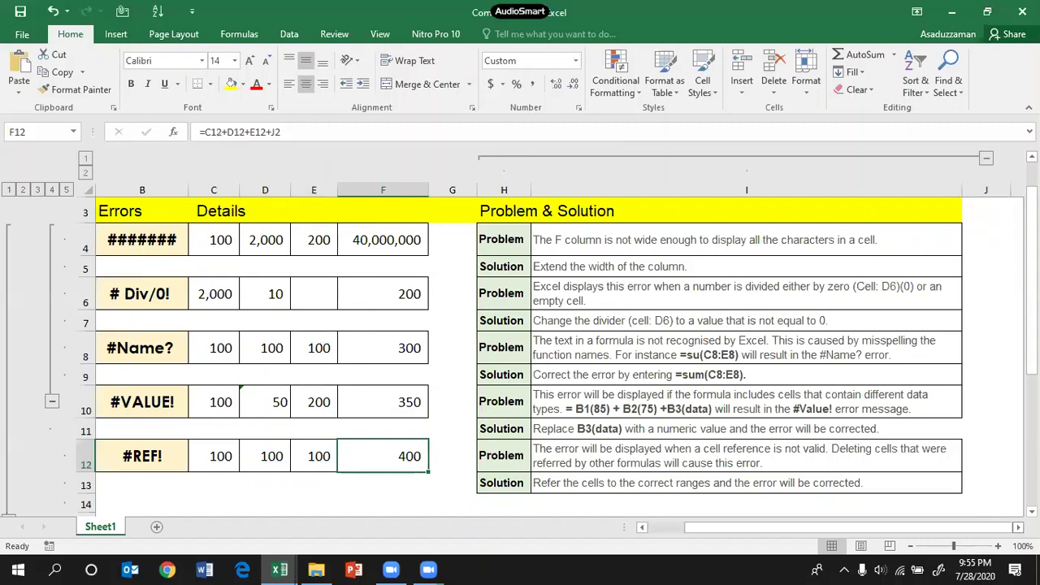
{"action": "scroll", "coordinate": [919, 344], "scroll_direction": "up", "scroll_amount": 1}
{"action": "scroll", "coordinate": [918, 344], "scroll_direction": "down", "scroll_amount": 3}
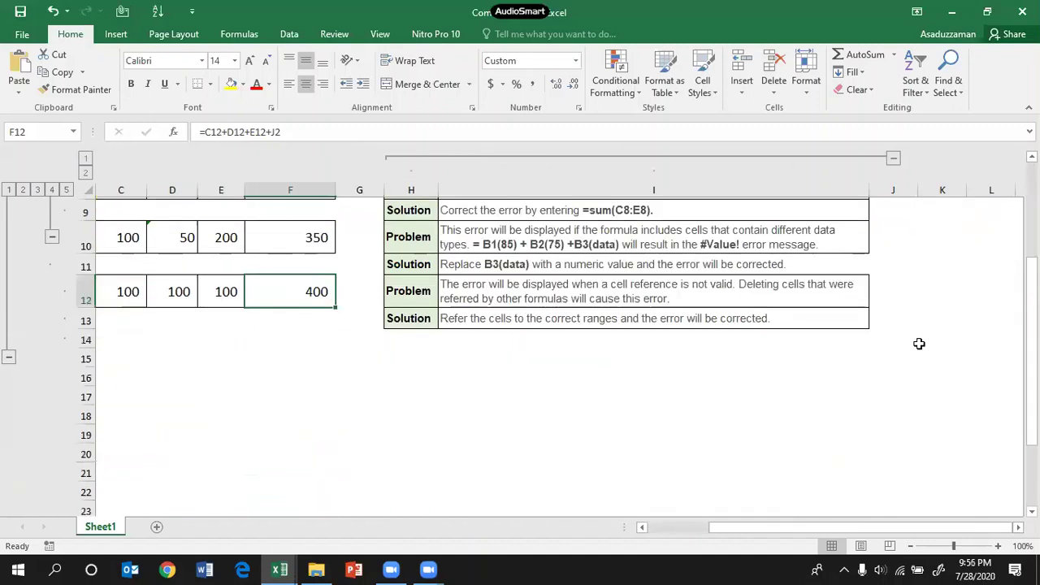
{"action": "scroll", "coordinate": [919, 344], "scroll_direction": "up", "scroll_amount": 3}
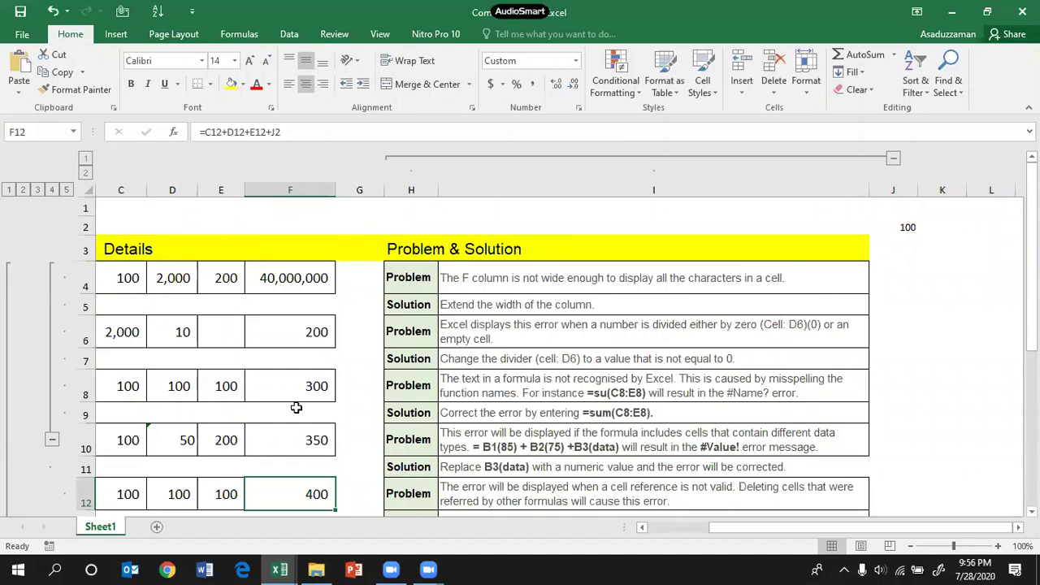
{"action": "left_click", "coordinate": [292, 570]}
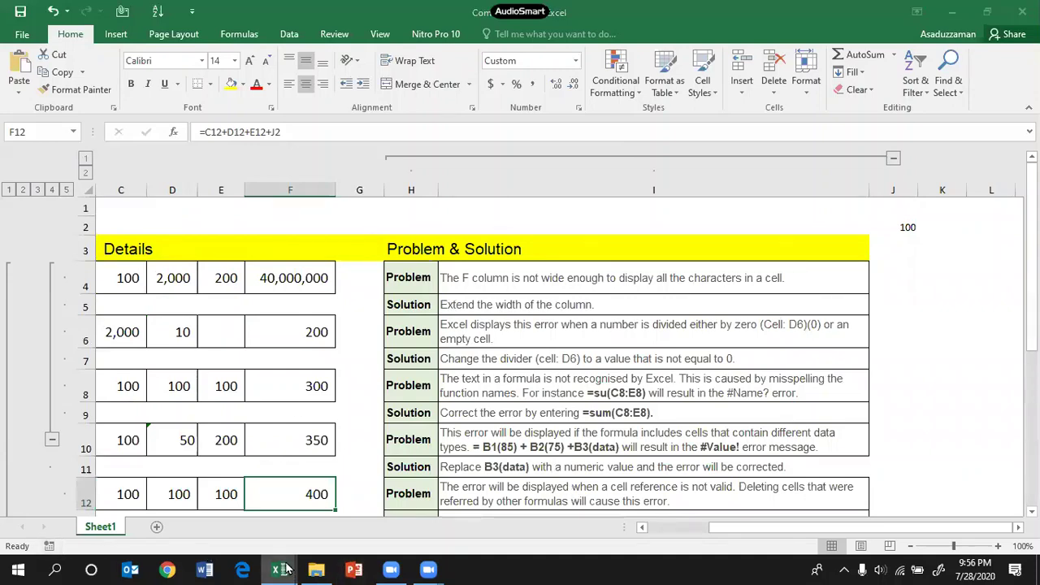
Step: Move Sheet1 into the Session_02.xlsx workbook with Move or Copy
{"action": "left_click", "coordinate": [181, 483]}
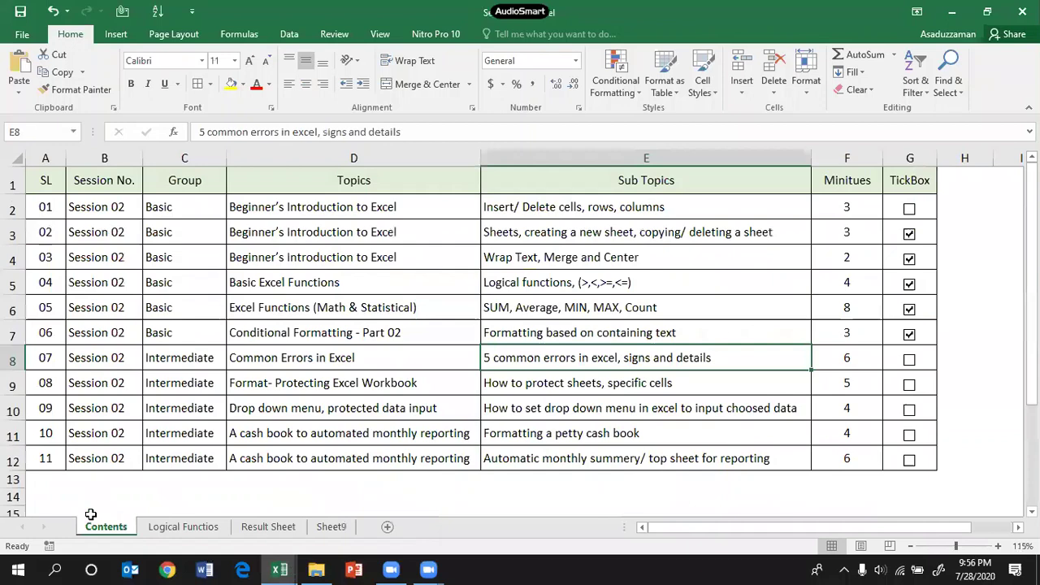
{"action": "left_click", "coordinate": [280, 569]}
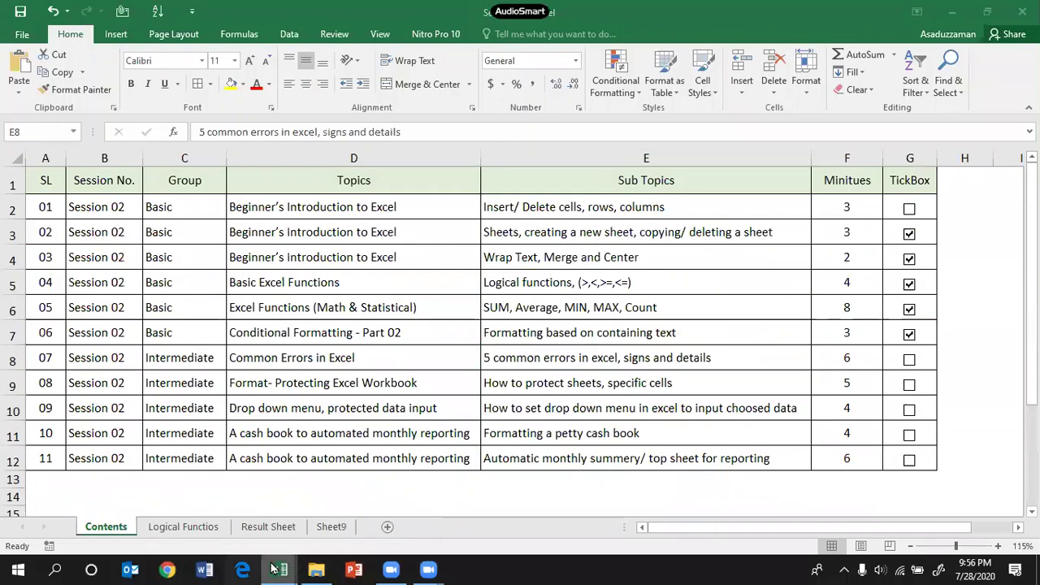
{"action": "left_click", "coordinate": [280, 569]}
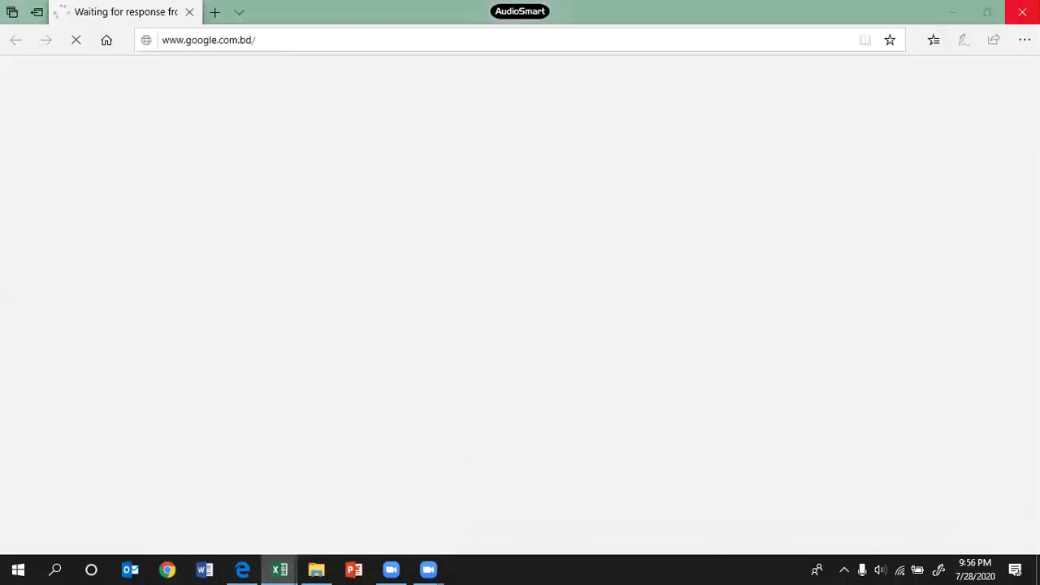
{"action": "left_click", "coordinate": [282, 568]}
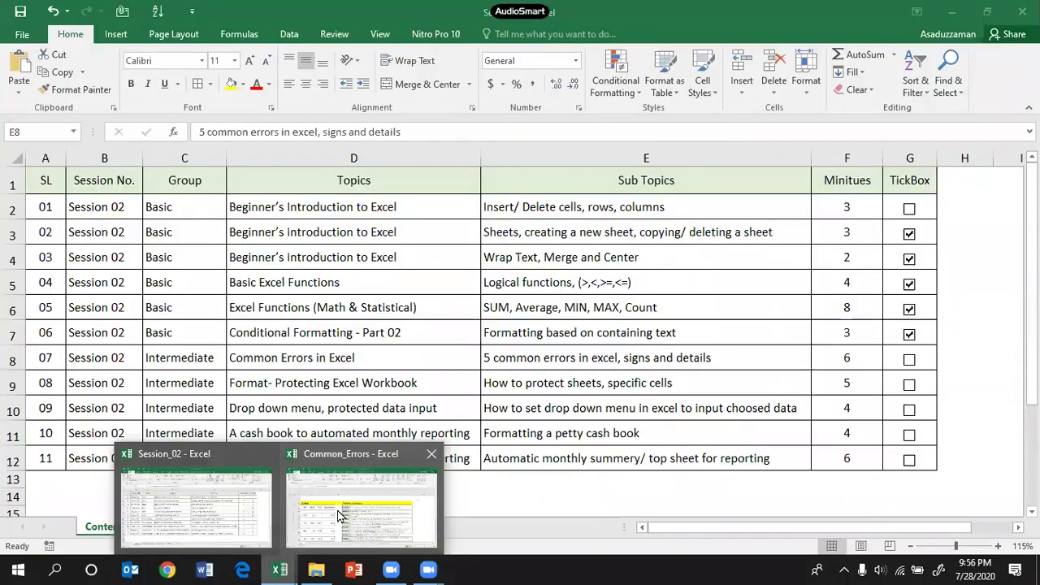
{"action": "right_click", "coordinate": [107, 528]}
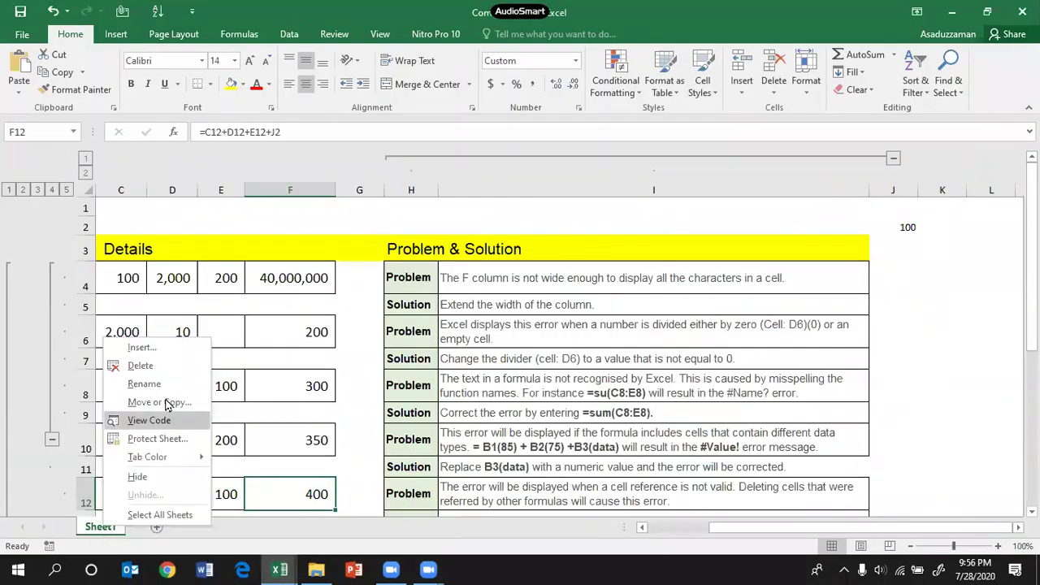
{"action": "left_click", "coordinate": [138, 402]}
{"action": "left_click", "coordinate": [114, 349]}
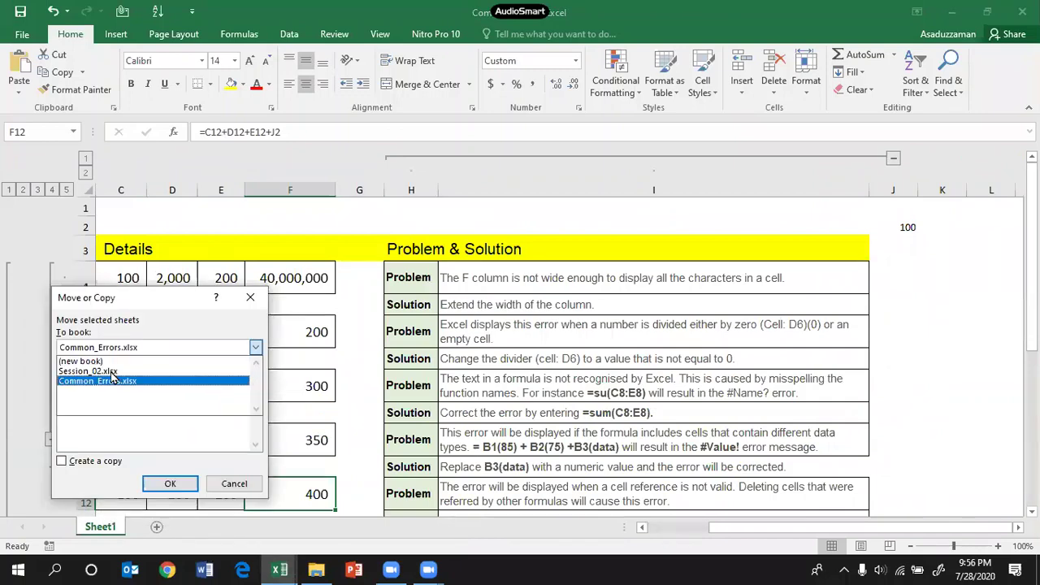
{"action": "left_click", "coordinate": [88, 370]}
{"action": "left_click", "coordinate": [171, 484]}
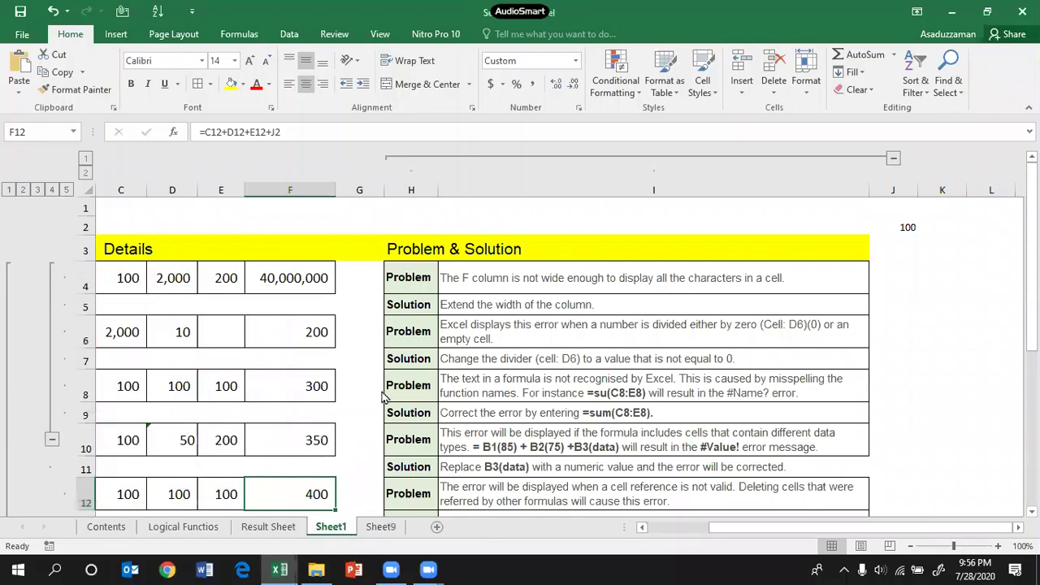
Step: Rename the moved sheet to Errors
{"action": "right_click", "coordinate": [343, 526]}
{"action": "left_click", "coordinate": [389, 389]}
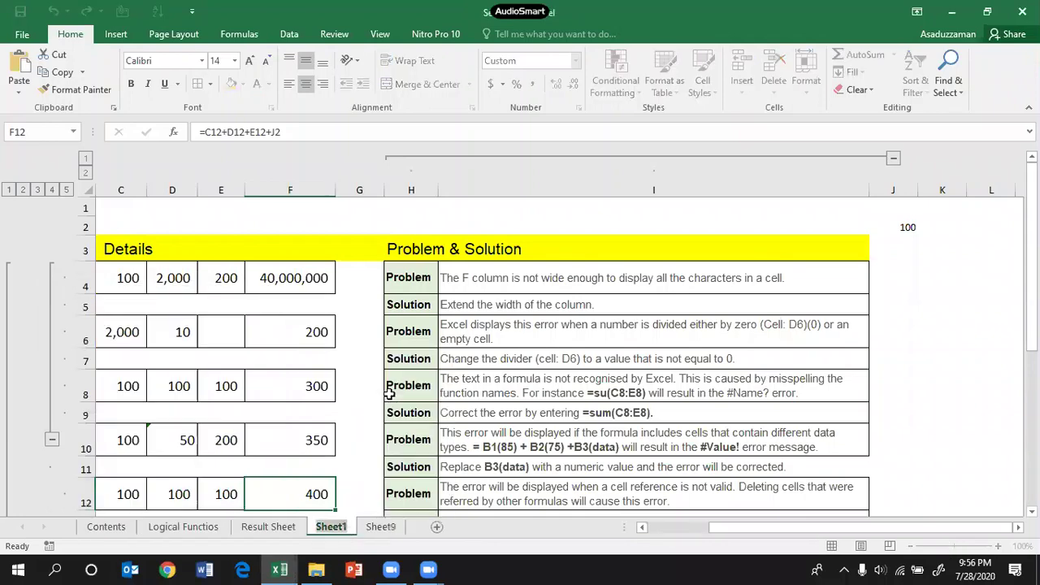
{"action": "type", "text": "Errors"}
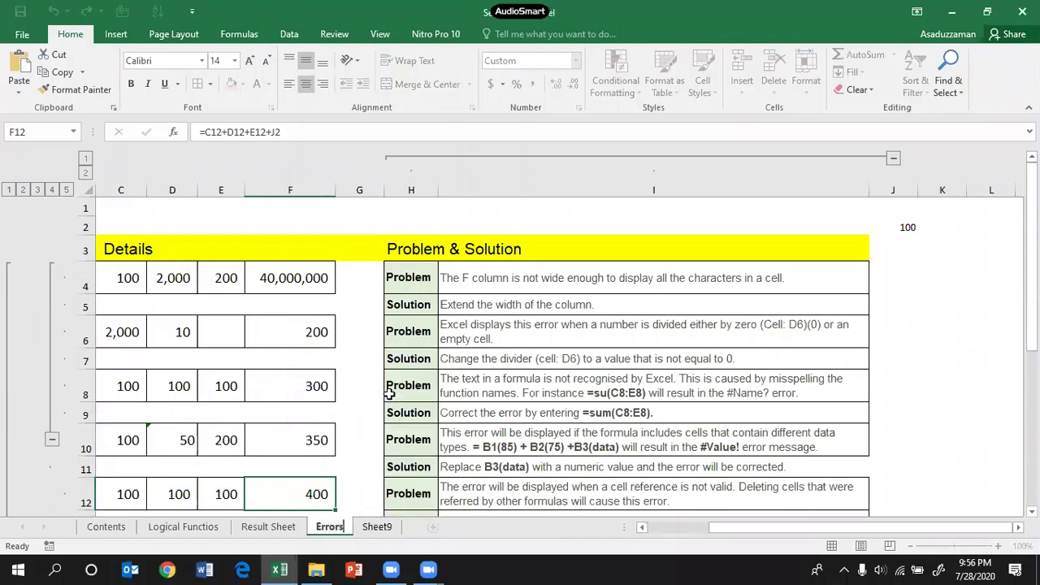
{"action": "left_click", "coordinate": [654, 257]}
{"action": "left_click", "coordinate": [629, 324]}
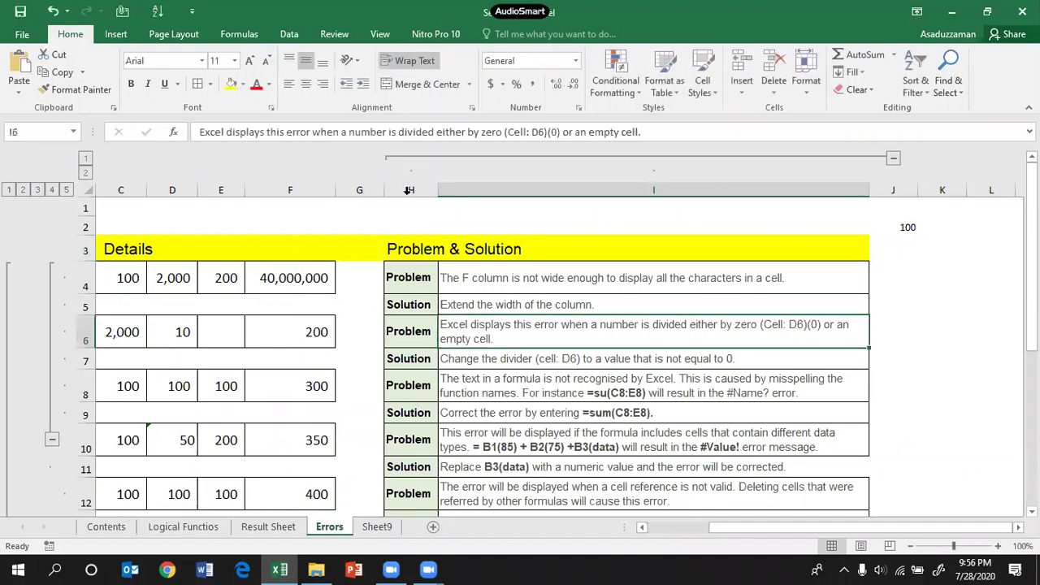
{"action": "left_click", "coordinate": [898, 189]}
Step: Insert and then remove a blank column before F and a blank row at row 6
{"action": "left_click", "coordinate": [941, 189]}
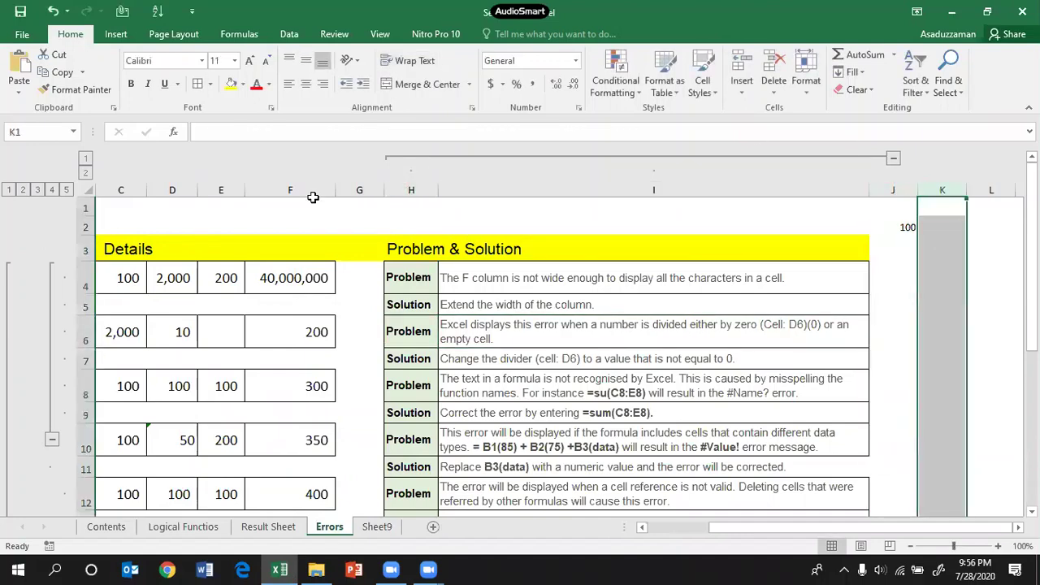
{"action": "left_click", "coordinate": [305, 189]}
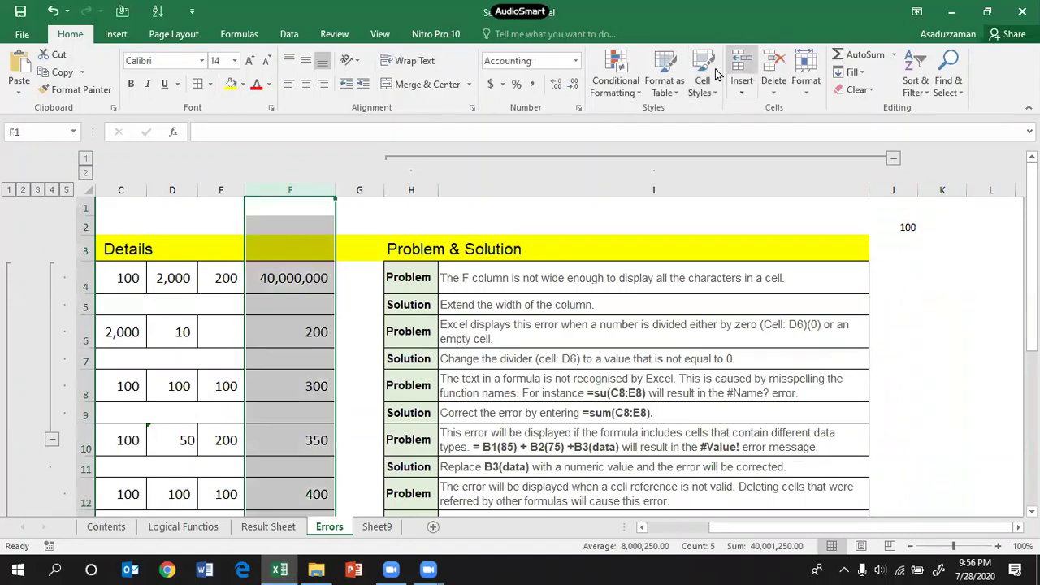
{"action": "left_click", "coordinate": [740, 63]}
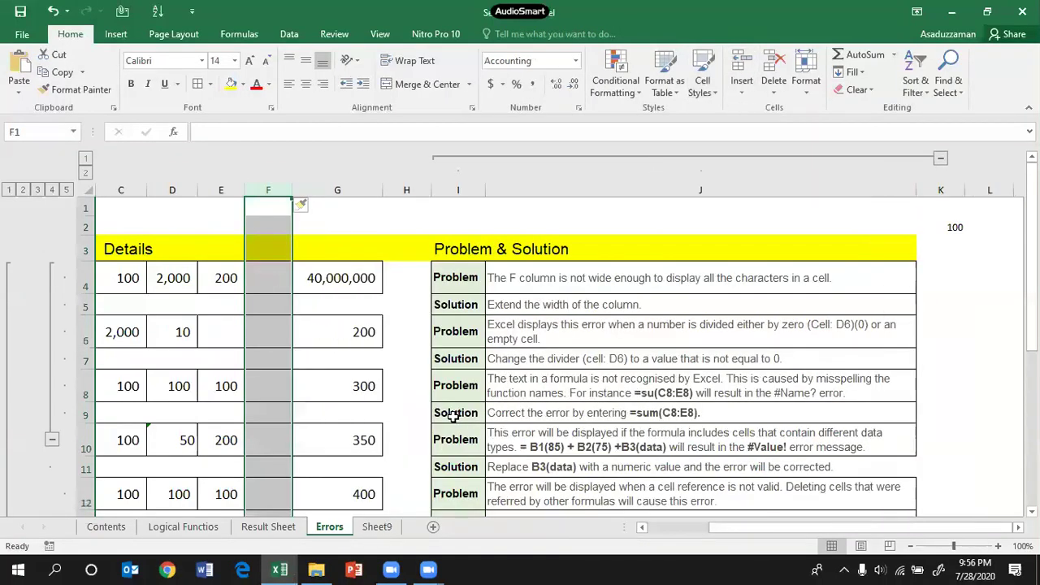
{"action": "left_click", "coordinate": [773, 67]}
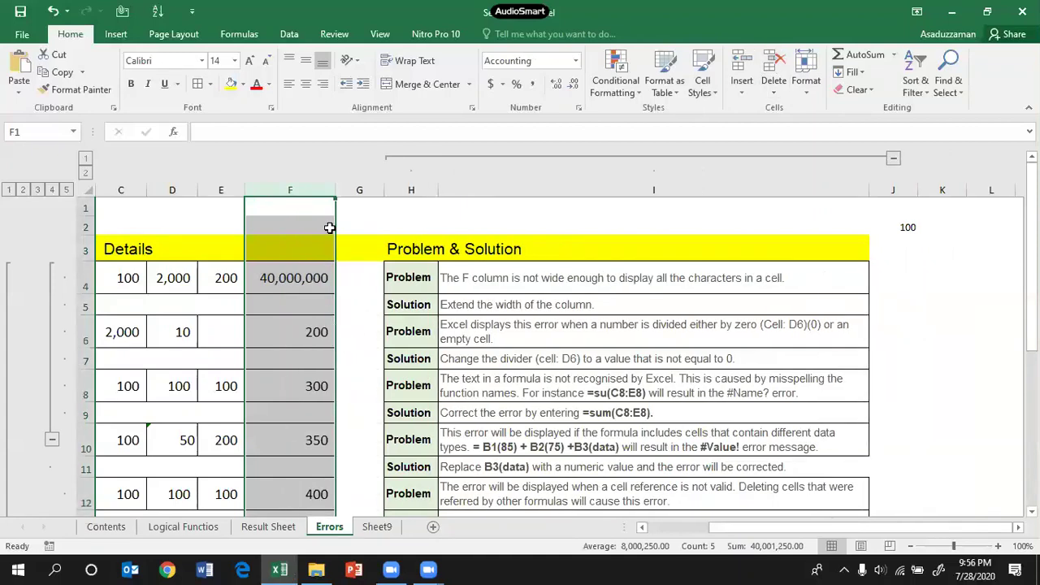
{"action": "scroll", "coordinate": [317, 372], "scroll_direction": "down", "scroll_amount": 10}
{"action": "scroll", "coordinate": [317, 371], "scroll_direction": "up", "scroll_amount": 10}
{"action": "left_click", "coordinate": [78, 333]}
{"action": "left_click", "coordinate": [744, 65]}
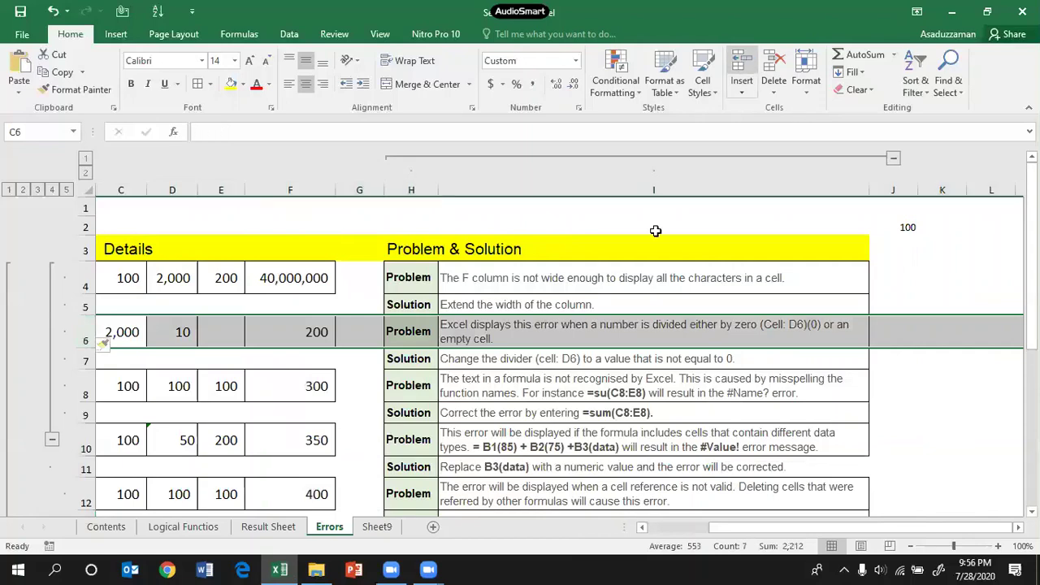
{"action": "left_click", "coordinate": [773, 69]}
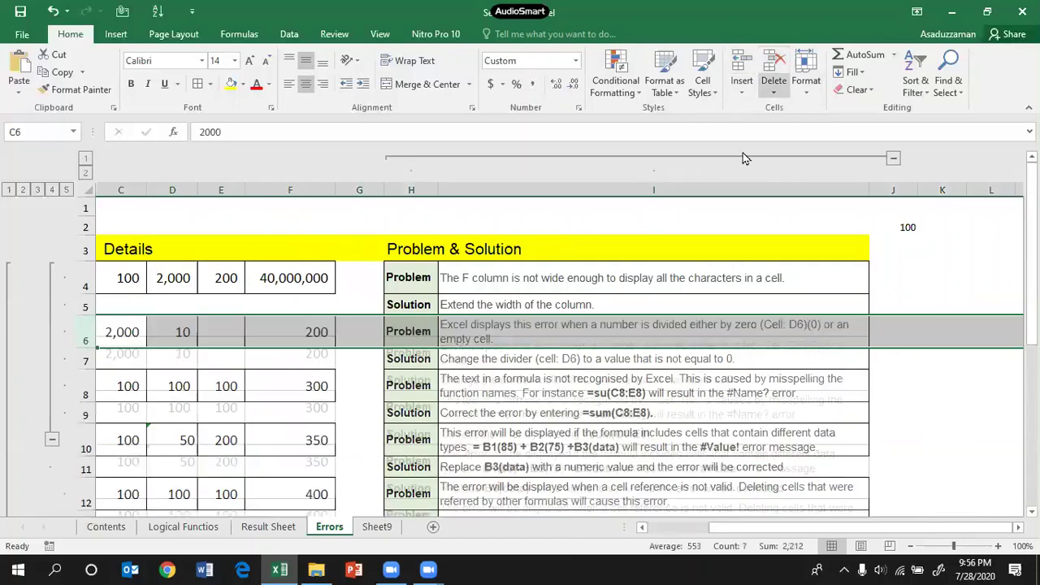
Step: Select the whole sheet and apply Data > Ungroup > Clear Outline
{"action": "left_click", "coordinate": [87, 188]}
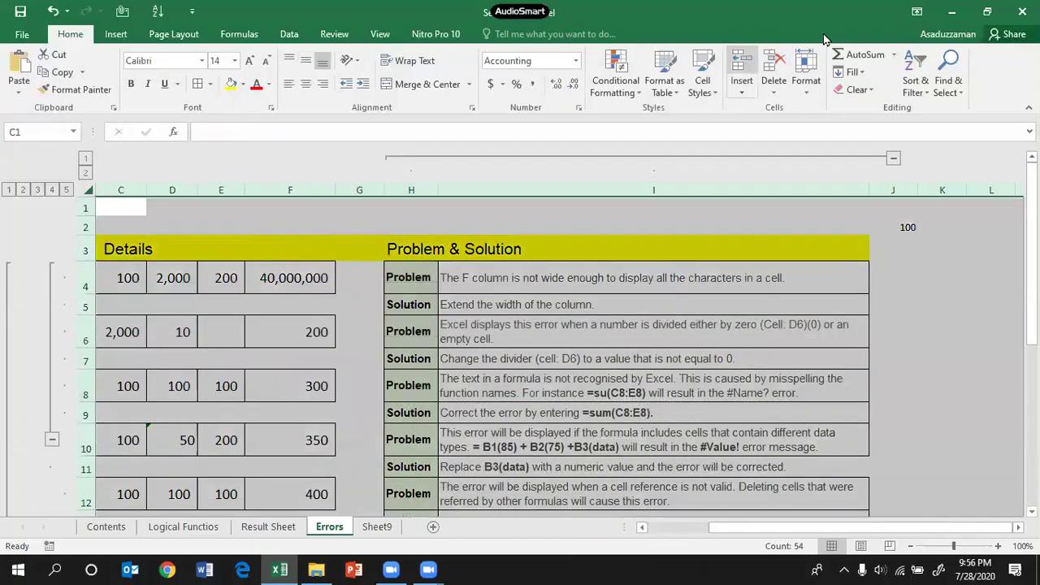
{"action": "left_click", "coordinate": [290, 35]}
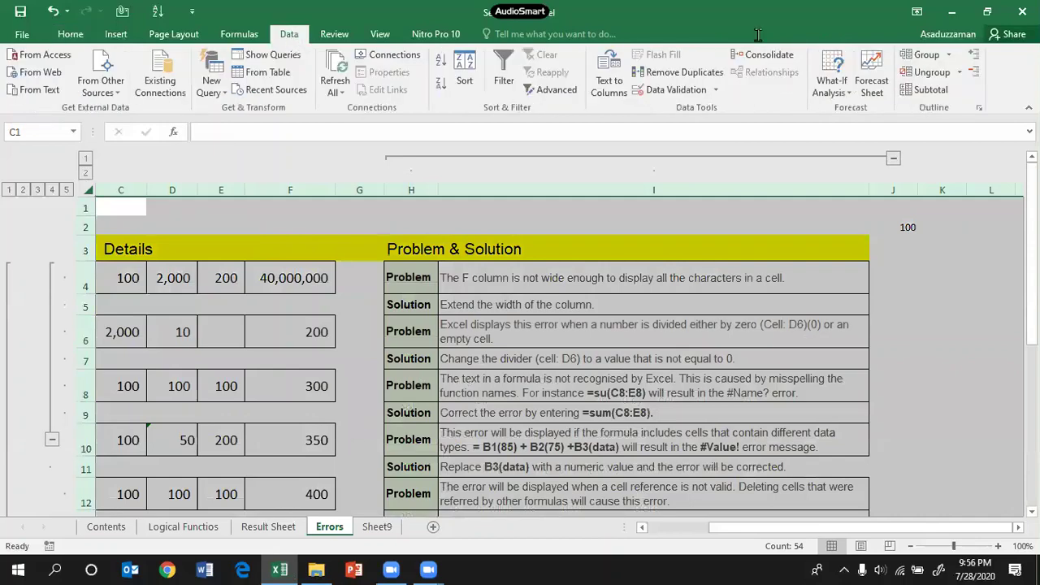
{"action": "left_click", "coordinate": [932, 72]}
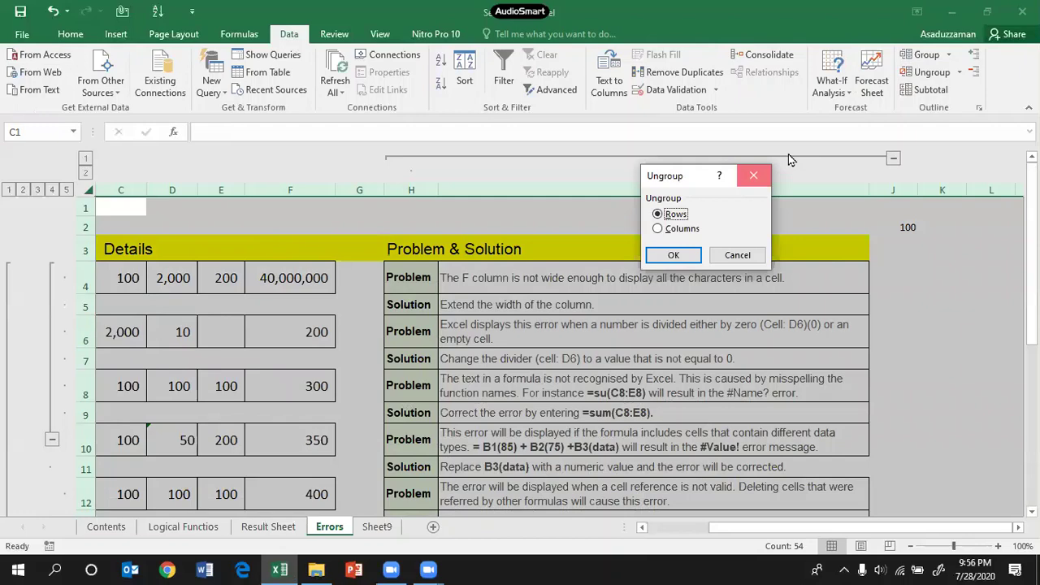
{"action": "key", "text": "Escape"}
{"action": "left_click", "coordinate": [959, 72]}
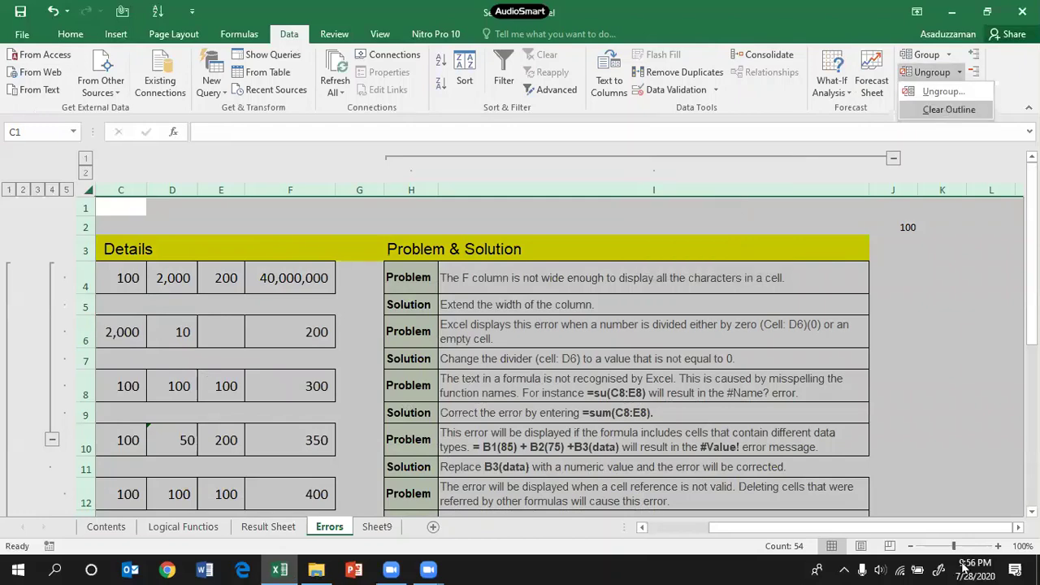
{"action": "left_click", "coordinate": [947, 109]}
{"action": "left_click", "coordinate": [731, 412]}
{"action": "scroll", "coordinate": [119, 291], "scroll_direction": "left", "scroll_amount": 3}
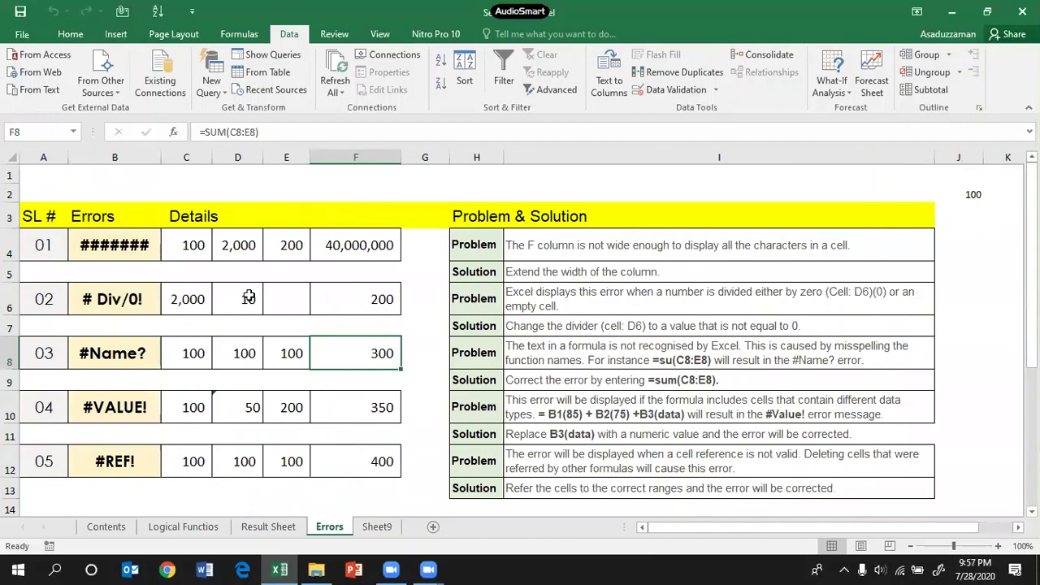
{"action": "scroll", "coordinate": [249, 297], "scroll_direction": "down", "scroll_amount": 2}
{"action": "scroll", "coordinate": [249, 297], "scroll_direction": "up", "scroll_amount": 2}
{"action": "left_click", "coordinate": [106, 408]}
{"action": "left_click", "coordinate": [117, 465]}
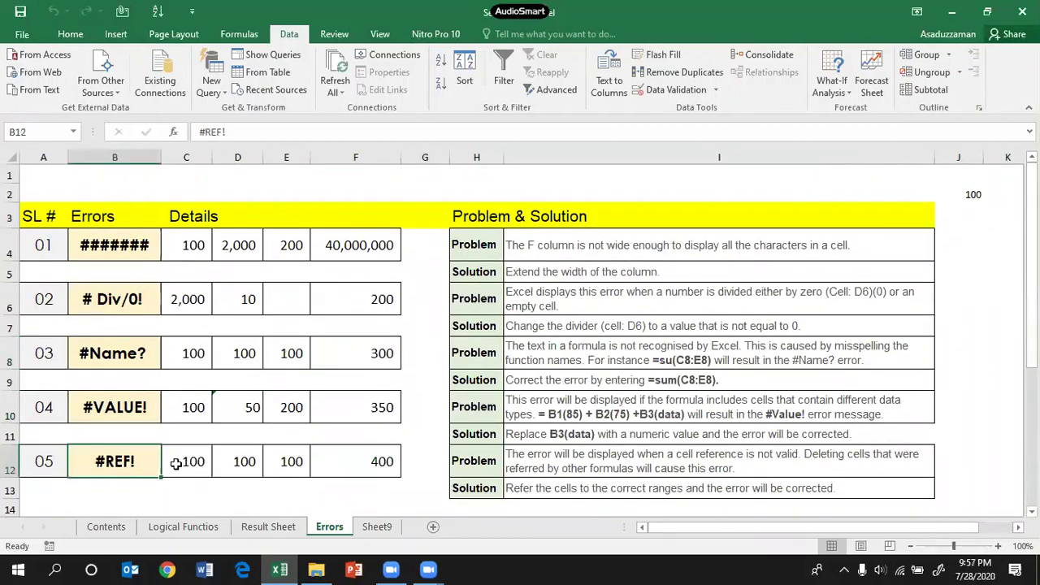
{"action": "left_click", "coordinate": [352, 471]}
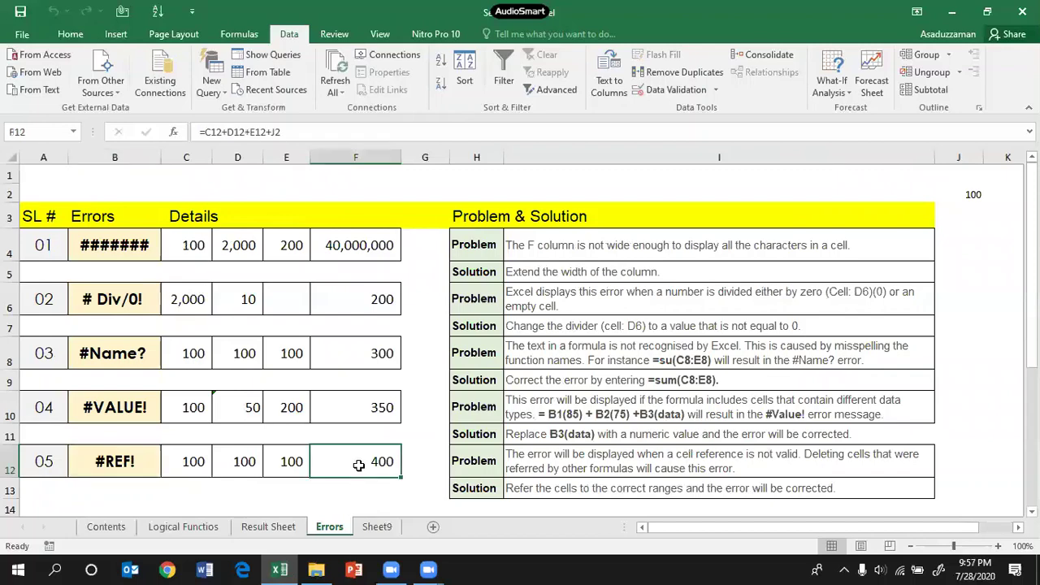
{"action": "left_click", "coordinate": [307, 130]}
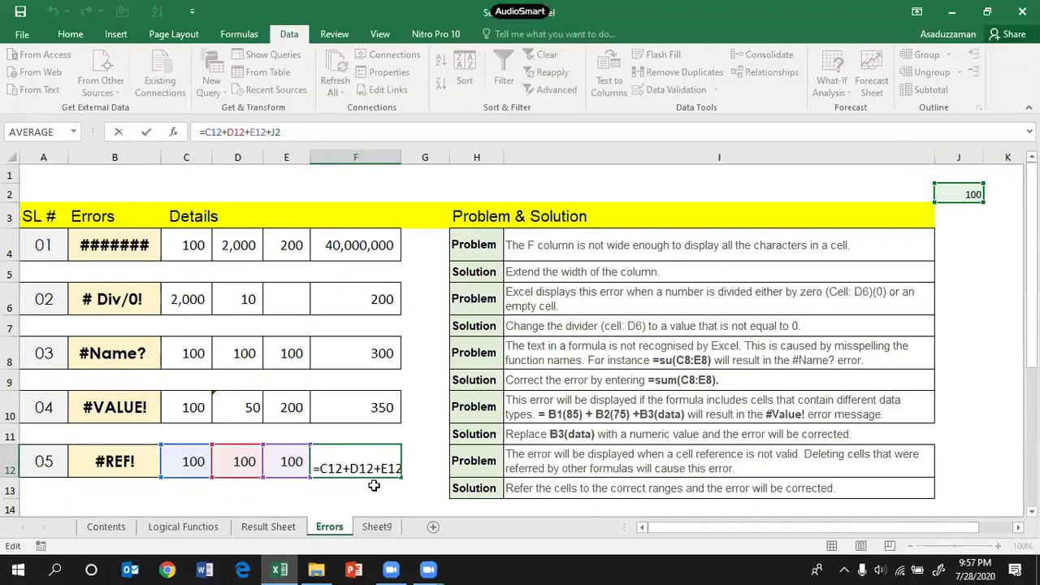
{"action": "key", "text": "Return"}
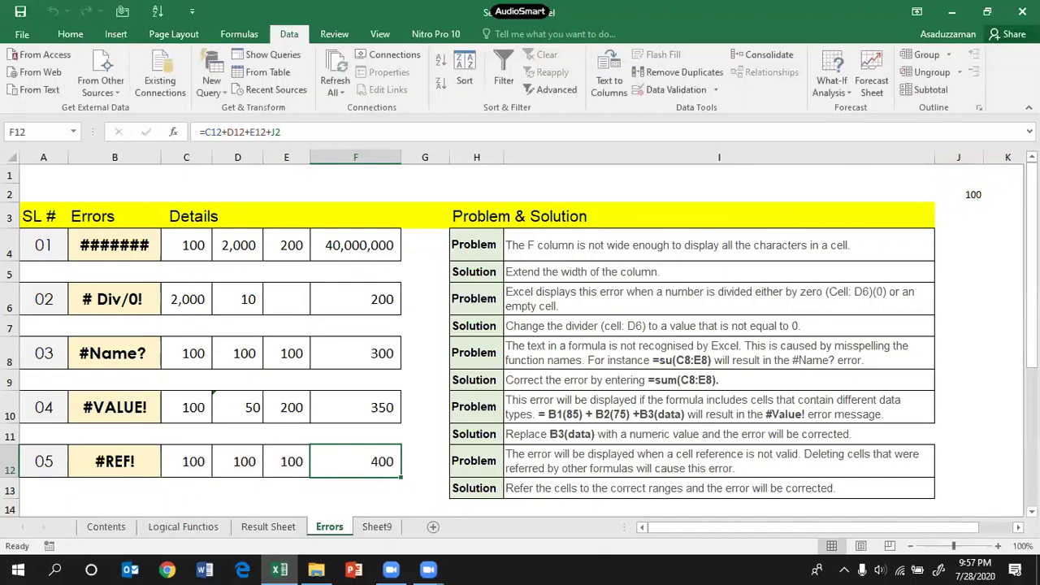
{"action": "left_click", "coordinate": [969, 156]}
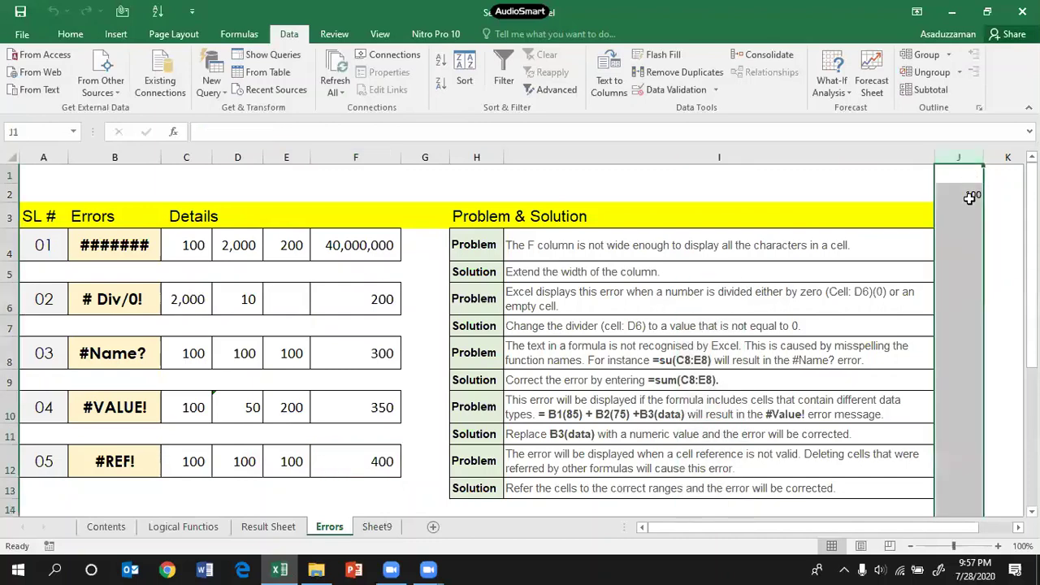
{"action": "left_click", "coordinate": [365, 460]}
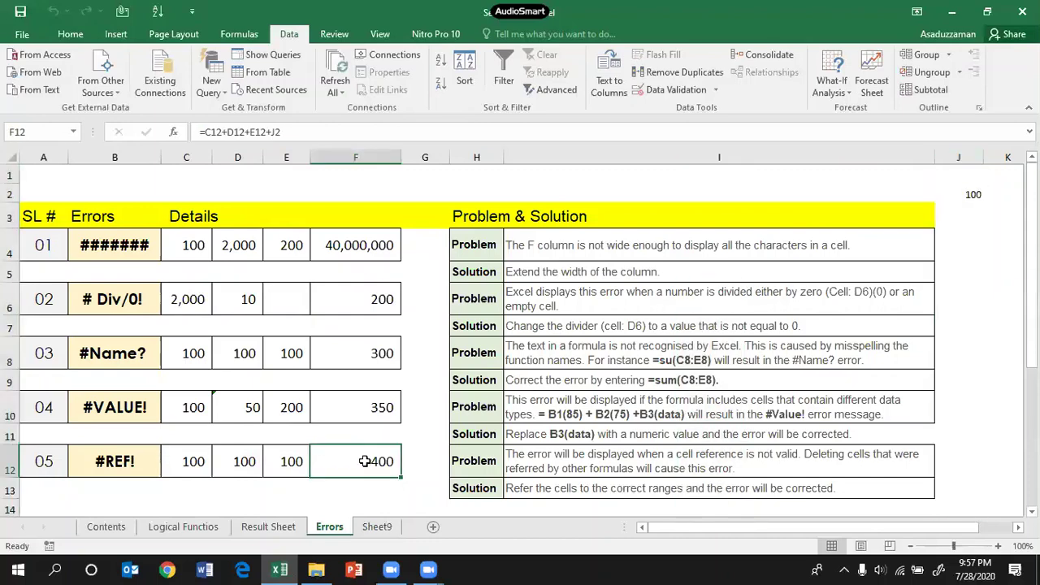
{"action": "double_click", "coordinate": [365, 460]}
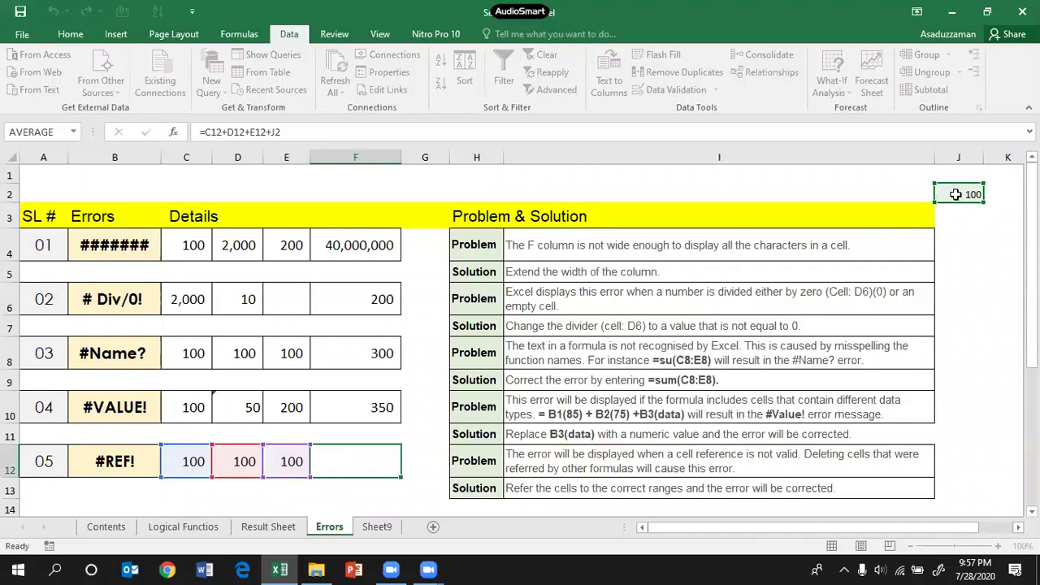
{"action": "key", "text": "ctrl+Return"}
{"action": "left_click", "coordinate": [958, 156]}
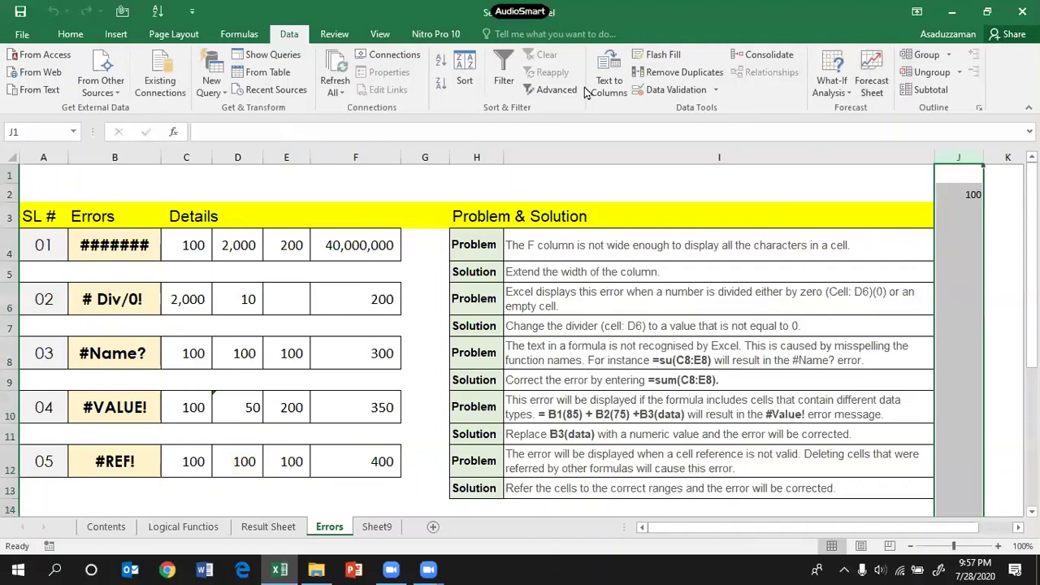
Step: Delete column J, which holds the 100, using Home > Delete
{"action": "left_click", "coordinate": [615, 93]}
{"action": "left_click", "coordinate": [70, 33]}
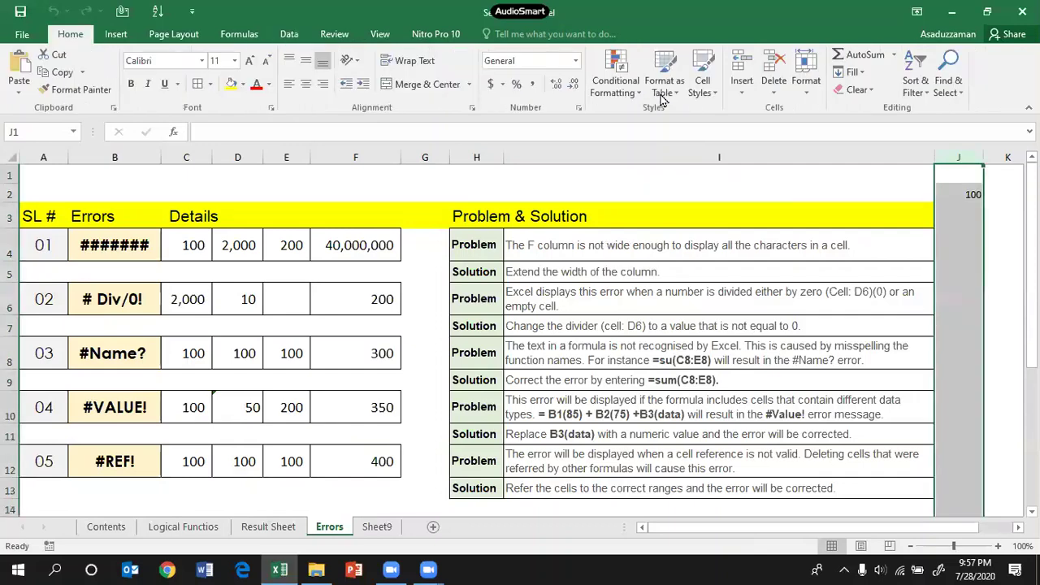
{"action": "left_click", "coordinate": [776, 71]}
Step: Remove +#REF! from F12's formula so it sums C12:E12 to 300
{"action": "left_click", "coordinate": [358, 459]}
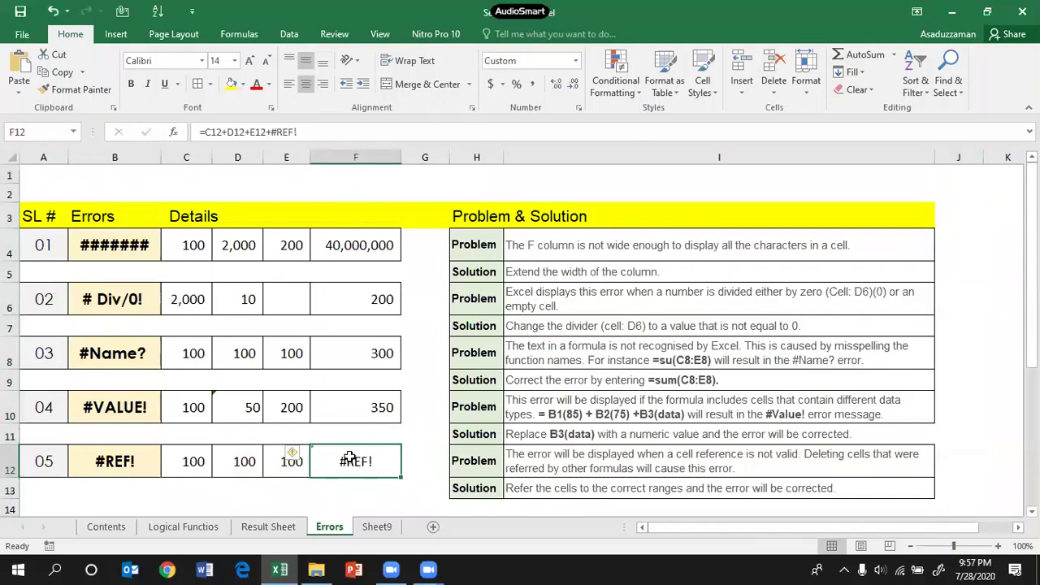
{"action": "left_click", "coordinate": [308, 132]}
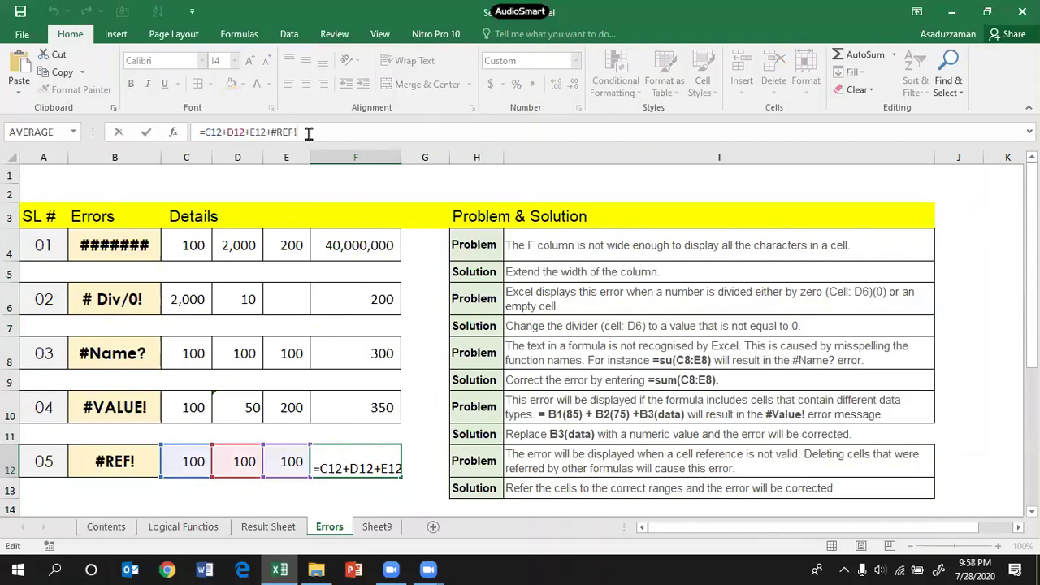
{"action": "key", "text": "BackSpace"}
{"action": "key", "text": "BackSpace"}
{"action": "key", "text": "BackSpace"}
{"action": "key", "text": "BackSpace"}
{"action": "key", "text": "BackSpace"}
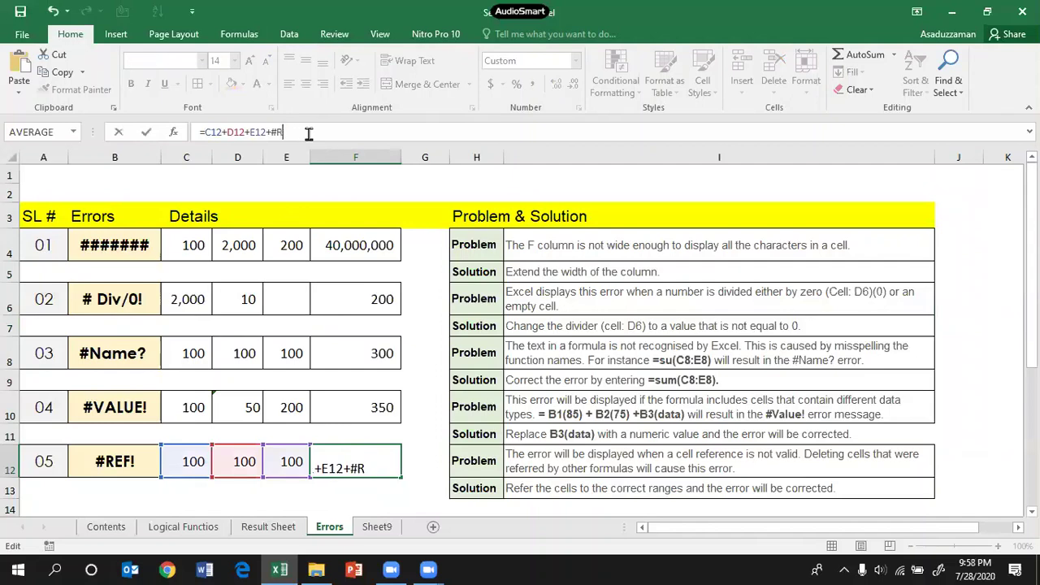
{"action": "key", "text": "Return"}
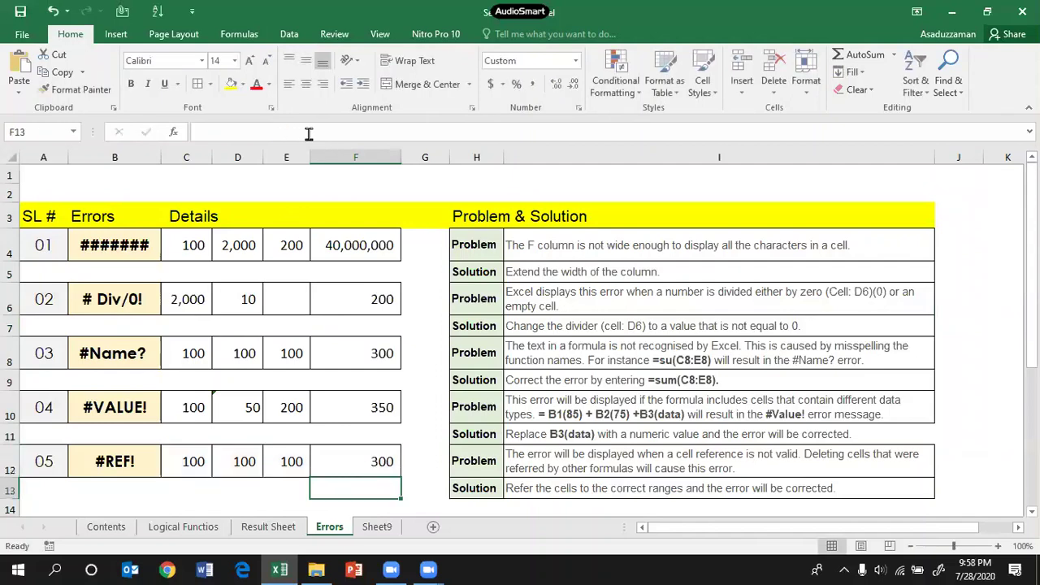
{"action": "left_click", "coordinate": [346, 464]}
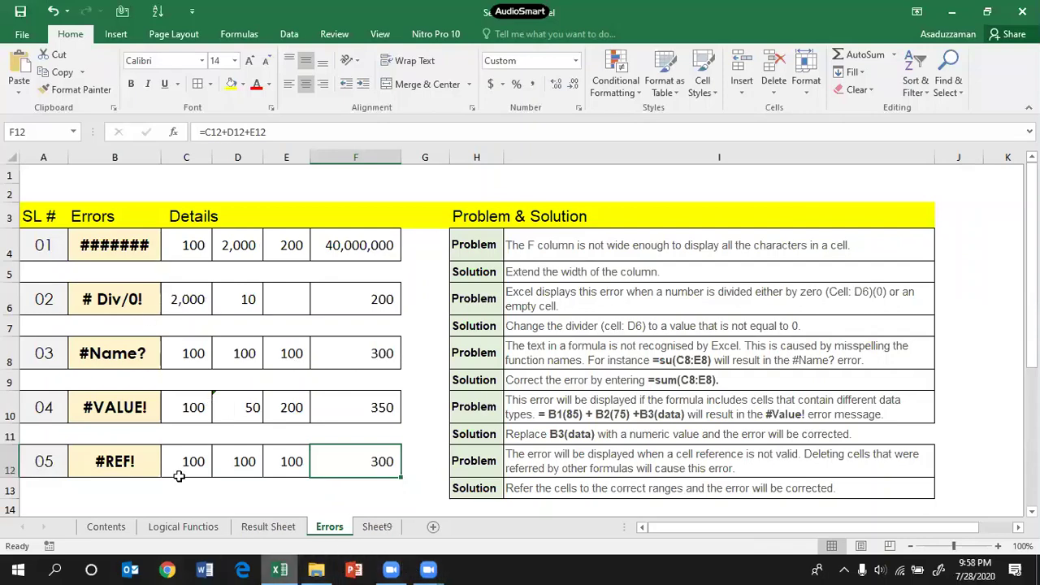
{"action": "left_click", "coordinate": [107, 527]}
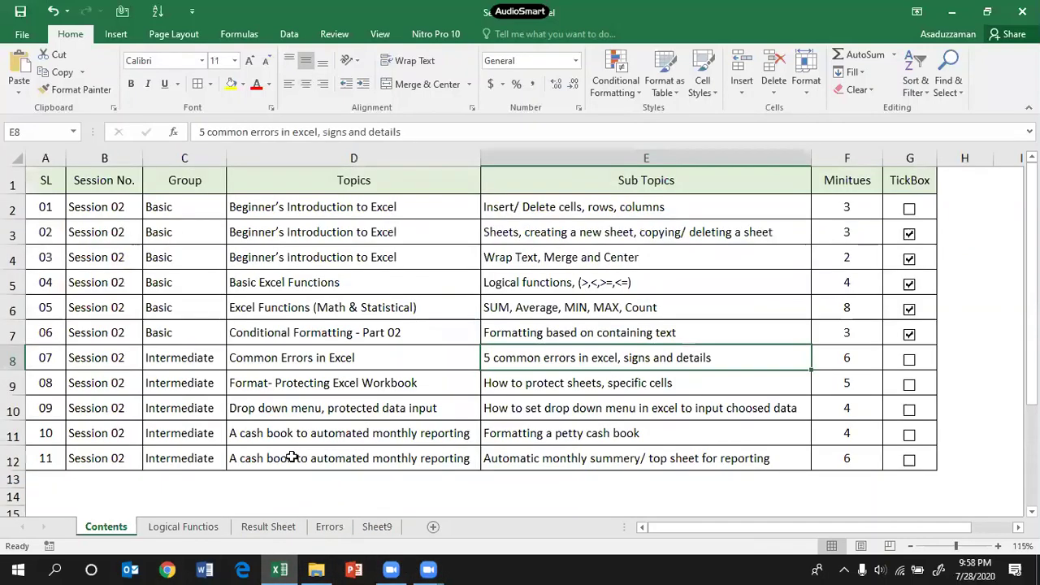
Step: Tick the Common Errors in Excel and Insert/Delete checkboxes on Contents, then show Sheet9
{"action": "left_click", "coordinate": [909, 359]}
{"action": "left_click", "coordinate": [910, 209]}
{"action": "left_click", "coordinate": [321, 385]}
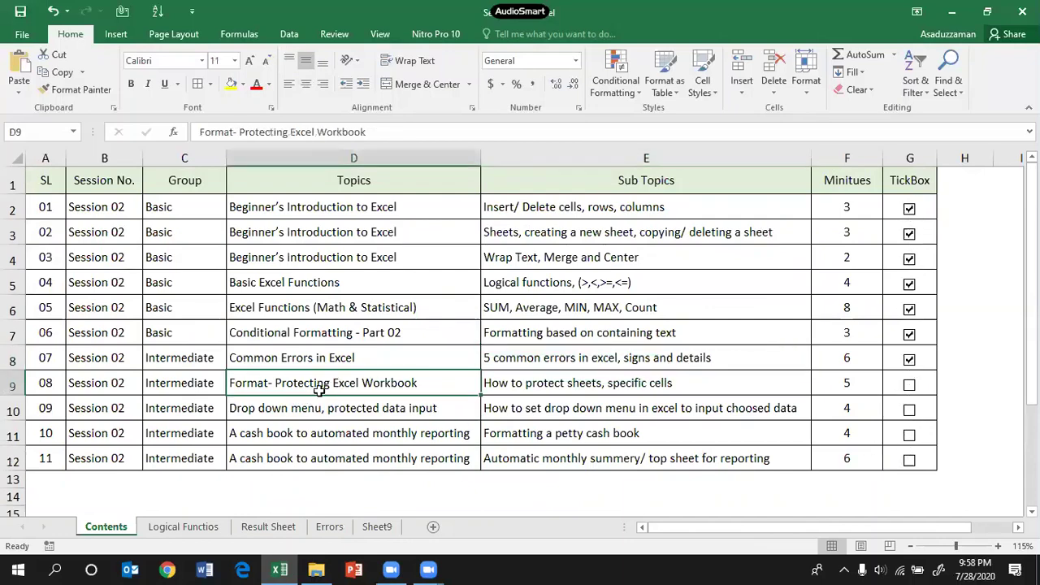
{"action": "left_click", "coordinate": [588, 388]}
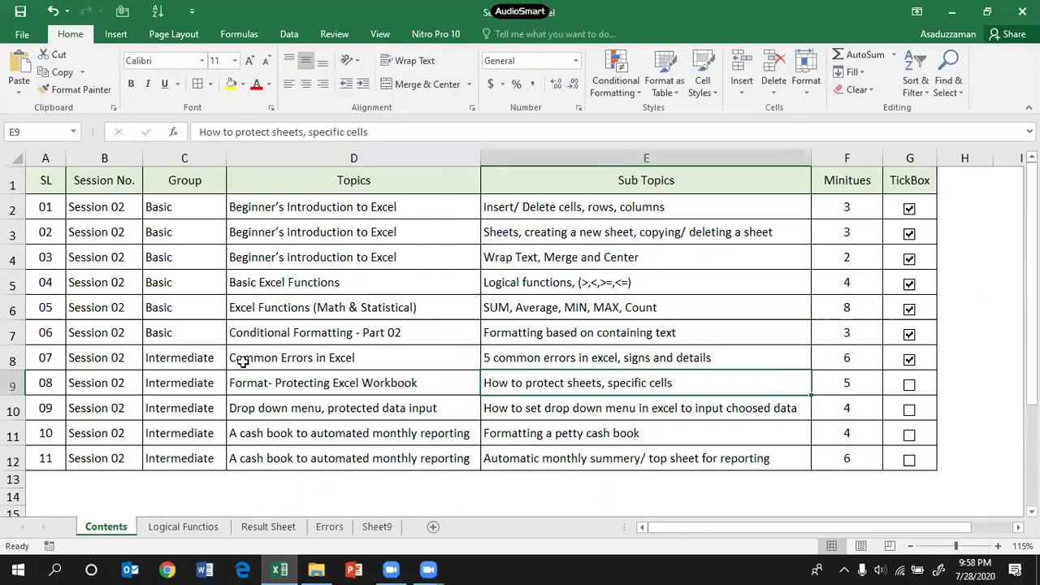
{"action": "left_click", "coordinate": [333, 530]}
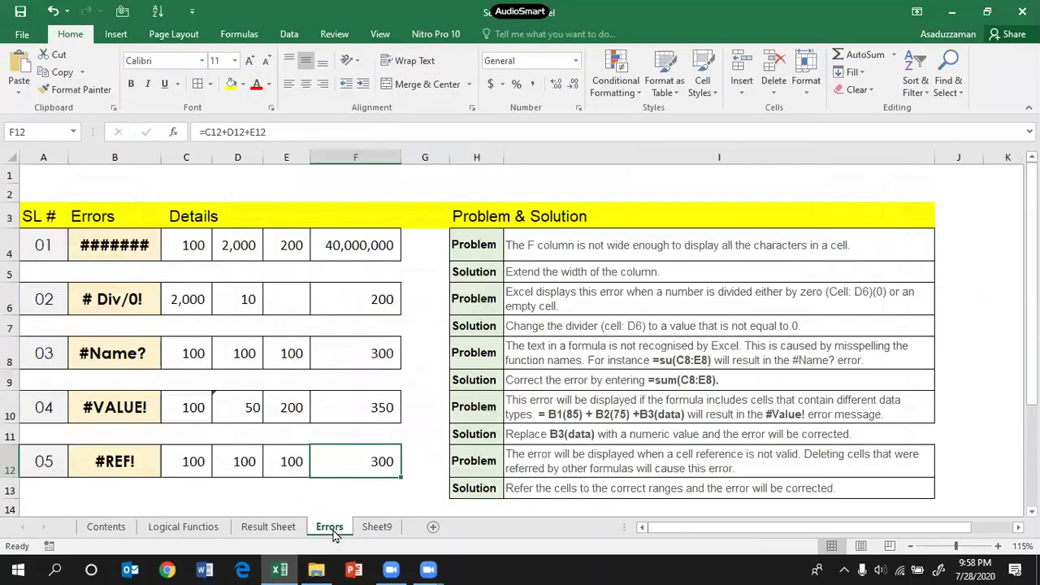
{"action": "left_click", "coordinate": [377, 527]}
Step: Rename Sheet9 to Protected Sheet
{"action": "left_click", "coordinate": [248, 296]}
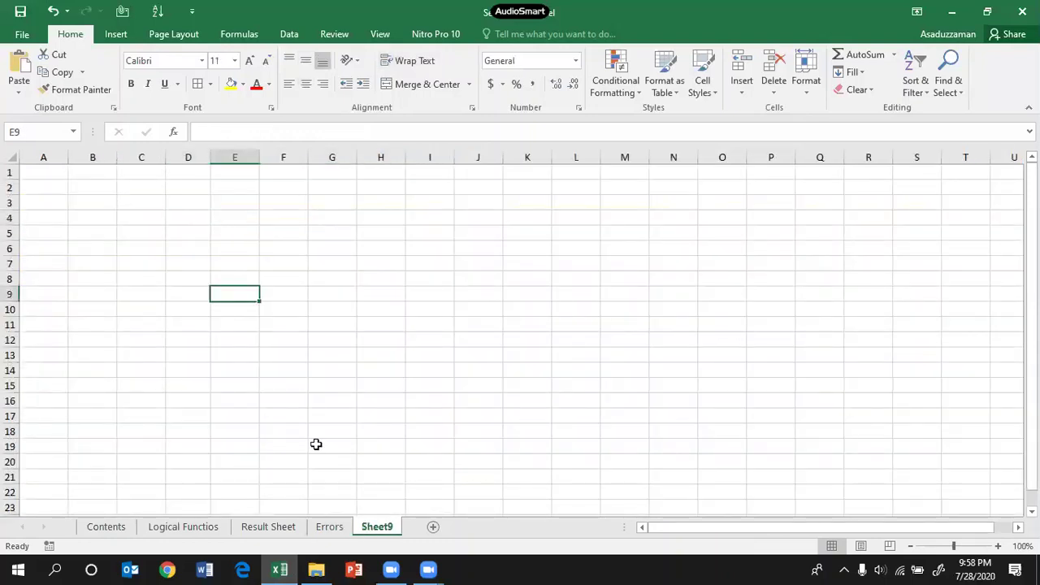
{"action": "right_click", "coordinate": [382, 530]}
{"action": "left_click", "coordinate": [431, 387]}
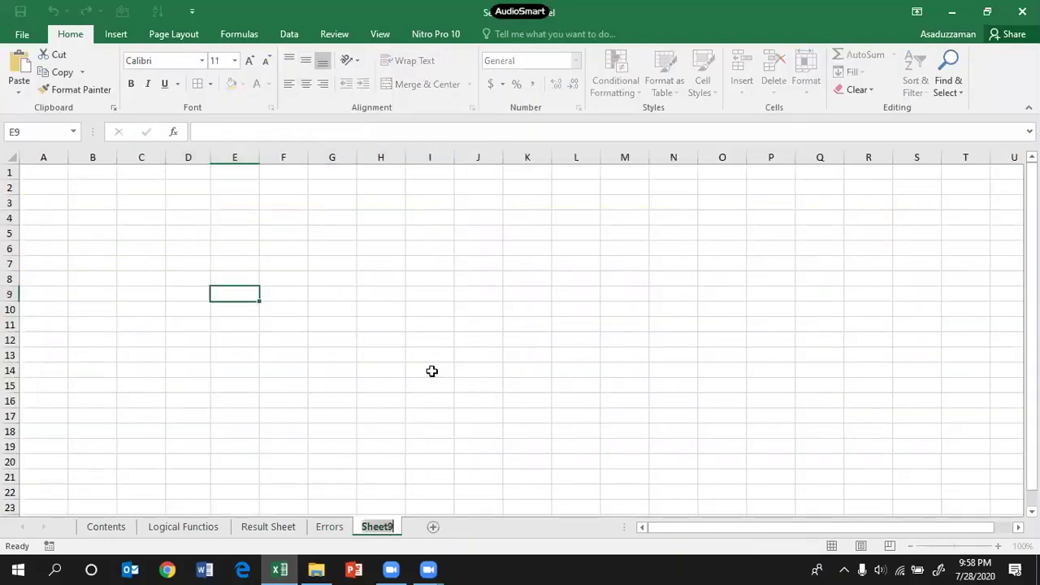
{"action": "type", "text": "Pre"}
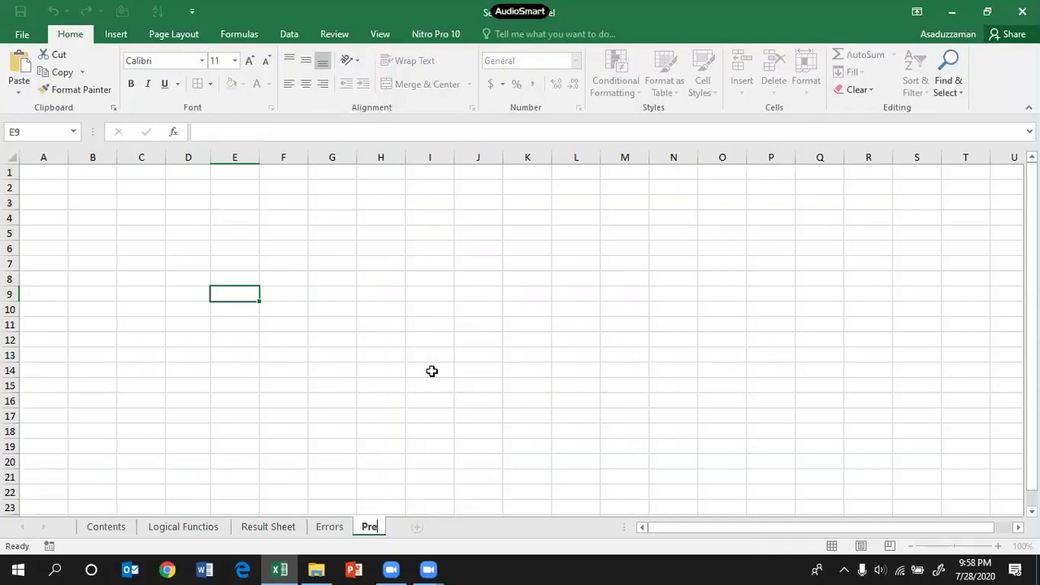
{"action": "key", "text": "BackSpace"}
{"action": "type", "text": "otected"}
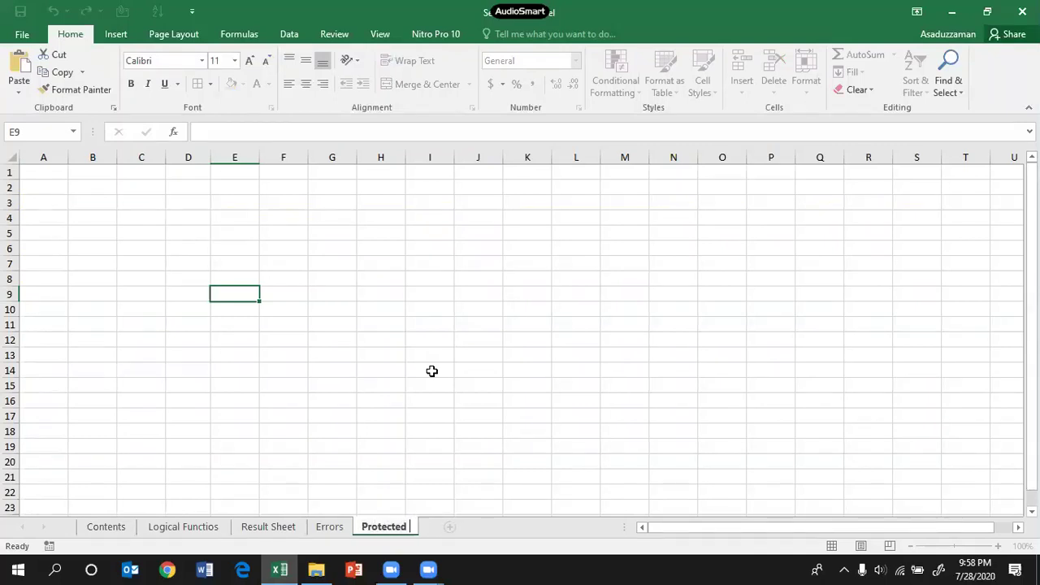
{"action": "type", "text": " Sheet"}
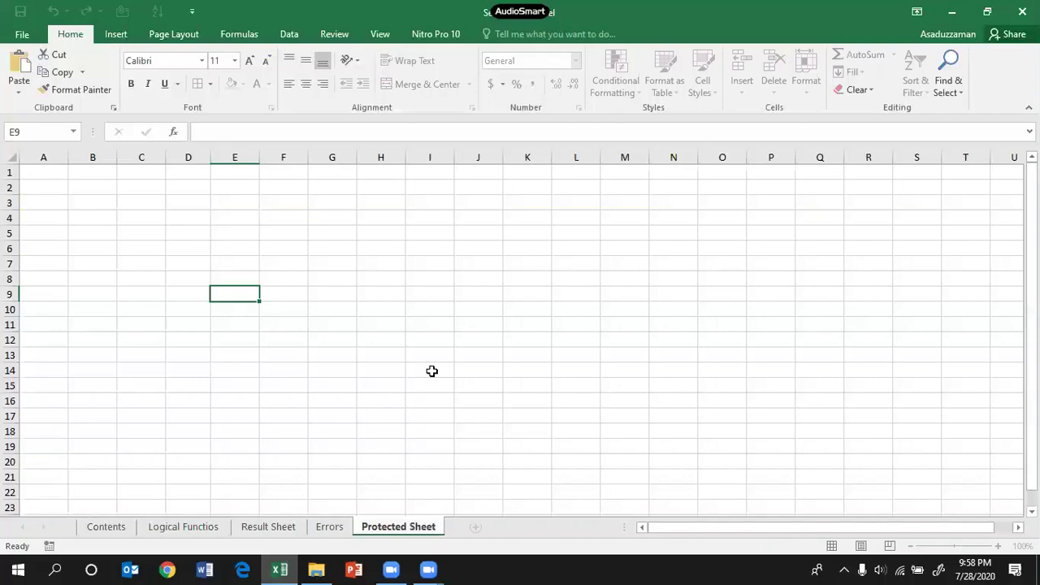
{"action": "key", "text": "Return"}
{"action": "left_click", "coordinate": [462, 342]}
Step: Give D5:E16 all borders and head it Add and Value in D4:E4
{"action": "left_click_drag", "start_coordinate": [197, 235], "coordinate": [217, 404]}
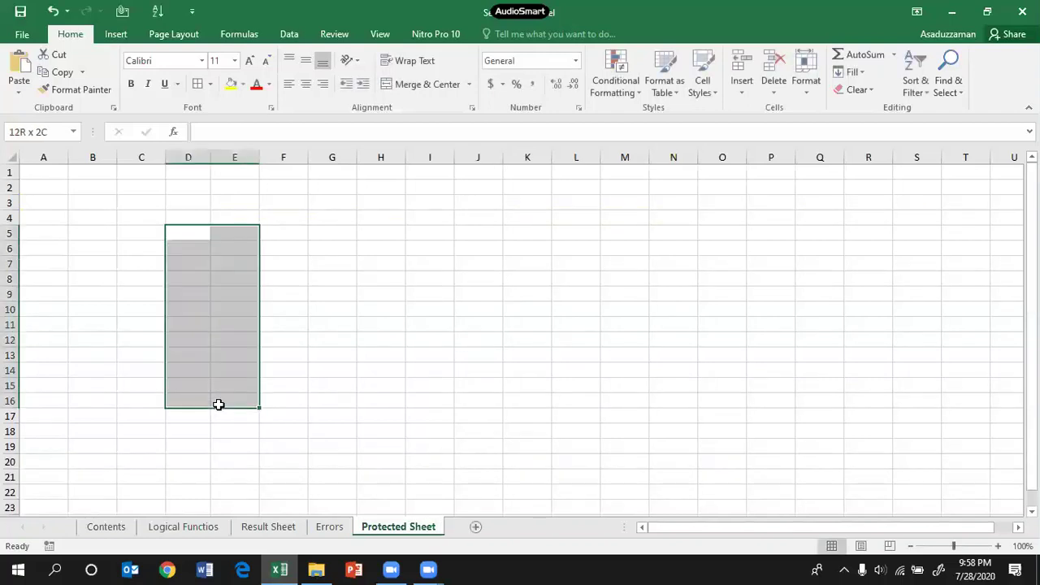
{"action": "left_click", "coordinate": [197, 84]}
{"action": "left_click", "coordinate": [362, 269]}
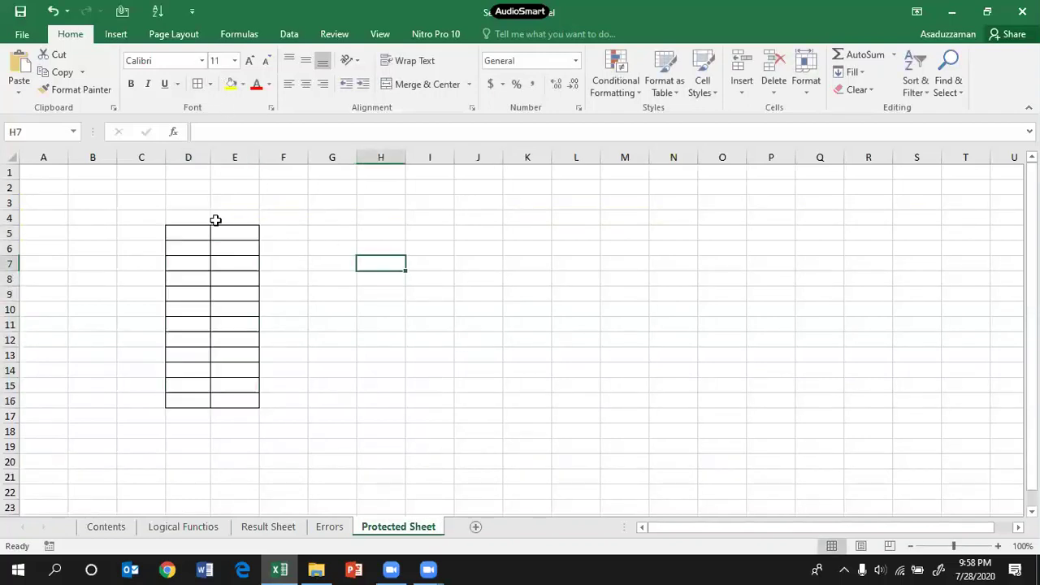
{"action": "left_click", "coordinate": [212, 220]}
{"action": "left_click_drag", "start_coordinate": [186, 216], "coordinate": [232, 215]}
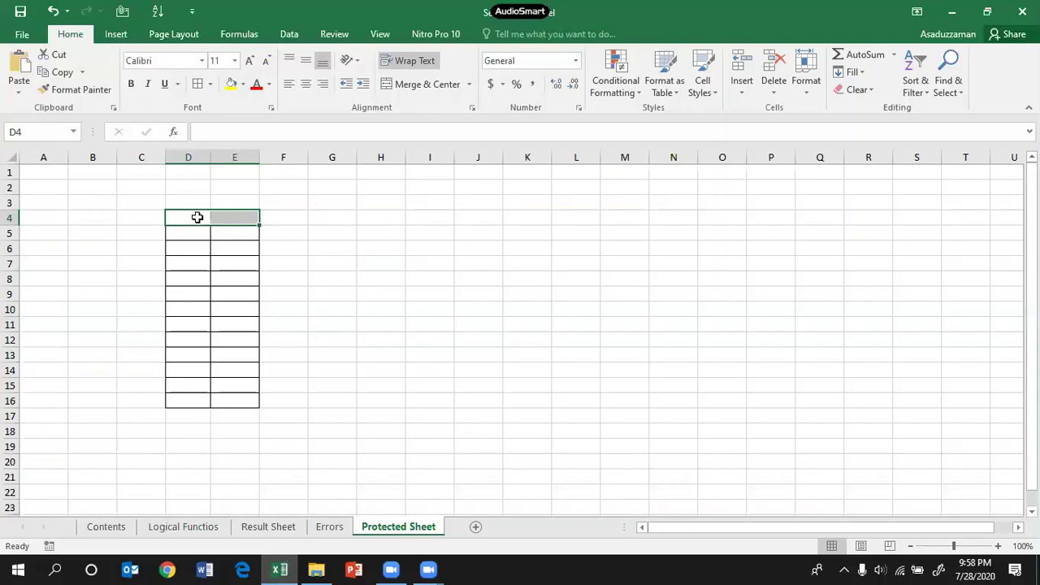
{"action": "left_click", "coordinate": [197, 217]}
{"action": "type", "text": "A"}
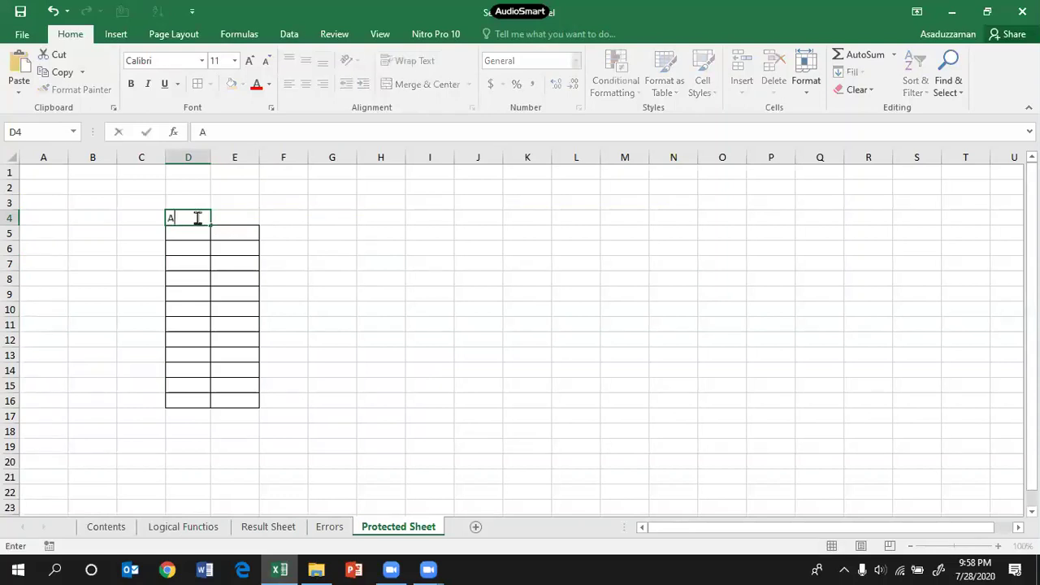
{"action": "type", "text": "dd"}
{"action": "key", "text": "Tab"}
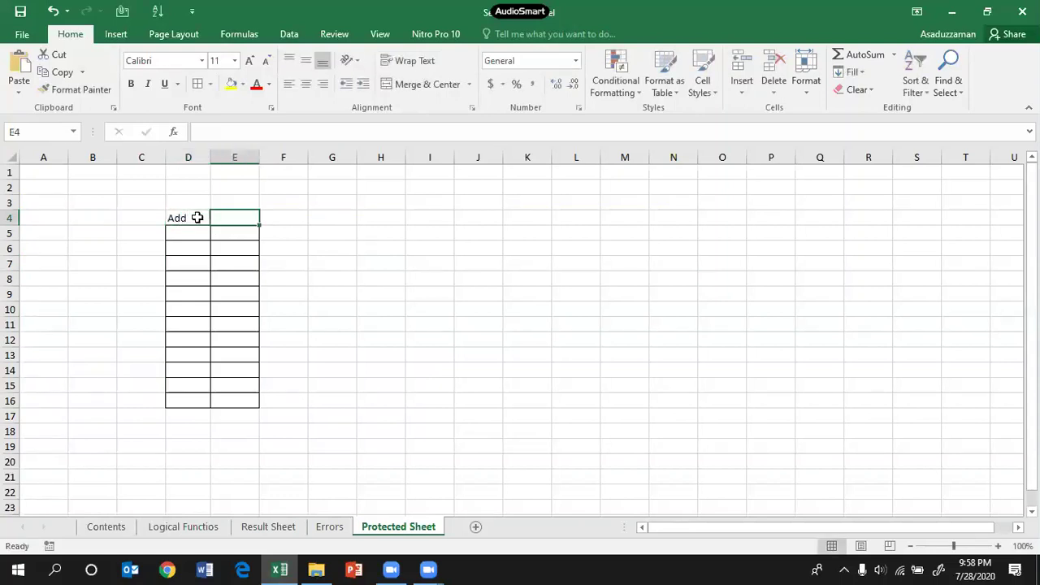
{"action": "type", "text": "Val"}
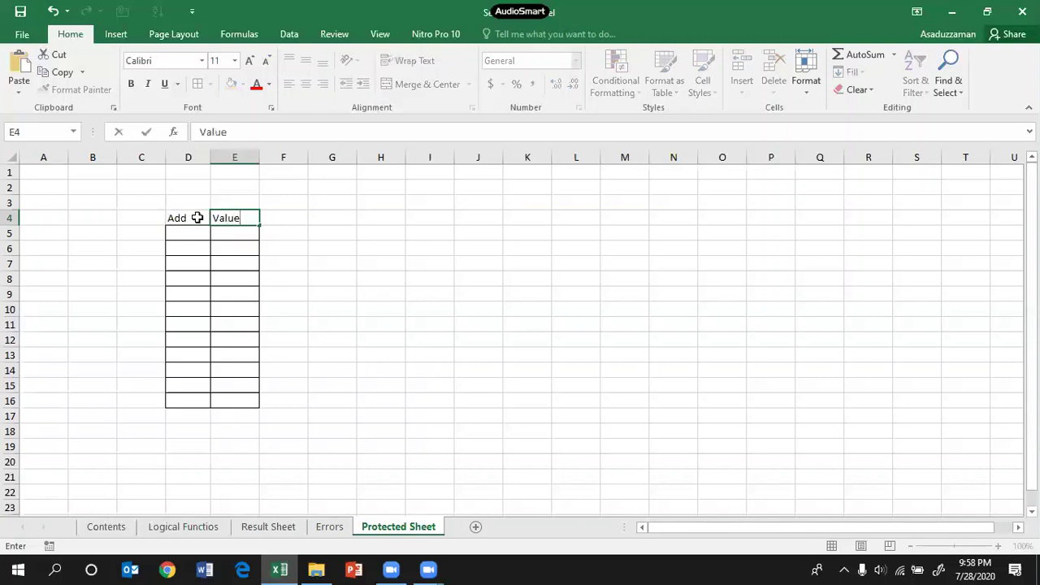
{"action": "type", "text": "ue"}
{"action": "left_click", "coordinate": [360, 301]}
Step: Head the second table with Active C in J2 and Cell in K2
{"action": "left_click_drag", "start_coordinate": [477, 202], "coordinate": [525, 407]}
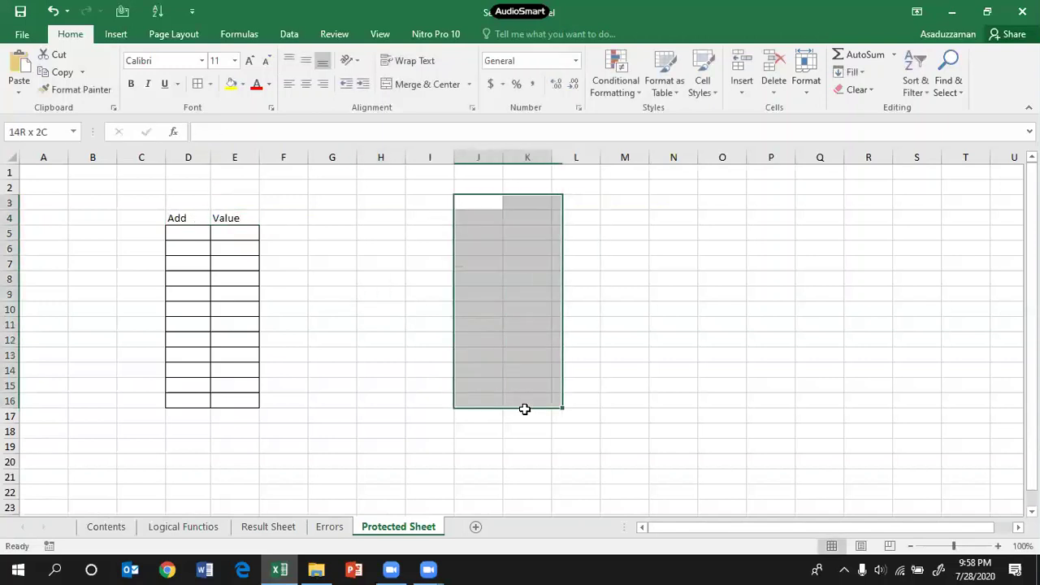
{"action": "left_click", "coordinate": [475, 186]}
{"action": "type", "text": "A"}
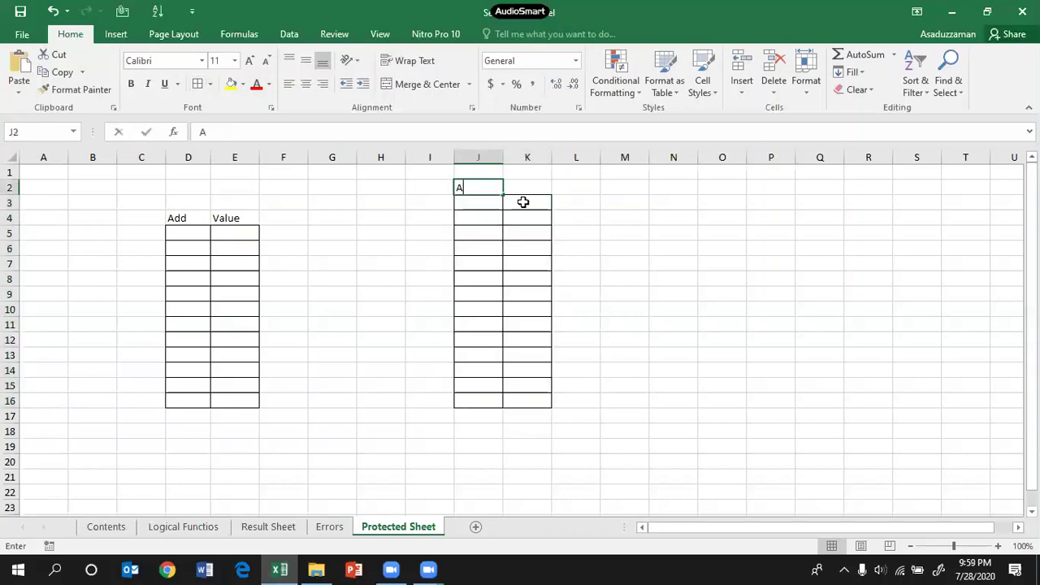
{"action": "type", "text": "ctive"}
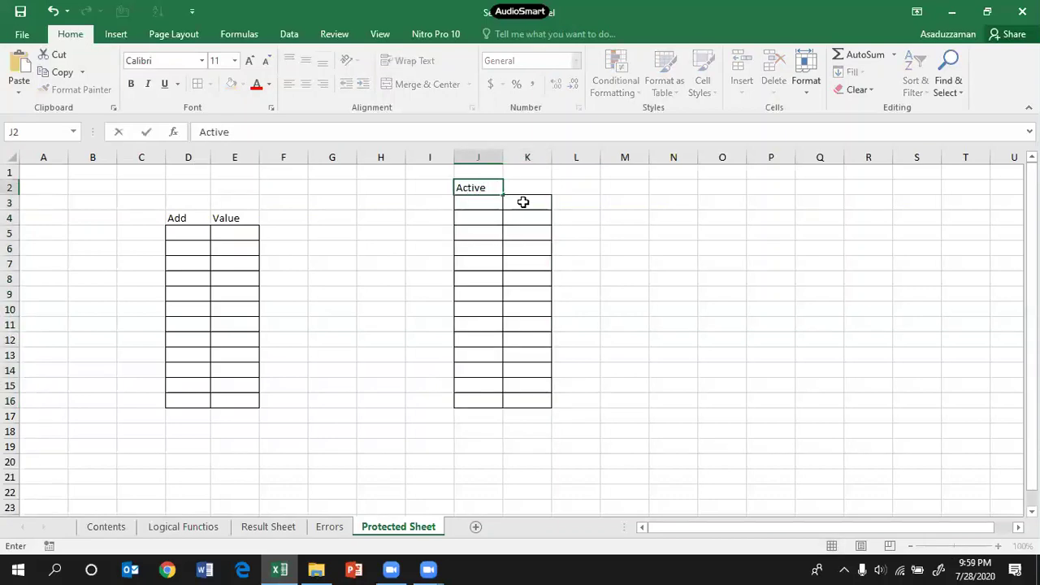
{"action": "type", "text": " C"}
{"action": "key", "text": "Tab"}
{"action": "type", "text": "C"}
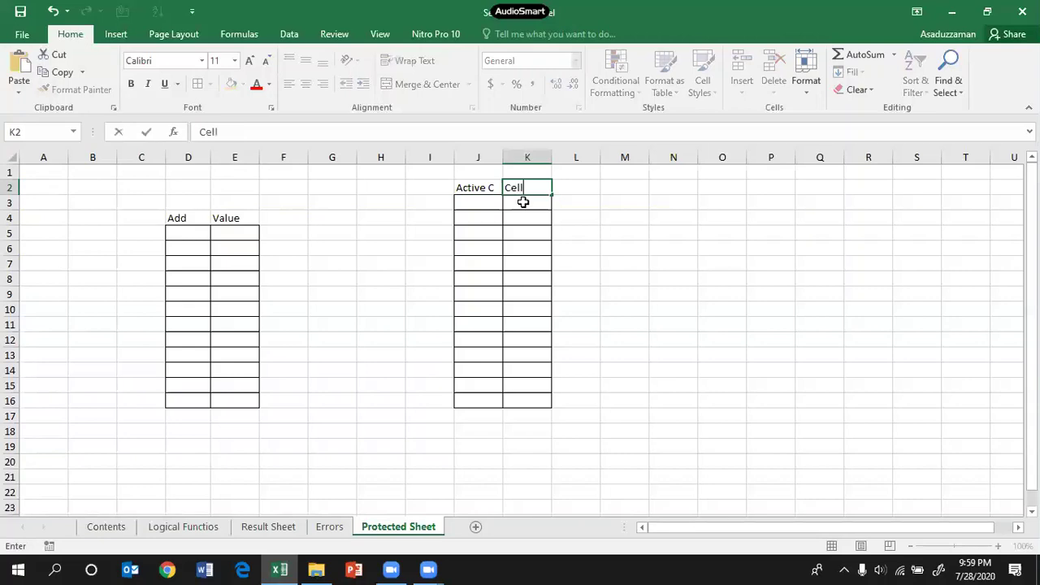
{"action": "type", "text": "ell"}
{"action": "left_click", "coordinate": [619, 374]}
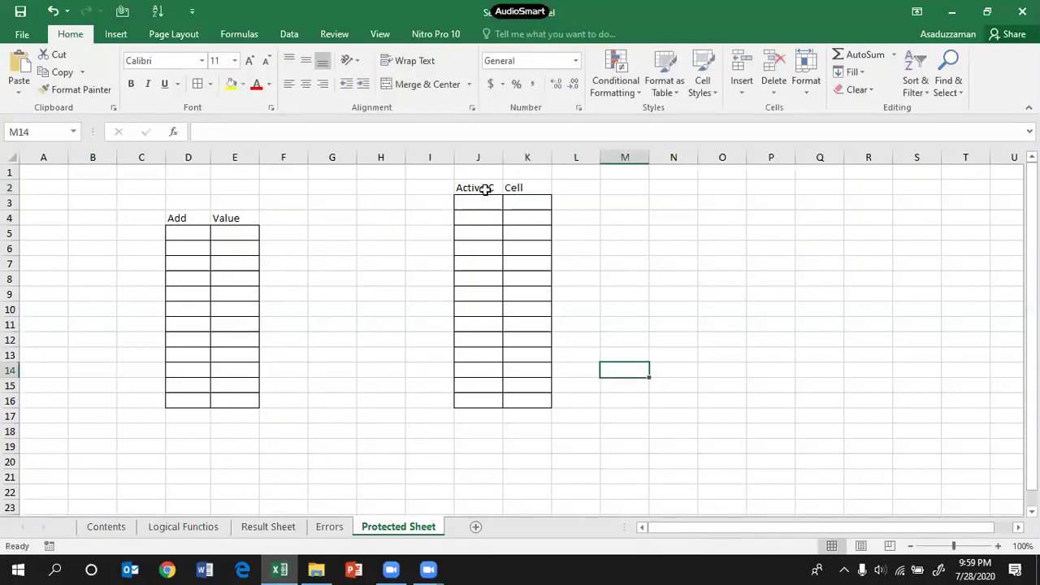
Step: Drag the Active C/Cell table down so it starts in row 4
{"action": "left_click_drag", "start_coordinate": [483, 187], "coordinate": [510, 401]}
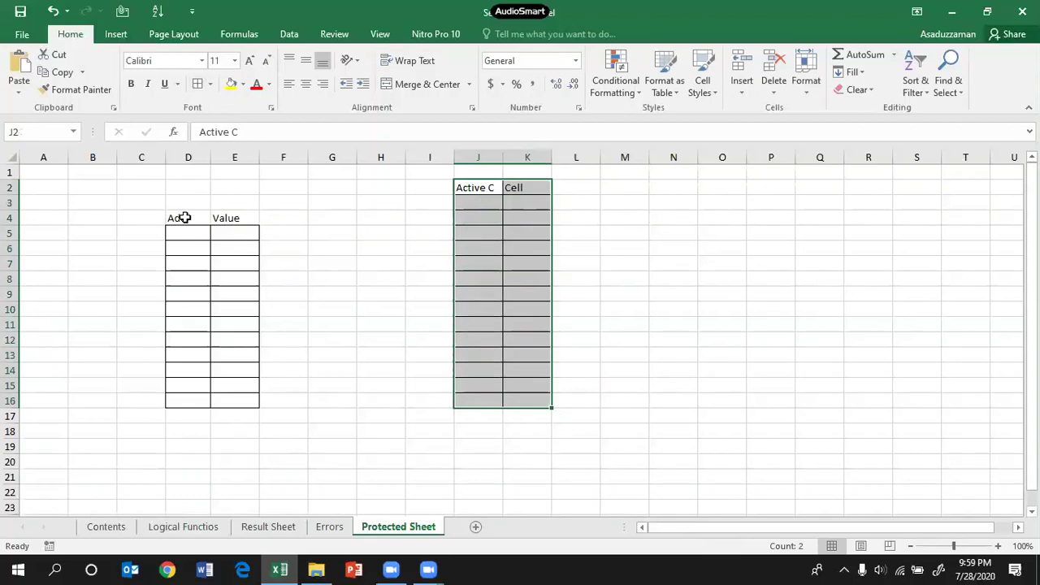
{"action": "left_click_drag", "start_coordinate": [180, 218], "coordinate": [247, 398]}
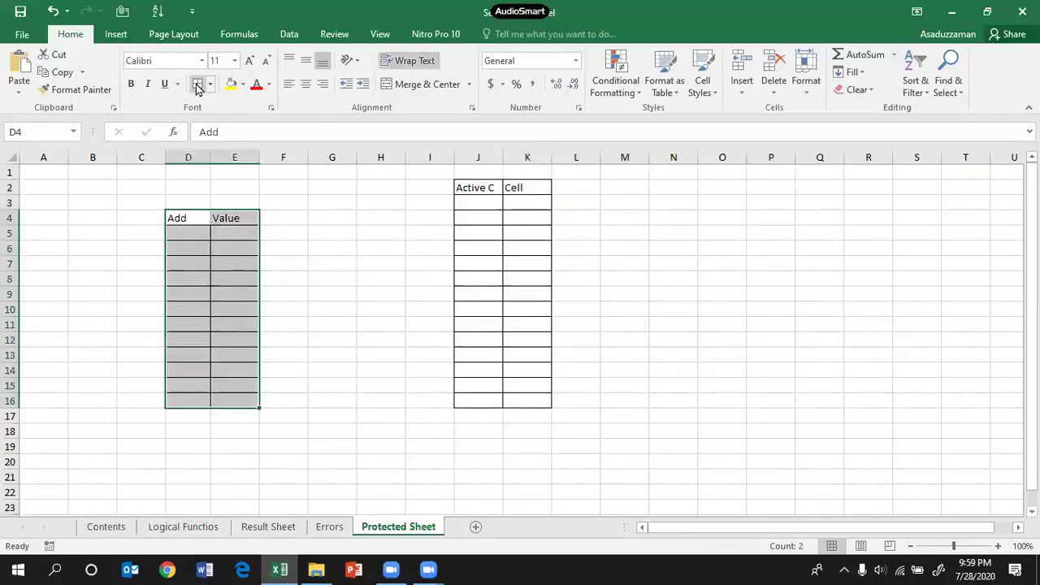
{"action": "left_click", "coordinate": [693, 283]}
{"action": "left_click_drag", "start_coordinate": [473, 188], "coordinate": [524, 404]}
{"action": "left_click_drag", "start_coordinate": [513, 179], "coordinate": [519, 217]}
{"action": "left_click", "coordinate": [672, 218]}
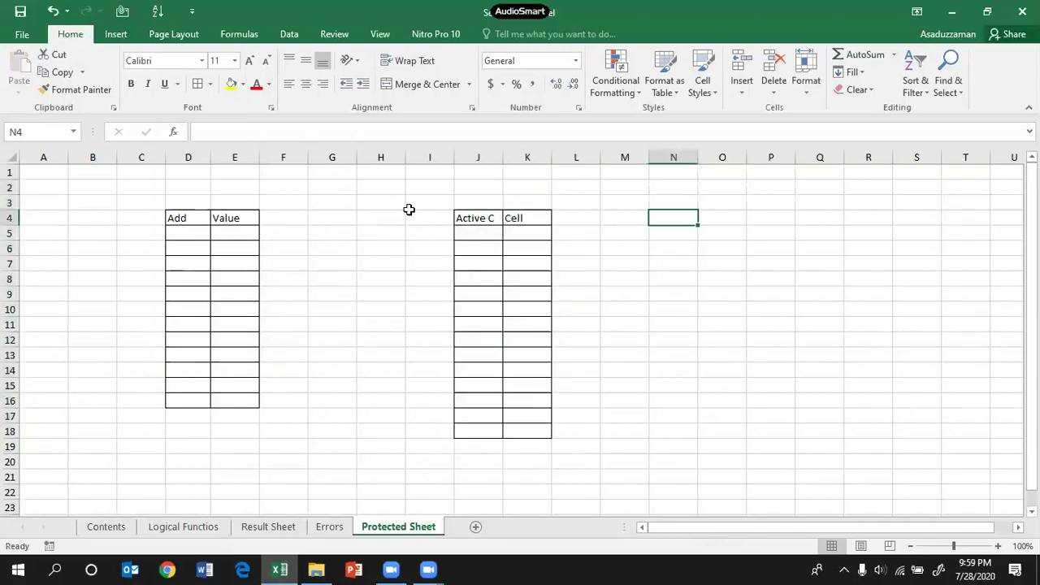
{"action": "left_click", "coordinate": [358, 203]}
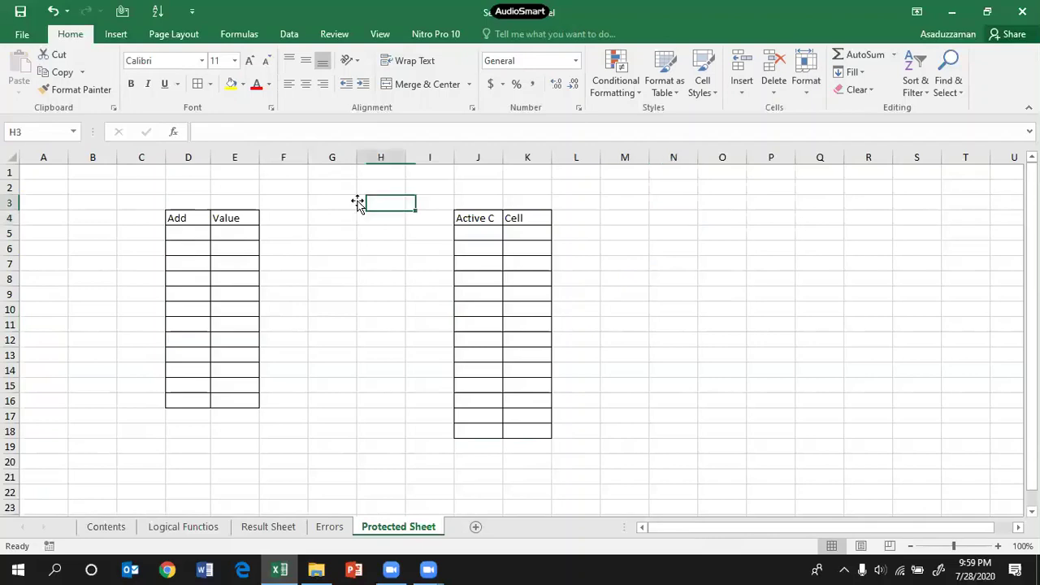
{"action": "left_click", "coordinate": [490, 232]}
{"action": "left_click", "coordinate": [346, 236]}
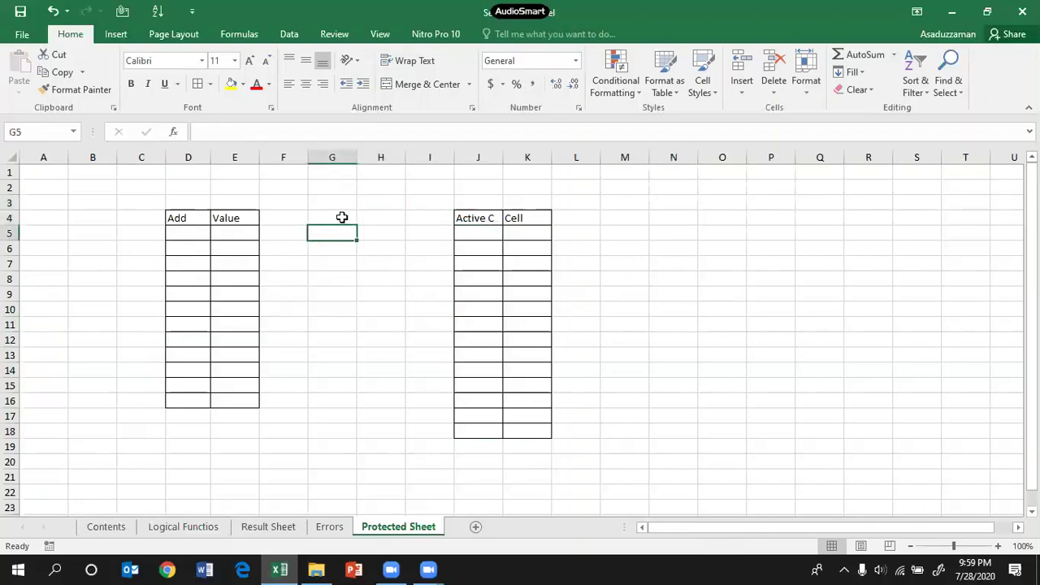
{"action": "left_click", "coordinate": [320, 313]}
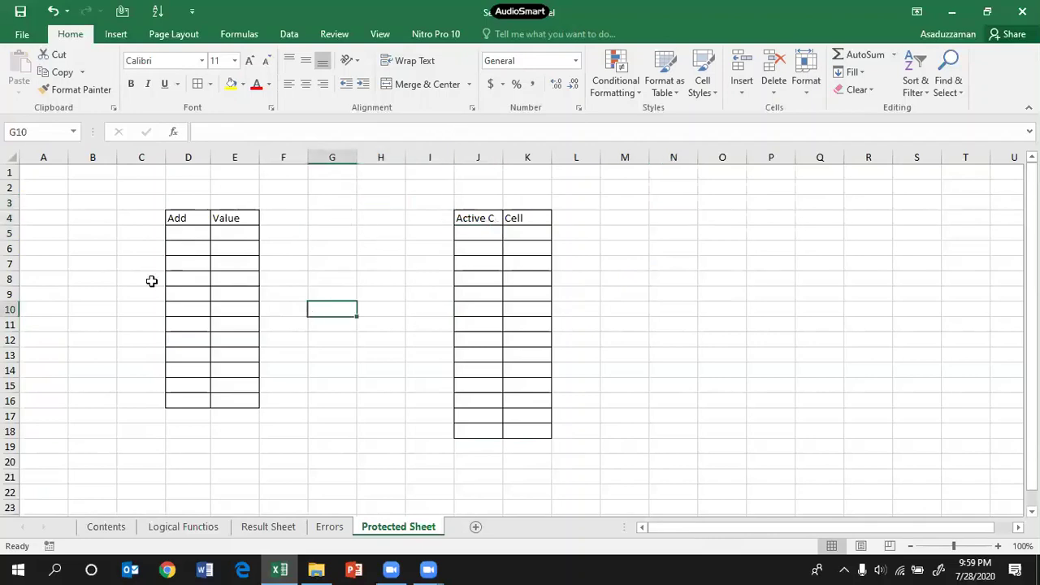
{"action": "left_click", "coordinate": [51, 280]}
{"action": "left_click", "coordinate": [670, 298]}
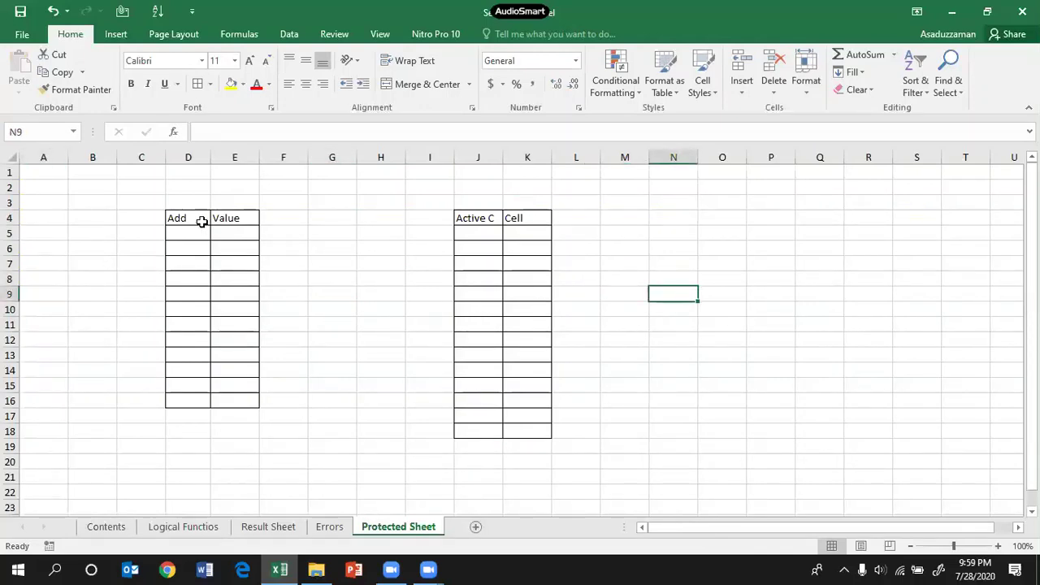
Step: Select both the Add/Value and Active C/Cell tables together
{"action": "left_click", "coordinate": [203, 220]}
{"action": "left_click_drag", "start_coordinate": [245, 223], "coordinate": [248, 406]}
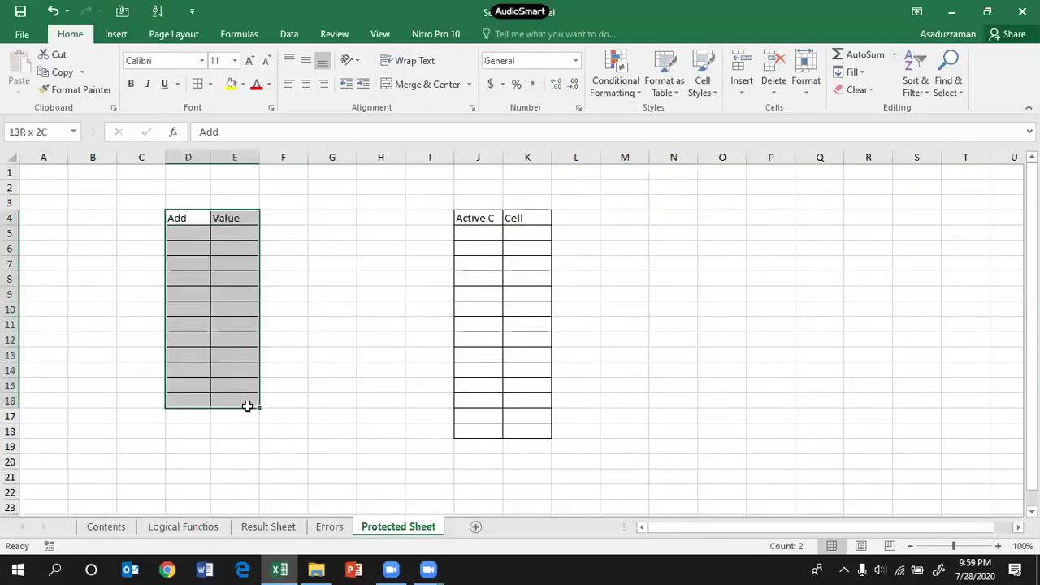
{"action": "right_click", "coordinate": [238, 334]}
{"action": "left_click_drag", "start_coordinate": [176, 216], "coordinate": [241, 407]}
{"action": "left_click_drag", "start_coordinate": [467, 216], "coordinate": [525, 235]}
{"action": "left_click_drag", "start_coordinate": [523, 430], "coordinate": [513, 424]}
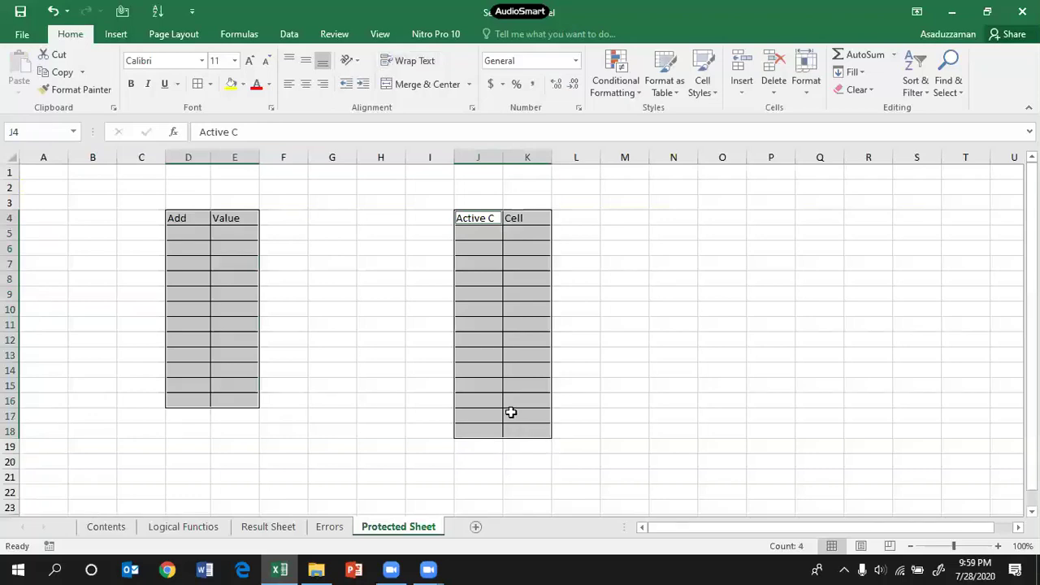
Step: Uncheck Locked in Format Cells > Protection for both selected tables
{"action": "right_click", "coordinate": [506, 294]}
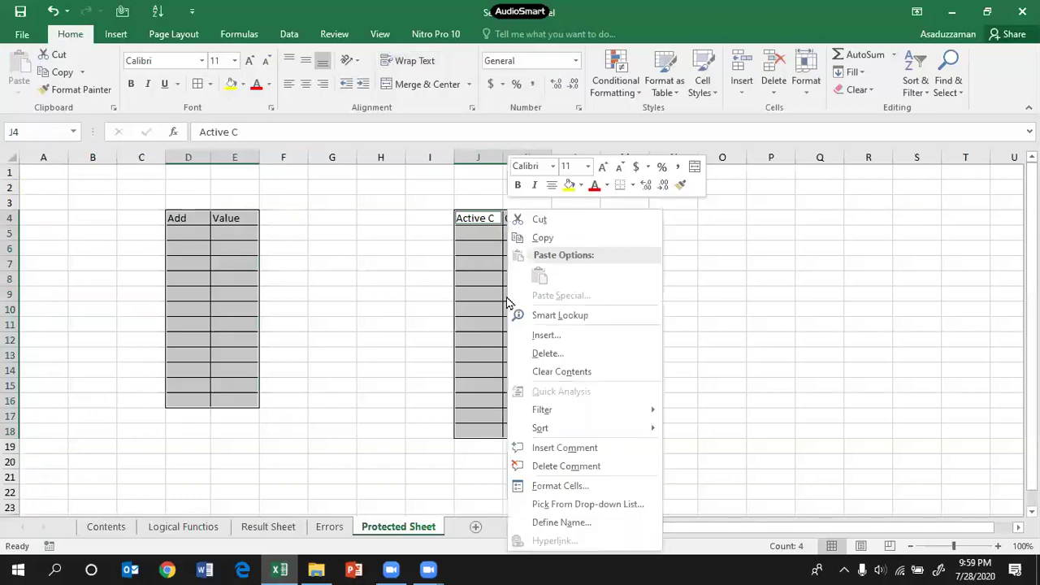
{"action": "left_click", "coordinate": [543, 487]}
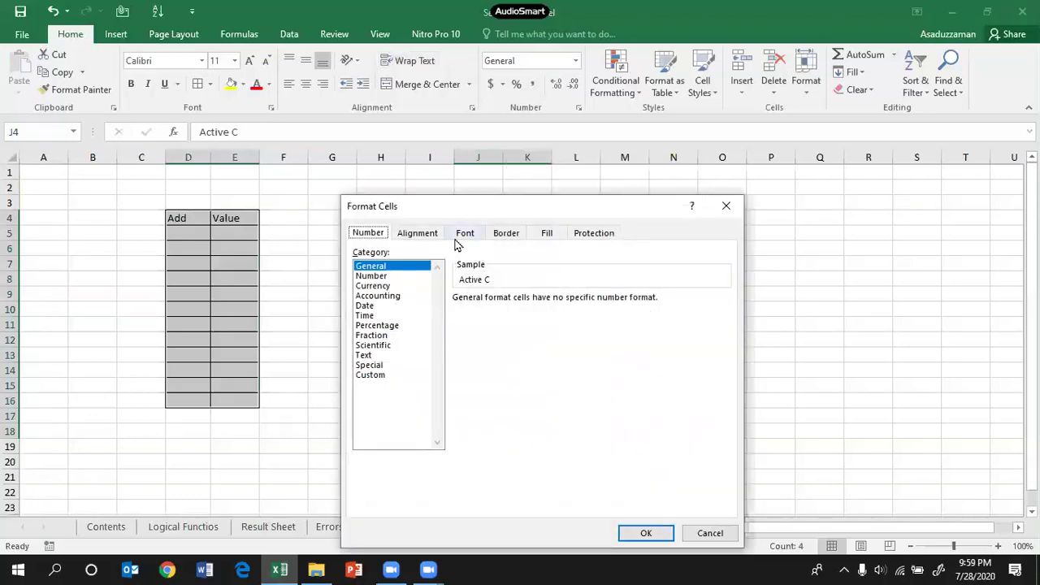
{"action": "left_click", "coordinate": [593, 235]}
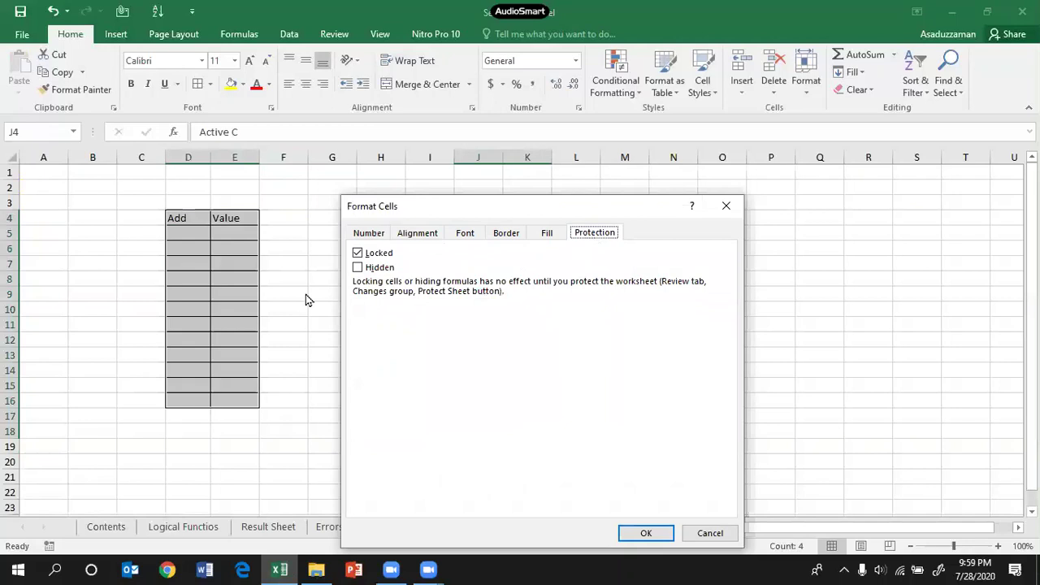
{"action": "left_click", "coordinate": [358, 254]}
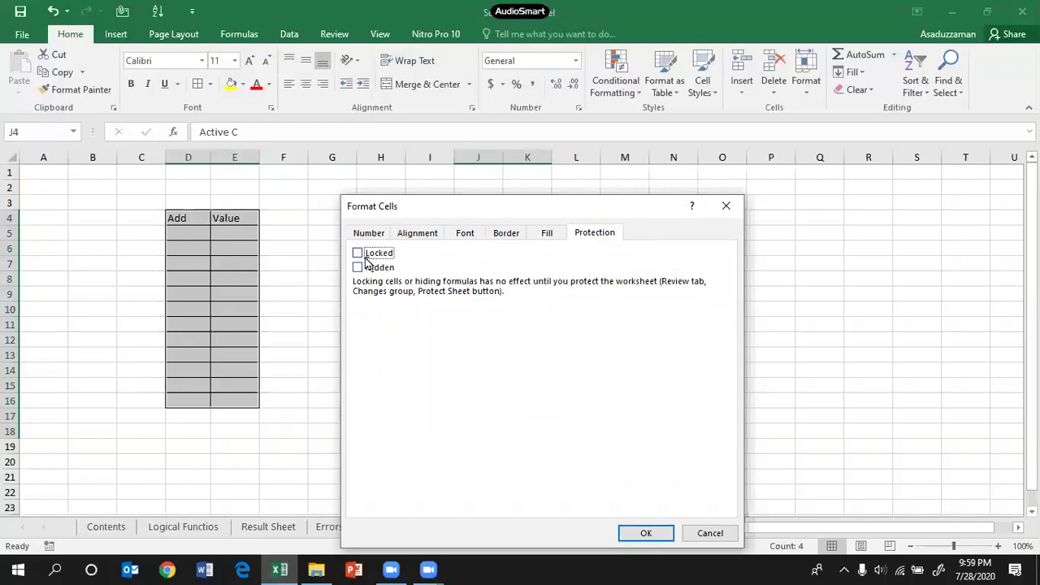
{"action": "left_click", "coordinate": [639, 524]}
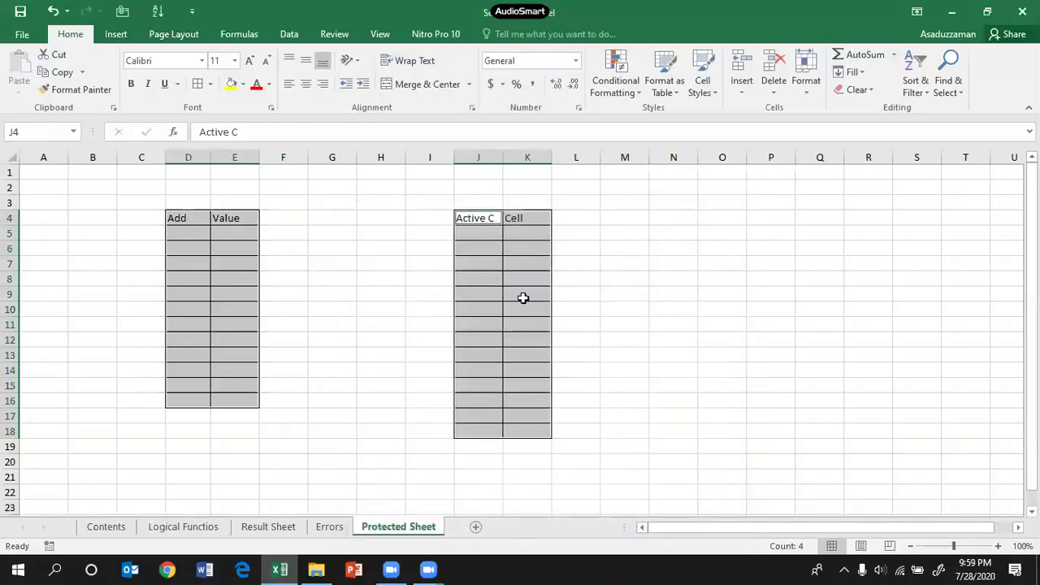
Step: Enter =200+20 in K9 and =K9 in K10, both showing 220
{"action": "left_click", "coordinate": [523, 298]}
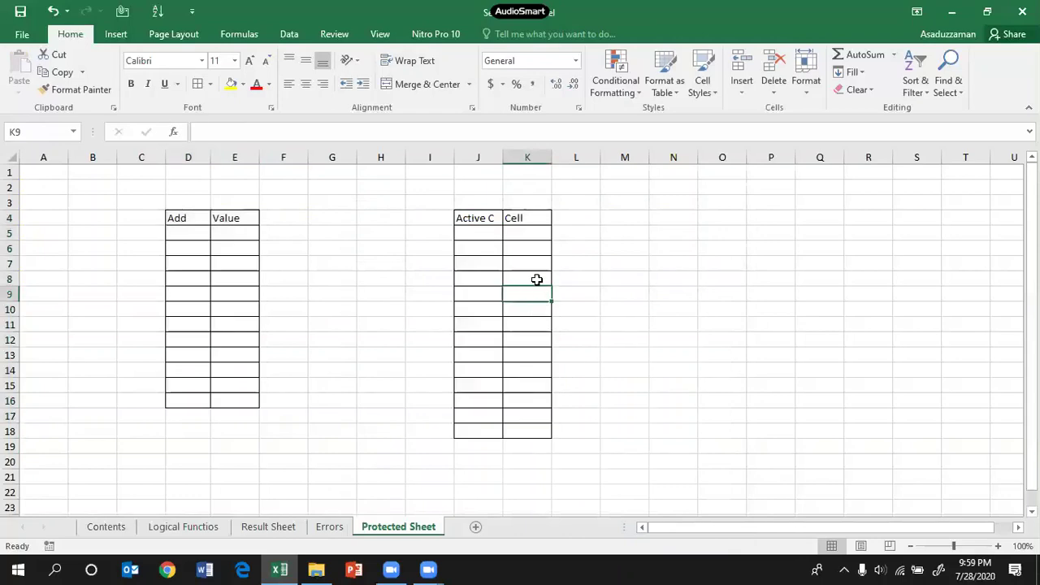
{"action": "type", "text": "=200+20"}
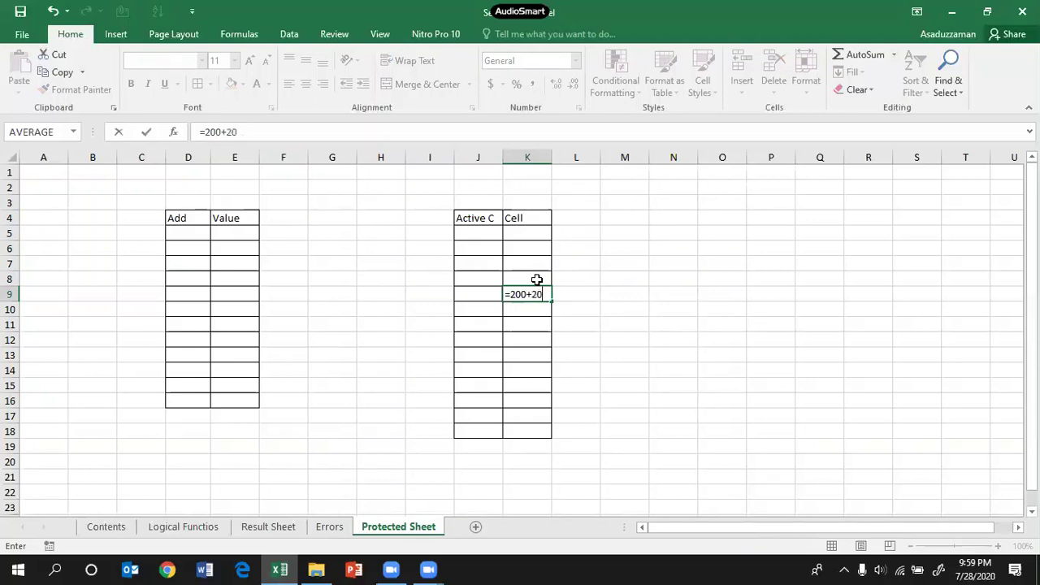
{"action": "key", "text": "Return"}
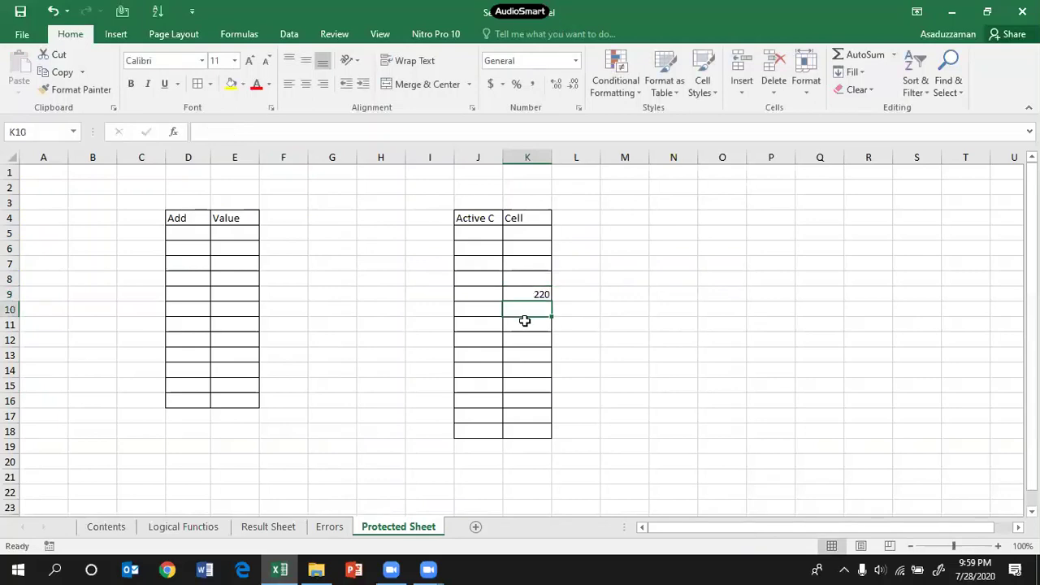
{"action": "type", "text": "="}
{"action": "key", "text": "Up"}
{"action": "key", "text": "Return"}
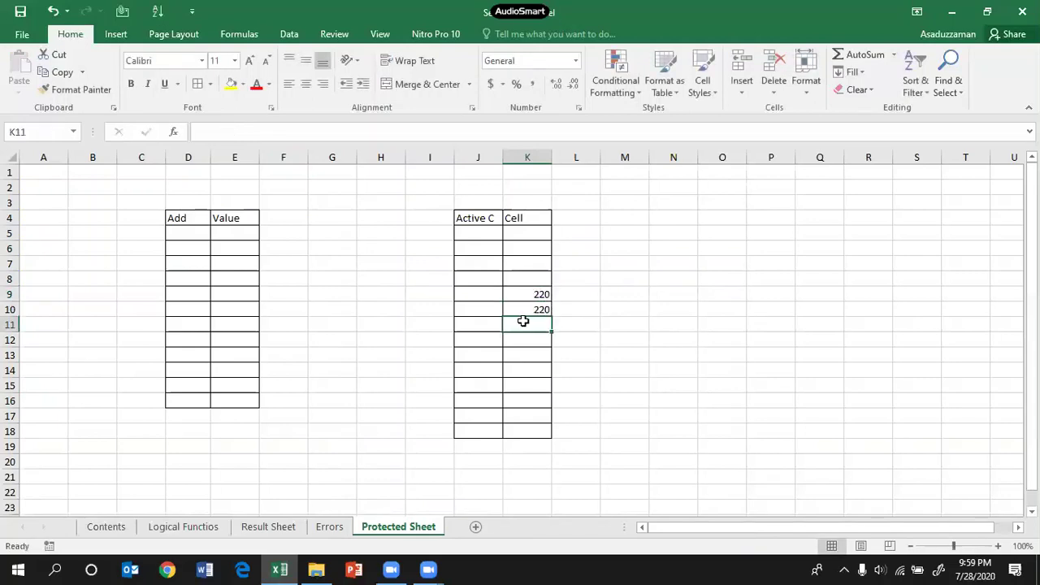
{"action": "left_click_drag", "start_coordinate": [531, 282], "coordinate": [535, 316]}
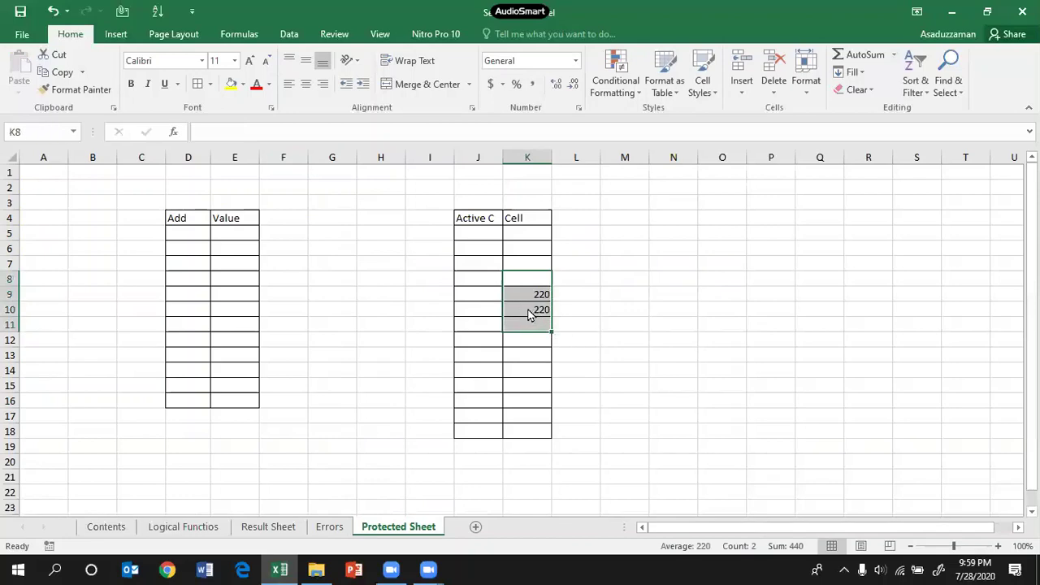
{"action": "right_click", "coordinate": [527, 316]}
{"action": "key", "text": "Escape"}
{"action": "left_click", "coordinate": [518, 306]}
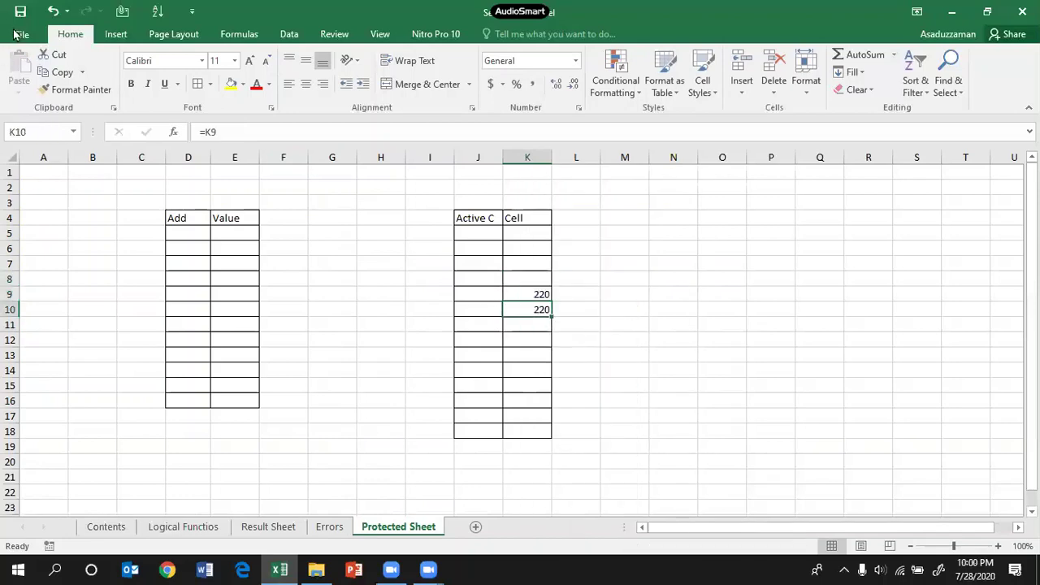
Step: Tick the 'Unlocked cells containing formulas' error-checking rule in Excel Options > Formulas
{"action": "left_click", "coordinate": [28, 35]}
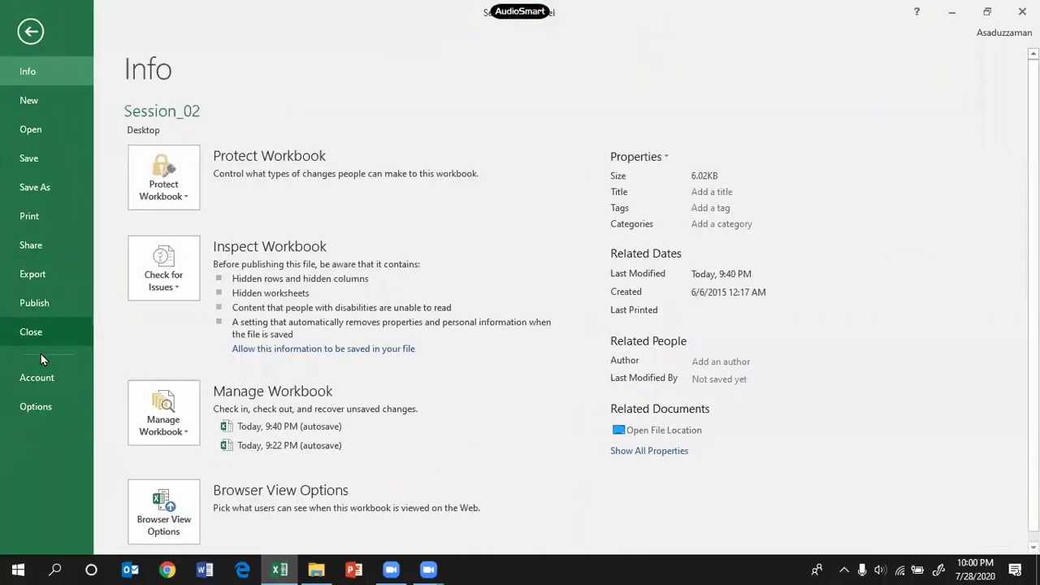
{"action": "left_click", "coordinate": [36, 407]}
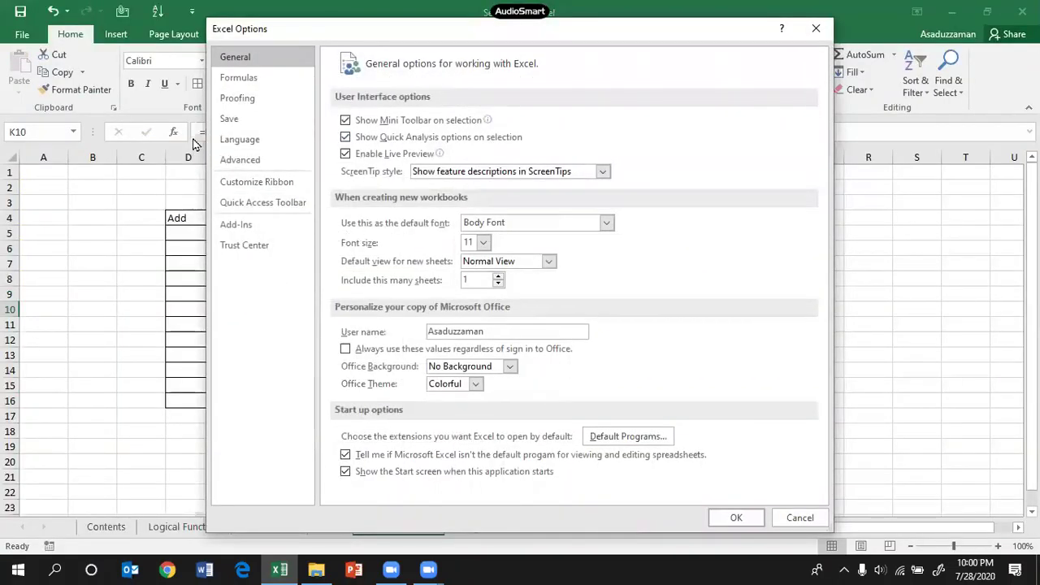
{"action": "left_click", "coordinate": [237, 79]}
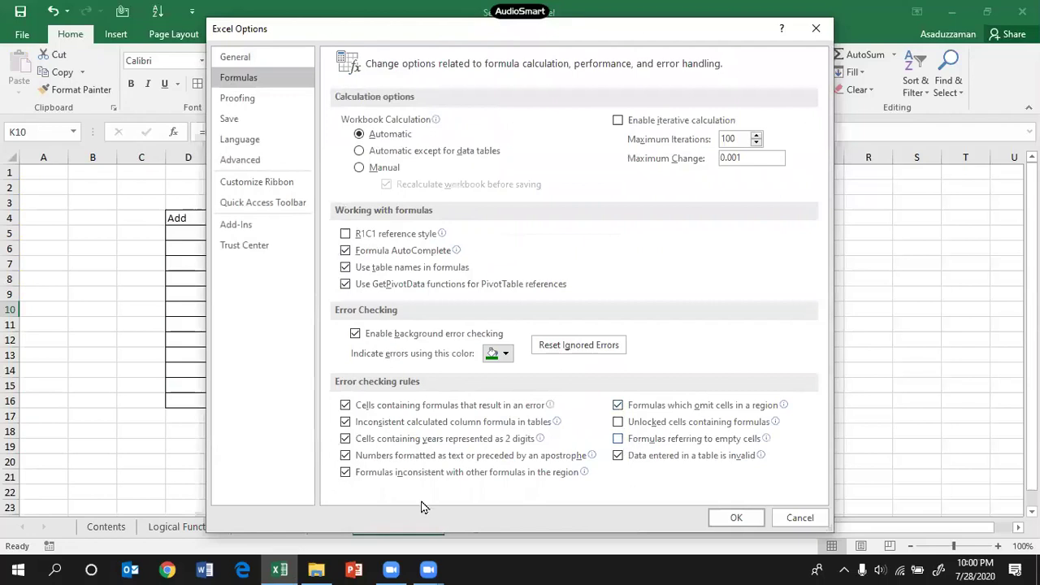
{"action": "mouse_move", "coordinate": [696, 426]}
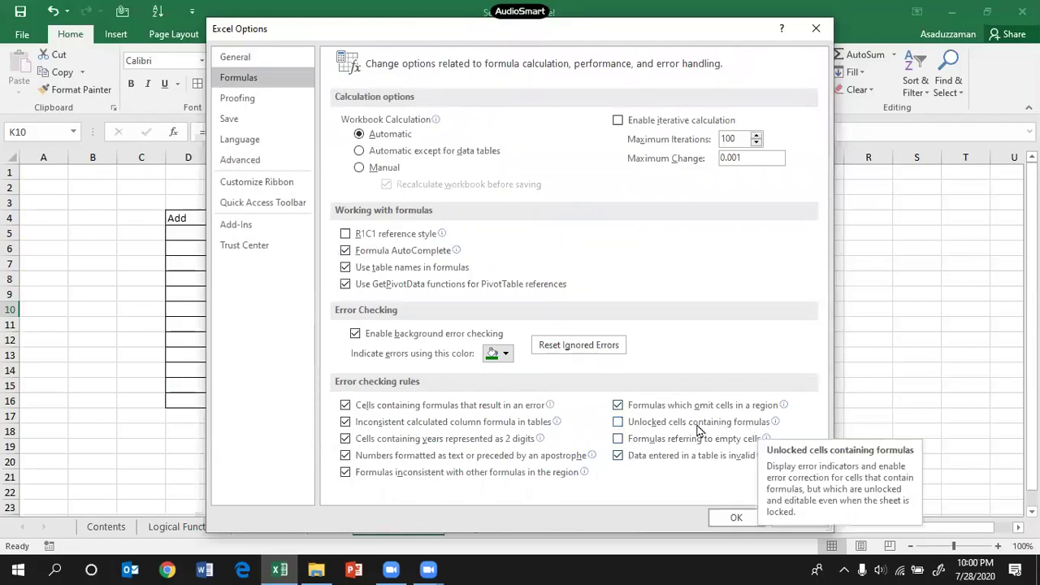
{"action": "left_click", "coordinate": [618, 421]}
{"action": "left_click", "coordinate": [735, 518]}
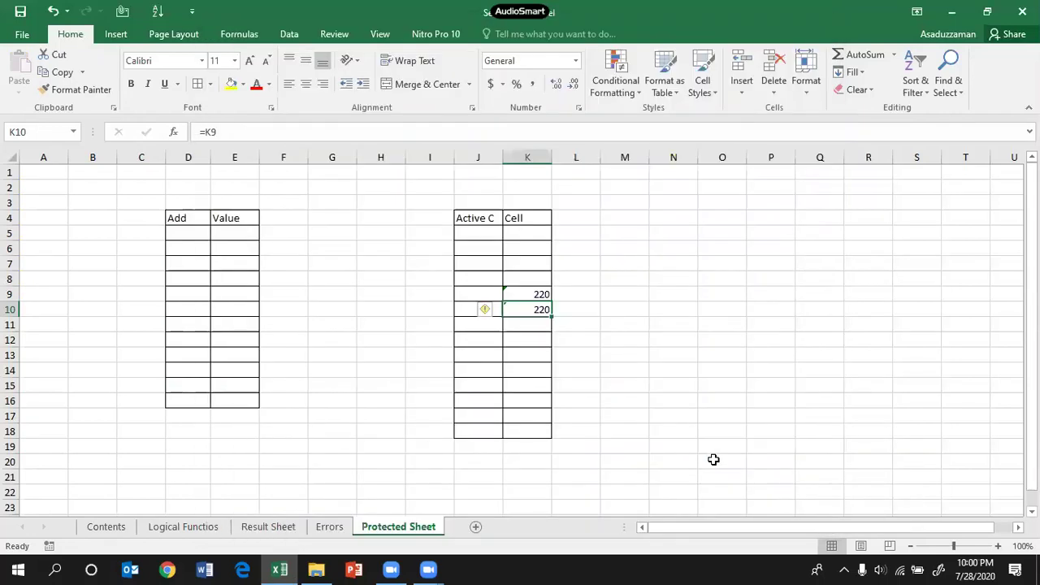
{"action": "left_click", "coordinate": [652, 329]}
Step: Lock formula cells K9:K10 with the error indicator's Lock Cell option, then select the J4:K18 table
{"action": "left_click", "coordinate": [520, 294]}
{"action": "left_click", "coordinate": [486, 296]}
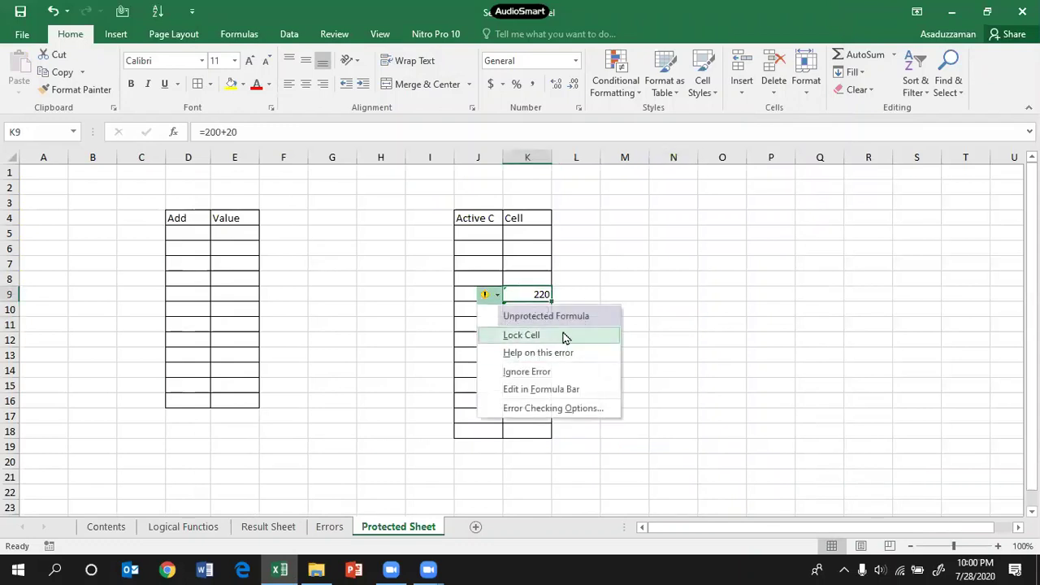
{"action": "left_click", "coordinate": [656, 290]}
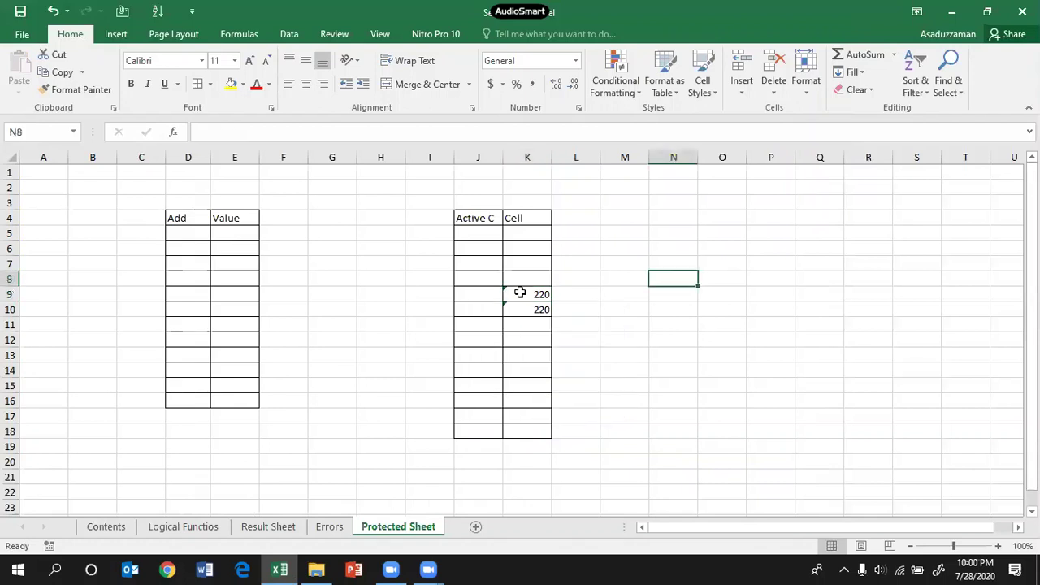
{"action": "mouse_move", "coordinate": [520, 294]}
{"action": "left_mouse_down"}
{"action": "mouse_move", "coordinate": [525, 322]}
{"action": "mouse_move", "coordinate": [520, 310]}
{"action": "left_mouse_up"}
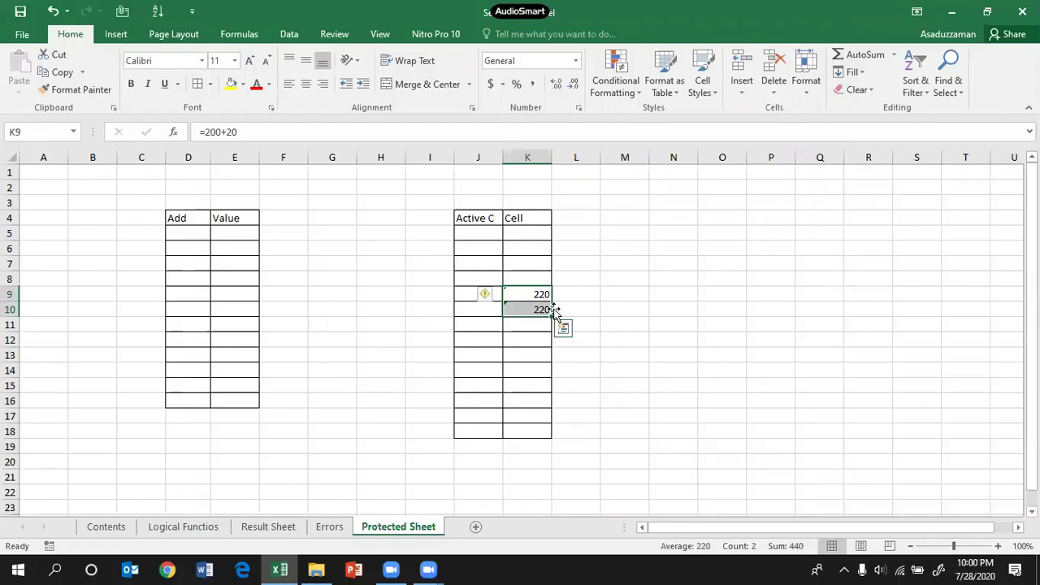
{"action": "left_click", "coordinate": [498, 298]}
{"action": "left_click", "coordinate": [511, 333]}
{"action": "left_click", "coordinate": [648, 311]}
{"action": "left_click_drag", "start_coordinate": [475, 218], "coordinate": [543, 431]}
Step: Uncheck Locked on the Protection tab of Format Cells for the selected J4:K18 range
{"action": "right_click", "coordinate": [515, 353]}
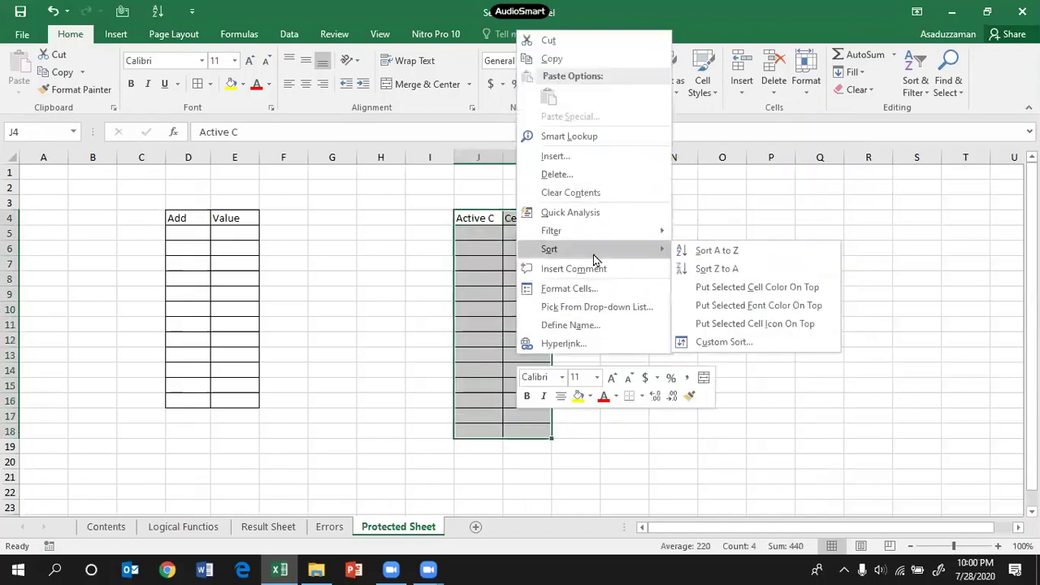
{"action": "key", "text": "Escape"}
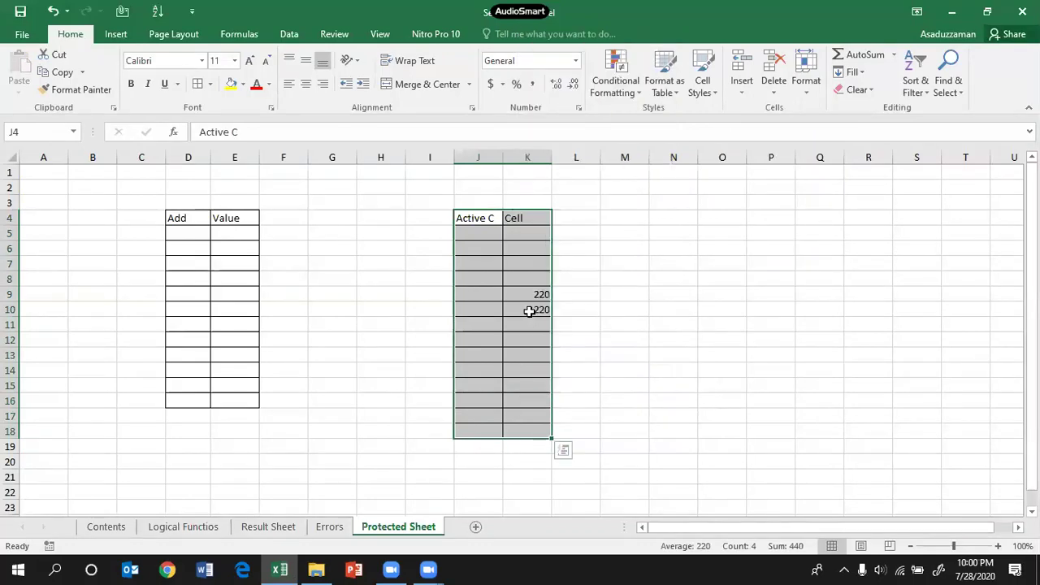
{"action": "left_click", "coordinate": [709, 95]}
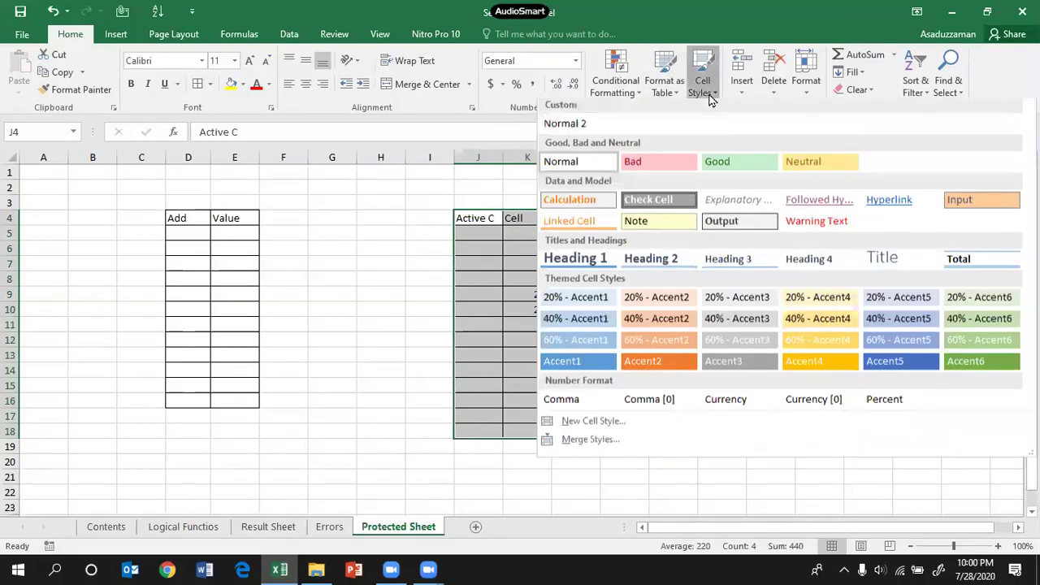
{"action": "key", "text": "Escape"}
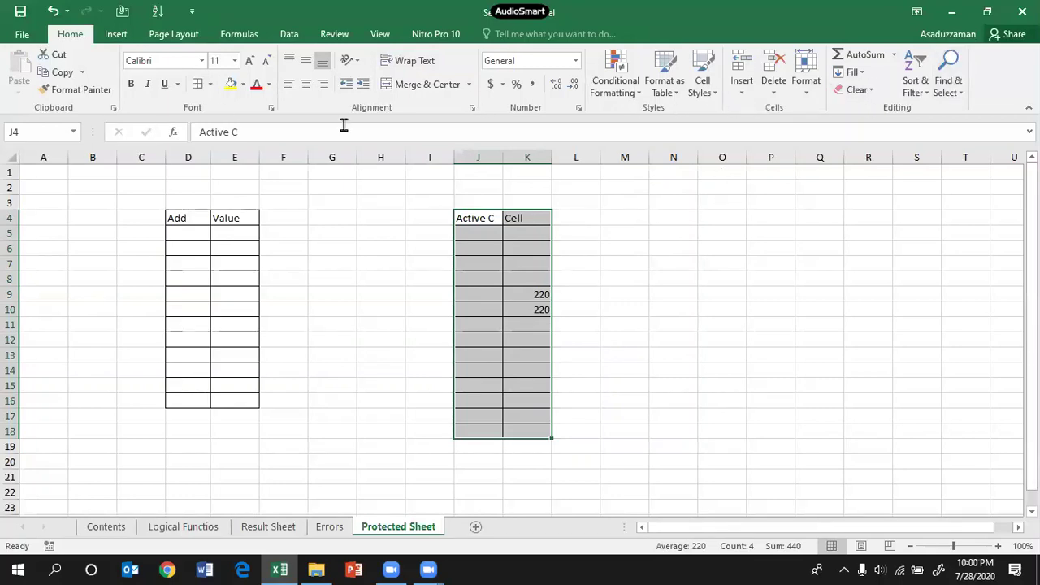
{"action": "left_click", "coordinate": [116, 39]}
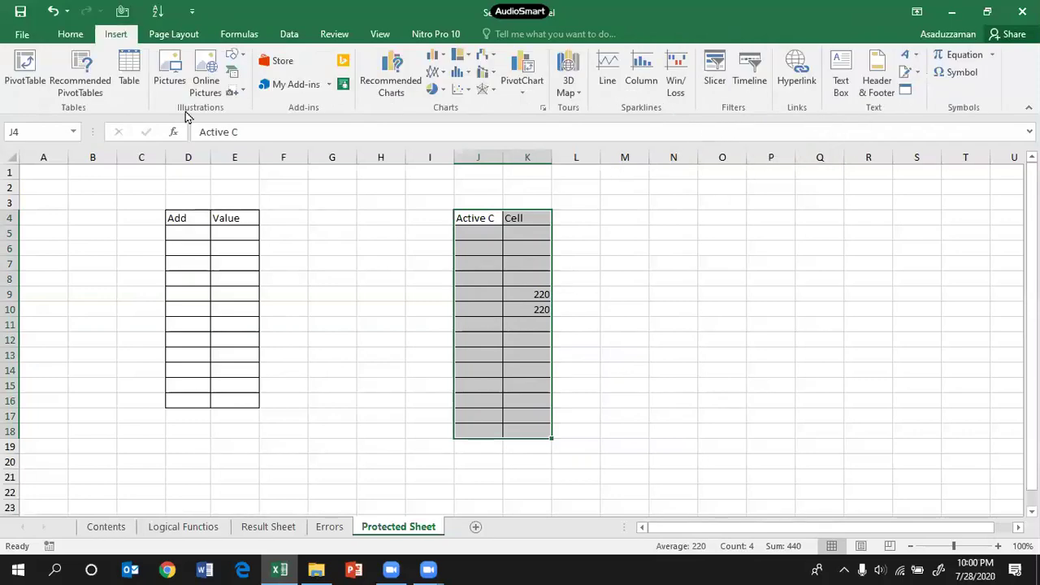
{"action": "left_click", "coordinate": [71, 34]}
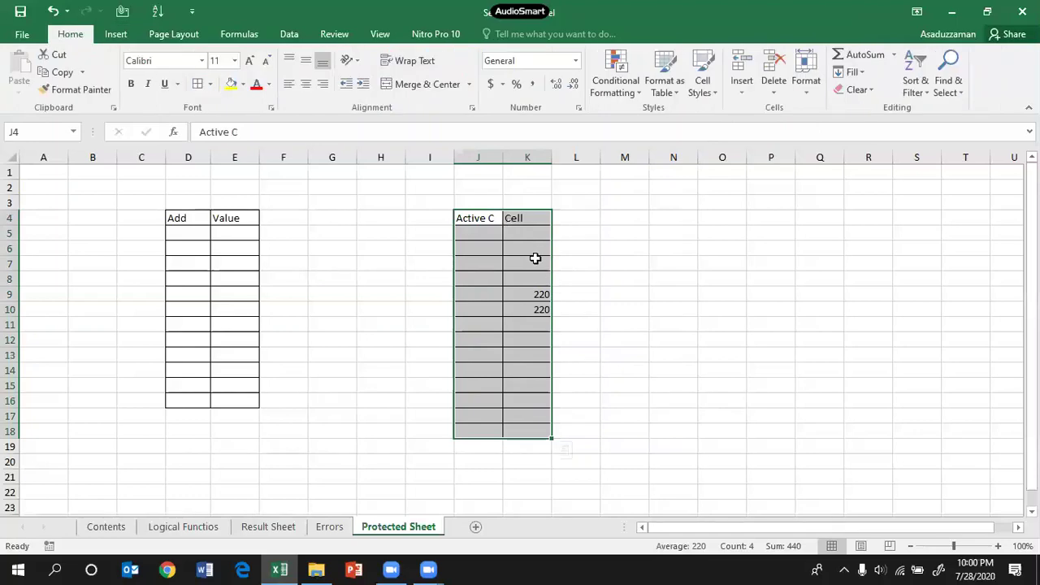
{"action": "left_click", "coordinate": [805, 88]}
{"action": "left_click", "coordinate": [832, 384]}
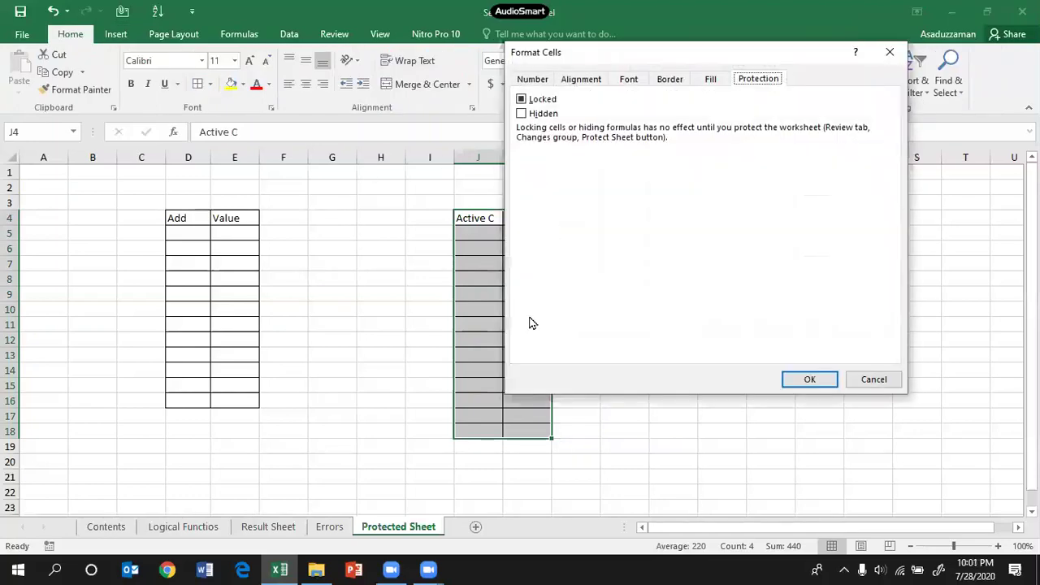
{"action": "left_click", "coordinate": [522, 99]}
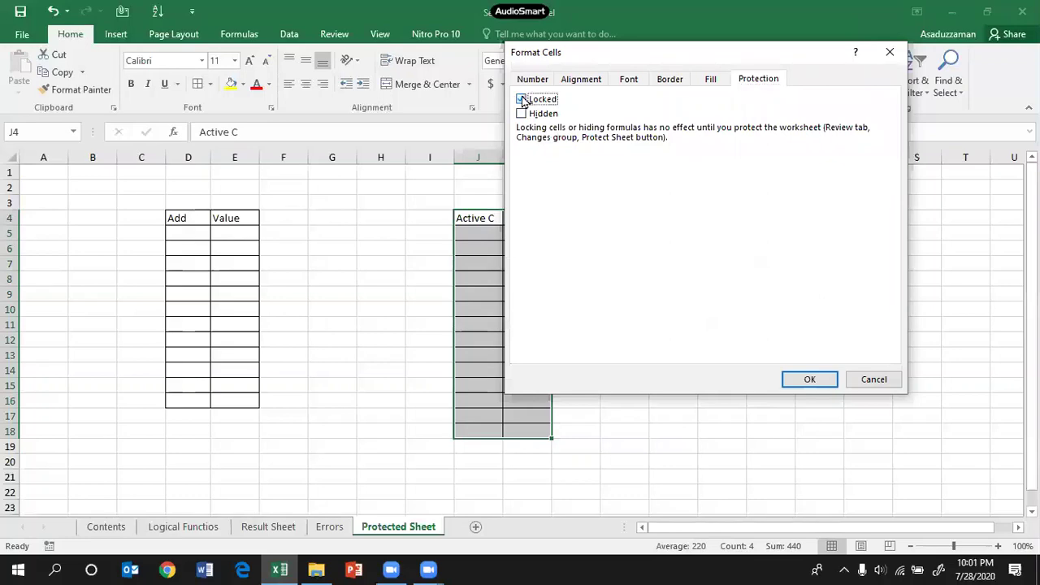
{"action": "left_click", "coordinate": [809, 379]}
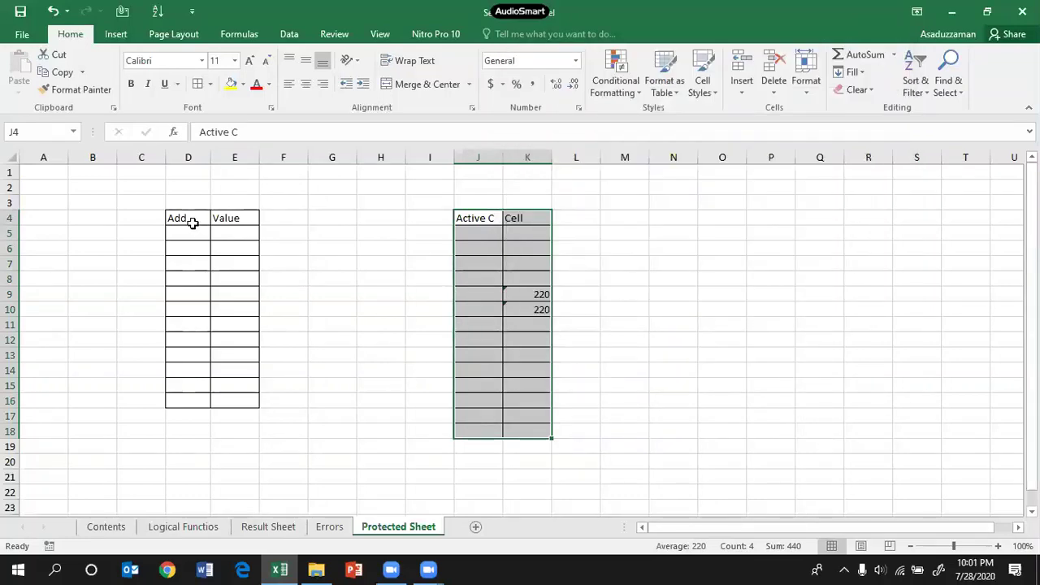
Step: Select D4:E16 plus J4:K18, start Protect Sheet, enter the password and retype it
{"action": "left_click_drag", "start_coordinate": [193, 223], "coordinate": [241, 399]}
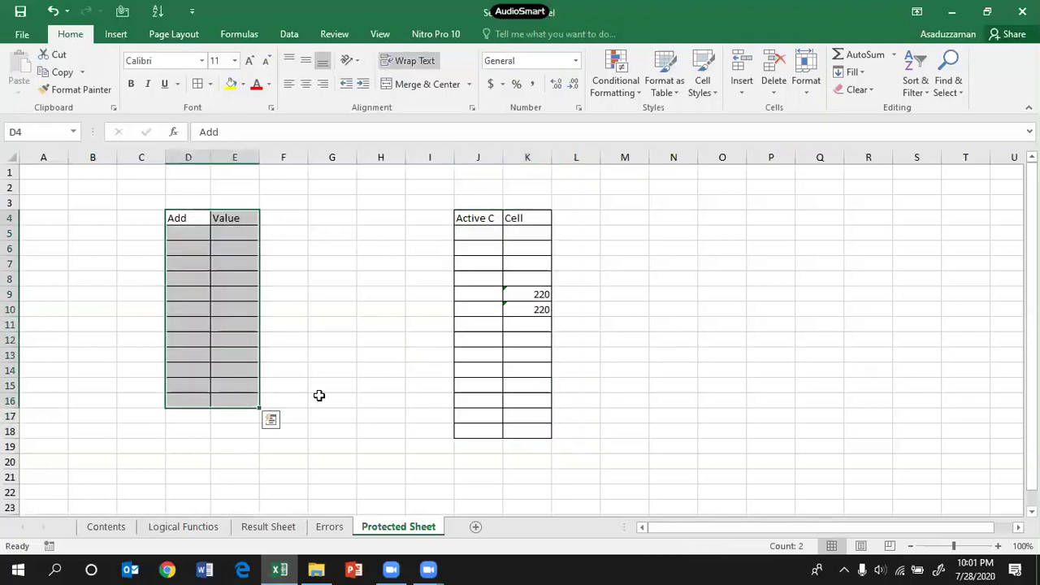
{"action": "mouse_move", "coordinate": [483, 216]}
{"action": "left_mouse_down"}
{"action": "mouse_move", "coordinate": [522, 269]}
{"action": "mouse_move", "coordinate": [527, 430]}
{"action": "left_mouse_up"}
{"action": "left_click", "coordinate": [805, 81]}
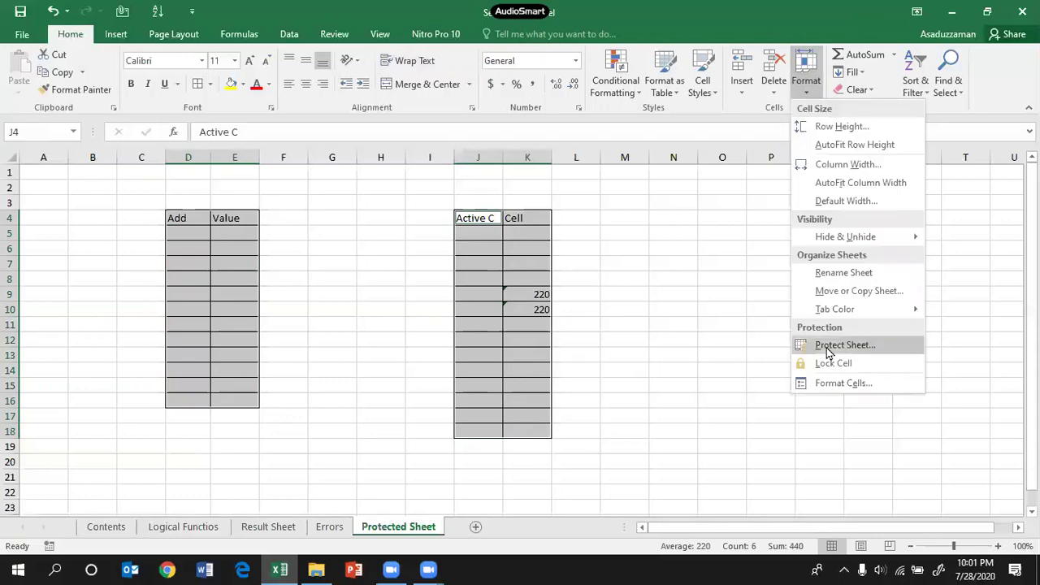
{"action": "left_click", "coordinate": [812, 345]}
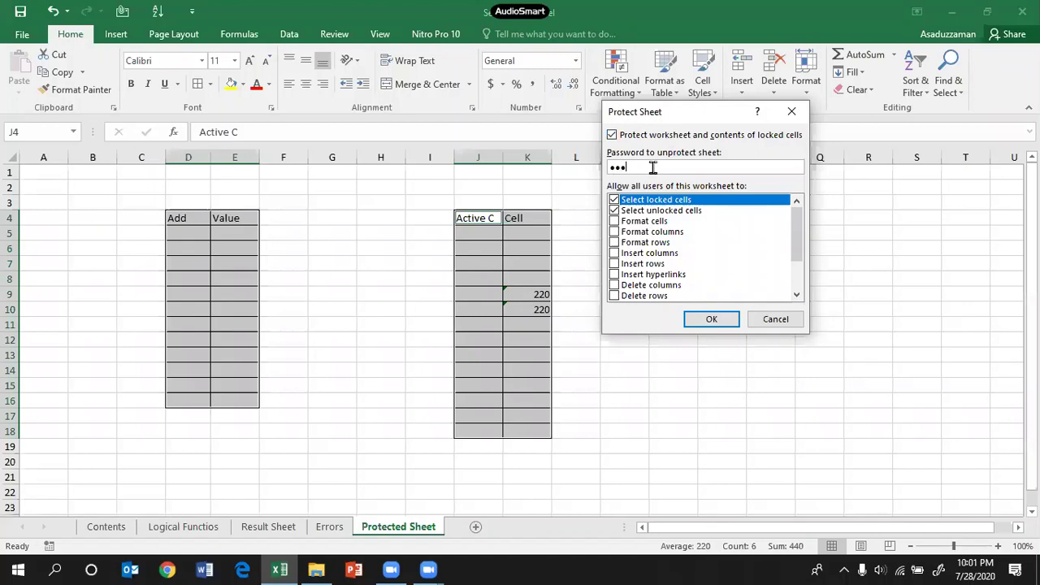
{"action": "left_click", "coordinate": [711, 319]}
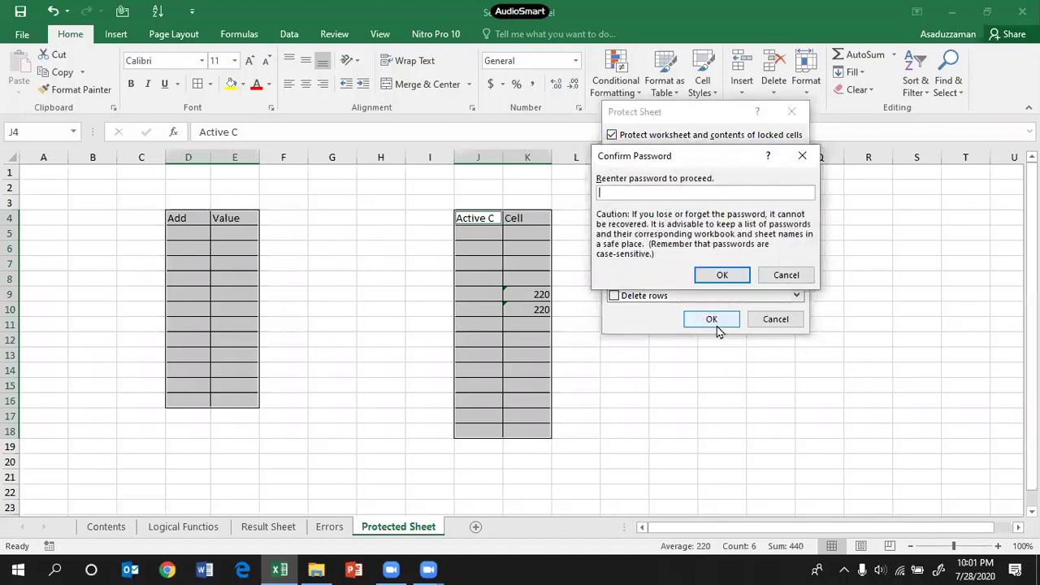
{"action": "type", "text": "1"}
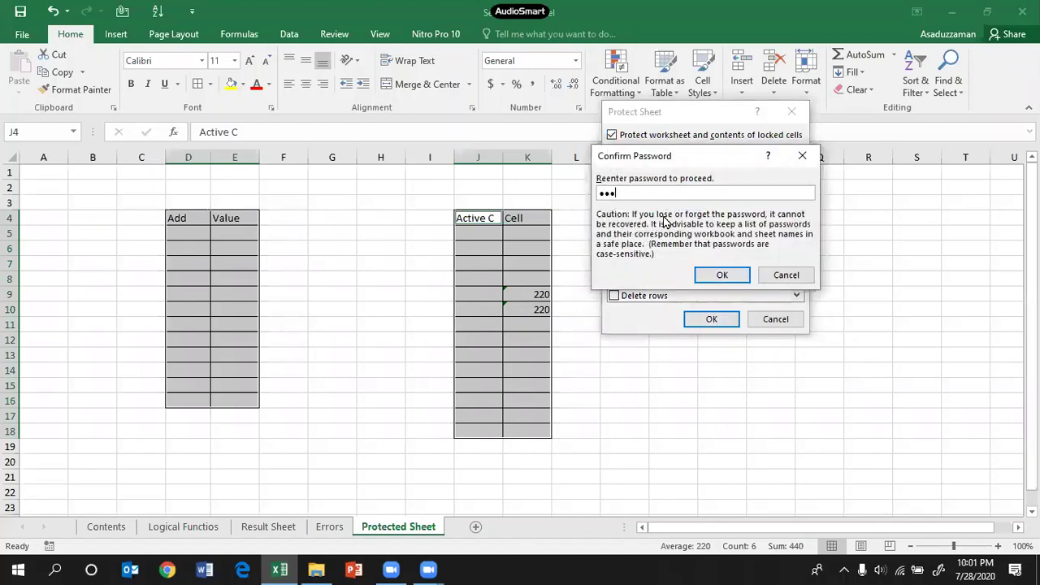
Step: Confirm the password to protect the sheet, then select the Active C / Cell and Add/Value tables
{"action": "key", "text": "Return"}
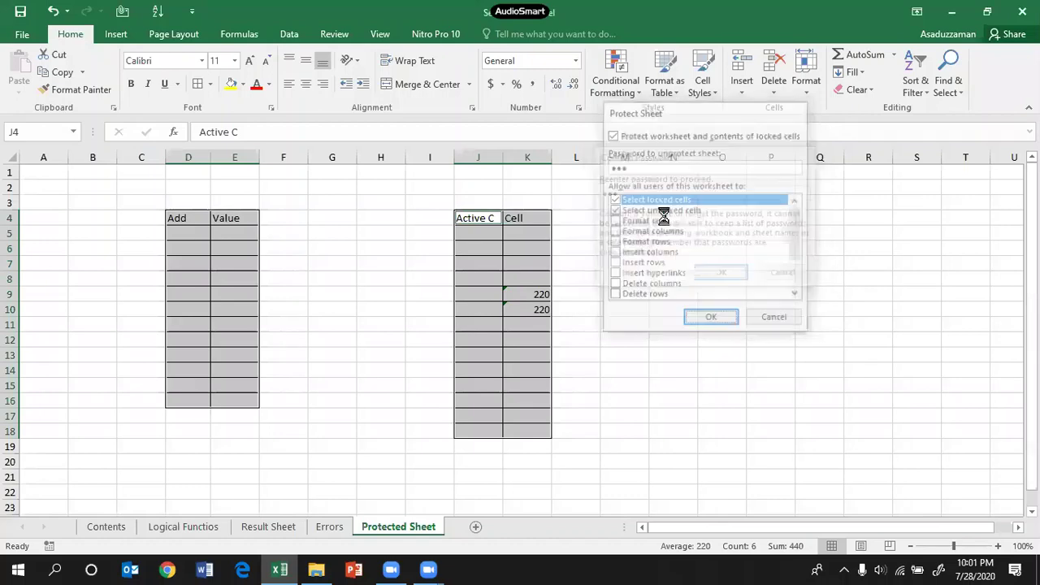
{"action": "left_click", "coordinate": [586, 337]}
{"action": "left_click", "coordinate": [418, 241]}
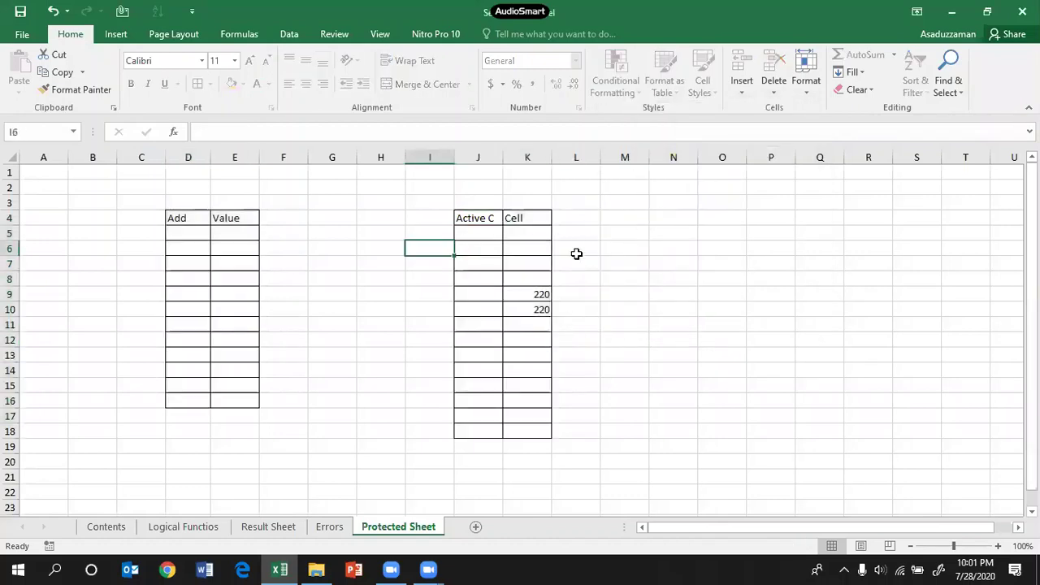
{"action": "left_click", "coordinate": [629, 256]}
{"action": "left_click_drag", "start_coordinate": [468, 218], "coordinate": [536, 433]}
{"action": "left_click_drag", "start_coordinate": [189, 213], "coordinate": [263, 406]}
Step: Try editing locked cell N6 and dismiss the protected-sheet warning
{"action": "left_click", "coordinate": [683, 249]}
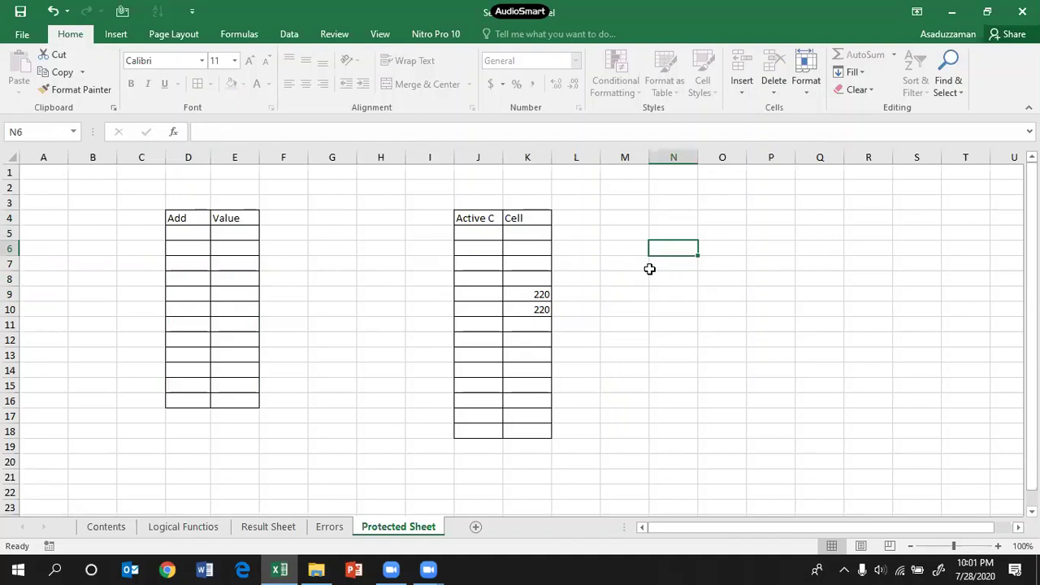
{"action": "left_click", "coordinate": [727, 325]}
{"action": "left_click", "coordinate": [686, 301]}
{"action": "double_click", "coordinate": [673, 246]}
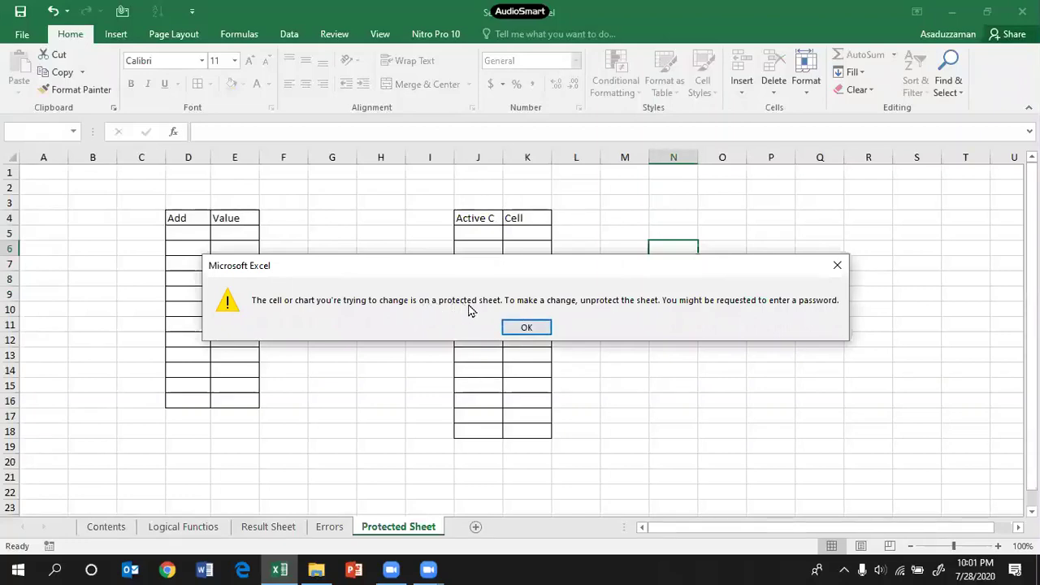
{"action": "left_click", "coordinate": [530, 328]}
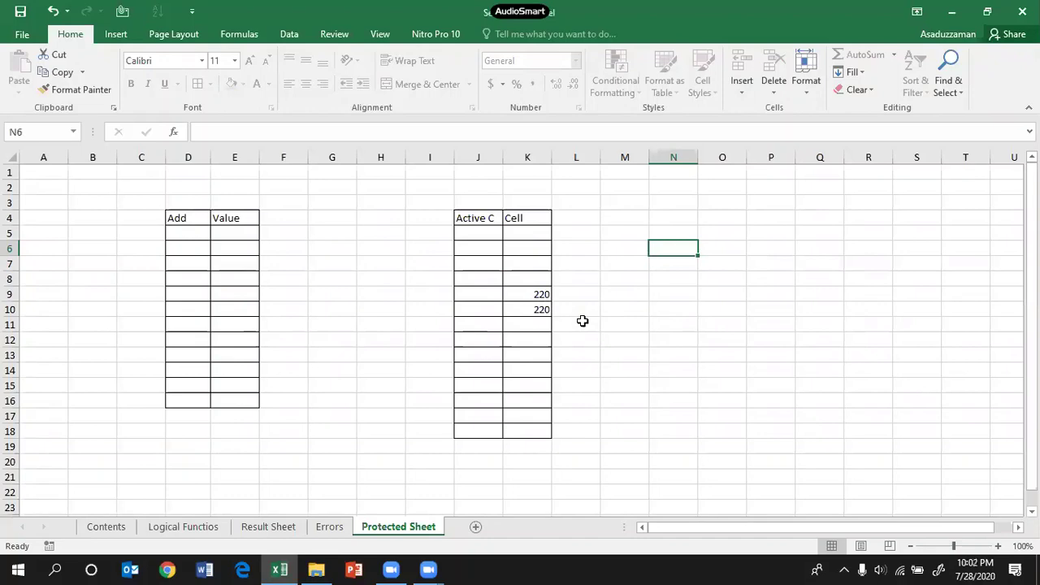
Step: Type test entries into unlocked cells K6, K5 (68704) and J6
{"action": "left_click", "coordinate": [489, 246]}
{"action": "left_click", "coordinate": [546, 247]}
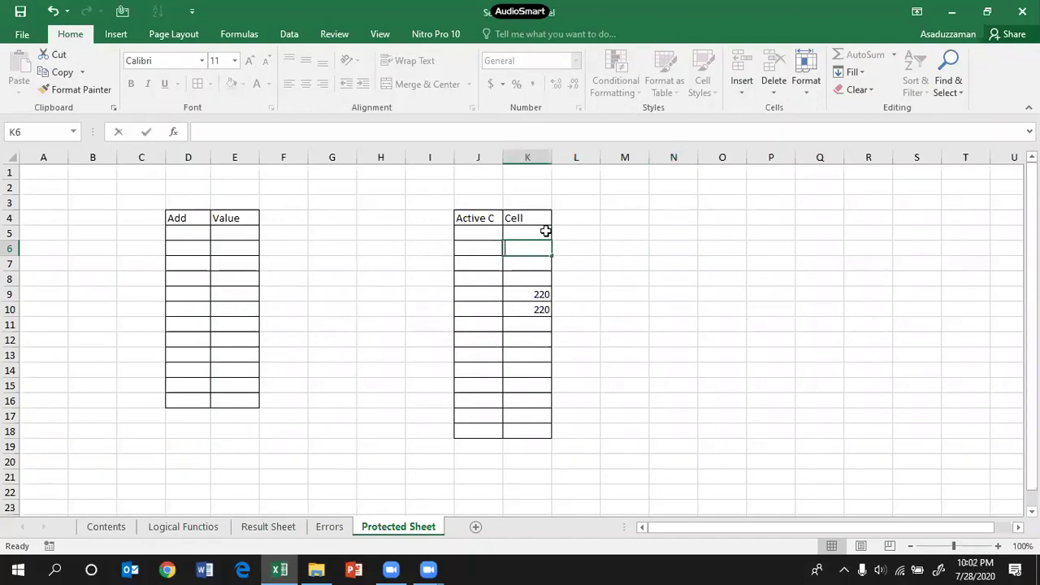
{"action": "type", "text": "lkajdfl"}
{"action": "left_click", "coordinate": [546, 231]}
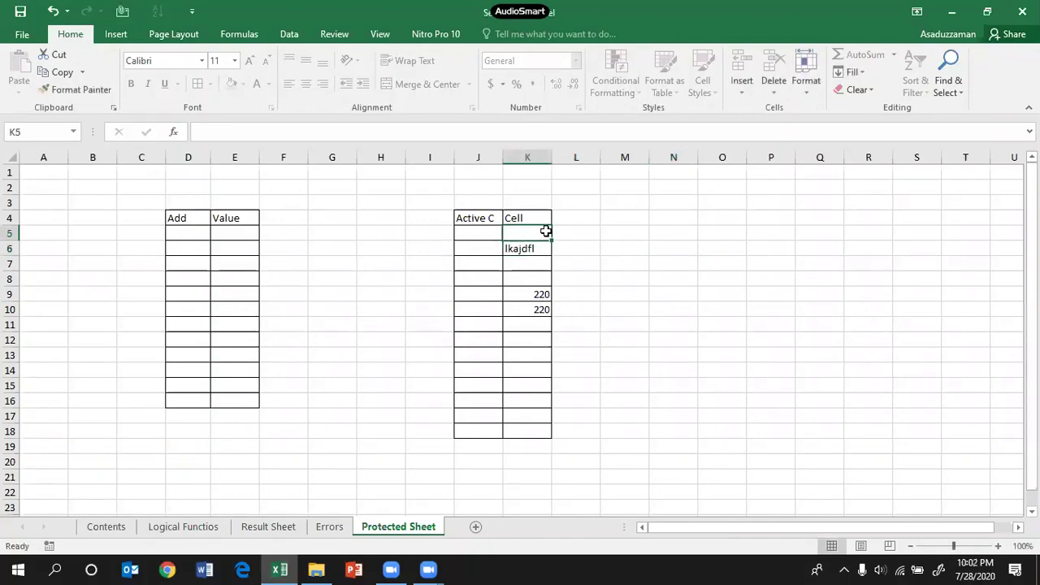
{"action": "type", "text": "68704"}
{"action": "key", "text": "Return"}
{"action": "key", "text": "Left"}
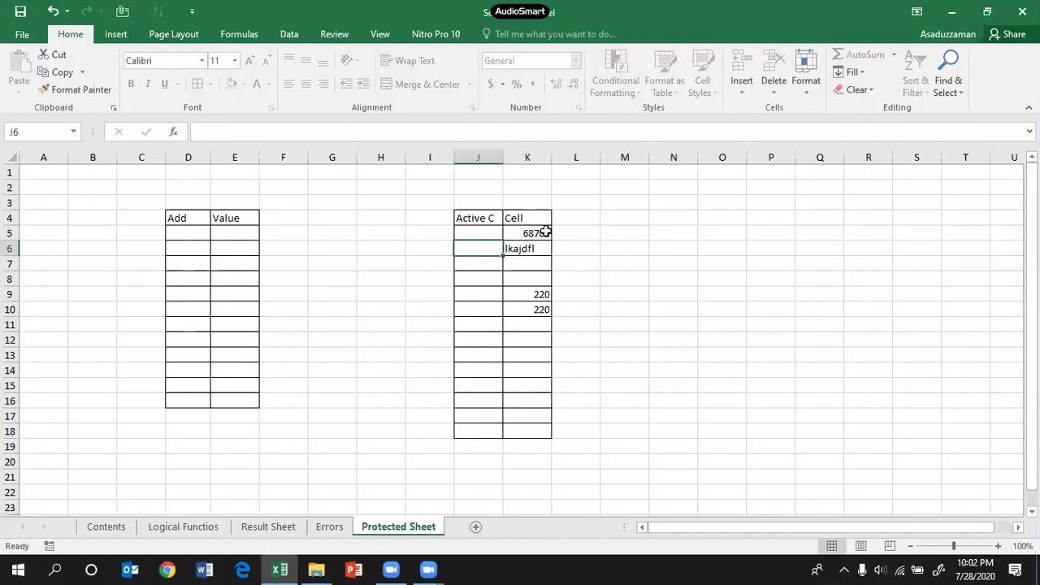
{"action": "type", "text": "aooyfuo"}
{"action": "left_click", "coordinate": [509, 392]}
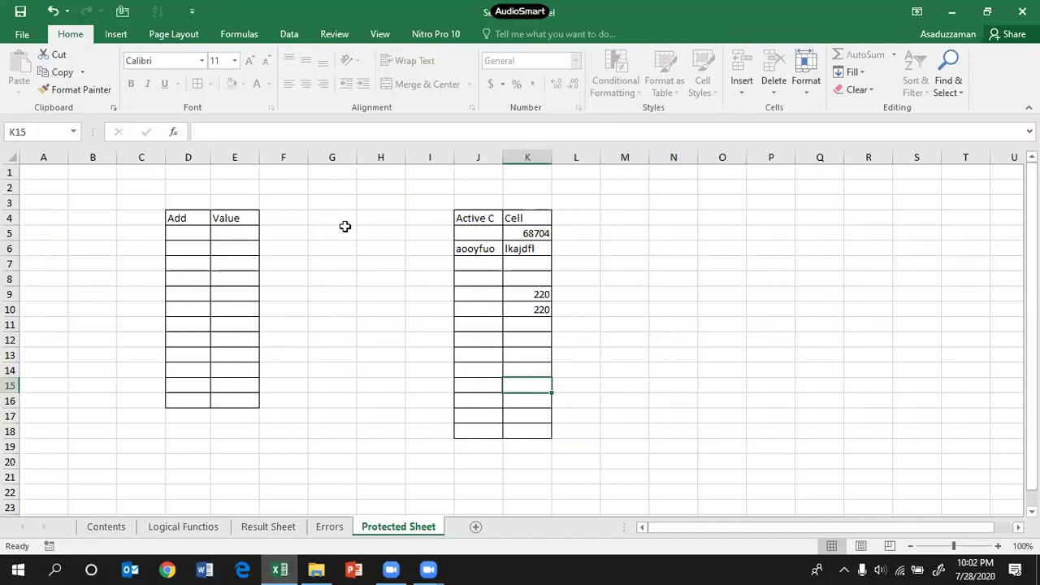
Step: Try editing locked cell N7 and dismiss the protected-sheet warning
{"action": "left_click", "coordinate": [803, 93]}
{"action": "left_click", "coordinate": [675, 269]}
{"action": "left_click", "coordinate": [685, 262]}
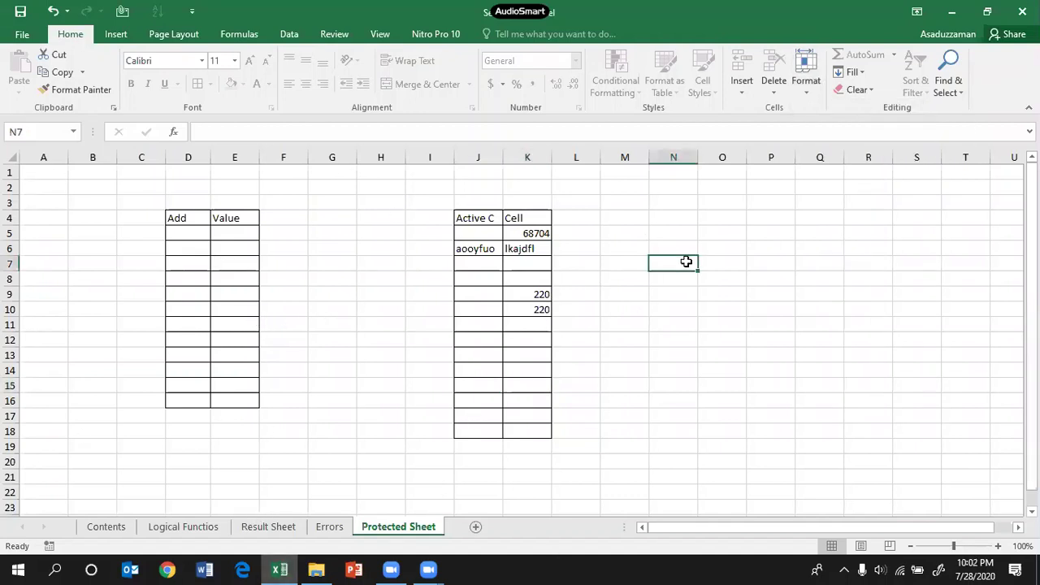
{"action": "double_click", "coordinate": [686, 262]}
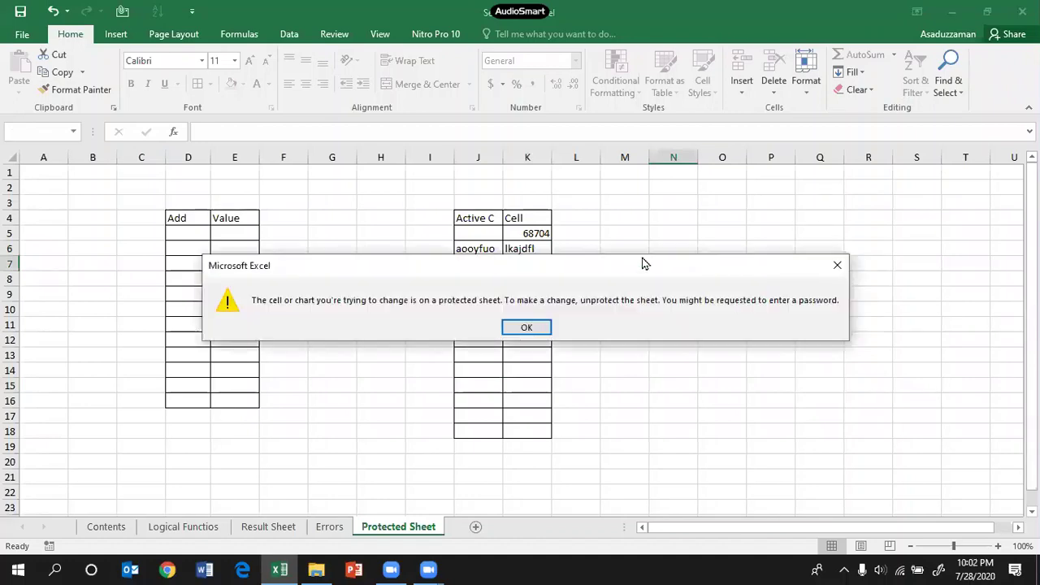
{"action": "left_click", "coordinate": [528, 328]}
{"action": "left_click", "coordinate": [82, 193]}
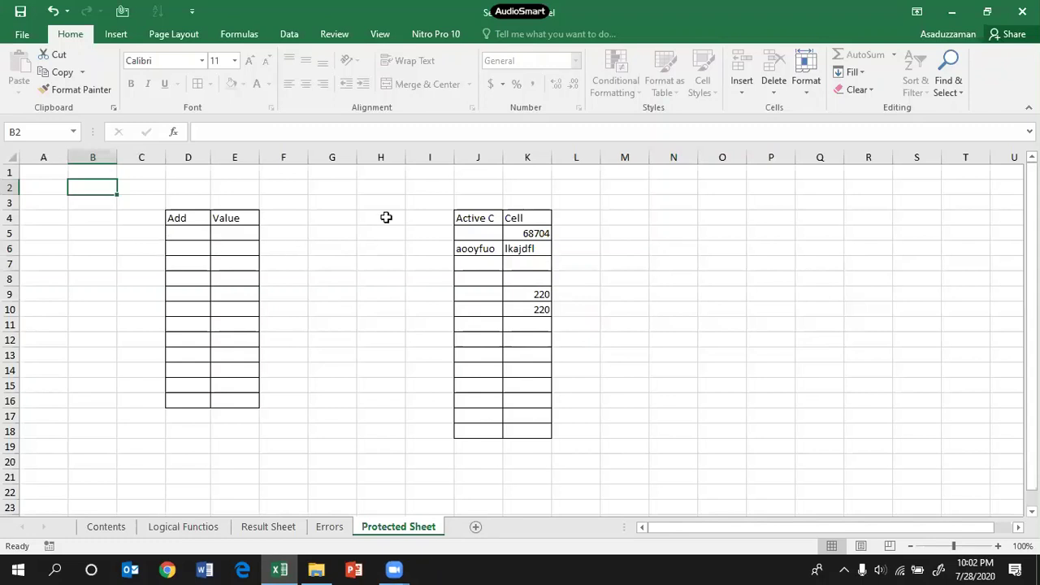
Step: Unprotect the sheet with Format > Unprotect Sheet and its password
{"action": "left_click", "coordinate": [806, 86]}
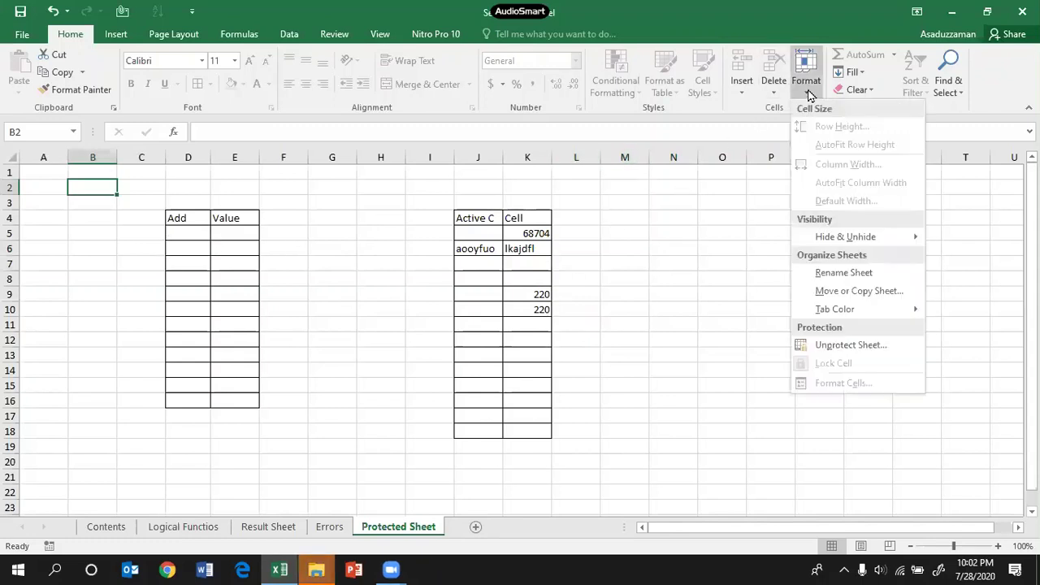
{"action": "left_click", "coordinate": [835, 347]}
{"action": "type", "text": "12"}
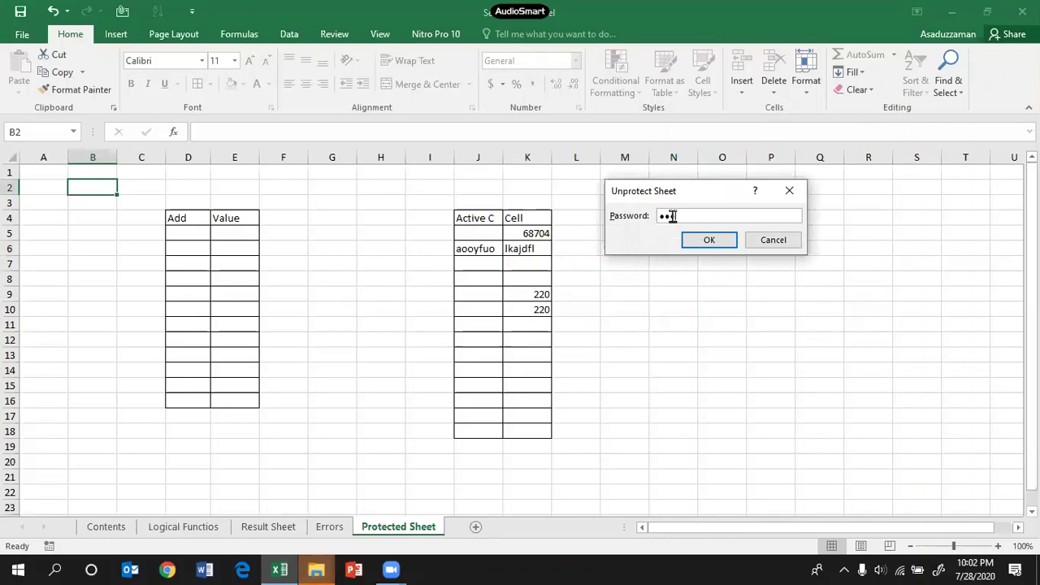
{"action": "key", "text": "Return"}
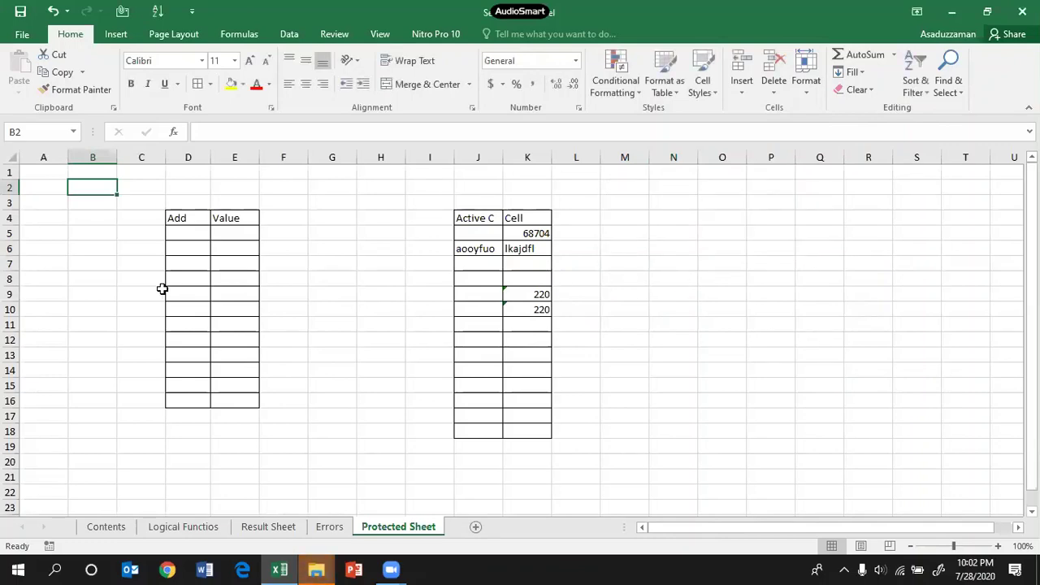
Step: Type test text into G8 to confirm editing works, then switch to the Contents sheet
{"action": "left_click", "coordinate": [235, 233]}
{"action": "left_click", "coordinate": [317, 280]}
{"action": "type", "text": "lkaksjfshdf"}
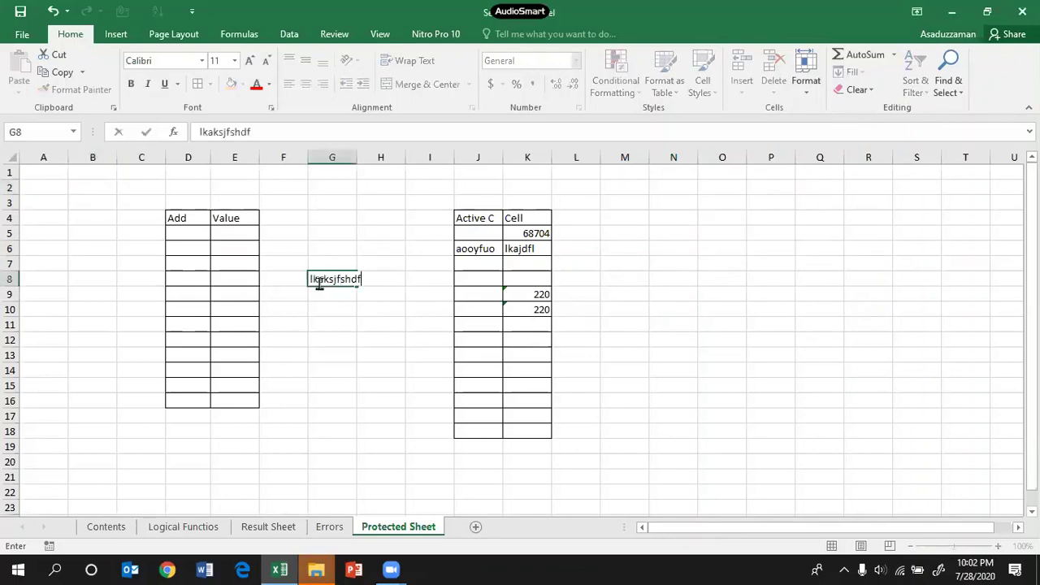
{"action": "left_click", "coordinate": [323, 356]}
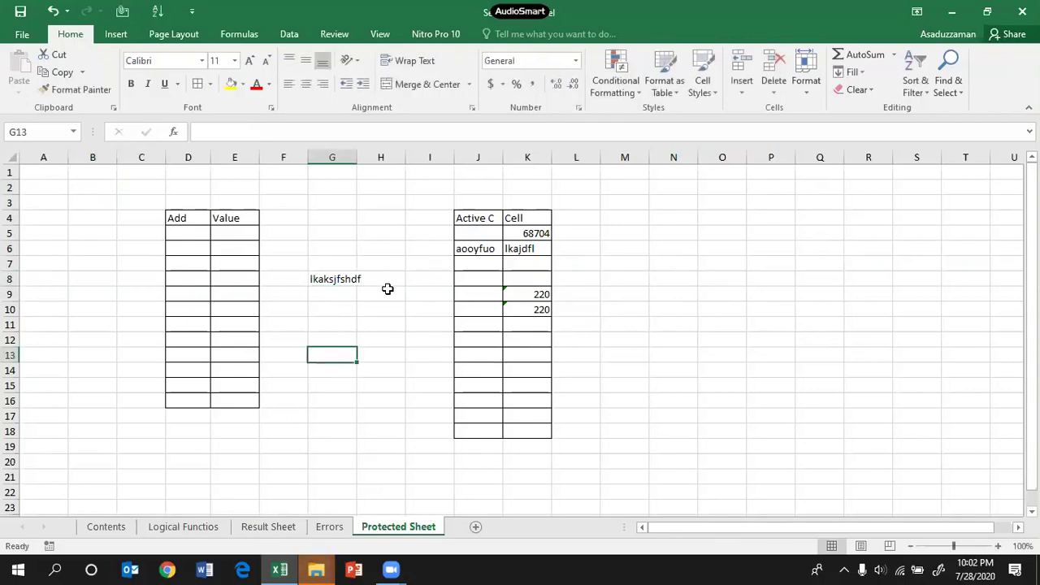
{"action": "left_click", "coordinate": [107, 526]}
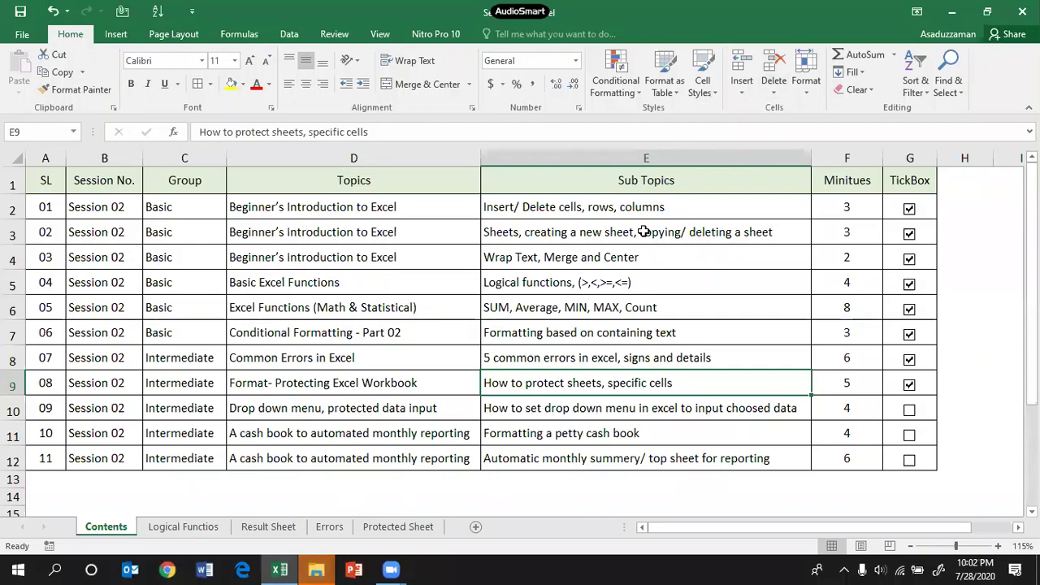
Step: Review the Contents topics in rows 10–12 and row 7, then minimize the Excel window
{"action": "left_click", "coordinate": [956, 12]}
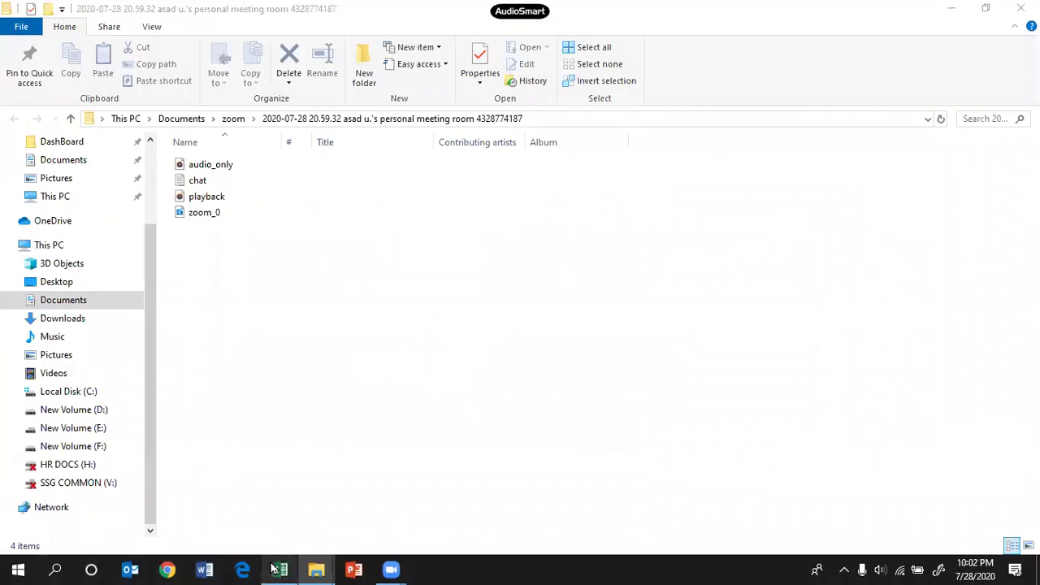
{"action": "left_click", "coordinate": [280, 568]}
{"action": "left_click_drag", "start_coordinate": [86, 409], "coordinate": [695, 452]}
{"action": "left_click_drag", "start_coordinate": [209, 413], "coordinate": [204, 452]}
{"action": "left_click", "coordinate": [298, 409]}
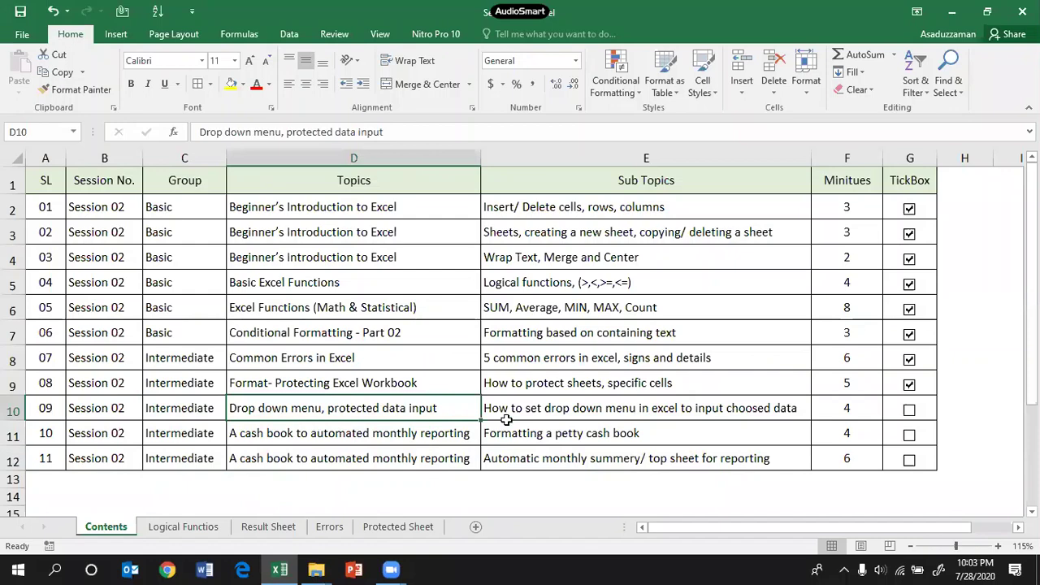
{"action": "left_click", "coordinate": [299, 434]}
{"action": "left_click", "coordinate": [300, 458]}
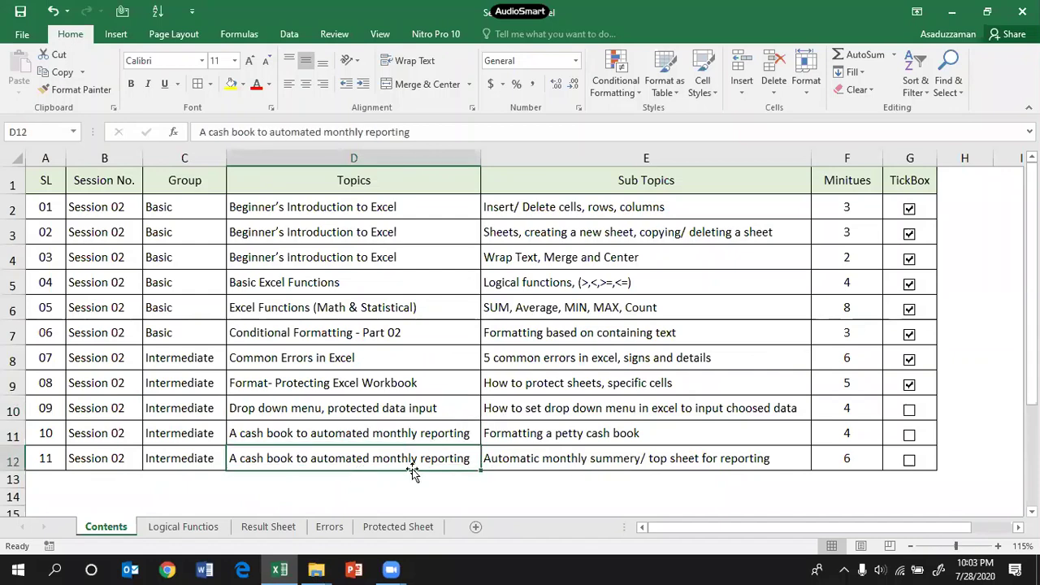
{"action": "left_click", "coordinate": [272, 332]}
{"action": "left_click", "coordinate": [936, 20]}
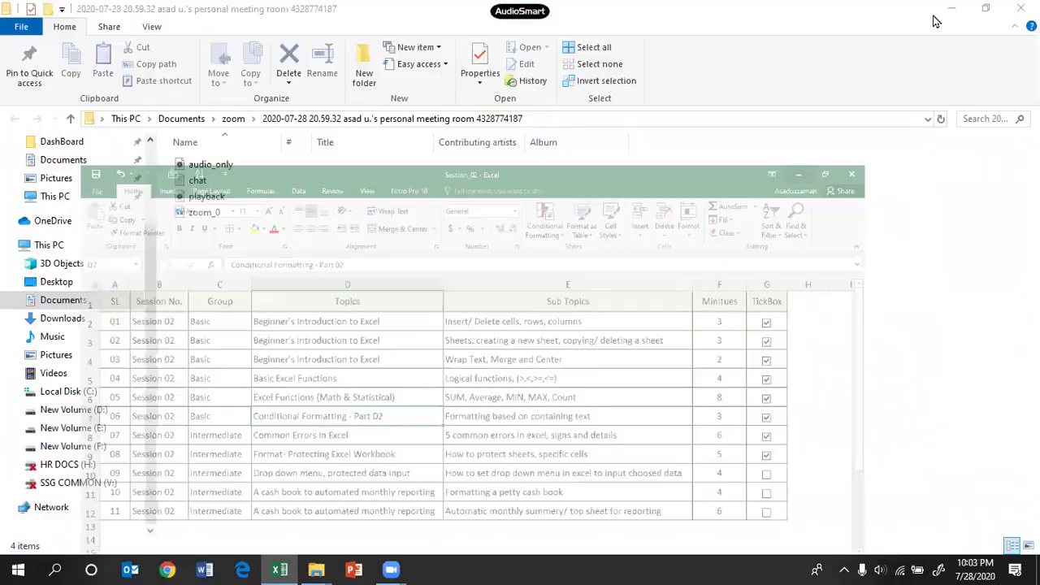
Step: Minimize both Explorer windows and open Petty_Cash_Book from the desktop
{"action": "left_click", "coordinate": [951, 8]}
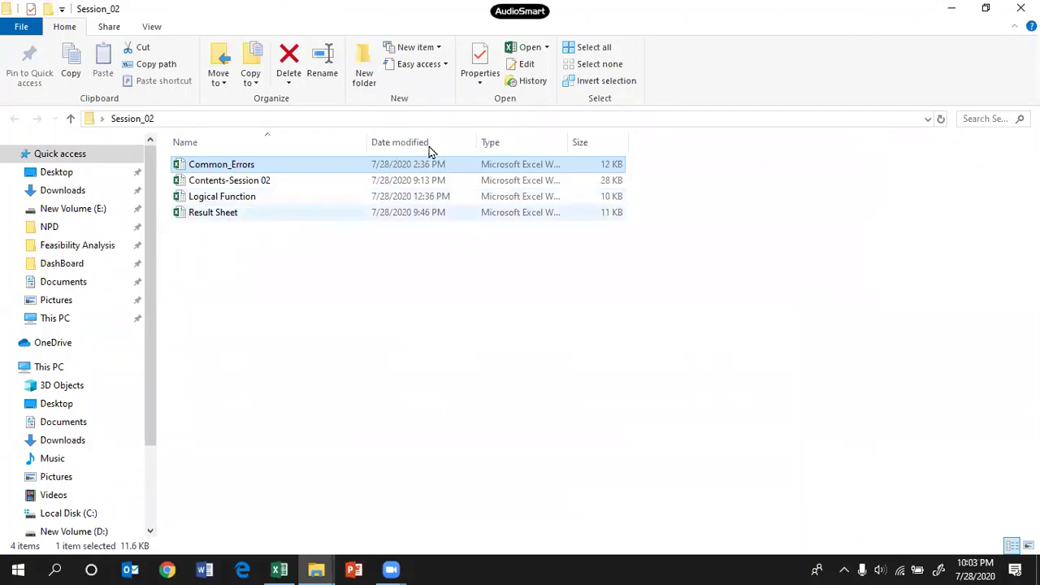
{"action": "left_click", "coordinate": [951, 7]}
{"action": "left_click", "coordinate": [29, 487]}
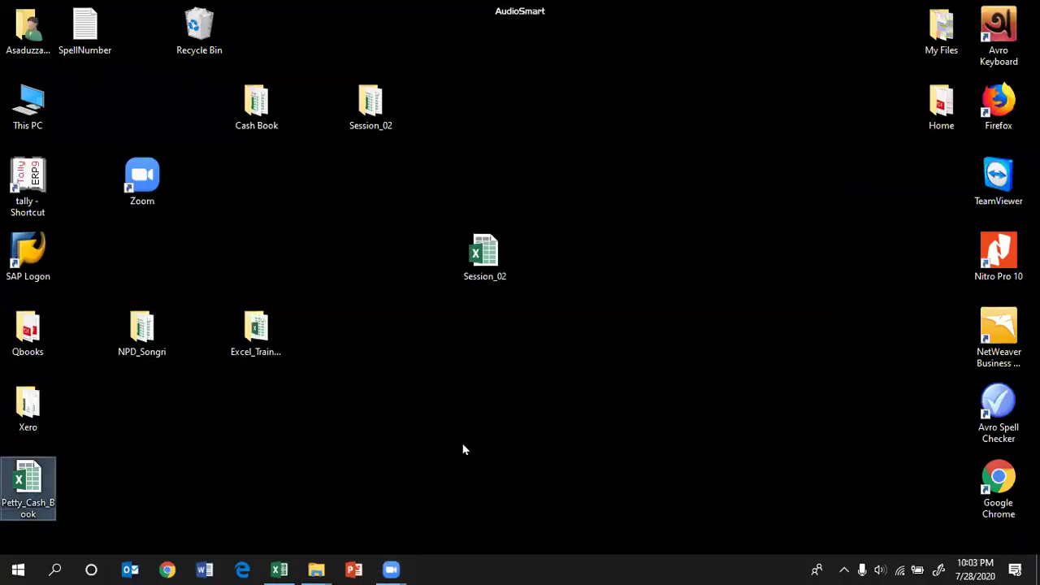
{"action": "key", "text": "Return"}
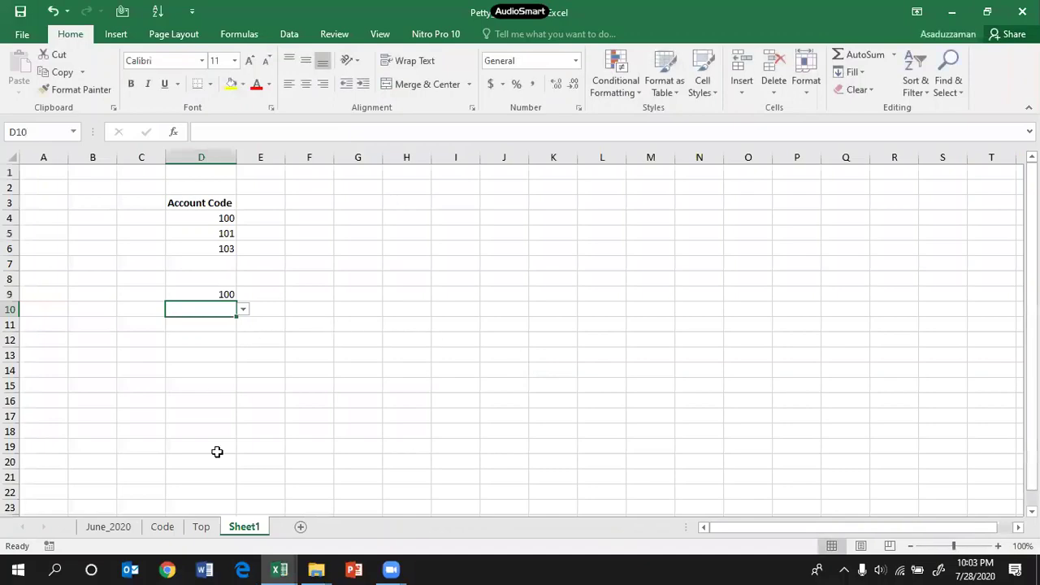
Step: Browse the Top and Code sheets, then clear the Account Haed filter on June_2020
{"action": "left_click", "coordinate": [200, 528]}
{"action": "left_click", "coordinate": [166, 528]}
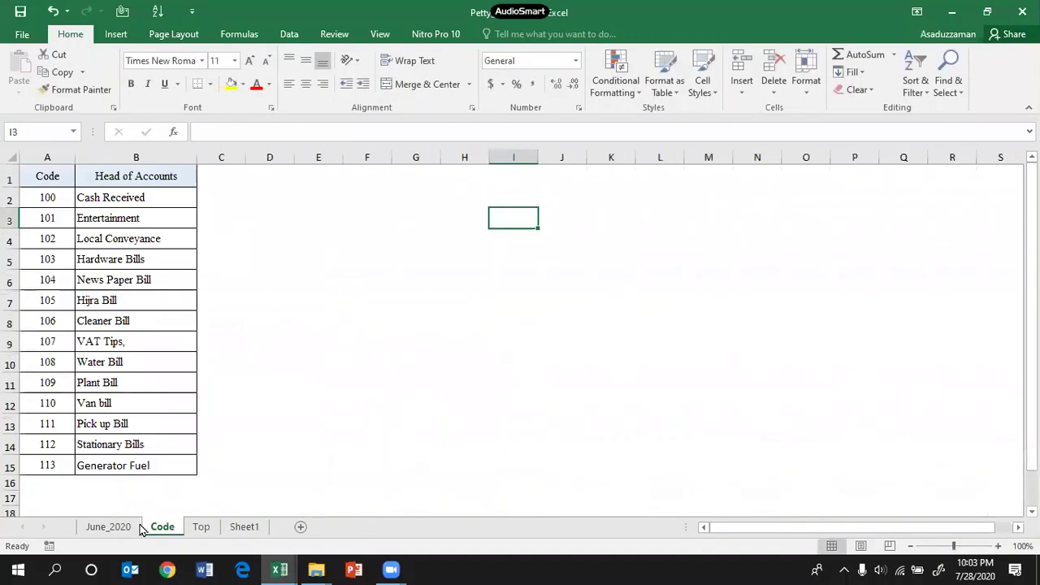
{"action": "left_click", "coordinate": [110, 527]}
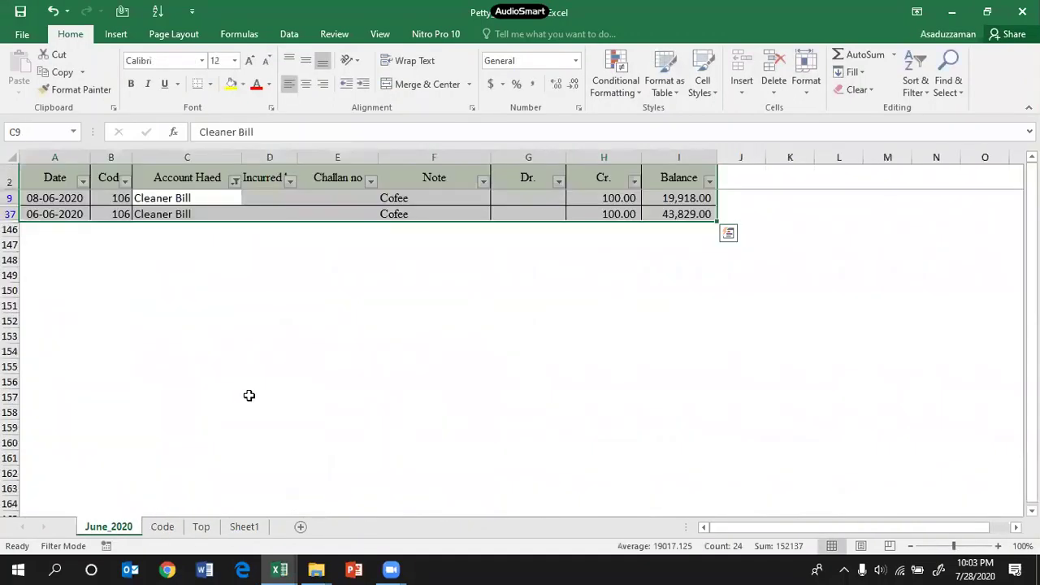
{"action": "left_click", "coordinate": [235, 183]}
{"action": "left_click", "coordinate": [137, 257]}
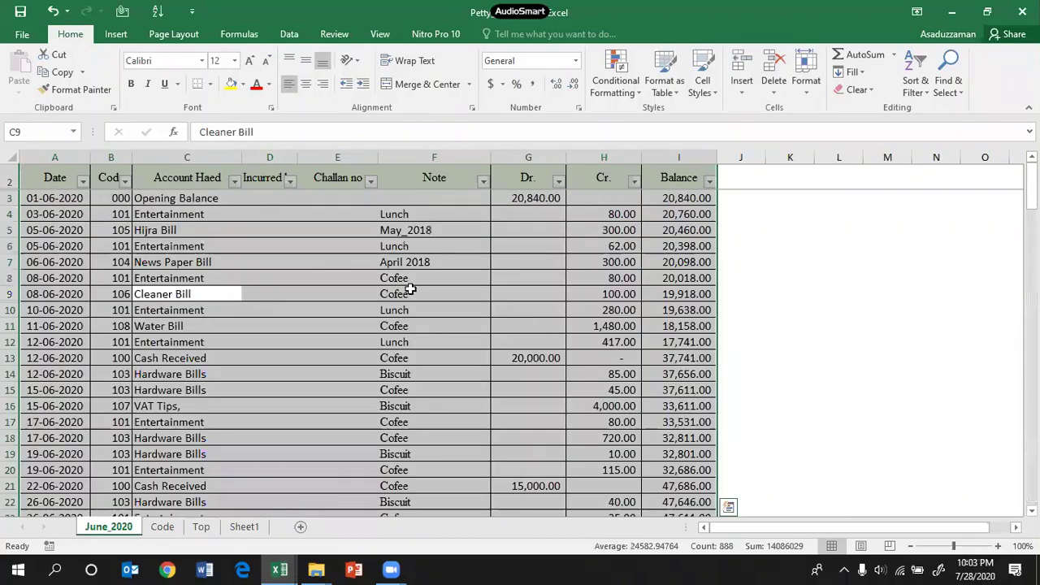
Step: Unfreeze the panes on June_2020 so the rows above the header show
{"action": "left_click", "coordinate": [334, 263]}
{"action": "left_click", "coordinate": [843, 324]}
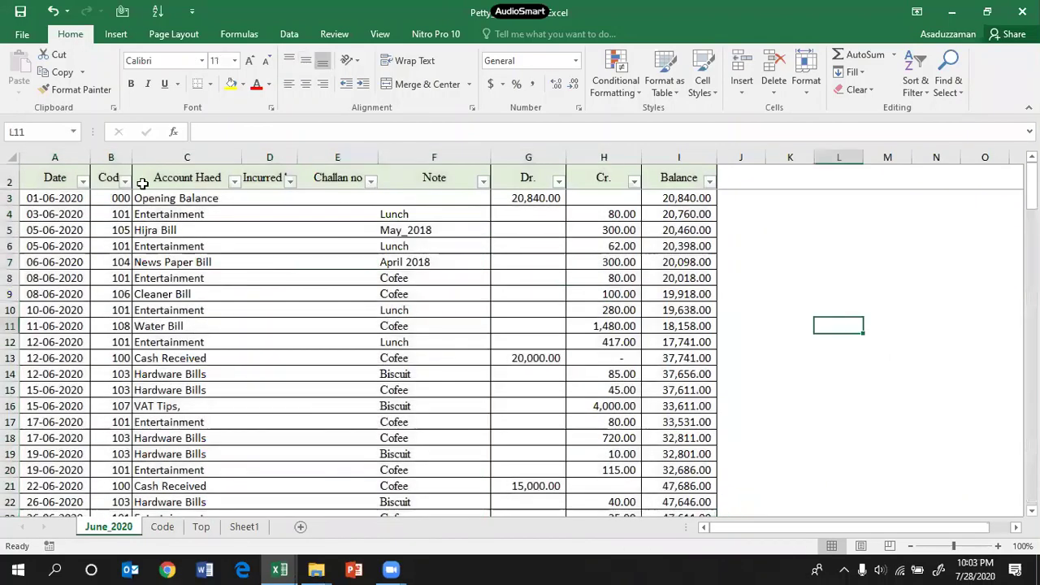
{"action": "left_click", "coordinate": [9, 180]}
{"action": "scroll", "coordinate": [189, 193], "scroll_direction": "down", "scroll_amount": 3}
{"action": "scroll", "coordinate": [189, 194], "scroll_direction": "up", "scroll_amount": 3}
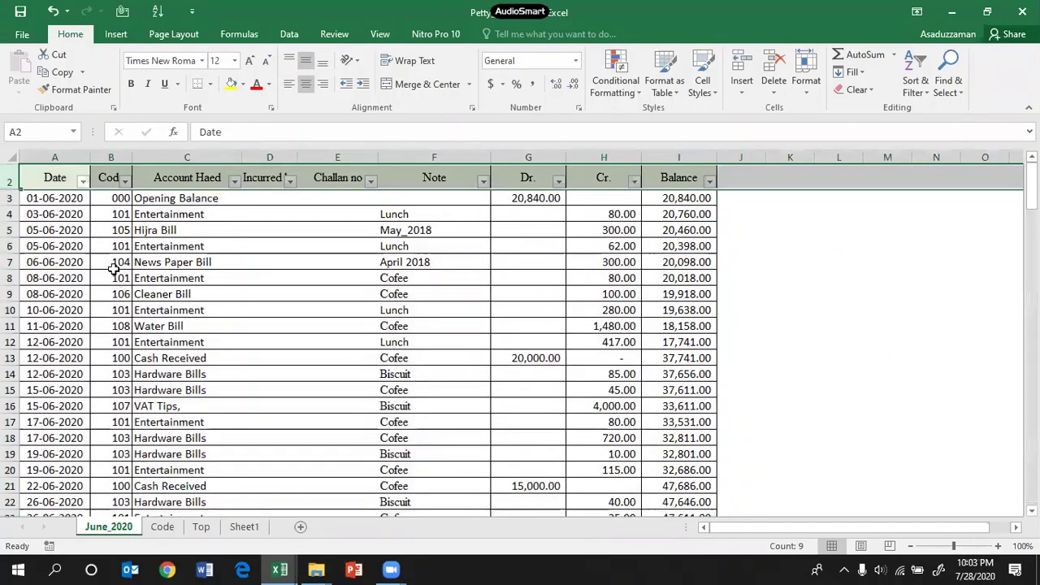
{"action": "left_click", "coordinate": [13, 177]}
{"action": "left_click", "coordinate": [380, 34]}
{"action": "left_click", "coordinate": [493, 81]}
{"action": "left_click", "coordinate": [536, 113]}
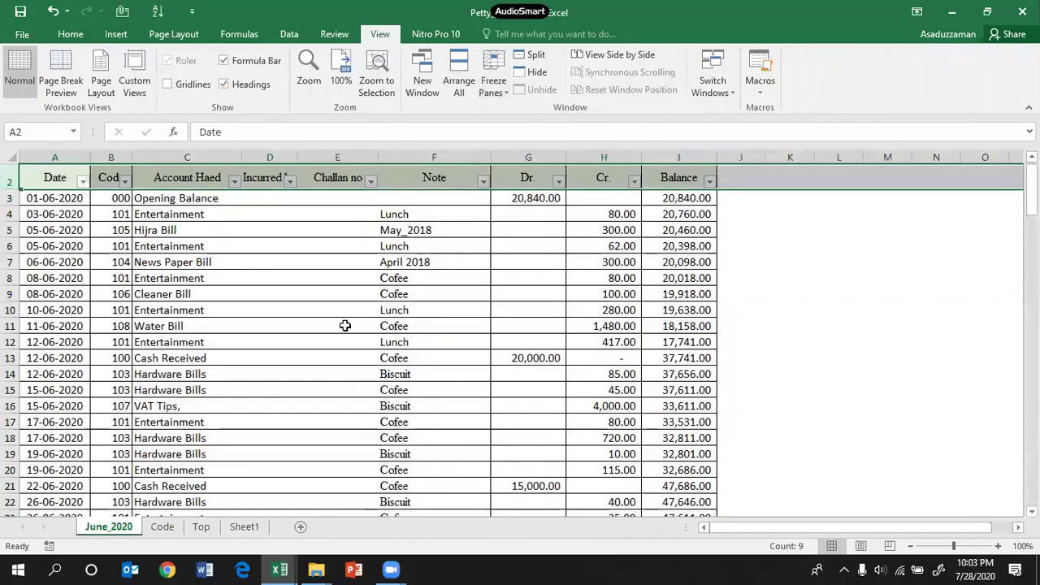
Step: Check the Petty Cash Register title and Date header row, then open the Code sheet
{"action": "left_click", "coordinate": [344, 325]}
{"action": "scroll", "coordinate": [290, 311], "scroll_direction": "up", "scroll_amount": 1}
{"action": "left_click", "coordinate": [135, 173]}
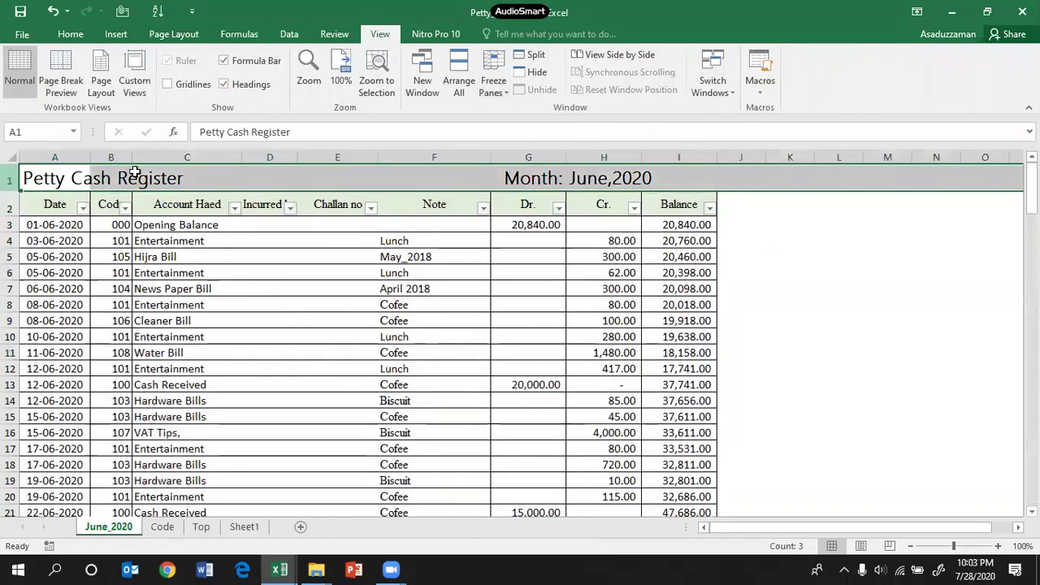
{"action": "left_click", "coordinate": [873, 243]}
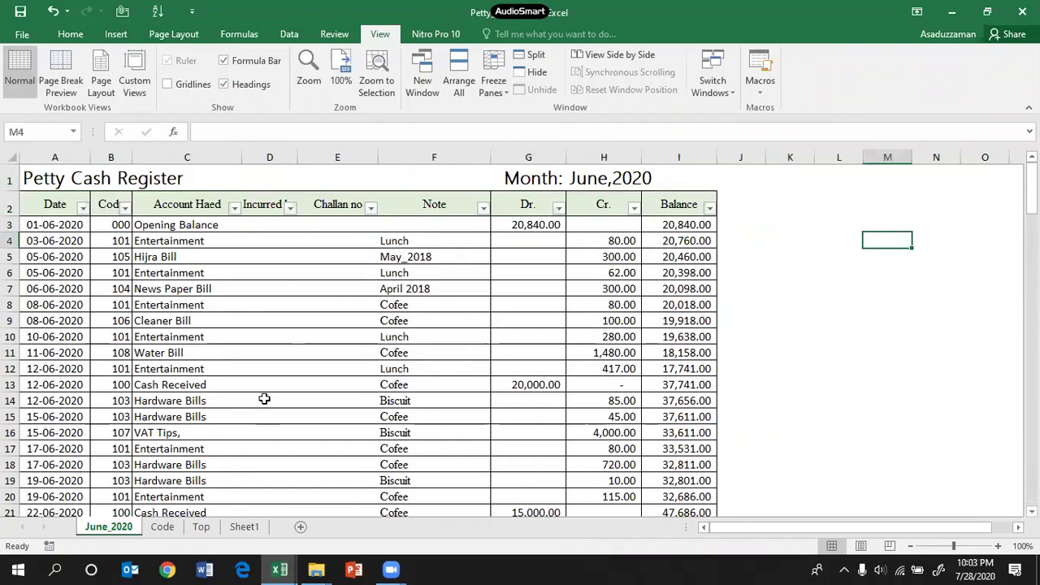
{"action": "left_click_drag", "start_coordinate": [55, 204], "coordinate": [691, 209]}
{"action": "left_click", "coordinate": [162, 526]}
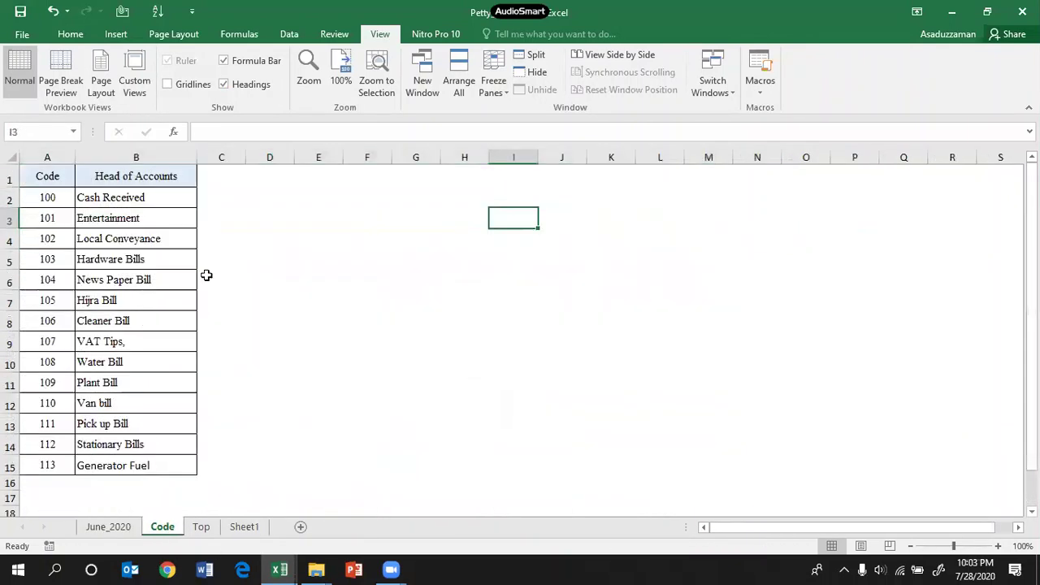
Step: Browse the Code sheet's account names, Cash Received through Hijra Bill, and the first code, 100
{"action": "left_click_drag", "start_coordinate": [108, 201], "coordinate": [113, 468]}
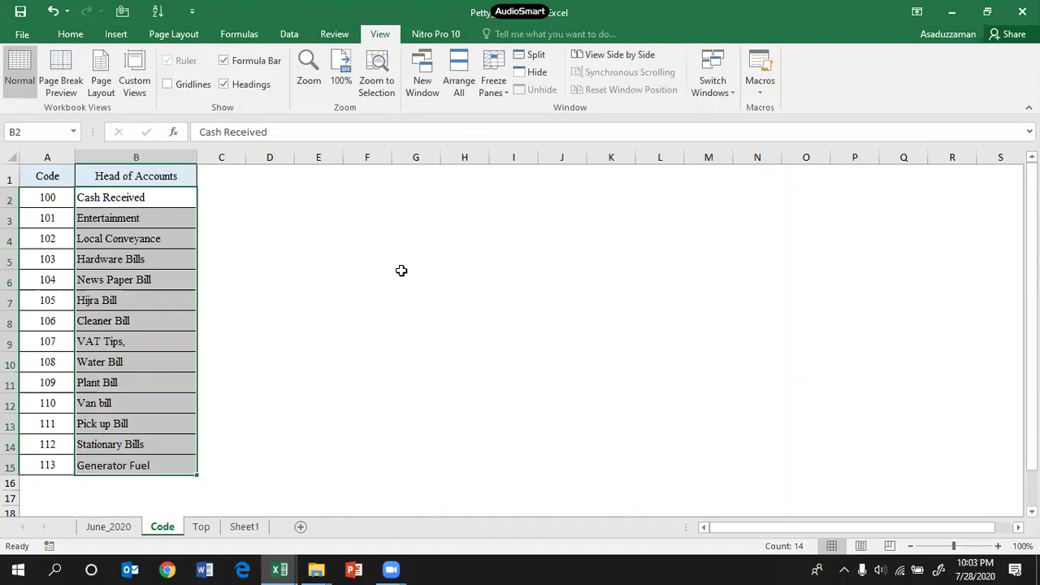
{"action": "left_click", "coordinate": [120, 218]}
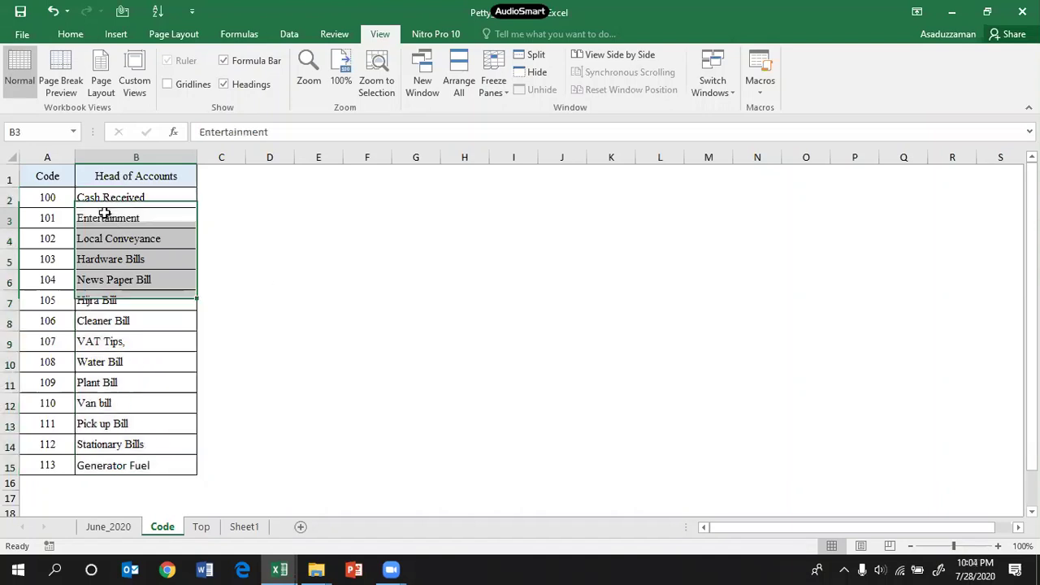
{"action": "left_click", "coordinate": [120, 238]}
{"action": "left_click", "coordinate": [128, 260]}
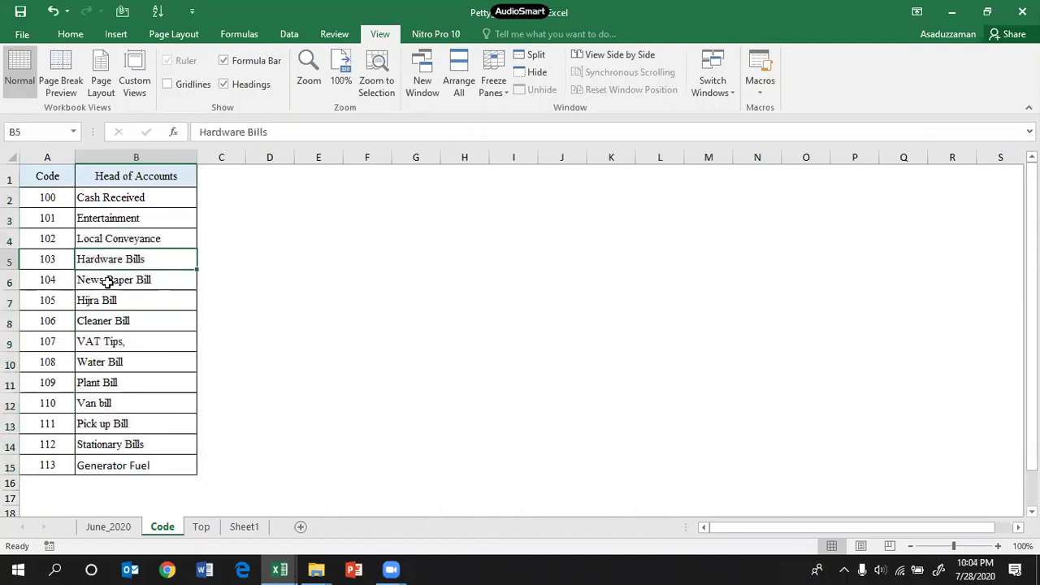
{"action": "left_click", "coordinate": [108, 282]}
{"action": "left_click", "coordinate": [106, 301]}
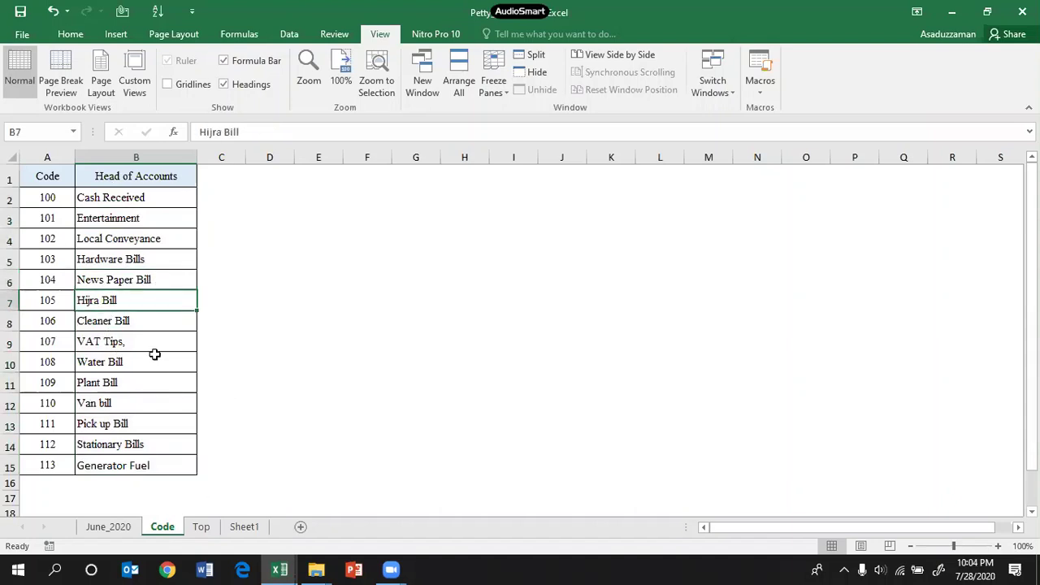
{"action": "left_click", "coordinate": [518, 11]}
{"action": "left_click", "coordinate": [44, 199]}
Step: Inspect the Dhaka Central Showroom line on the Top sheet, then return to June_2020
{"action": "left_click", "coordinate": [103, 530]}
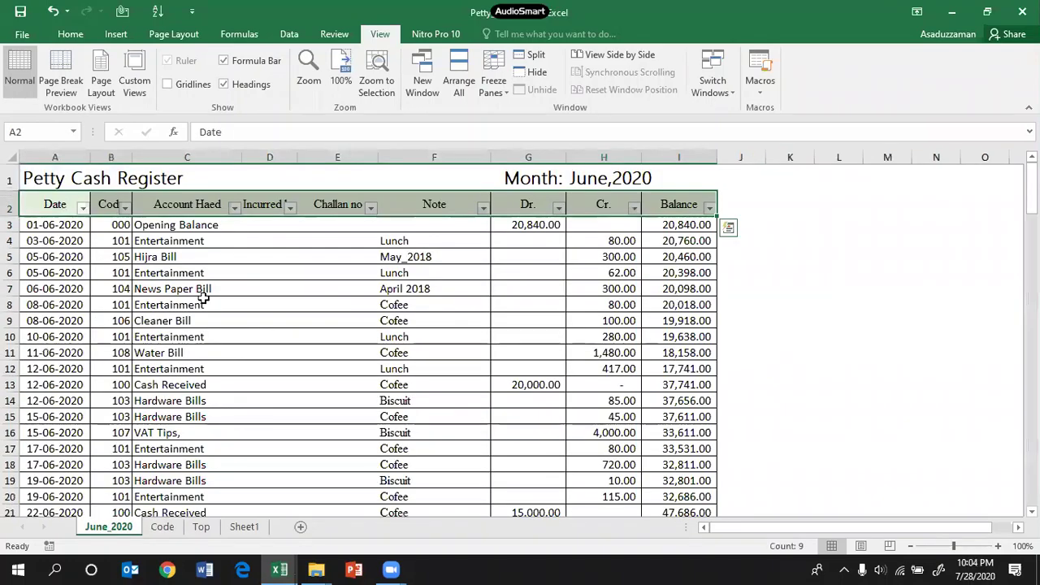
{"action": "left_click", "coordinate": [201, 528]}
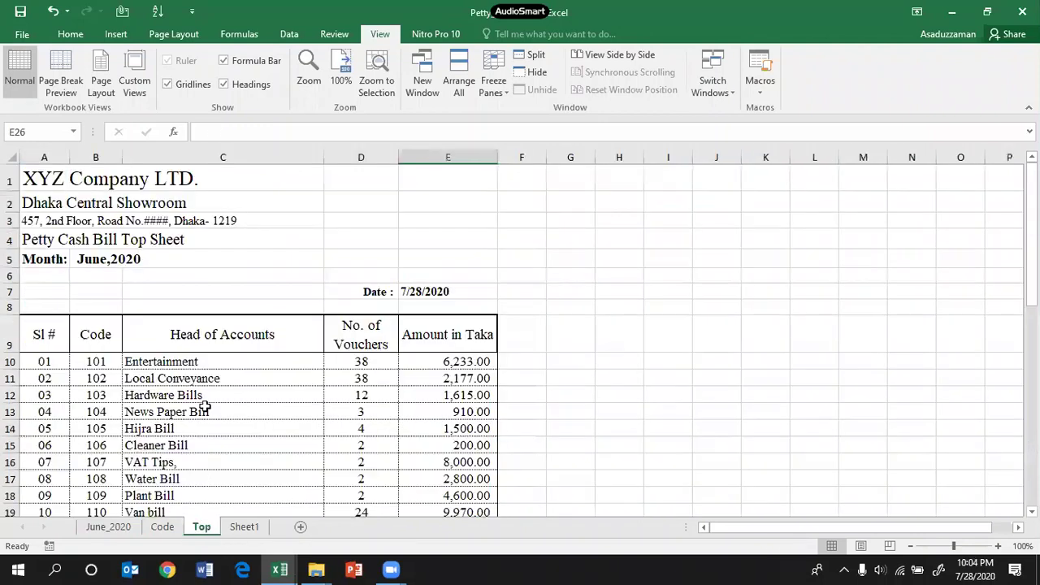
{"action": "left_click", "coordinate": [52, 204]}
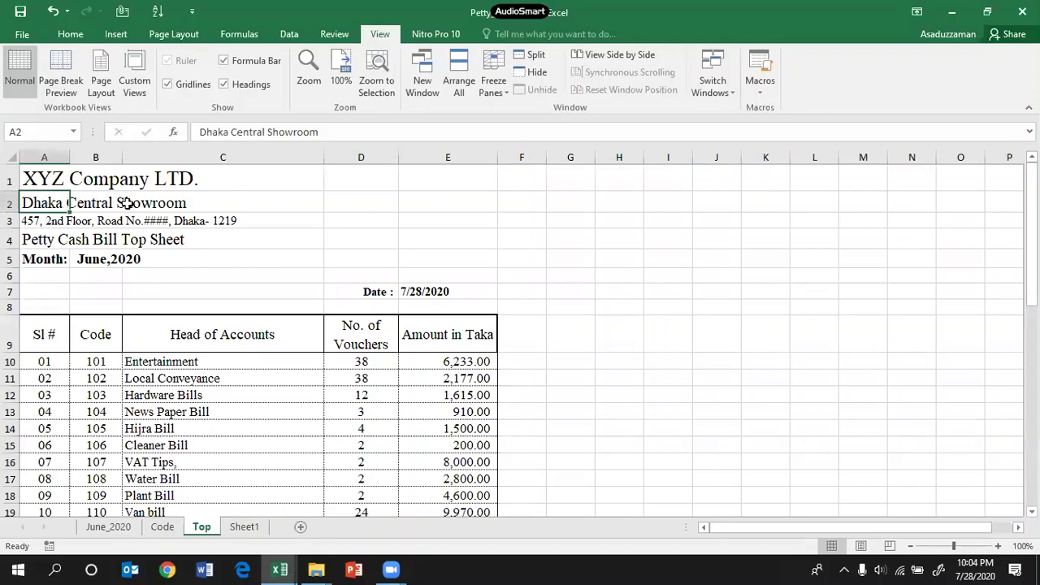
{"action": "left_click", "coordinate": [154, 204]}
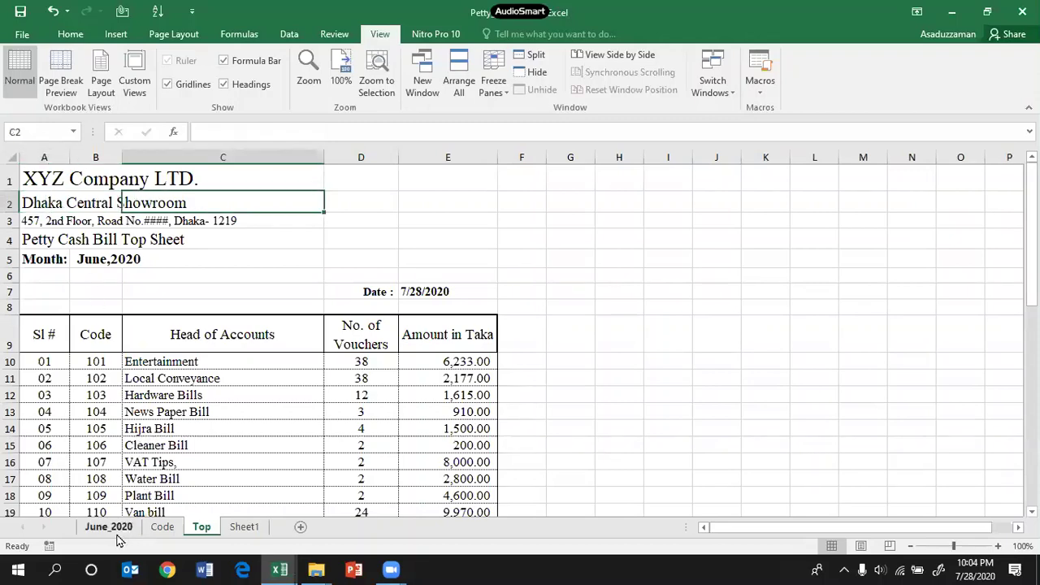
{"action": "left_click", "coordinate": [114, 529]}
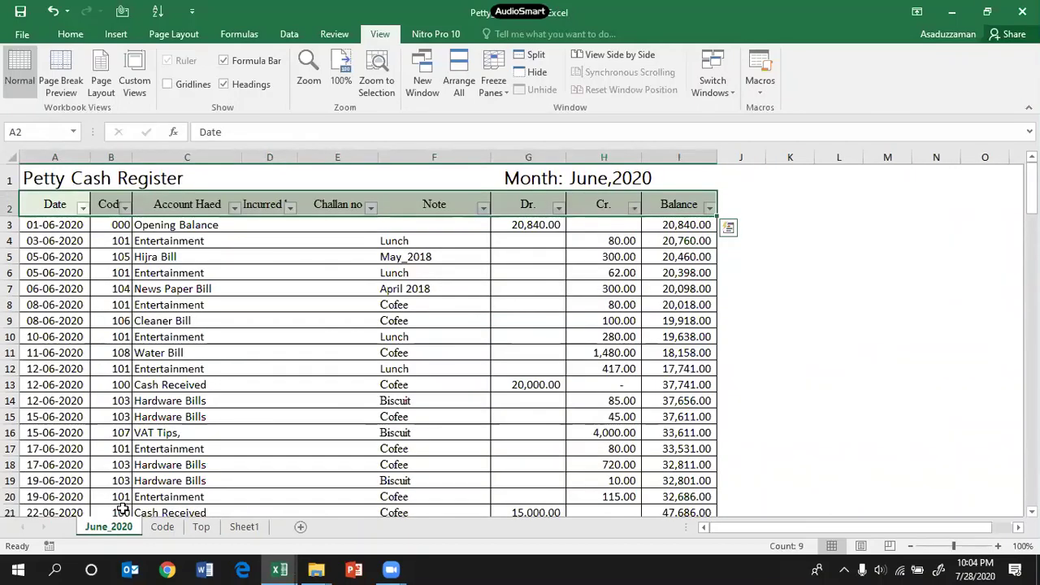
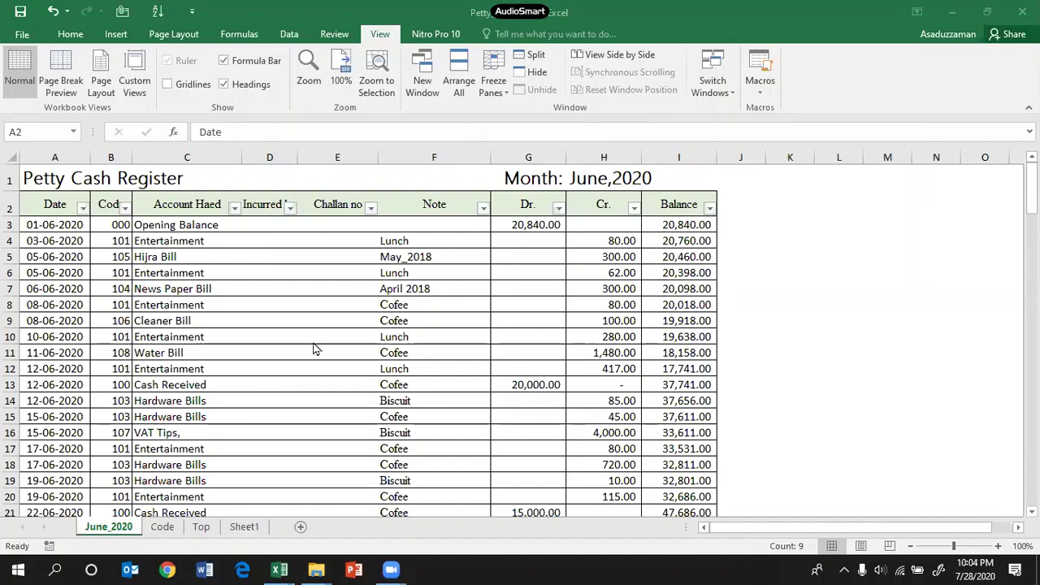
Step: Review the Code sheet's account names and their codes, starting with 100
{"action": "left_click", "coordinate": [197, 285]}
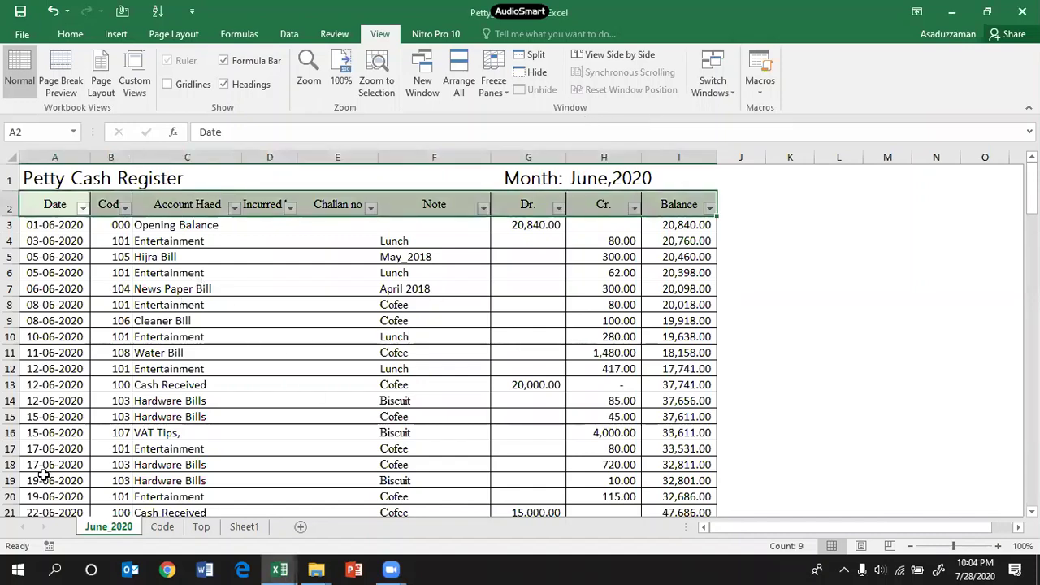
{"action": "scroll", "coordinate": [235, 344], "scroll_direction": "down", "scroll_amount": 10}
{"action": "scroll", "coordinate": [235, 344], "scroll_direction": "up", "scroll_amount": 10}
{"action": "left_click", "coordinate": [163, 526]}
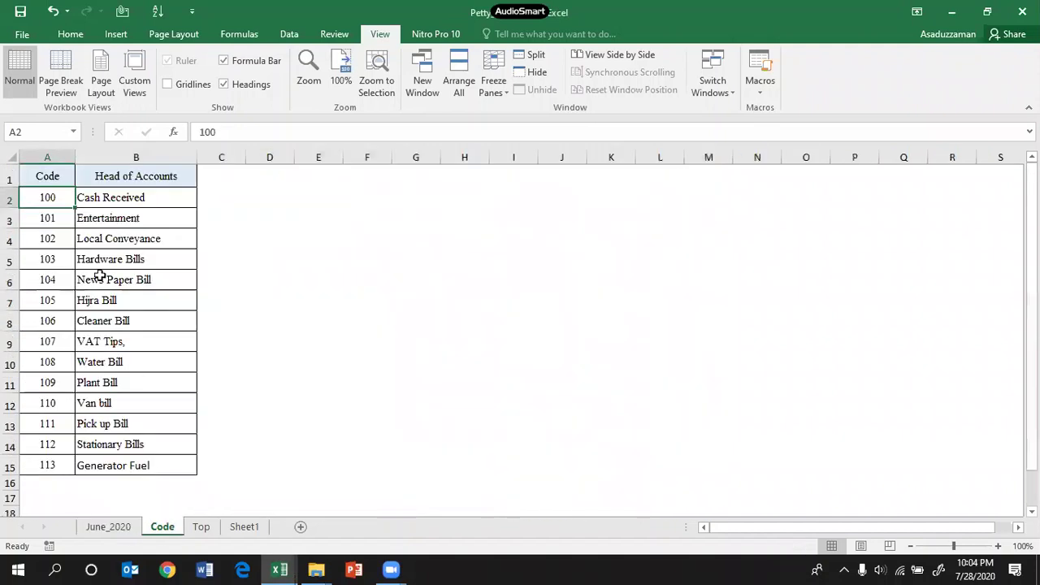
{"action": "left_click_drag", "start_coordinate": [75, 206], "coordinate": [81, 466]}
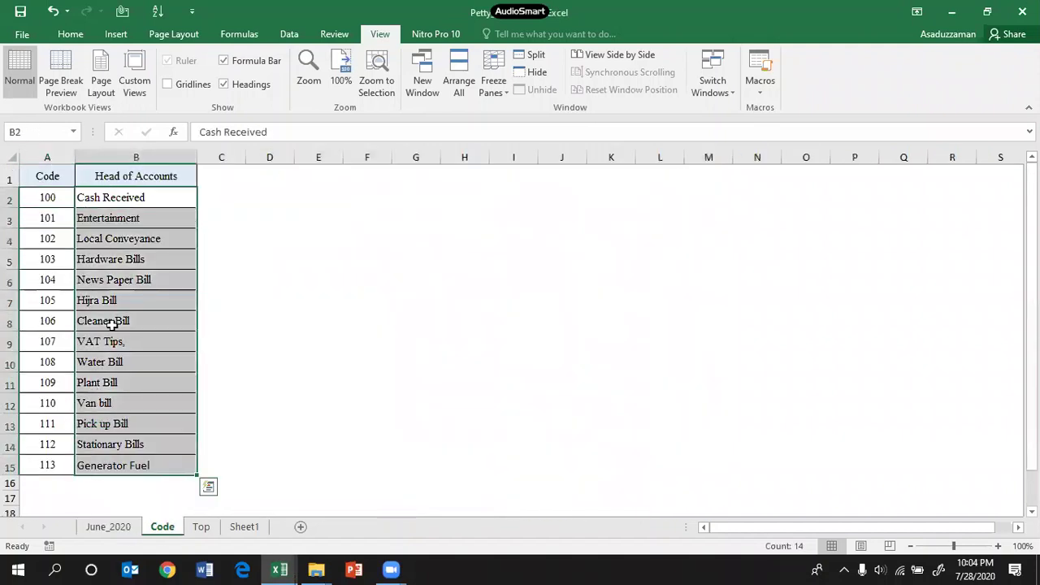
{"action": "left_click", "coordinate": [110, 221]}
{"action": "left_click_drag", "start_coordinate": [37, 202], "coordinate": [49, 466]}
{"action": "left_click", "coordinate": [437, 391]}
{"action": "left_click", "coordinate": [55, 206]}
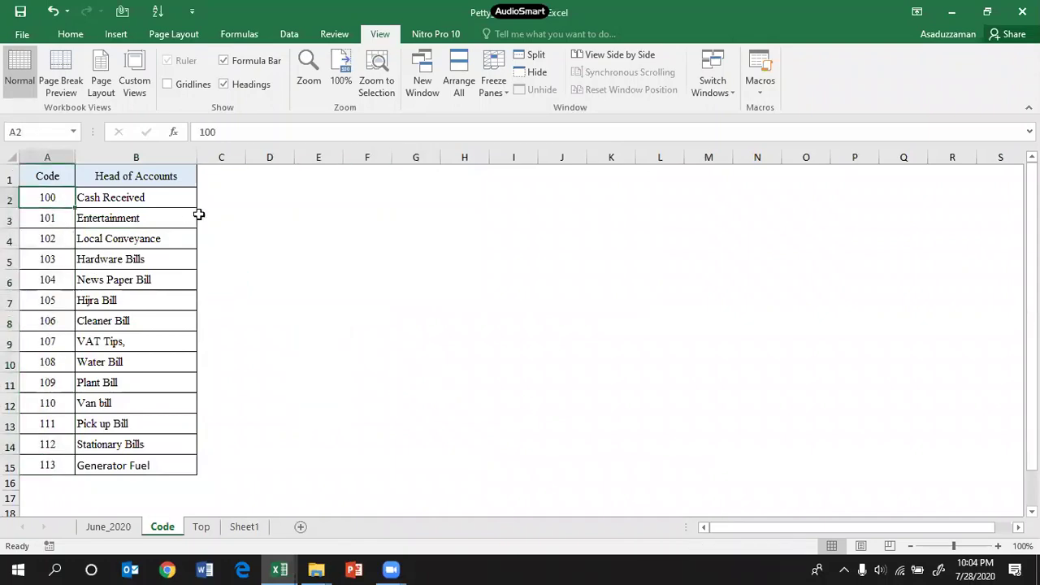
{"action": "left_click_drag", "start_coordinate": [104, 198], "coordinate": [114, 361]}
Step: Back on June_2020, check the H5 credit and select the register's header row
{"action": "left_click", "coordinate": [108, 526]}
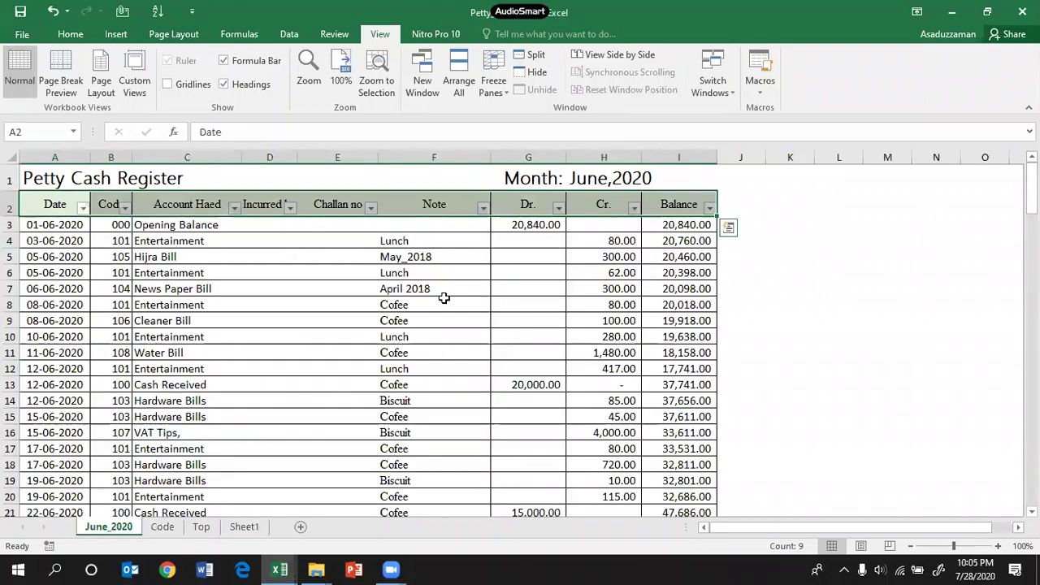
{"action": "left_click", "coordinate": [611, 258]}
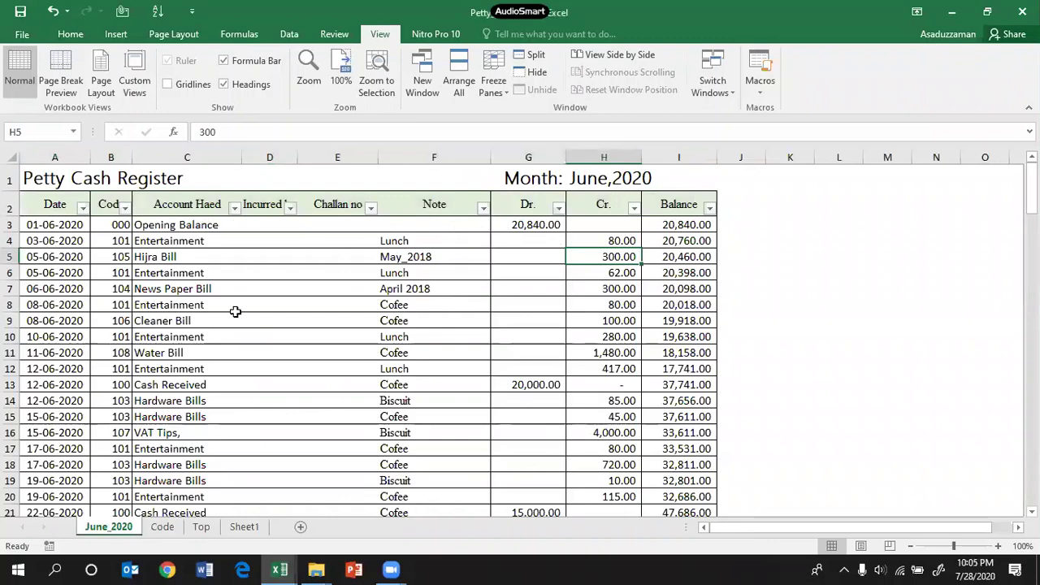
{"action": "left_click", "coordinate": [12, 206]}
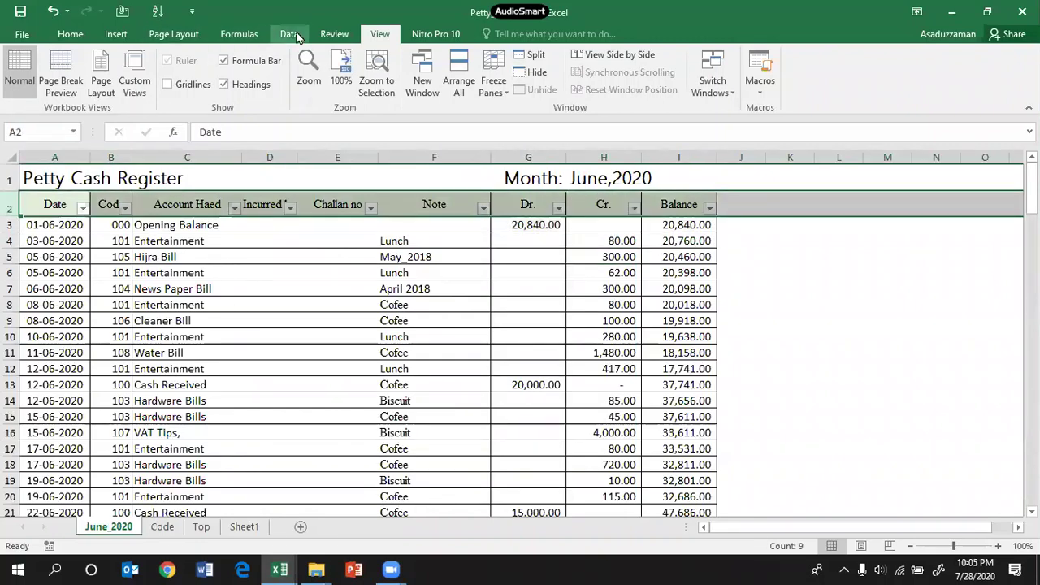
Step: Turn off the AutoFilter on the register's header row
{"action": "left_click", "coordinate": [288, 33]}
{"action": "left_click", "coordinate": [503, 79]}
{"action": "left_click", "coordinate": [887, 304]}
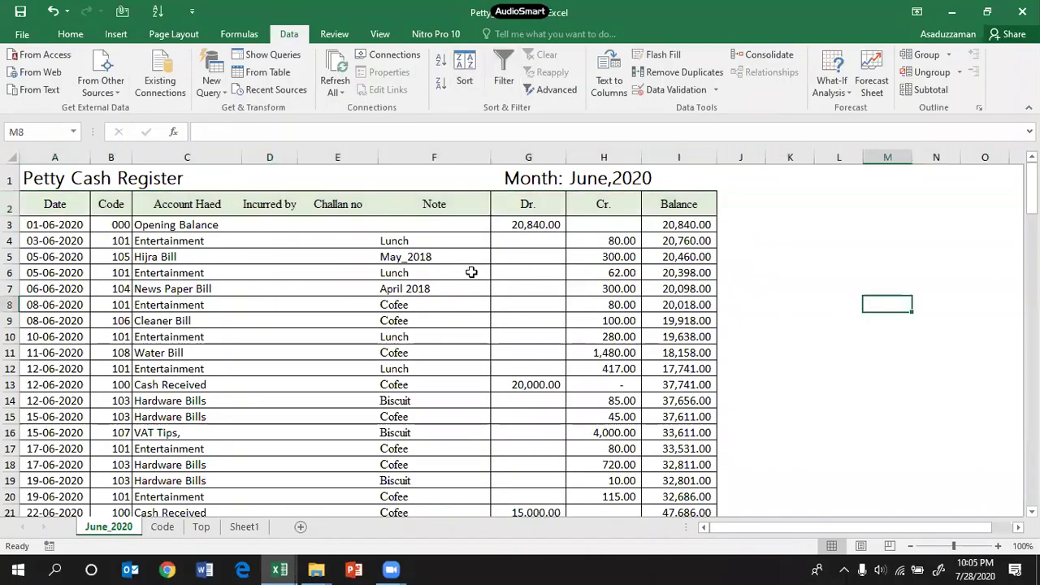
Step: Review the column headers through Dr. and the Balance values in column I
{"action": "left_click_drag", "start_coordinate": [53, 202], "coordinate": [272, 204]}
{"action": "left_click", "coordinate": [308, 206]}
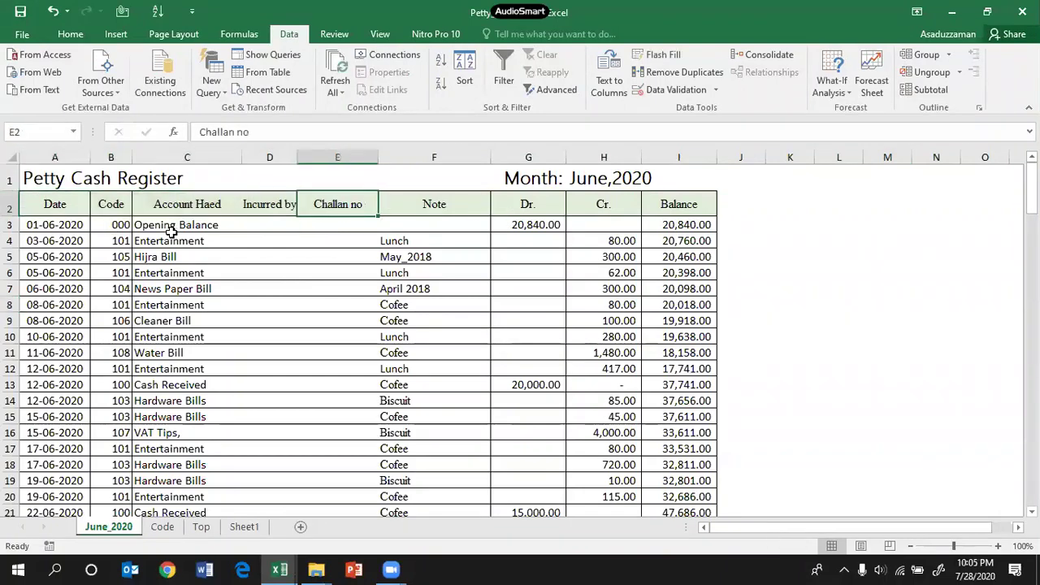
{"action": "left_click", "coordinate": [542, 208]}
{"action": "key", "text": "Right"}
{"action": "key", "text": "Right"}
{"action": "key", "text": "Right"}
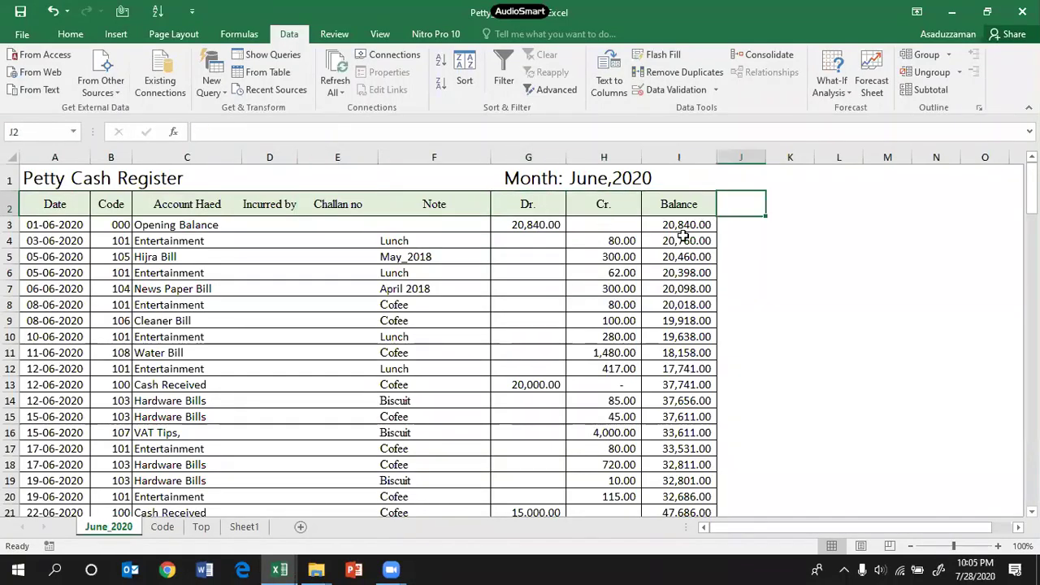
{"action": "left_click", "coordinate": [675, 205]}
{"action": "left_click_drag", "start_coordinate": [674, 225], "coordinate": [672, 339]}
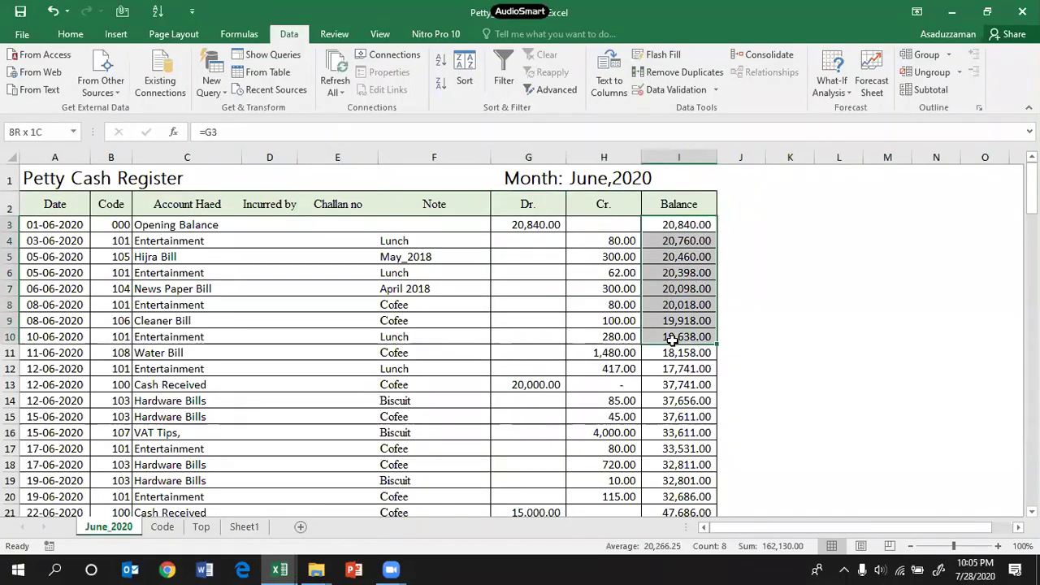
{"action": "left_click", "coordinate": [795, 288]}
{"action": "left_click", "coordinate": [678, 226]}
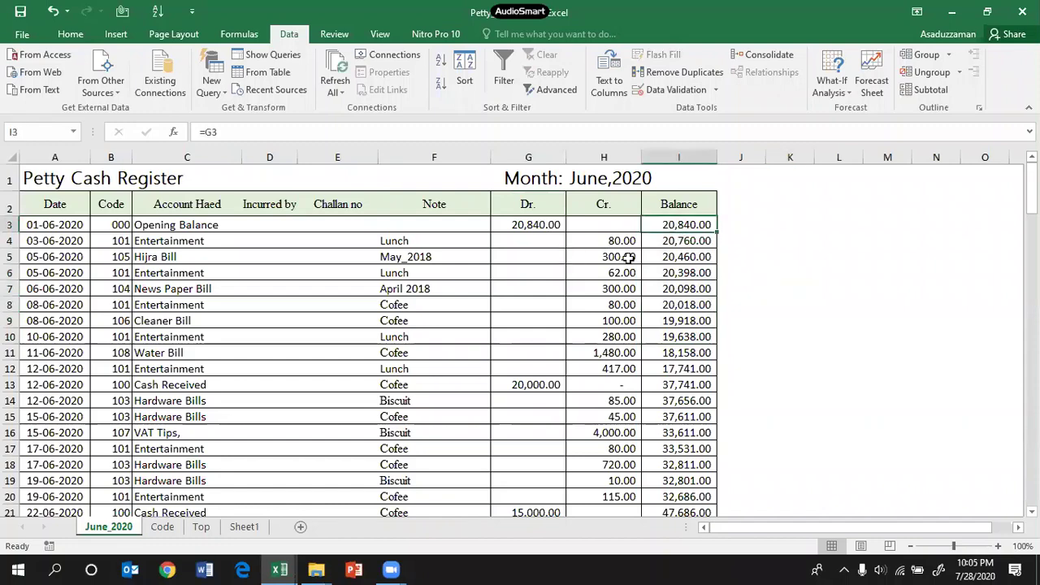
Step: Check the Opening Balance entry, its 20,840.00 debit, and the Dr. column below
{"action": "left_click", "coordinate": [532, 225]}
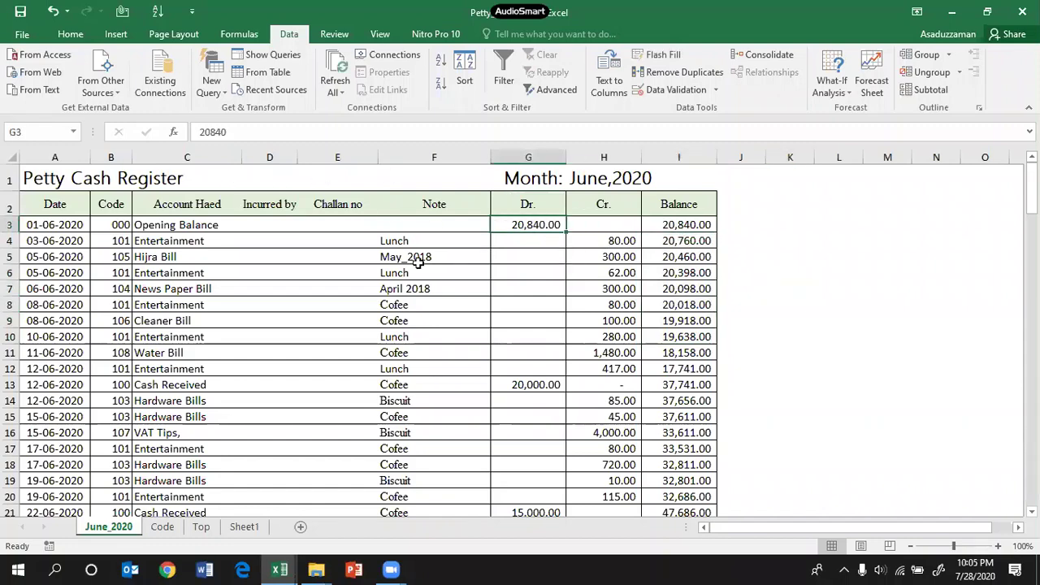
{"action": "left_click", "coordinate": [145, 229]}
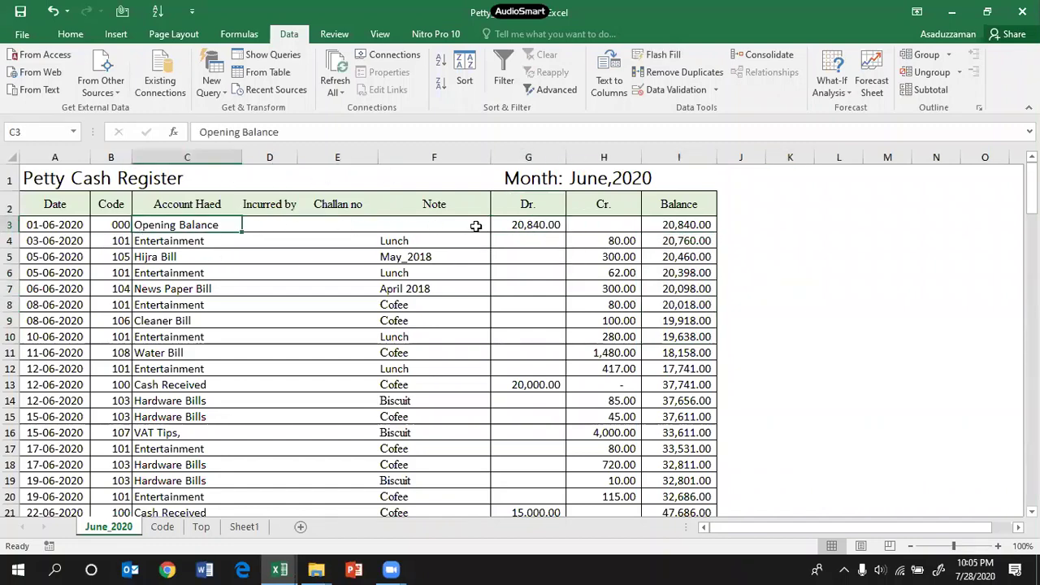
{"action": "left_click", "coordinate": [528, 227]}
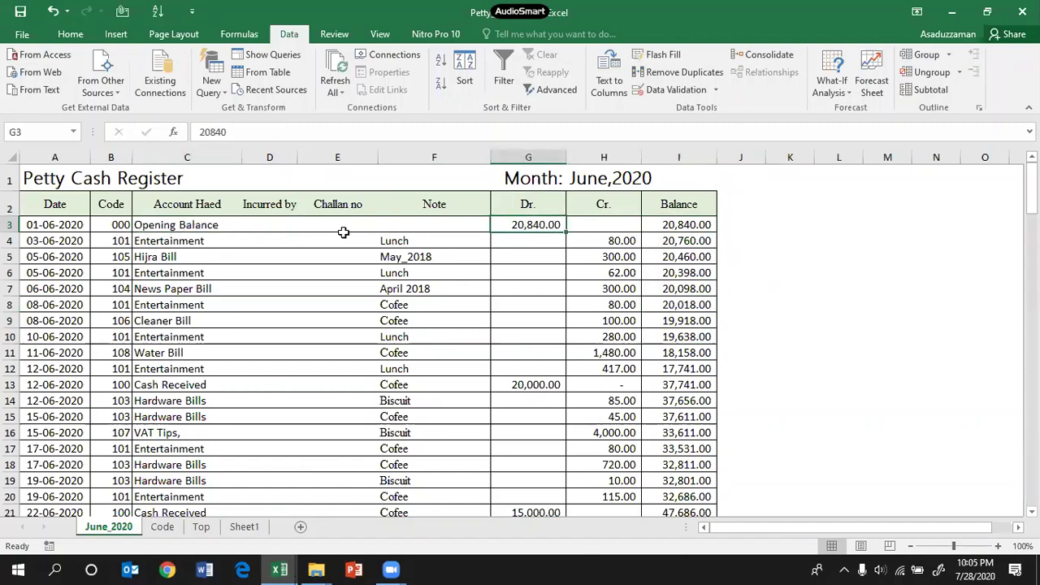
{"action": "left_click", "coordinate": [53, 232]}
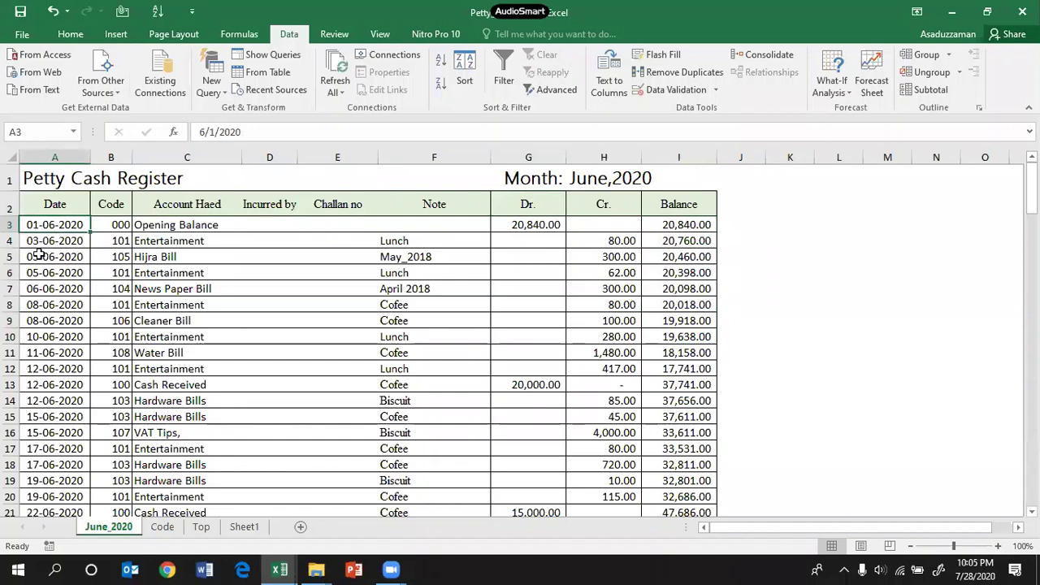
{"action": "left_click", "coordinate": [163, 226]}
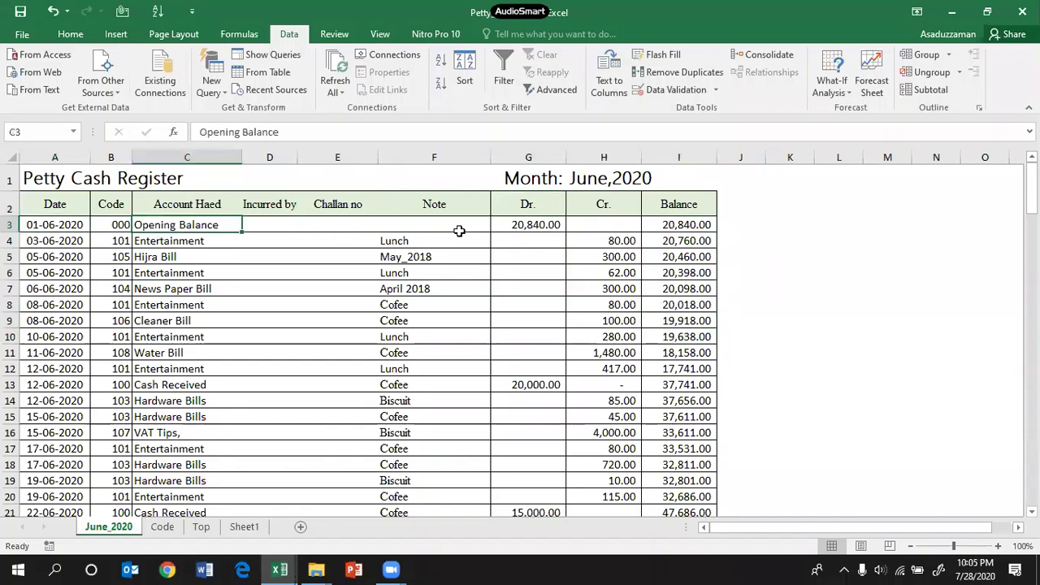
{"action": "left_click", "coordinate": [542, 227]}
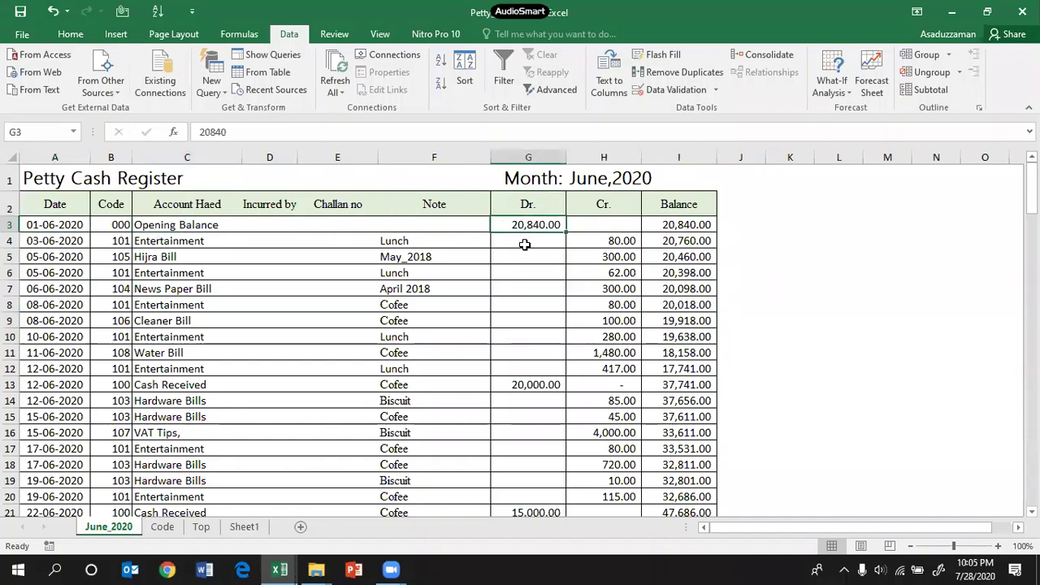
{"action": "left_click_drag", "start_coordinate": [525, 286], "coordinate": [528, 473]}
{"action": "scroll", "coordinate": [524, 359], "scroll_direction": "up", "scroll_amount": 20}
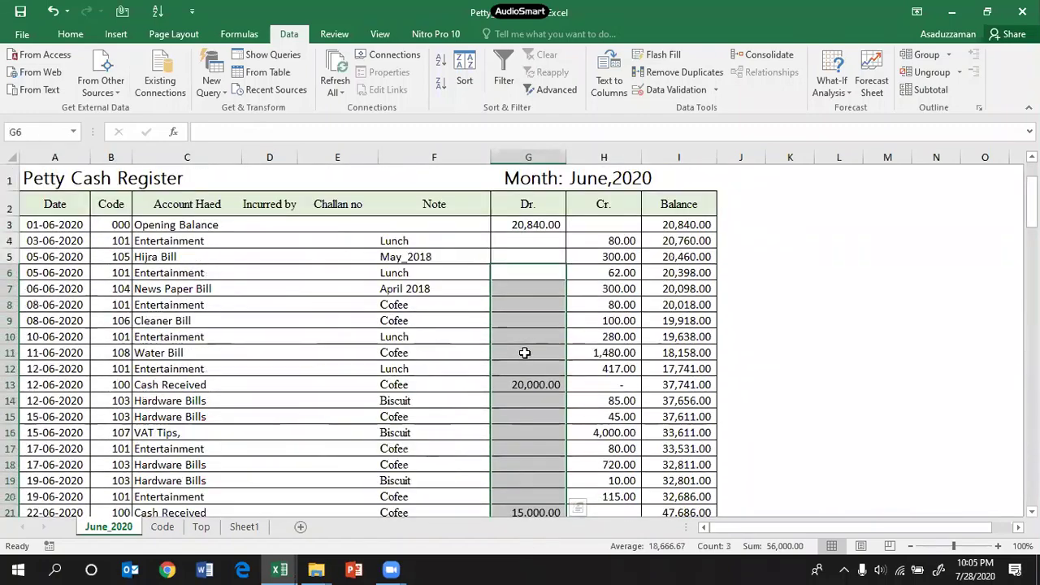
{"action": "left_click", "coordinate": [542, 224]}
Step: Check the Date header and the 62.00 credit, then select the header row
{"action": "left_click", "coordinate": [24, 206]}
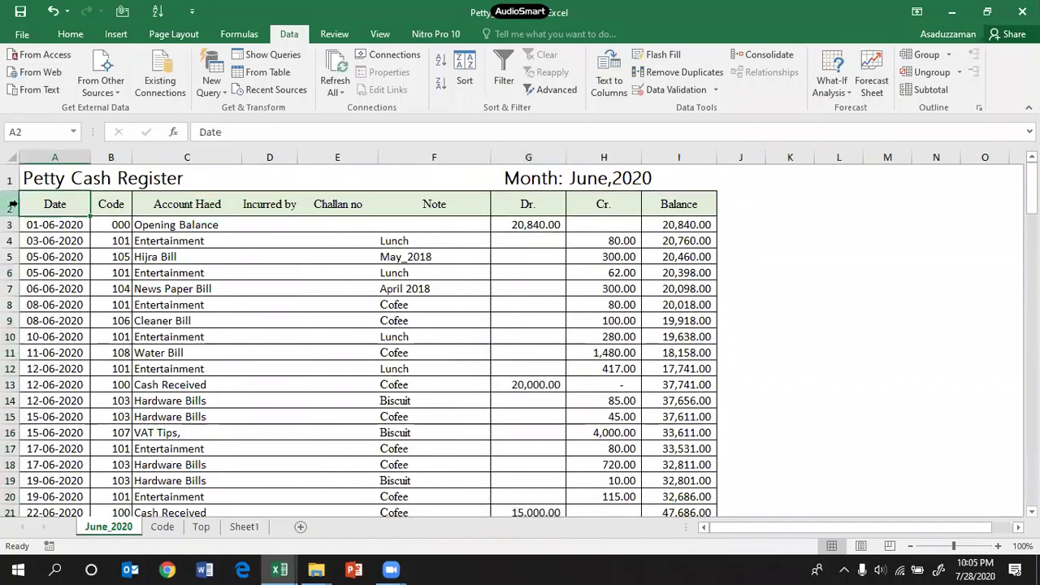
{"action": "left_click", "coordinate": [573, 266]}
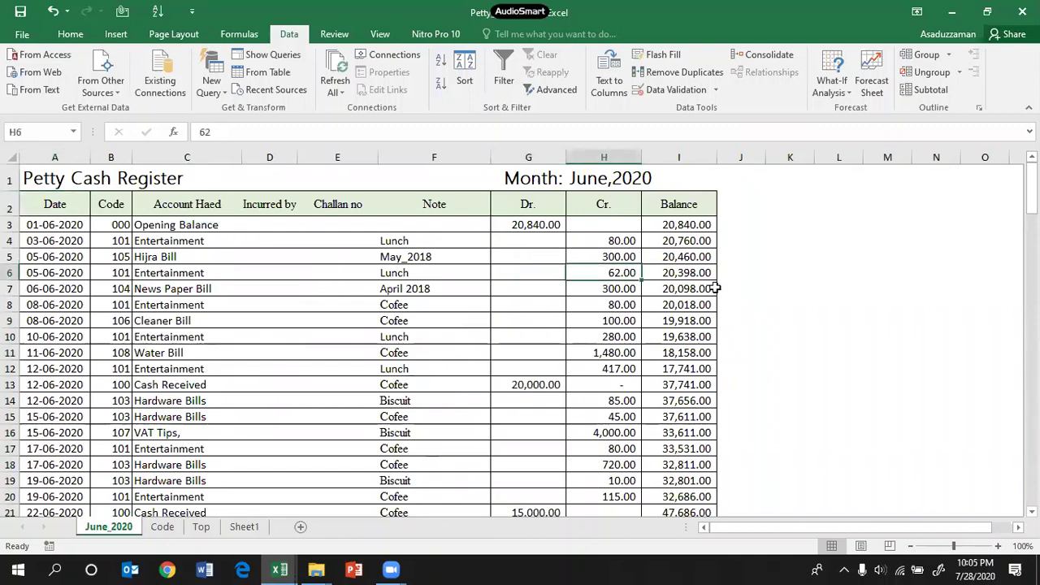
{"action": "left_click", "coordinate": [544, 223]}
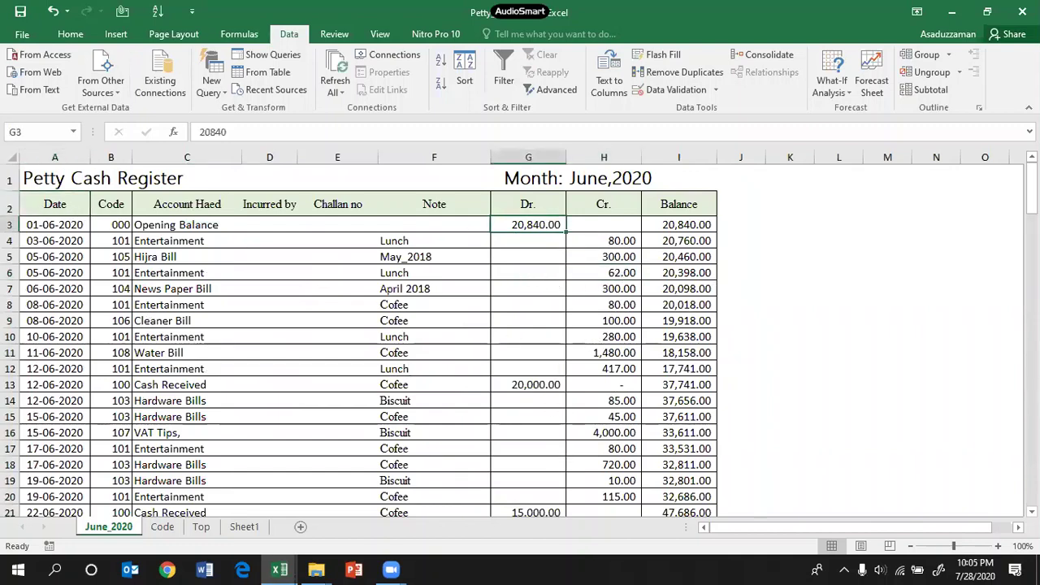
{"action": "scroll", "coordinate": [292, 268], "scroll_direction": "down", "scroll_amount": 1}
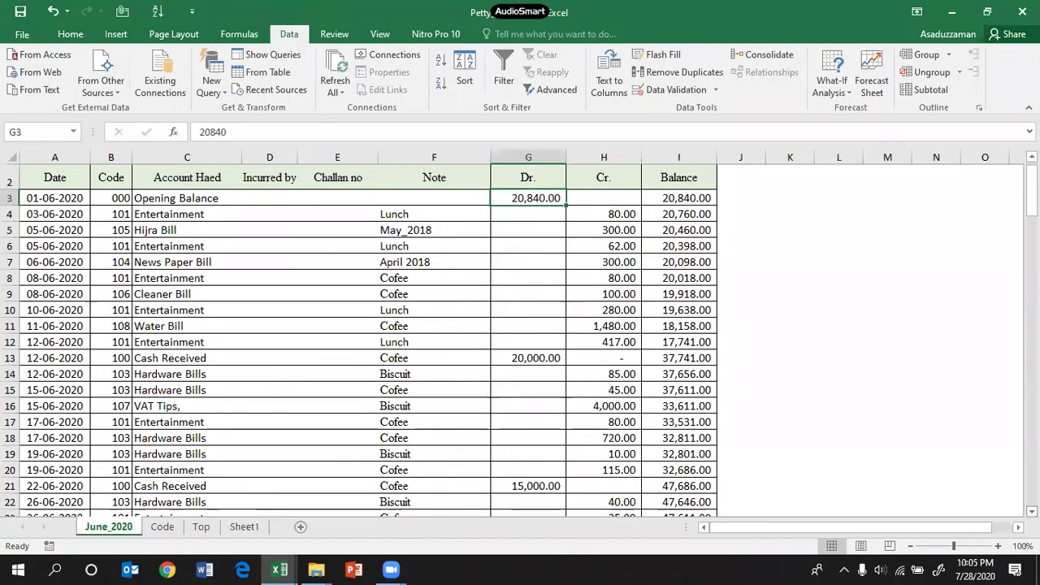
{"action": "left_click", "coordinate": [10, 178]}
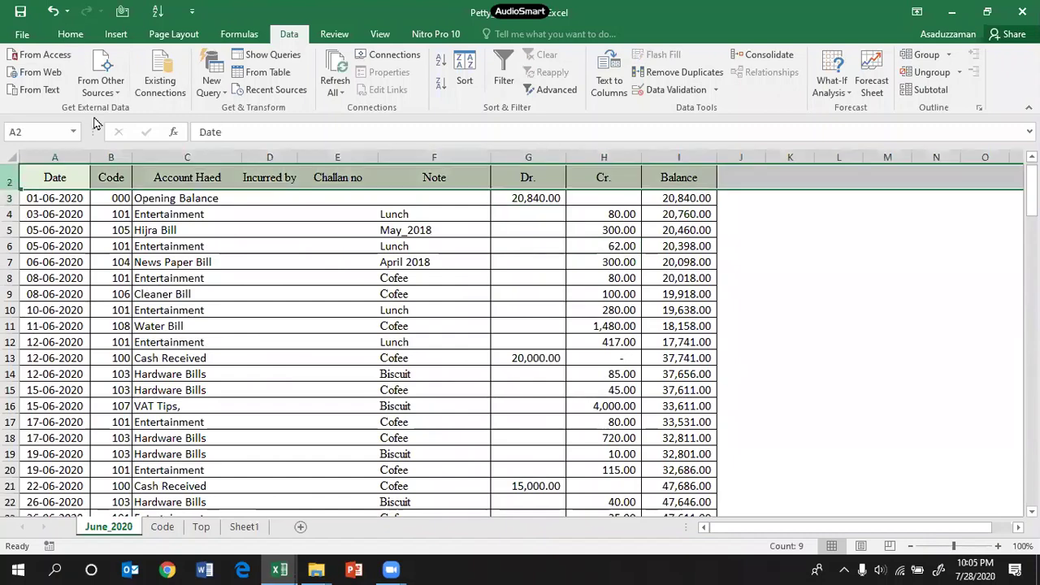
Step: Turn filters back on and filter Dr. to debits only, excluding dashes and blanks
{"action": "left_click", "coordinate": [501, 65]}
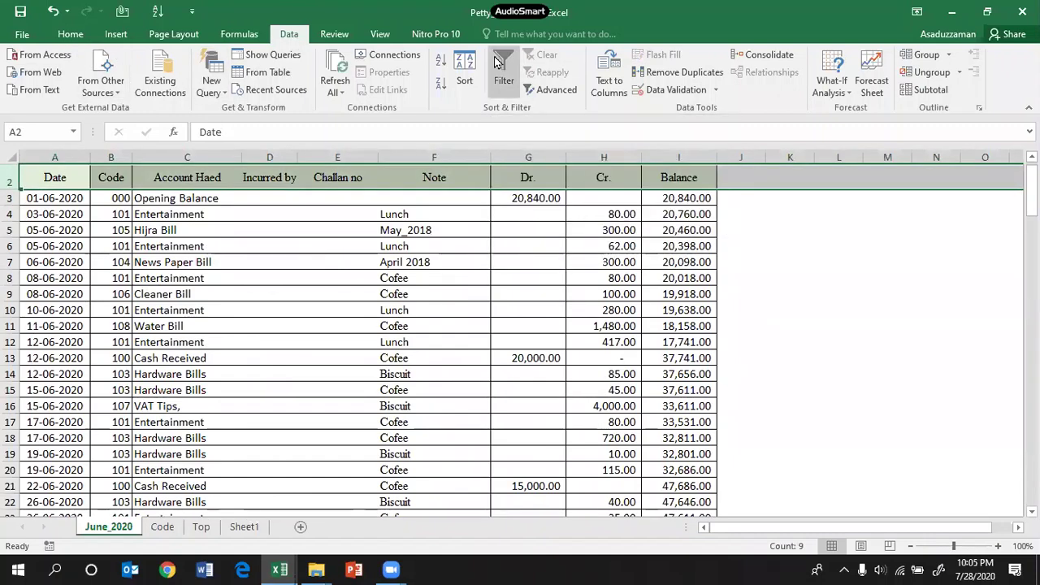
{"action": "left_click", "coordinate": [926, 327]}
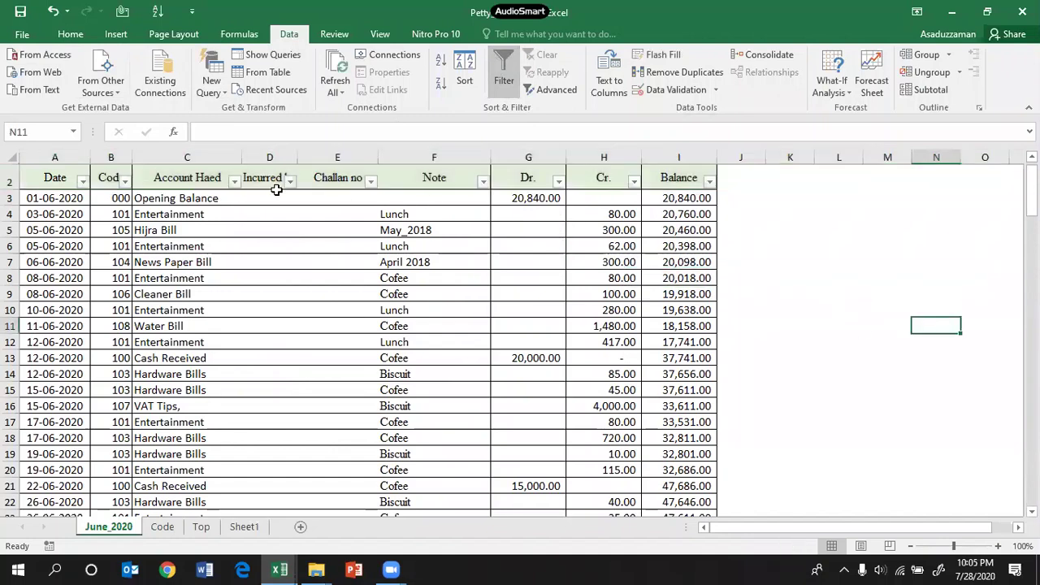
{"action": "left_click", "coordinate": [559, 182]}
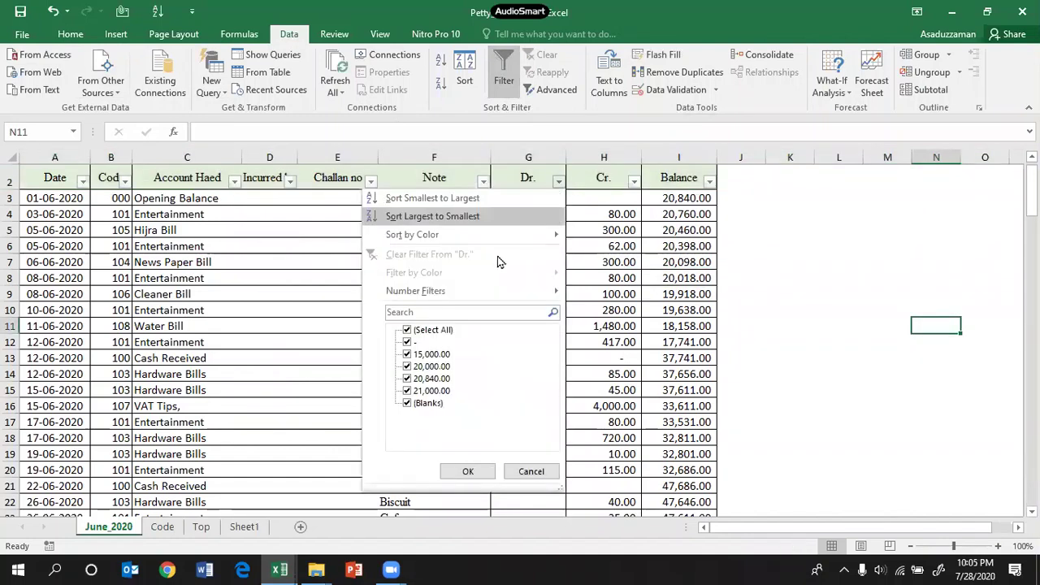
{"action": "left_click", "coordinate": [407, 342]}
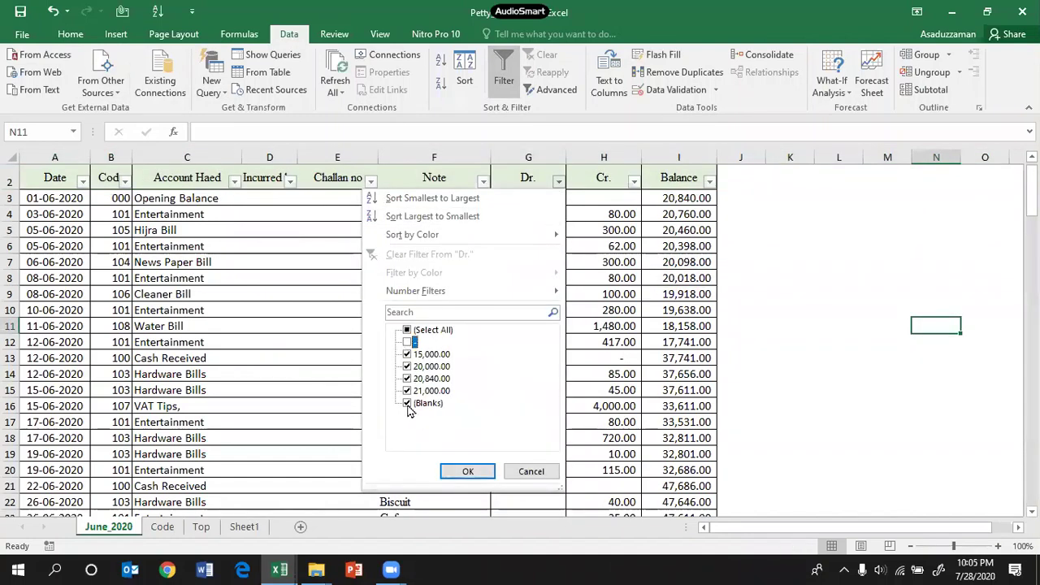
{"action": "left_click", "coordinate": [407, 403]}
{"action": "left_click", "coordinate": [468, 471]}
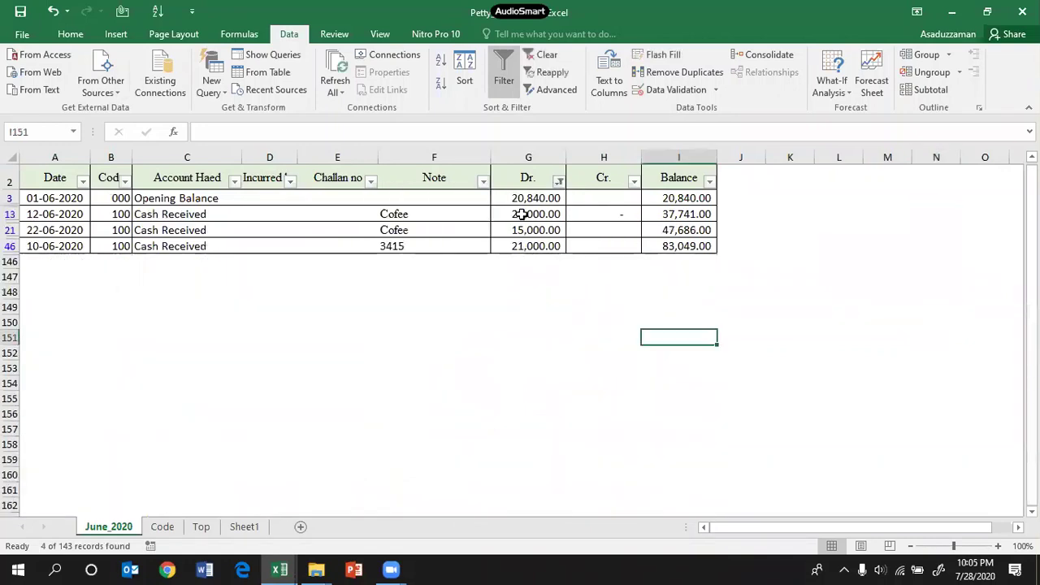
Step: Review the 4 filtered Cash Received debits and their codes, then clear the Dr. filter
{"action": "left_click_drag", "start_coordinate": [527, 216], "coordinate": [534, 242]}
{"action": "left_click_drag", "start_coordinate": [154, 214], "coordinate": [165, 241]}
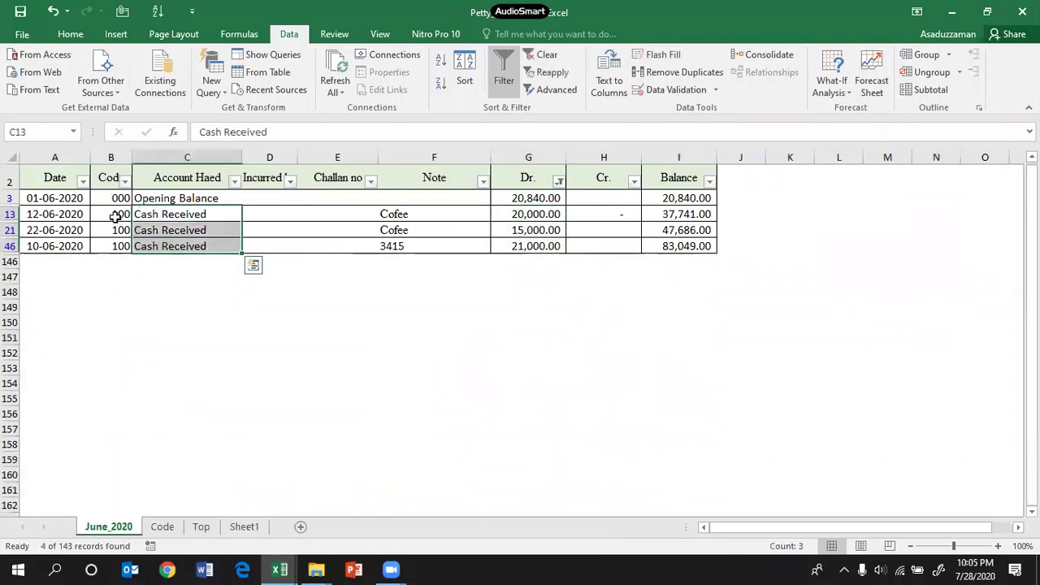
{"action": "left_click_drag", "start_coordinate": [116, 214], "coordinate": [117, 243]}
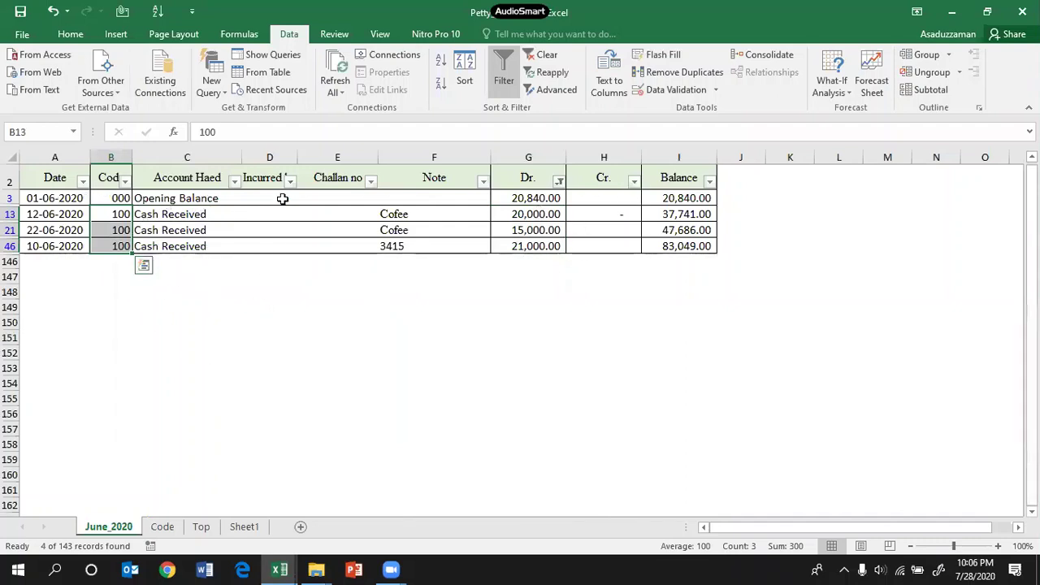
{"action": "left_click", "coordinate": [559, 180]}
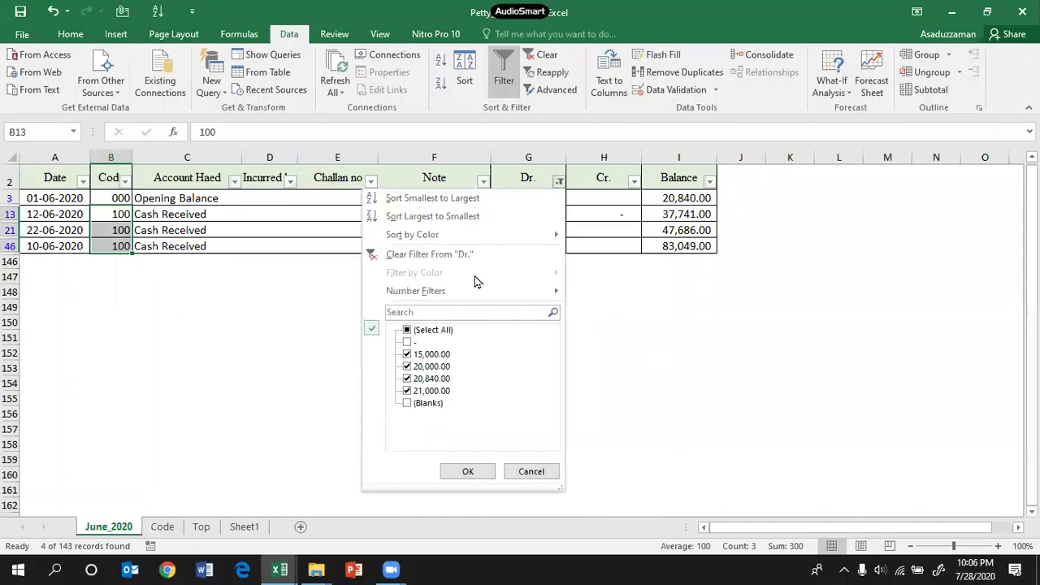
{"action": "left_click", "coordinate": [464, 255]}
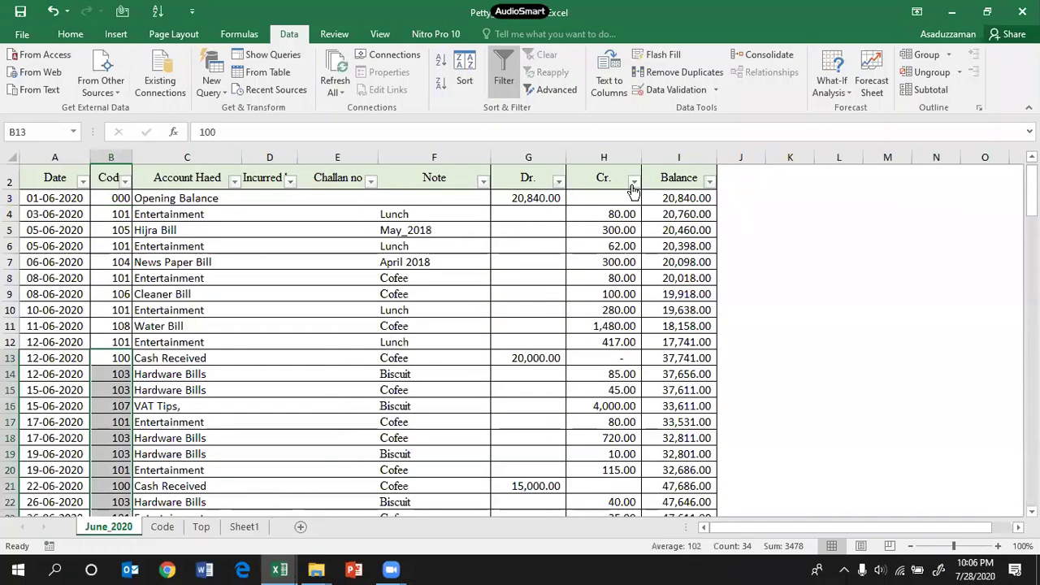
{"action": "left_click_drag", "start_coordinate": [167, 200], "coordinate": [160, 513]}
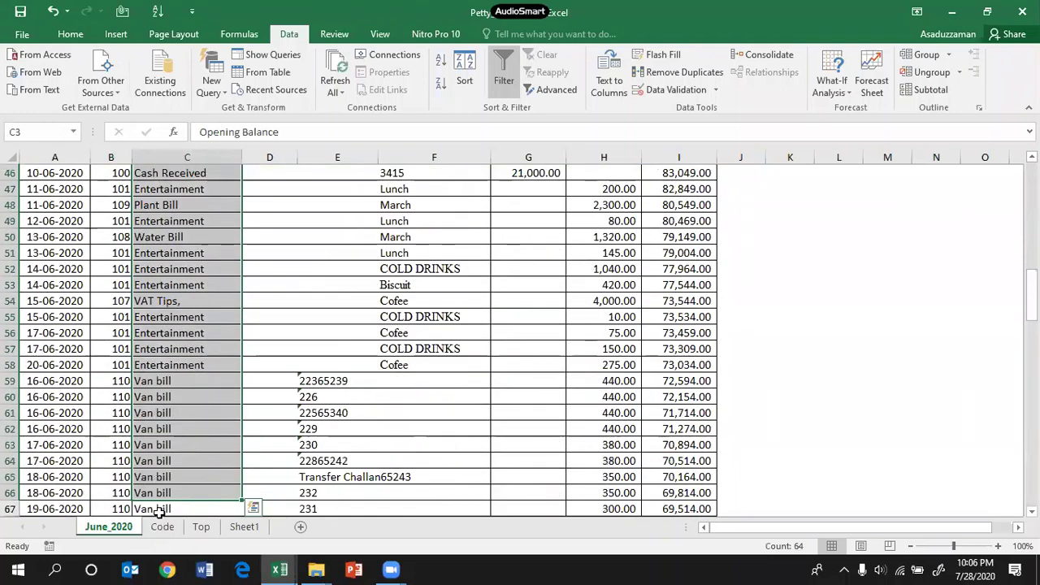
{"action": "left_click", "coordinate": [162, 527]}
{"action": "left_click", "coordinate": [408, 235]}
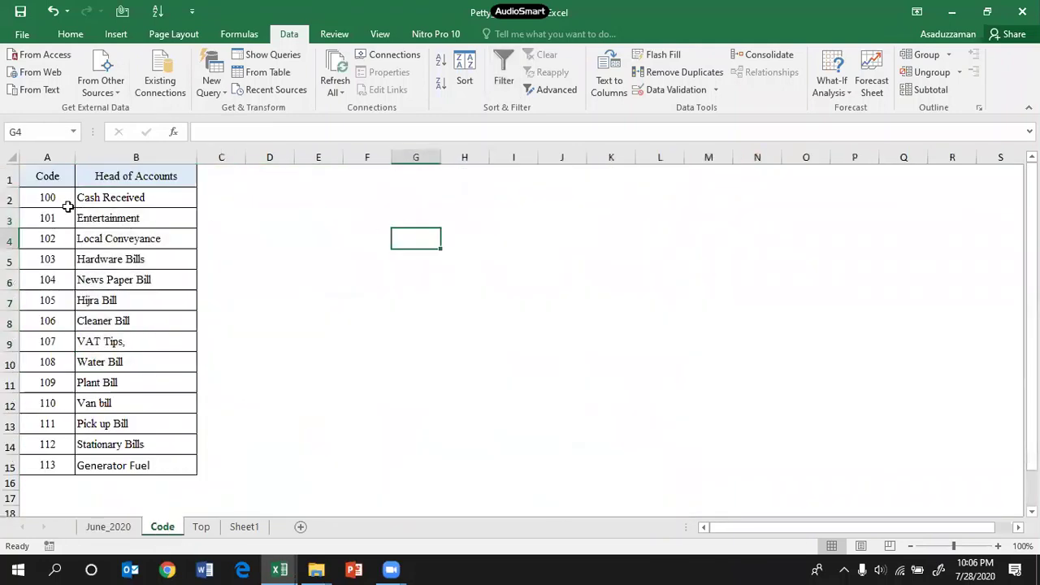
{"action": "left_click_drag", "start_coordinate": [46, 199], "coordinate": [47, 464]}
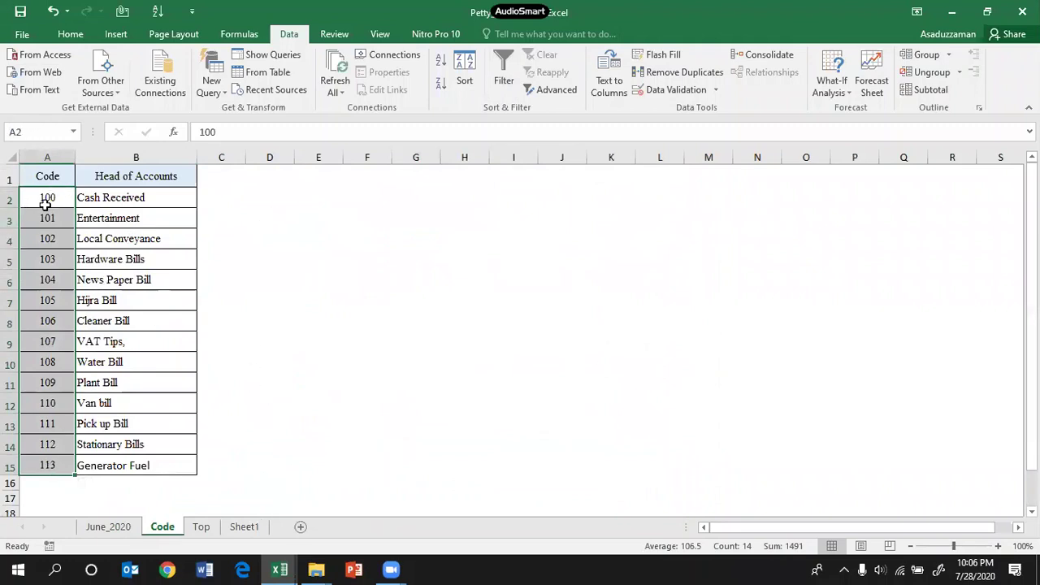
{"action": "left_click_drag", "start_coordinate": [41, 218], "coordinate": [113, 460]}
{"action": "left_click", "coordinate": [277, 299]}
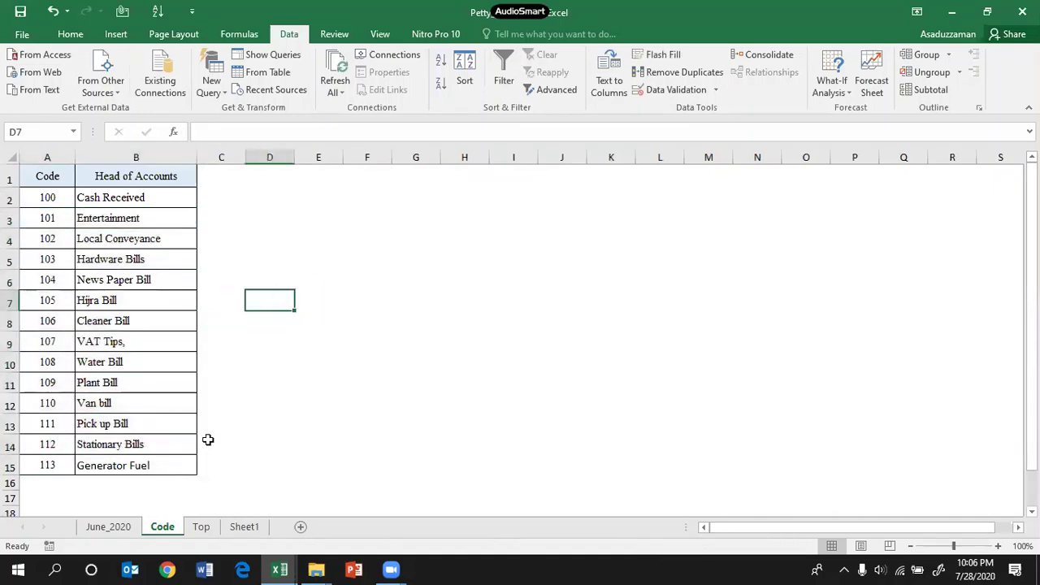
{"action": "left_click", "coordinate": [132, 528]}
{"action": "scroll", "coordinate": [292, 349], "scroll_direction": "up", "scroll_amount": 12}
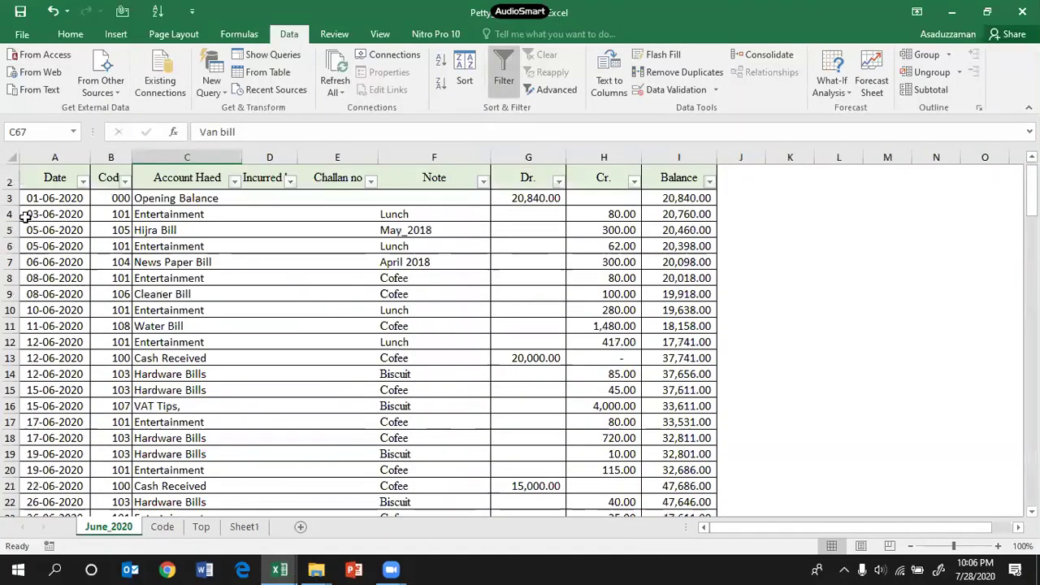
Step: Insert blank rows 4–5 and copy the 01-06-2020 date down into A4
{"action": "left_click_drag", "start_coordinate": [6, 214], "coordinate": [6, 246]}
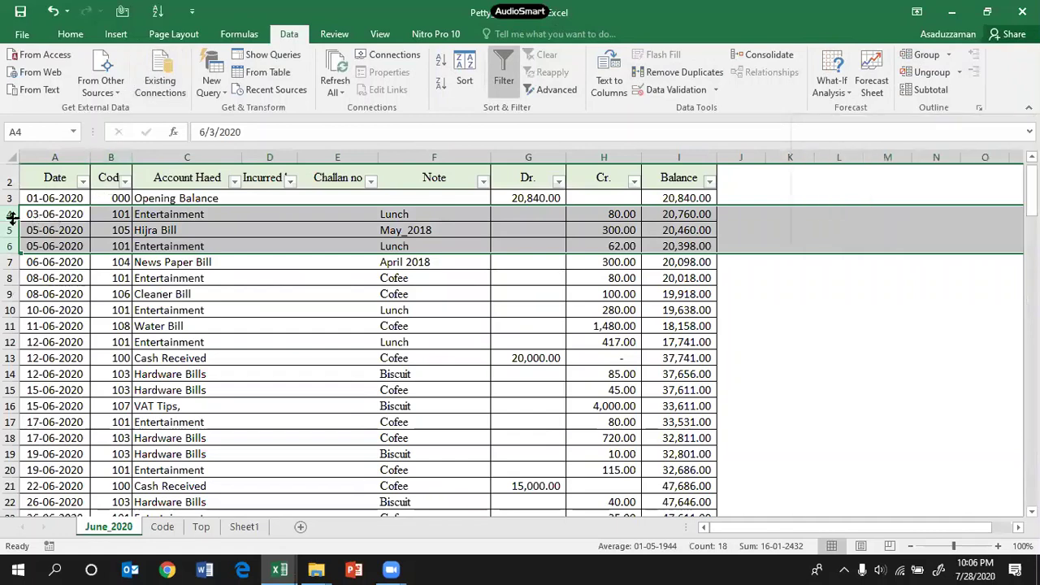
{"action": "left_click_drag", "start_coordinate": [12, 217], "coordinate": [10, 232]}
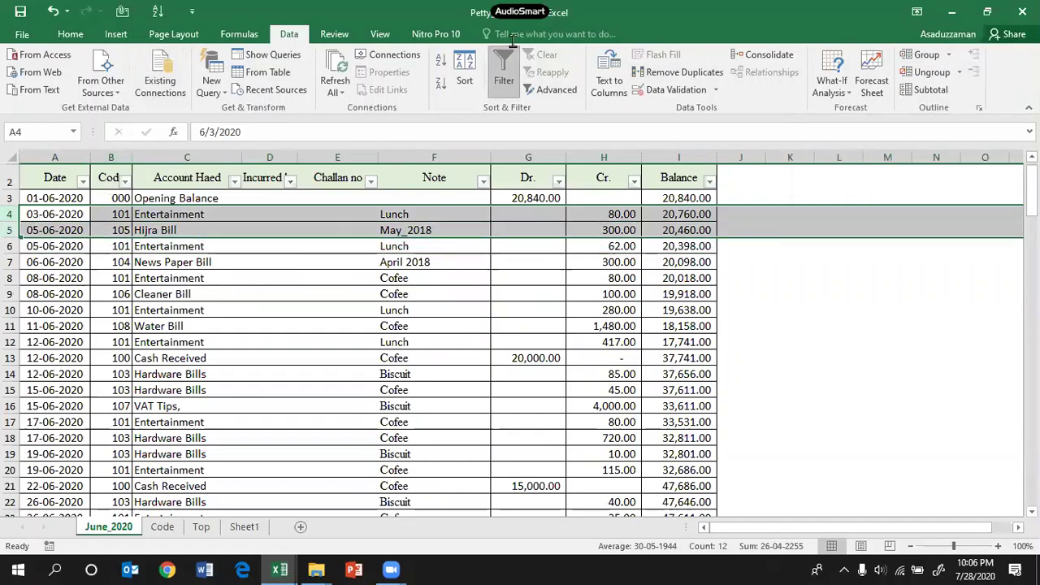
{"action": "left_click", "coordinate": [69, 33]}
{"action": "key", "text": "ctrl+shift+plus"}
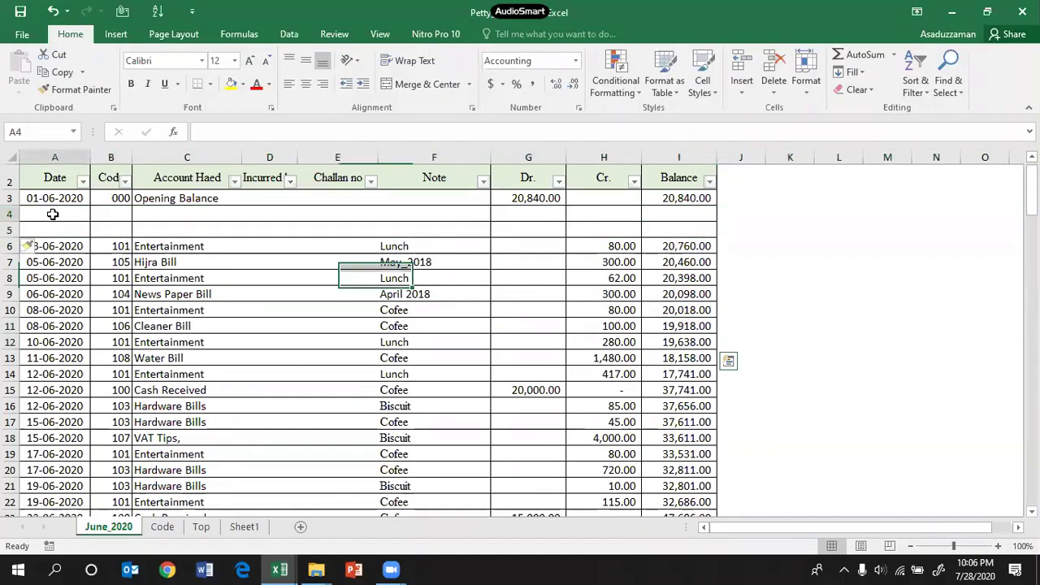
{"action": "key", "text": "ctrl+d"}
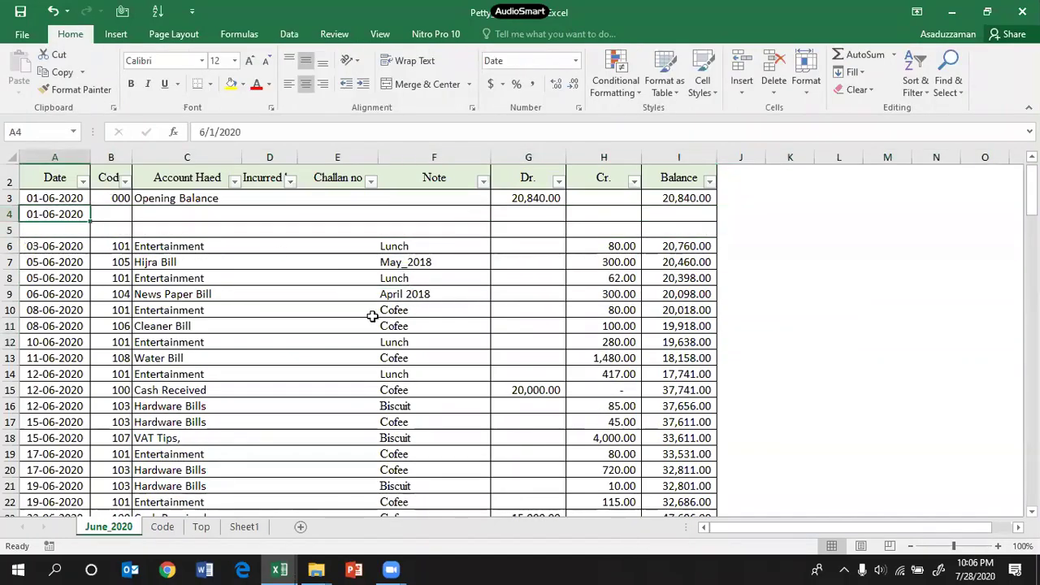
{"action": "left_click", "coordinate": [123, 216]}
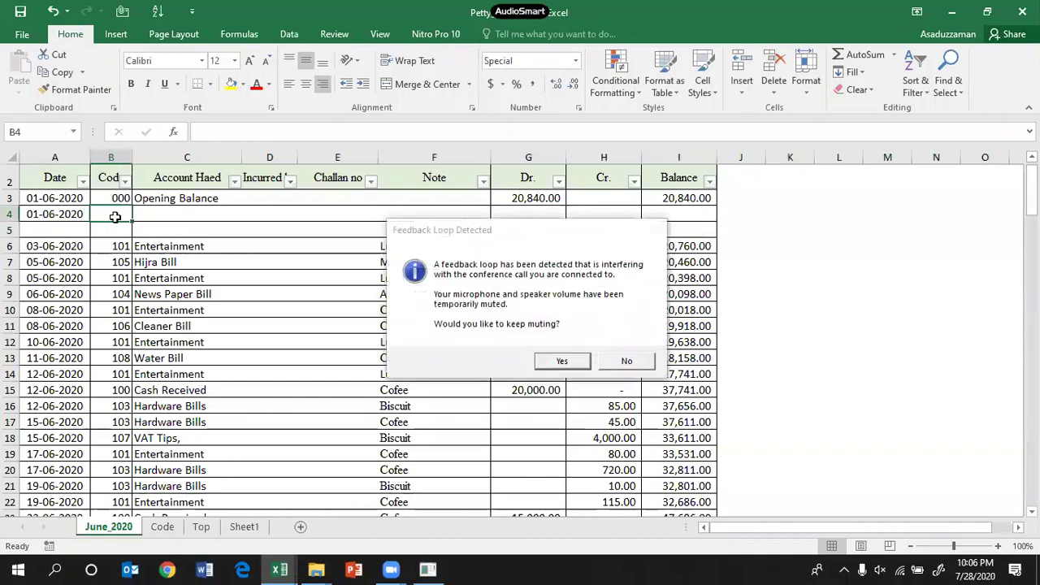
{"action": "left_click", "coordinate": [627, 361]}
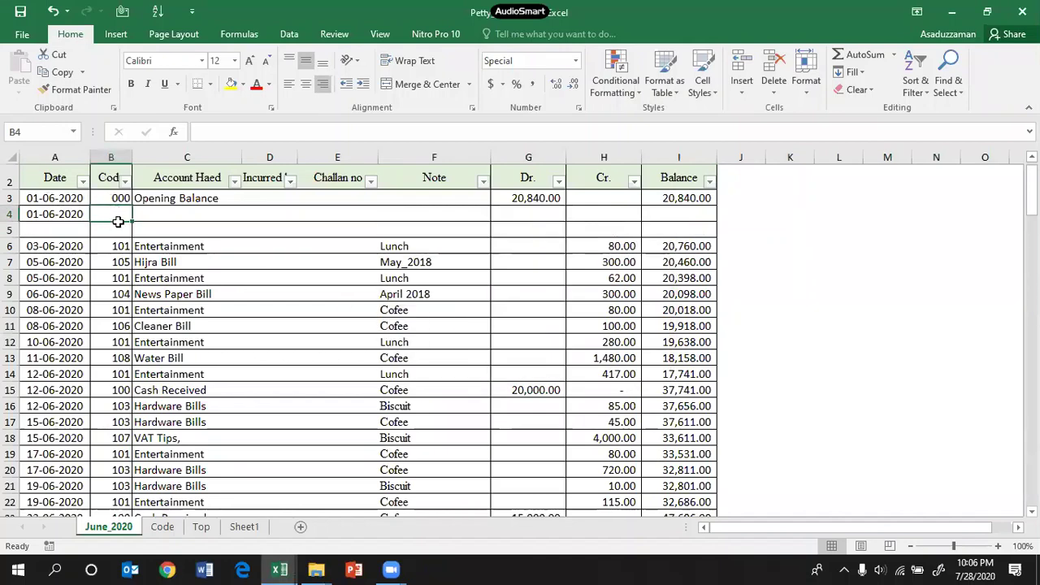
{"action": "left_click_drag", "start_coordinate": [112, 214], "coordinate": [114, 229]}
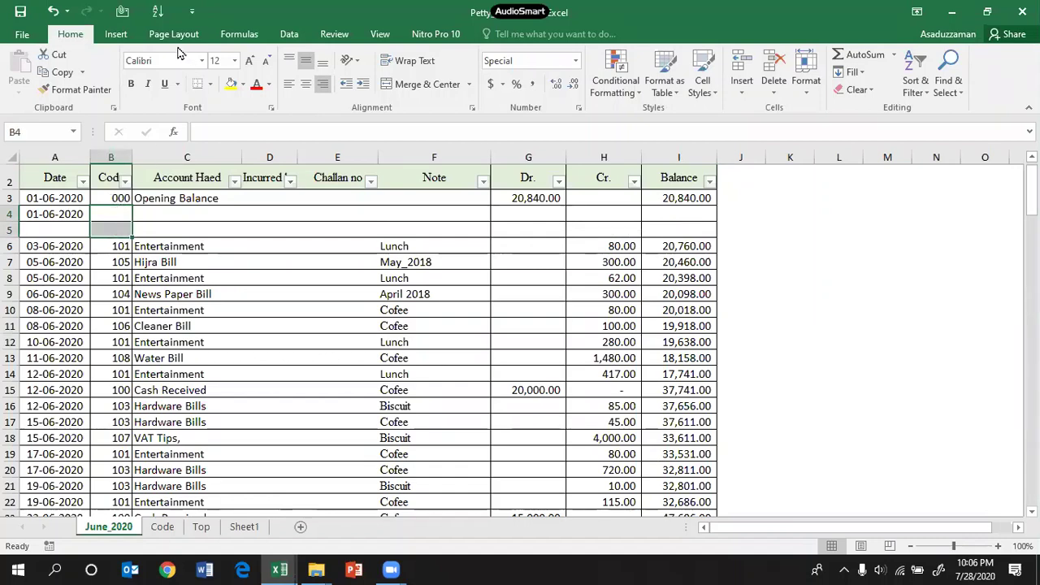
Step: Open Data Validation for B4 and set Allow to List
{"action": "left_click", "coordinate": [289, 34]}
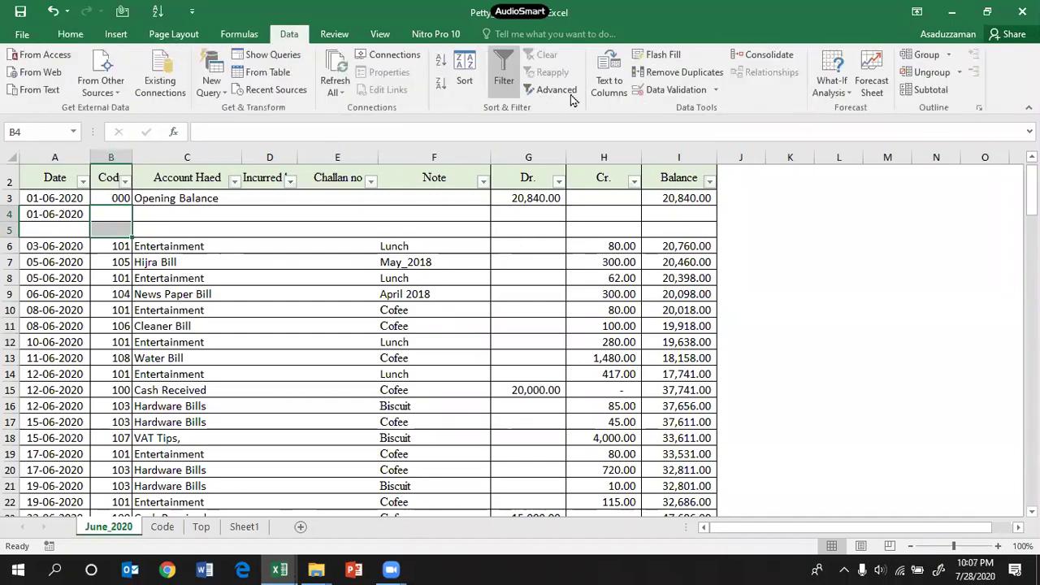
{"action": "left_click", "coordinate": [715, 90]}
{"action": "left_click", "coordinate": [706, 111]}
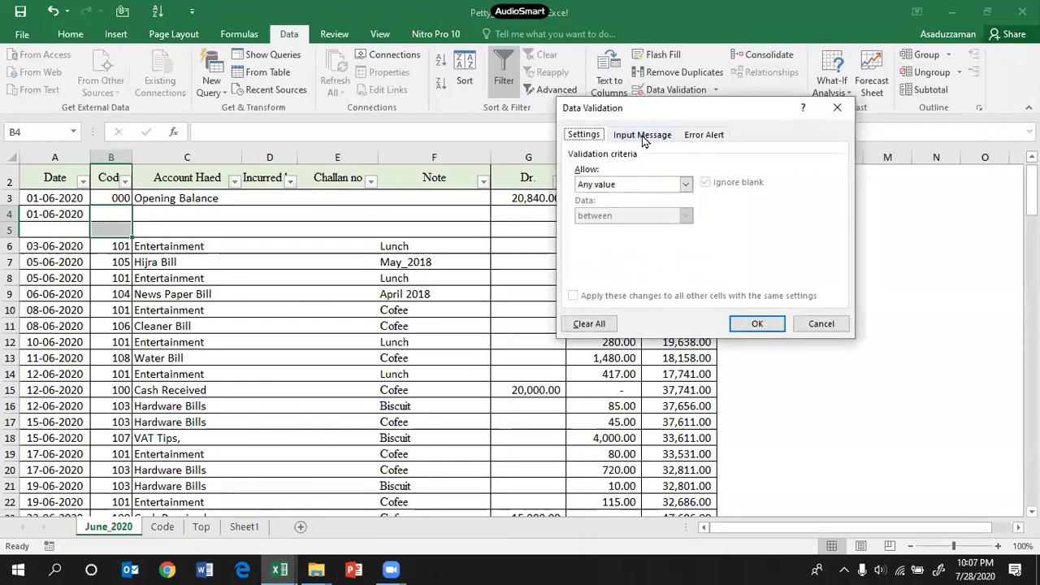
{"action": "left_click", "coordinate": [643, 137]}
{"action": "left_click", "coordinate": [705, 136]}
{"action": "left_click", "coordinate": [584, 136]}
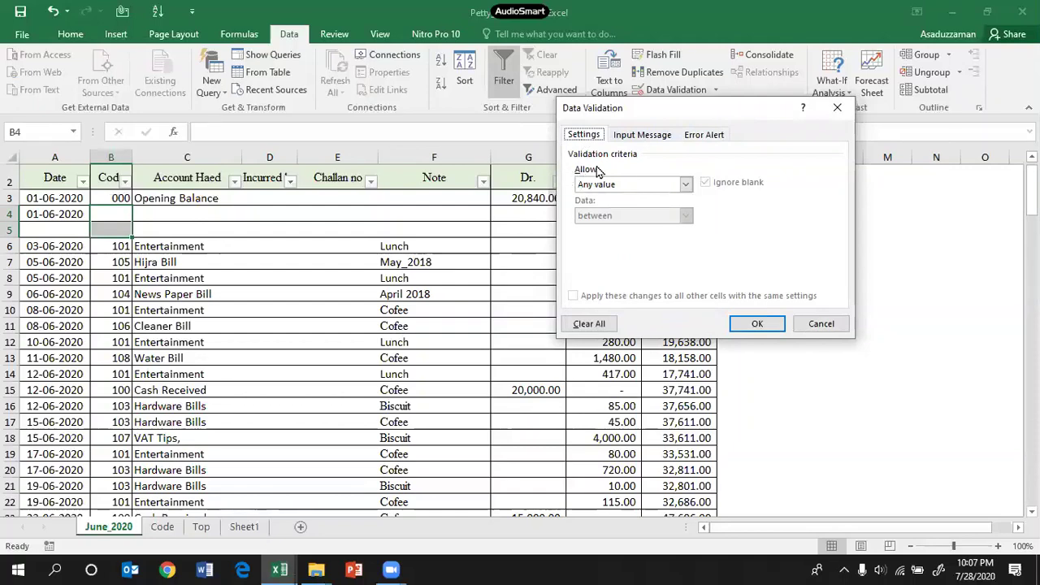
{"action": "left_click", "coordinate": [686, 185]}
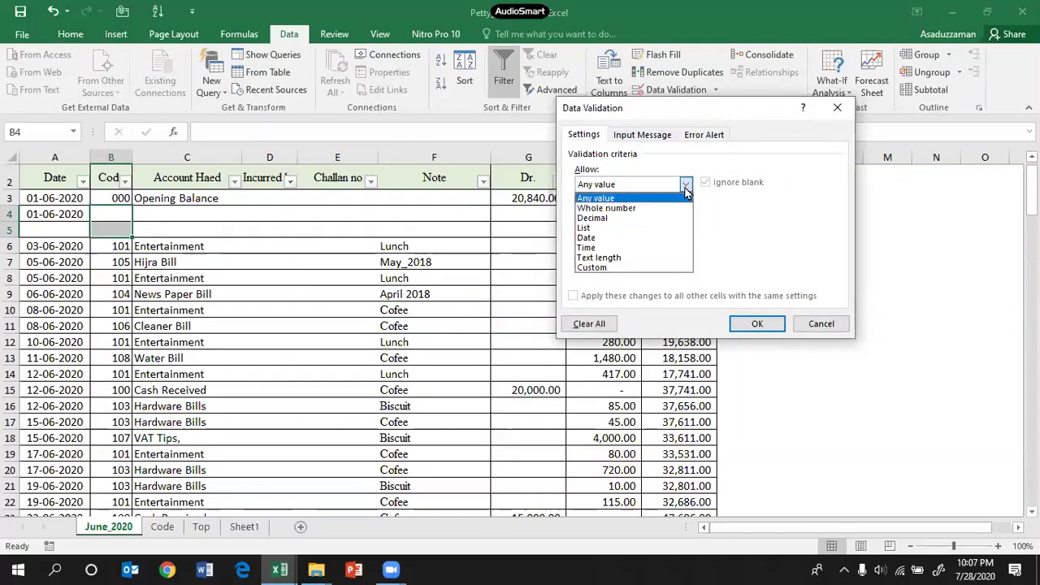
{"action": "left_click", "coordinate": [613, 230]}
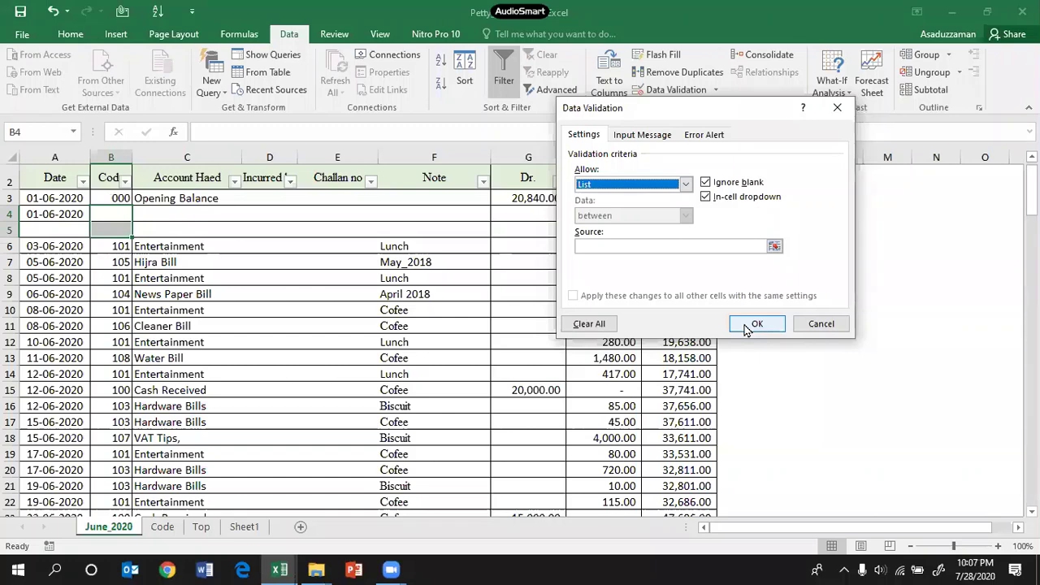
{"action": "left_click", "coordinate": [746, 329]}
{"action": "left_click", "coordinate": [592, 259]}
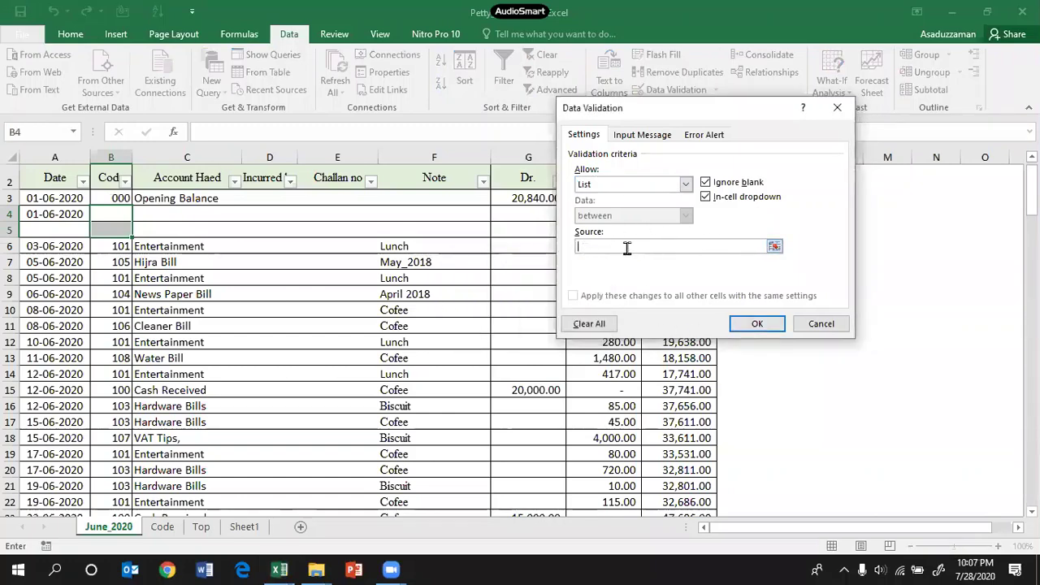
Step: Set the list source to Code!$A$2:$A$15 and apply the validation
{"action": "left_click", "coordinate": [774, 246]}
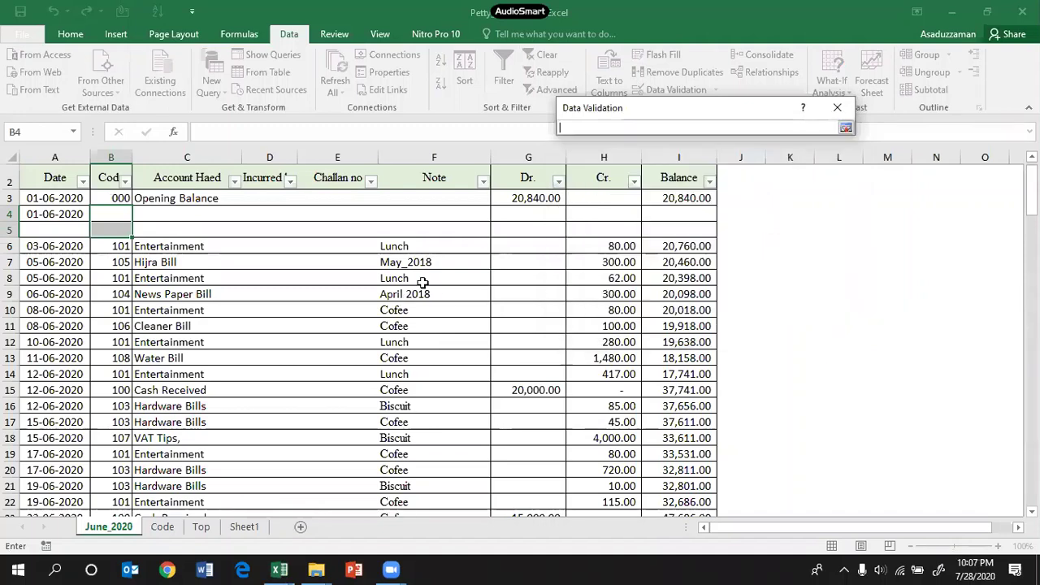
{"action": "left_click", "coordinate": [162, 526]}
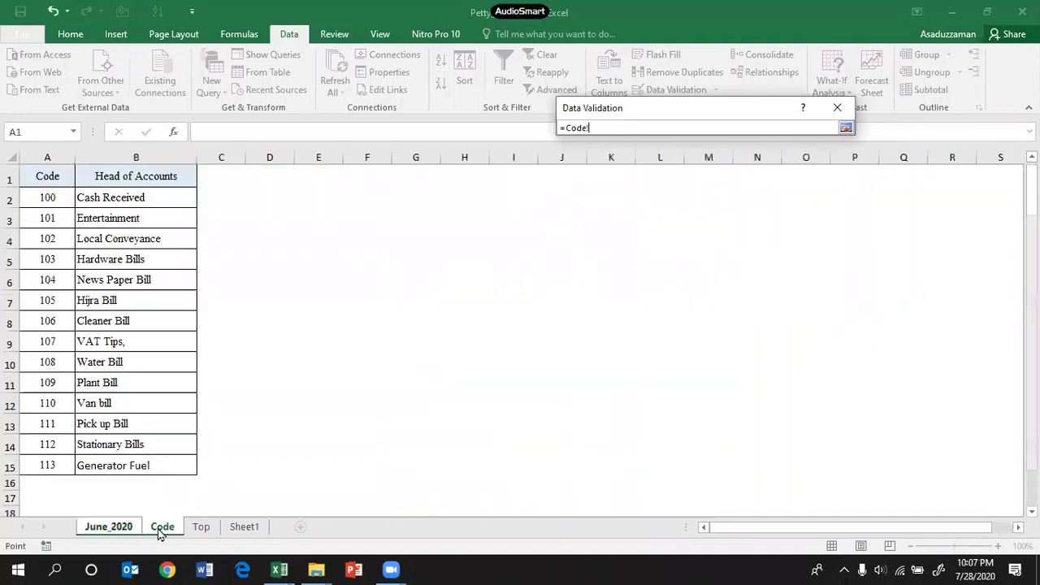
{"action": "left_click_drag", "start_coordinate": [49, 199], "coordinate": [6, 463]}
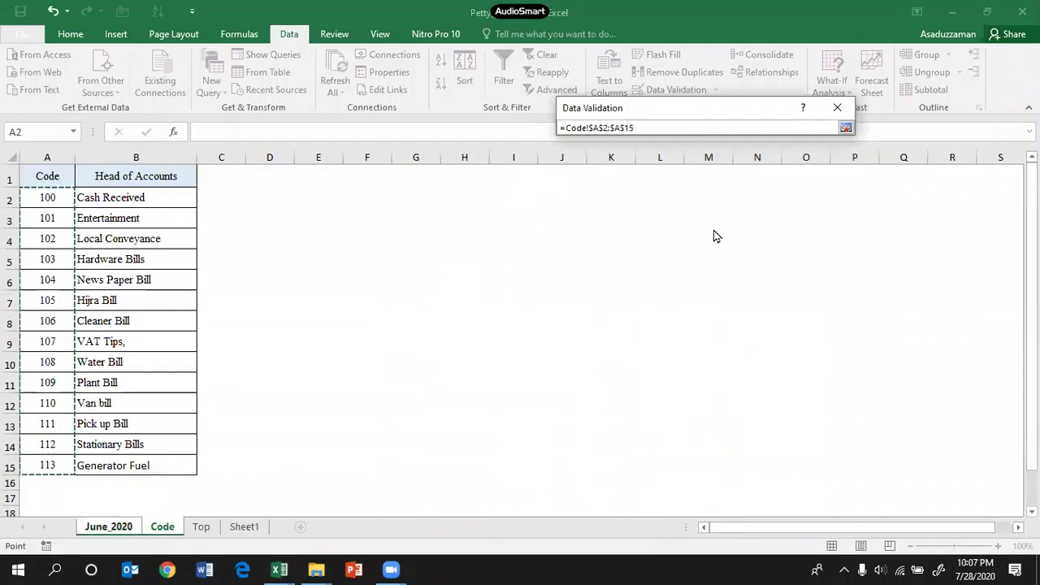
{"action": "key", "text": "Return"}
{"action": "left_click", "coordinate": [751, 323]}
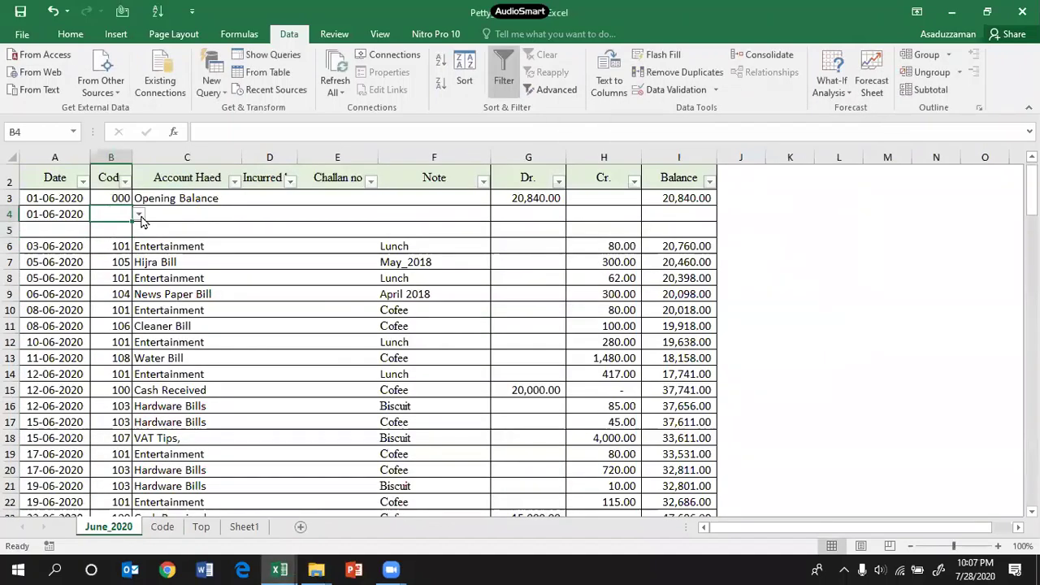
Step: Zoom the sheet to 120% and choose code 101 from B4's dropdown
{"action": "left_click", "coordinate": [998, 545]}
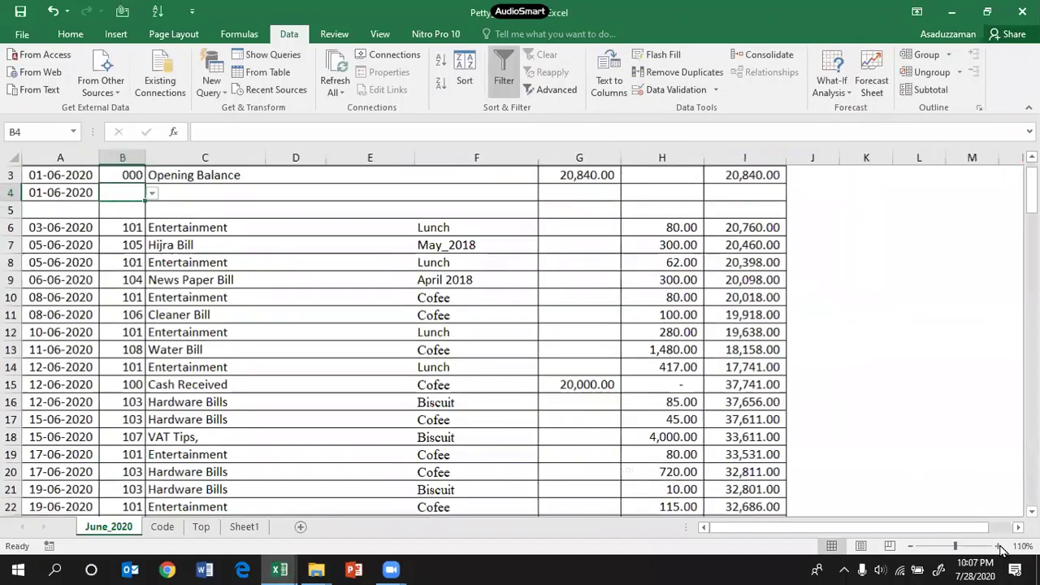
{"action": "left_click", "coordinate": [998, 545]}
{"action": "left_click", "coordinate": [276, 261]}
{"action": "scroll", "coordinate": [244, 252], "scroll_direction": "up", "scroll_amount": 3}
{"action": "left_click", "coordinate": [142, 260]}
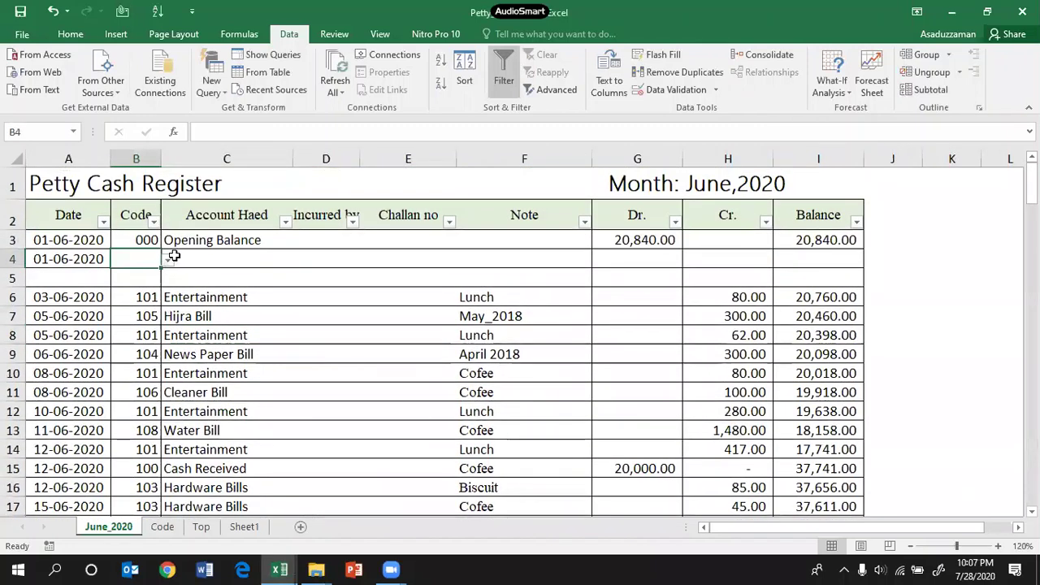
{"action": "left_click", "coordinate": [168, 259]}
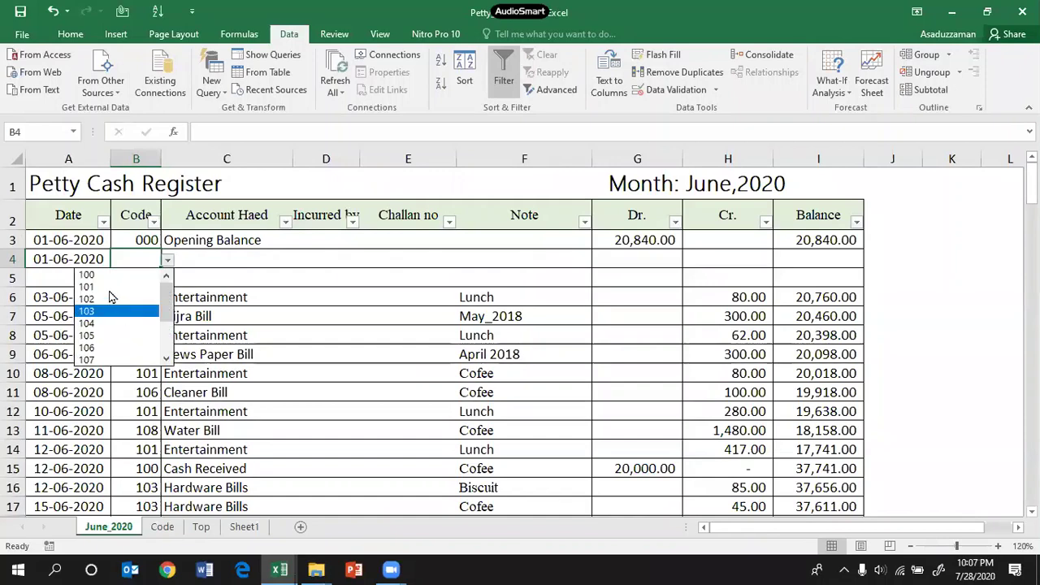
{"action": "left_click", "coordinate": [118, 283]}
Step: Enter Entertainment as the account head and 200 in the Cr. column of row 4
{"action": "left_click", "coordinate": [236, 255]}
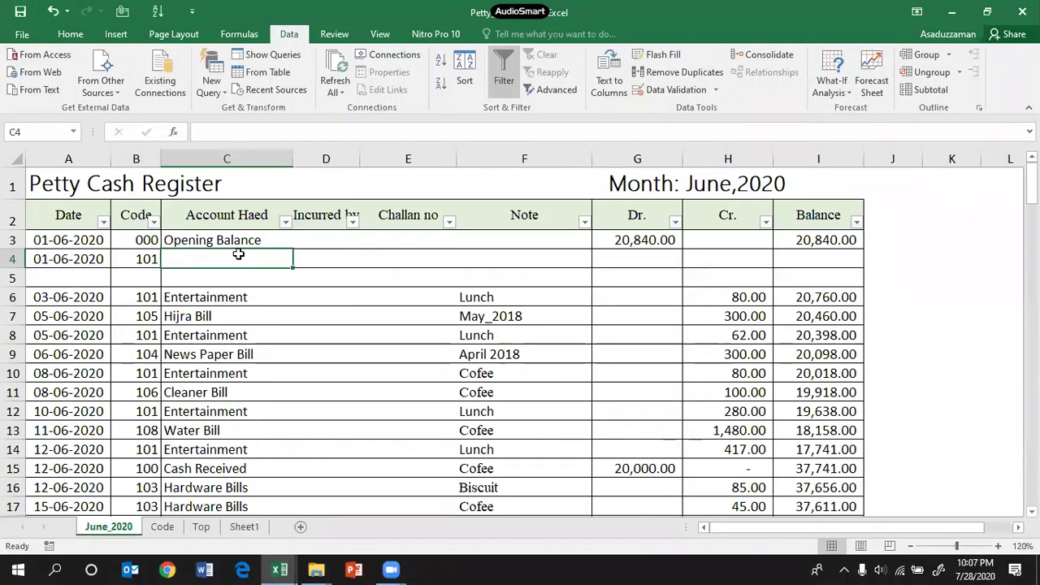
{"action": "type", "text": "En"}
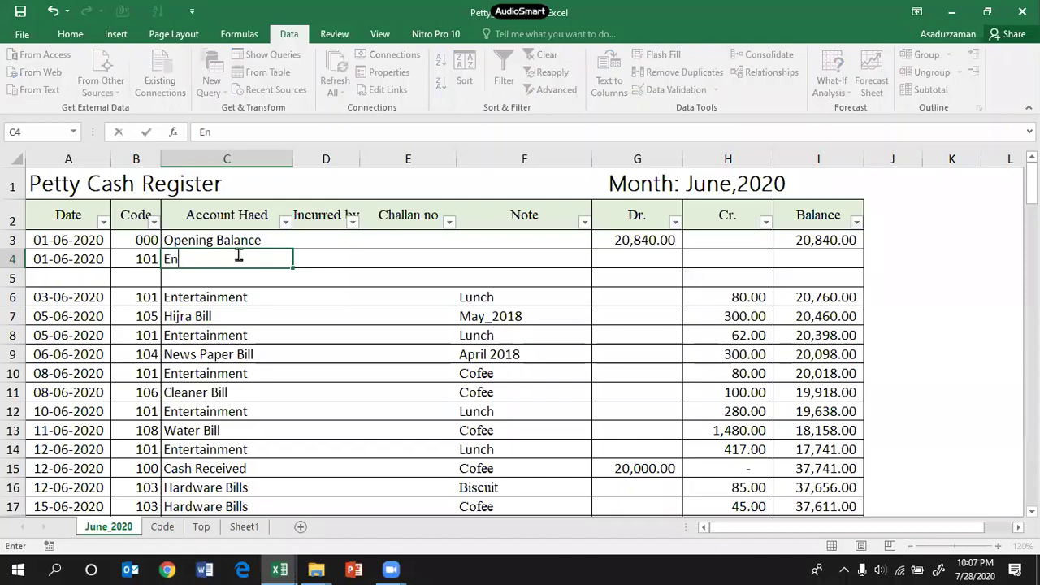
{"action": "type", "text": "tertainment"}
{"action": "key", "text": "Tab"}
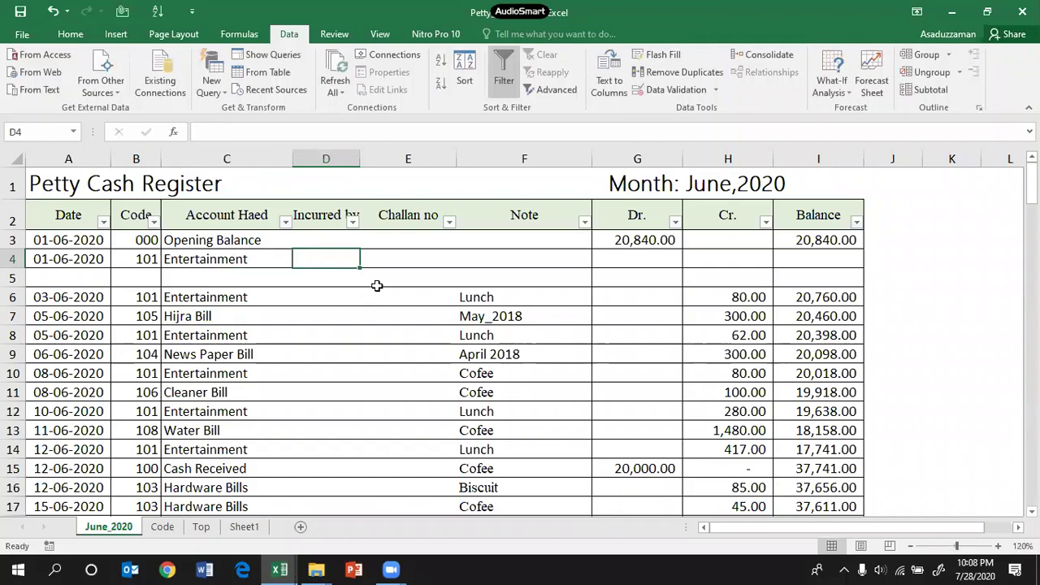
{"action": "key", "text": "Tab"}
{"action": "key", "text": "Tab"}
{"action": "key", "text": "Tab"}
{"action": "key", "text": "Tab"}
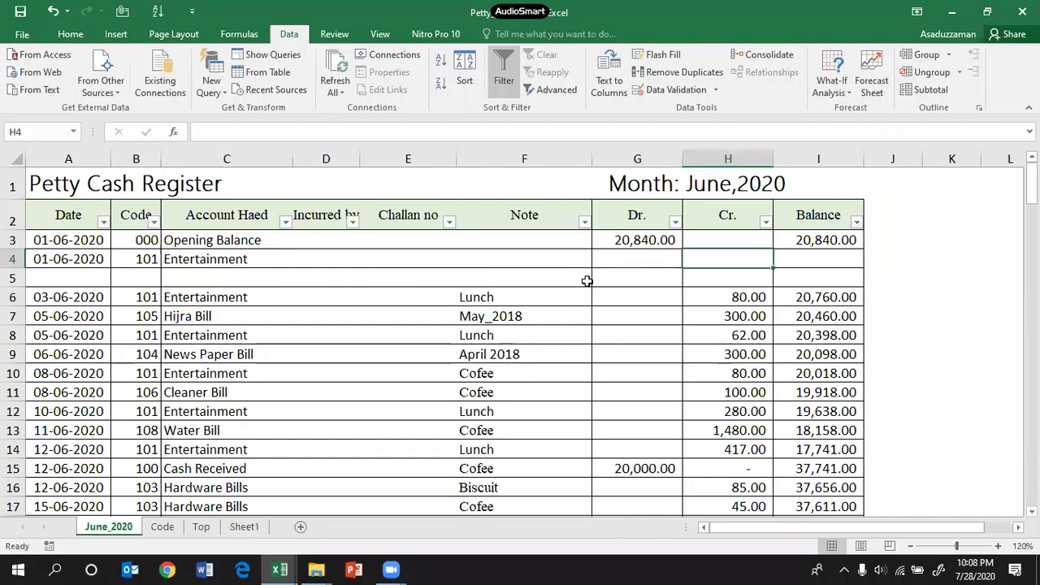
{"action": "type", "text": "200"}
{"action": "key", "text": "Return"}
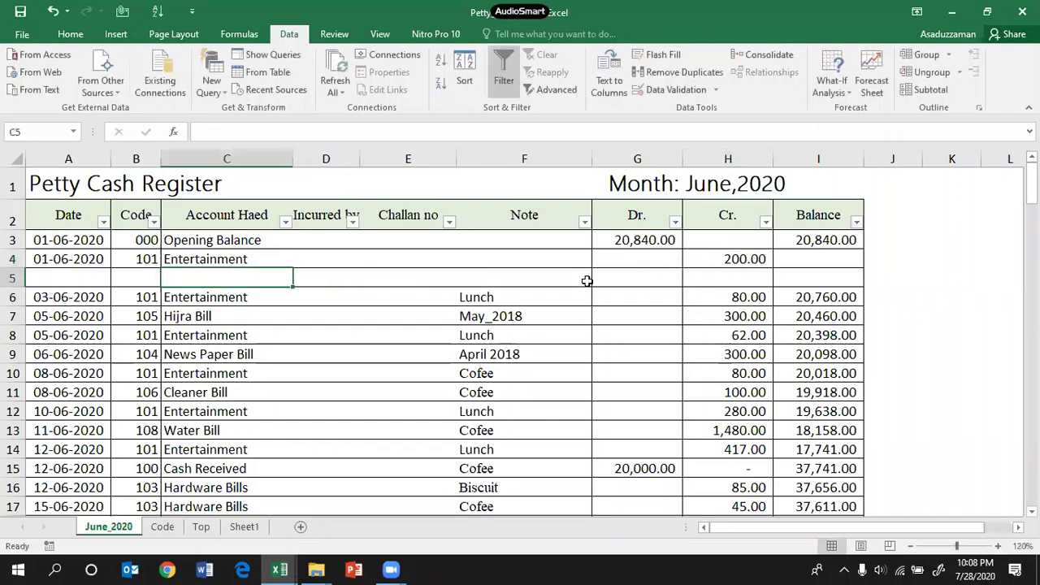
Step: Check the I3 opening balance formula and G3 debit, then select rows 6–33
{"action": "left_click", "coordinate": [840, 237]}
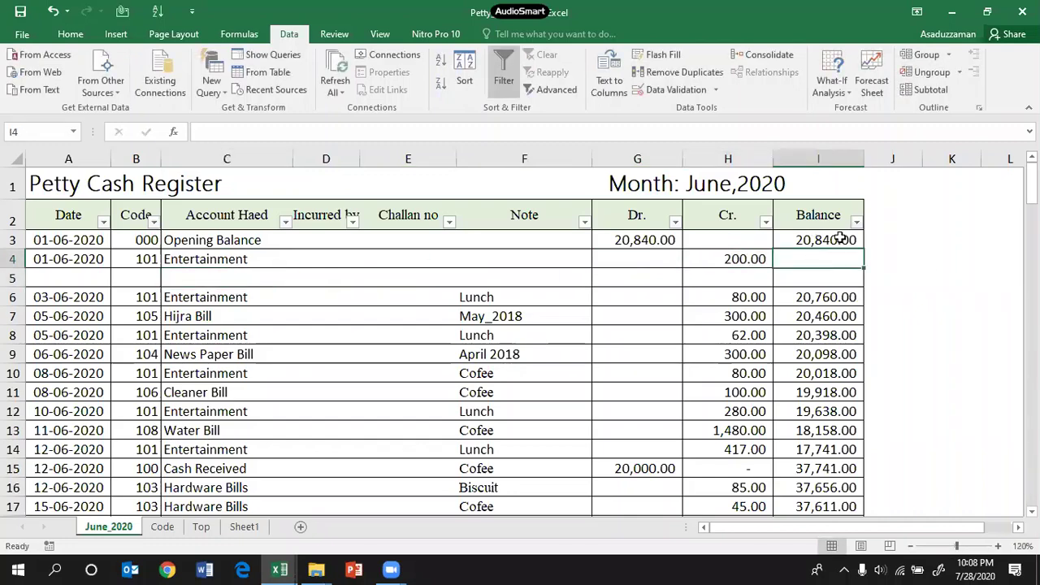
{"action": "left_click", "coordinate": [623, 235]}
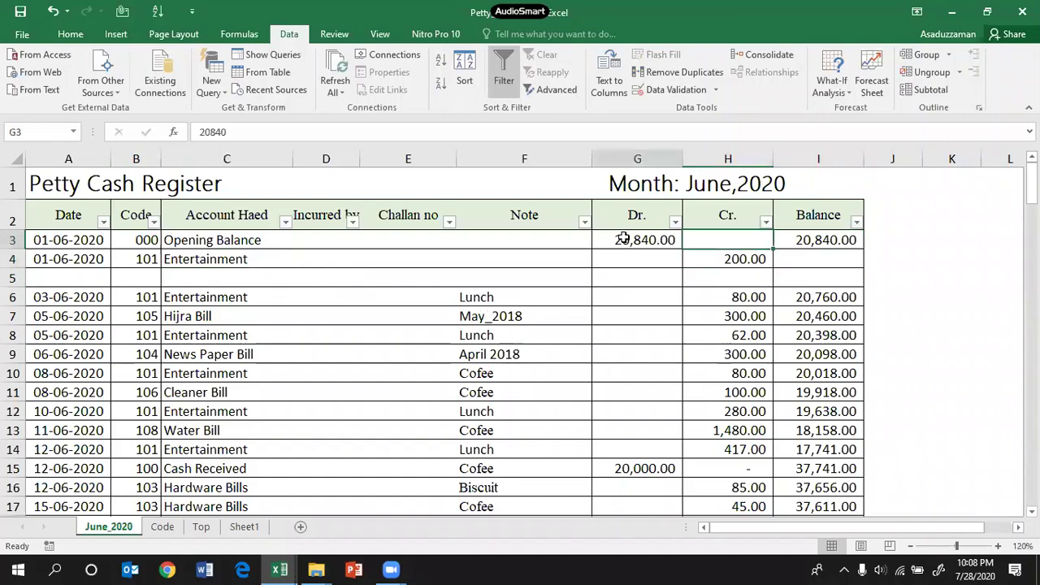
{"action": "left_click", "coordinate": [827, 244]}
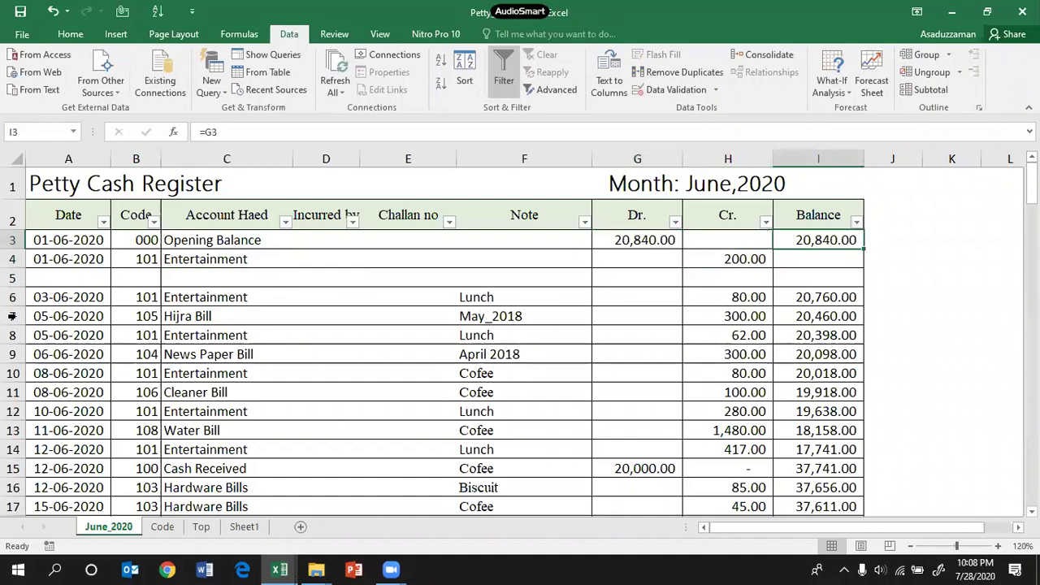
{"action": "left_click_drag", "start_coordinate": [12, 297], "coordinate": [13, 482]}
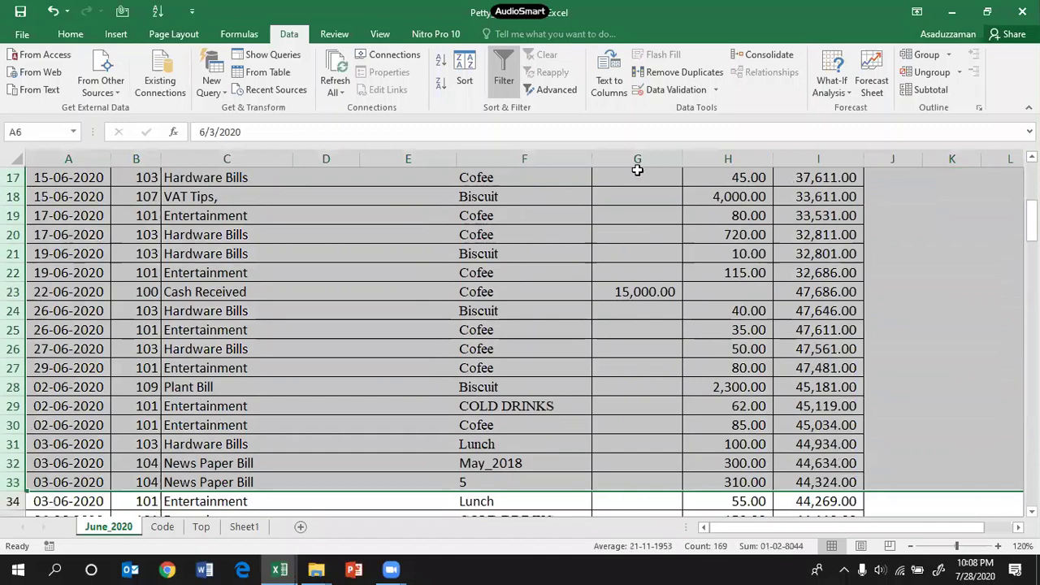
Step: Group and collapse rows 6–33, then group and collapse rows 34–144
{"action": "left_click", "coordinate": [907, 61]}
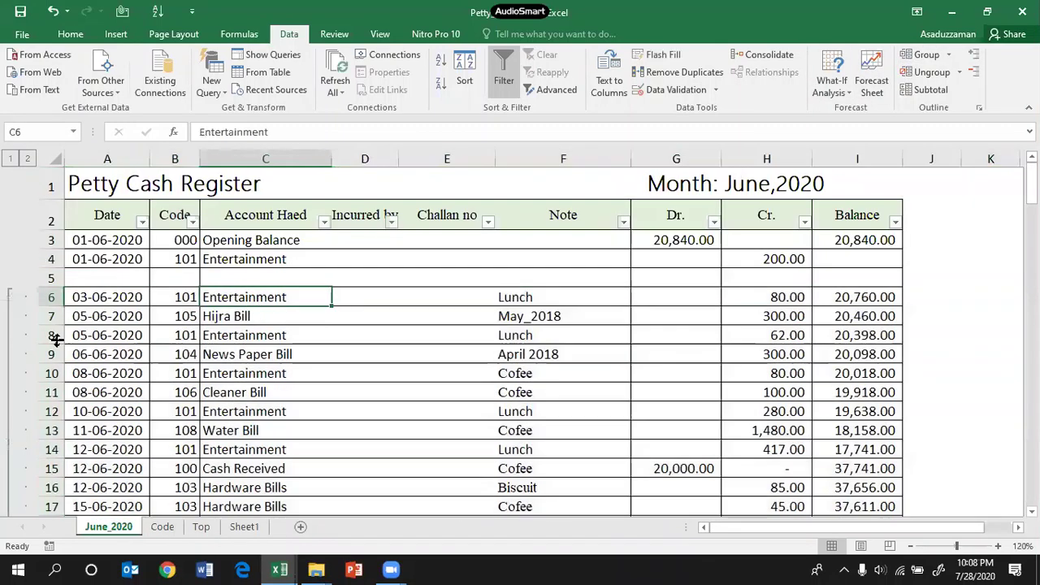
{"action": "left_click", "coordinate": [10, 298]}
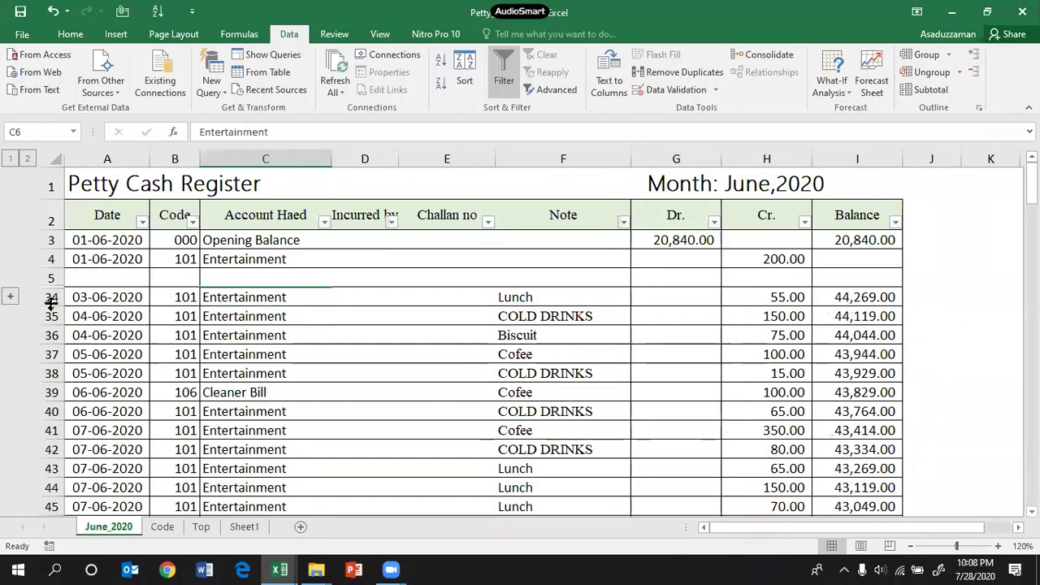
{"action": "left_click_drag", "start_coordinate": [50, 300], "coordinate": [60, 429]}
{"action": "scroll", "coordinate": [391, 349], "scroll_direction": "up", "scroll_amount": 20}
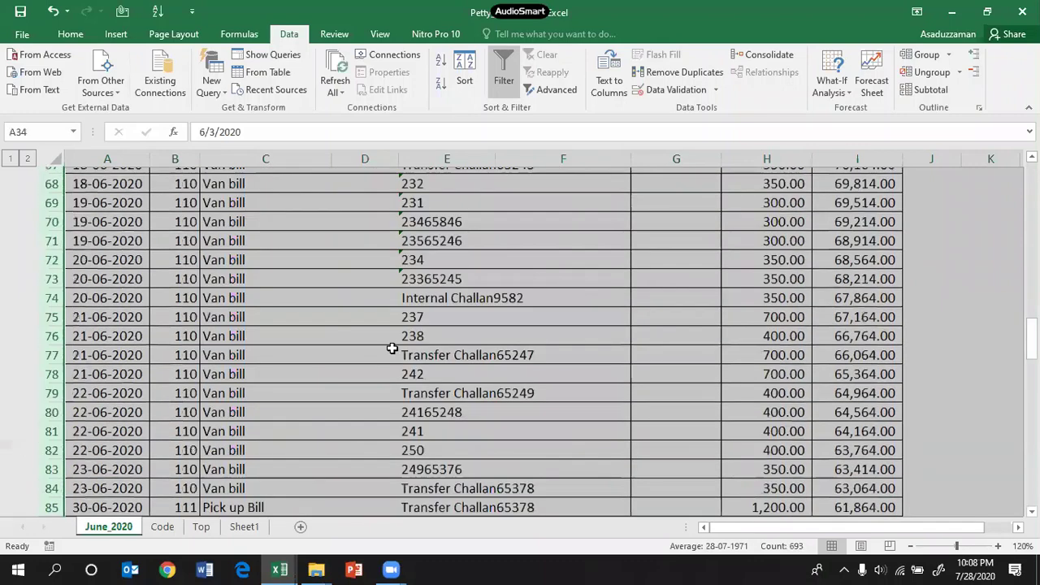
{"action": "scroll", "coordinate": [391, 348], "scroll_direction": "up", "scroll_amount": 11}
{"action": "left_click", "coordinate": [925, 55]}
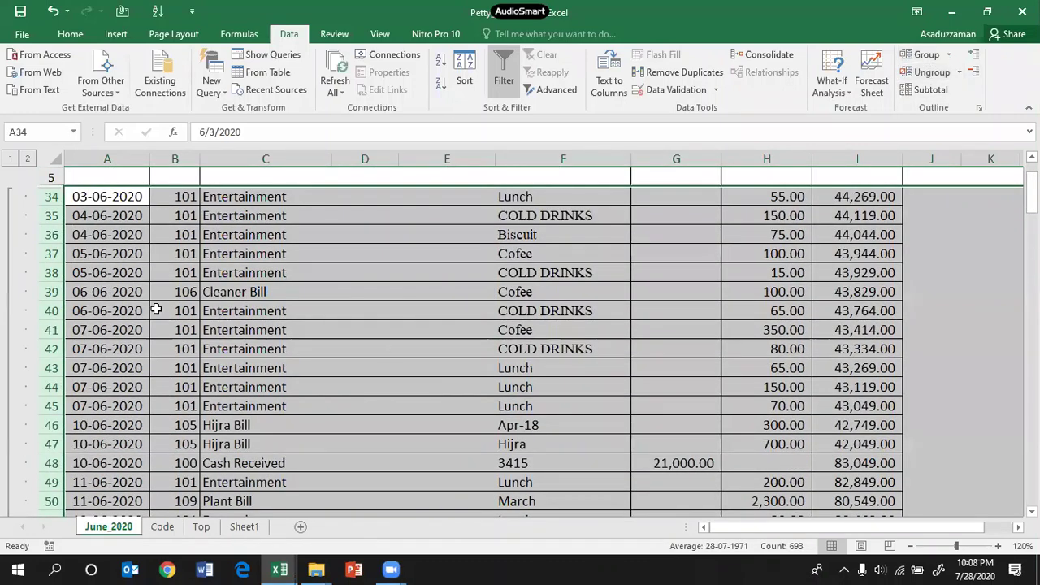
{"action": "left_click", "coordinate": [10, 373]}
Step: Check the 200.00 credit in H4, the opening debit in G3 and the empty H3
{"action": "scroll", "coordinate": [387, 297], "scroll_direction": "up", "scroll_amount": 2}
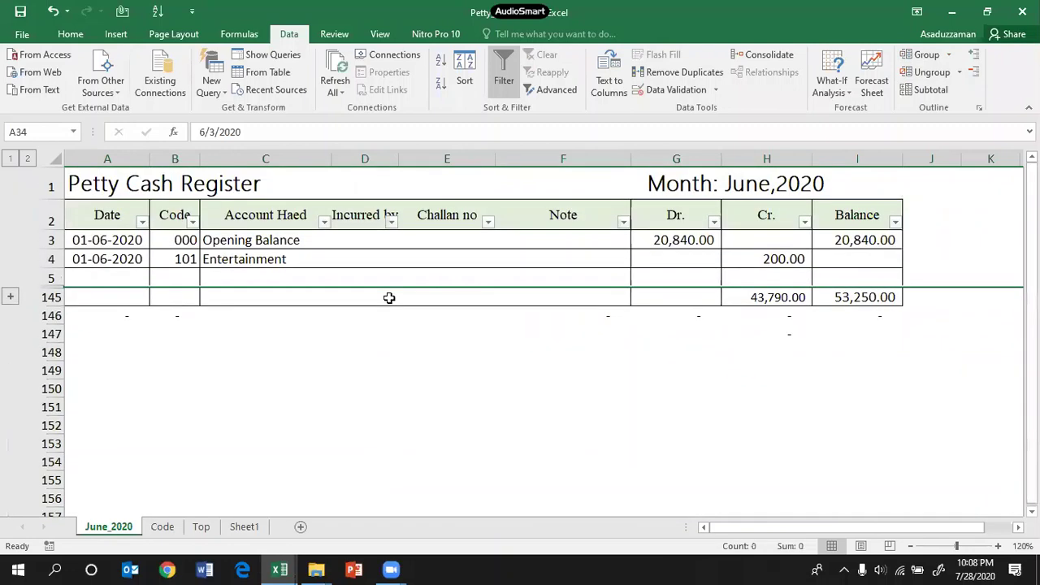
{"action": "left_click", "coordinate": [239, 410]}
{"action": "left_click", "coordinate": [786, 257]}
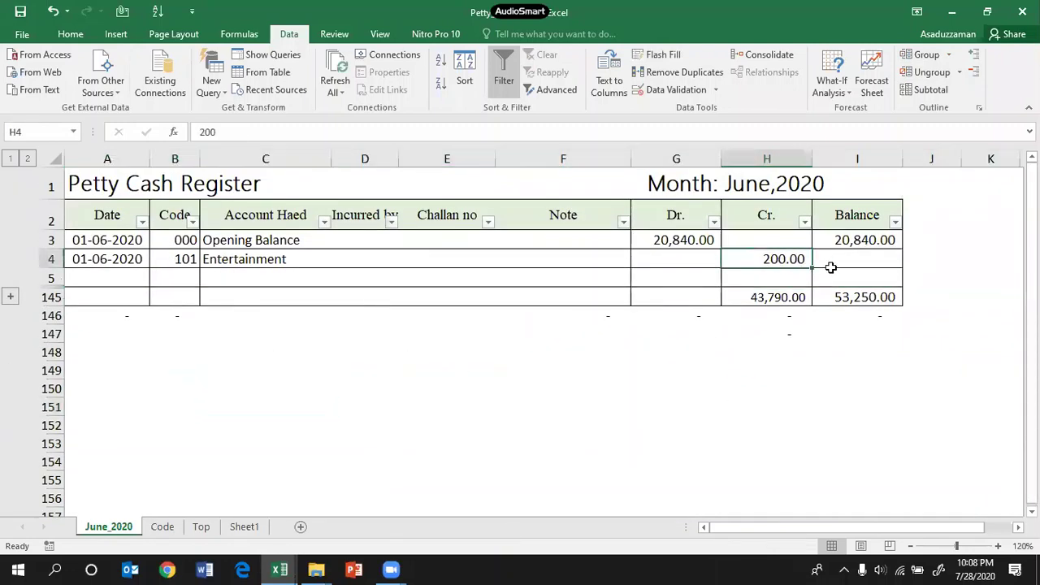
{"action": "left_click", "coordinate": [678, 239]}
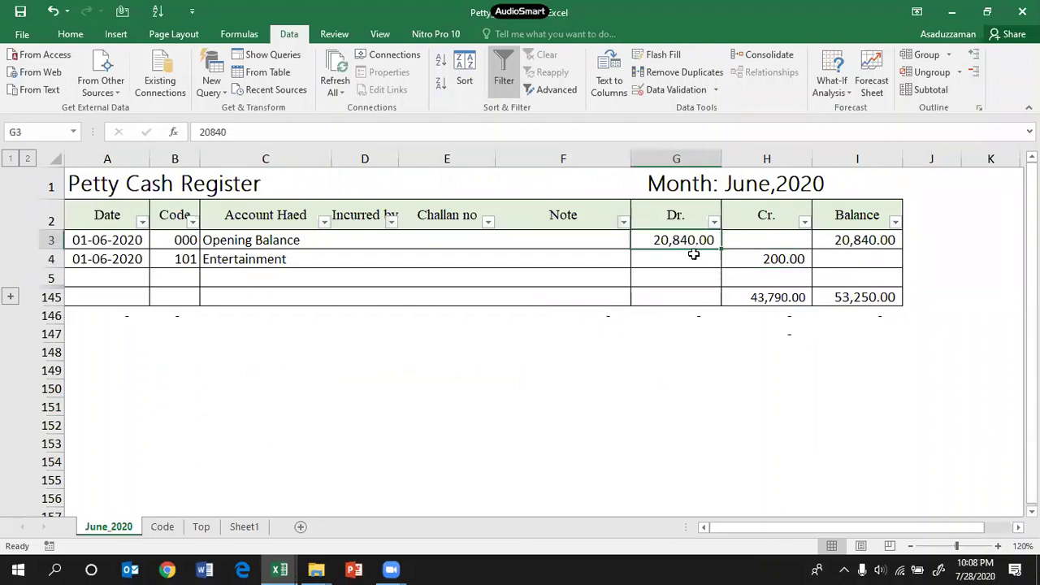
{"action": "left_click", "coordinate": [764, 239]}
Step: Change the opening balance formula in I3 to =G3-H3
{"action": "left_click", "coordinate": [858, 240]}
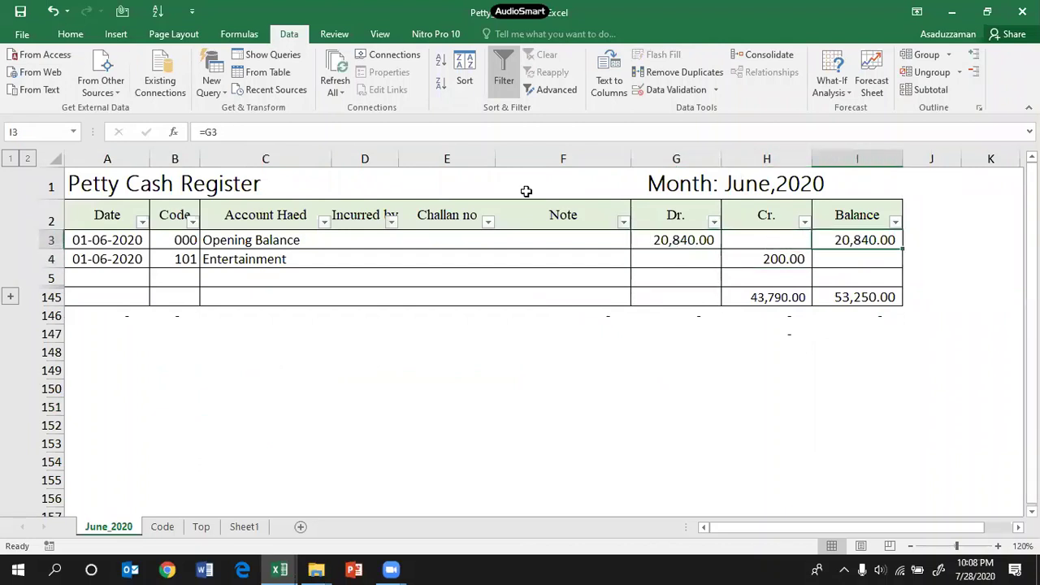
{"action": "left_click", "coordinate": [367, 131]}
{"action": "type", "text": "-"}
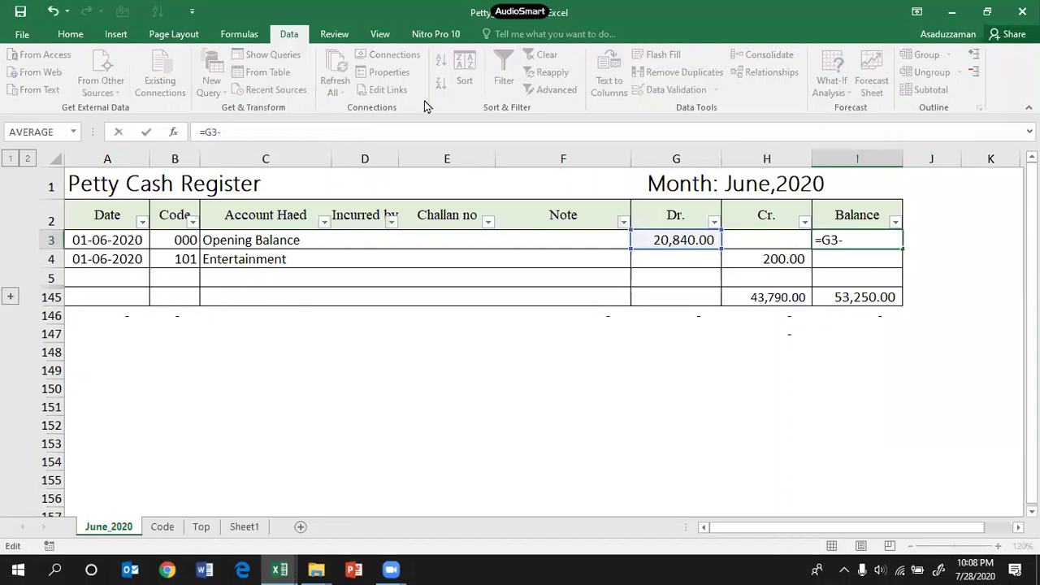
{"action": "left_click", "coordinate": [782, 240]}
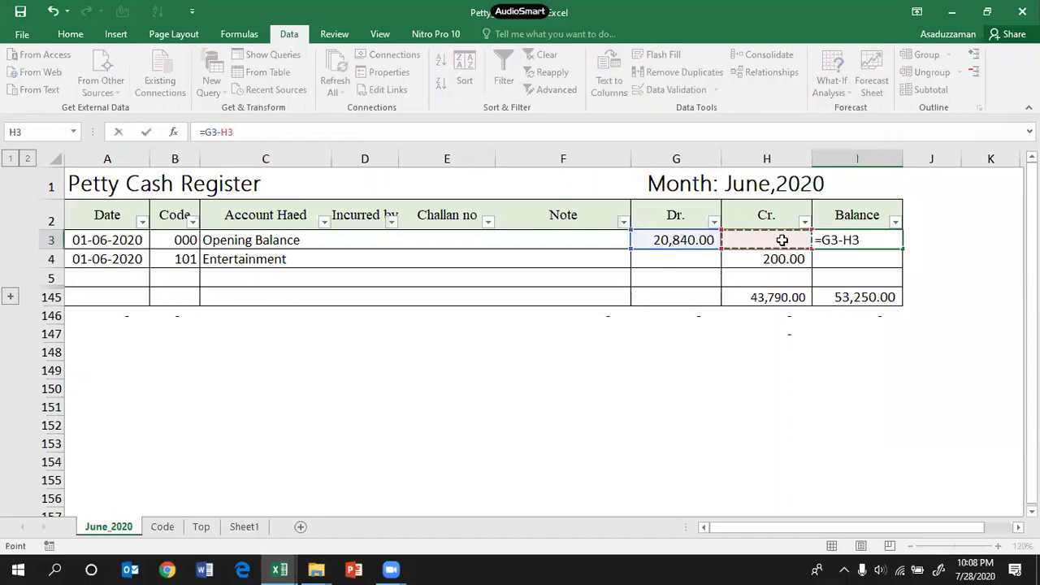
{"action": "key", "text": "Return"}
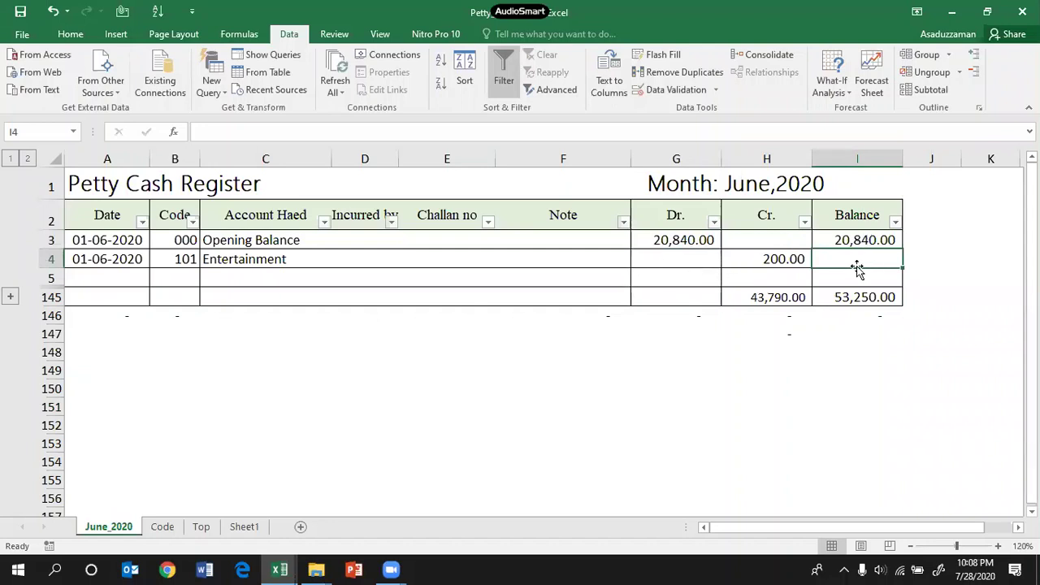
Step: Enter =I3+G4-H4 in I4, giving 20,640.00, and fill it down to I5
{"action": "type", "text": "="}
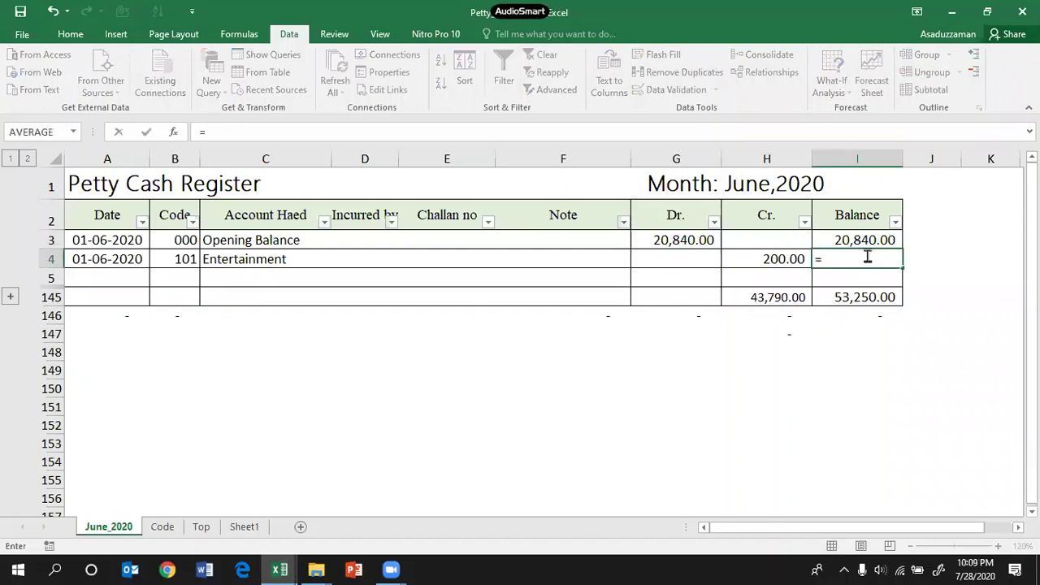
{"action": "left_click", "coordinate": [865, 239]}
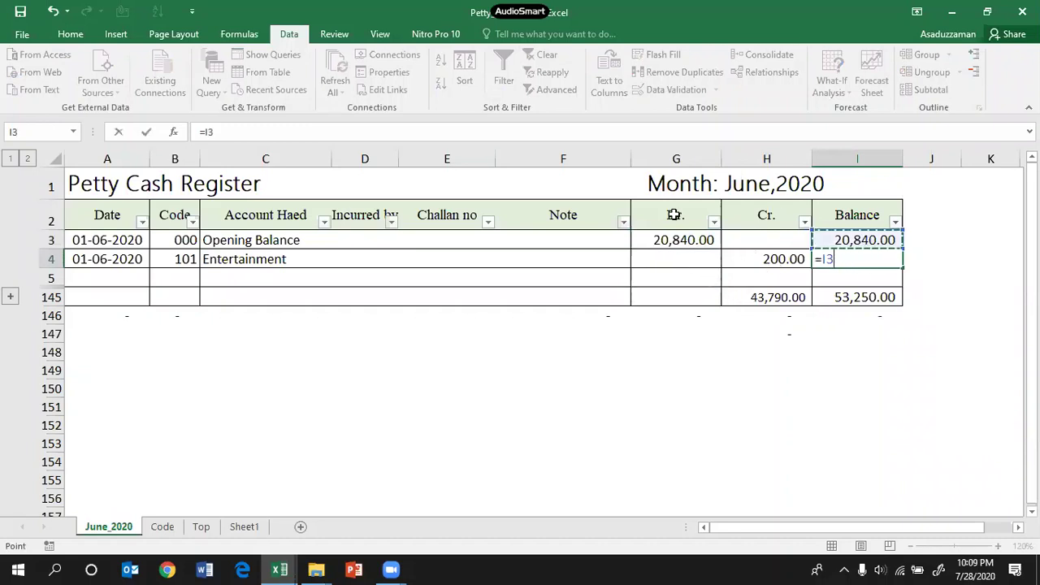
{"action": "type", "text": "+"}
{"action": "left_click", "coordinate": [683, 261]}
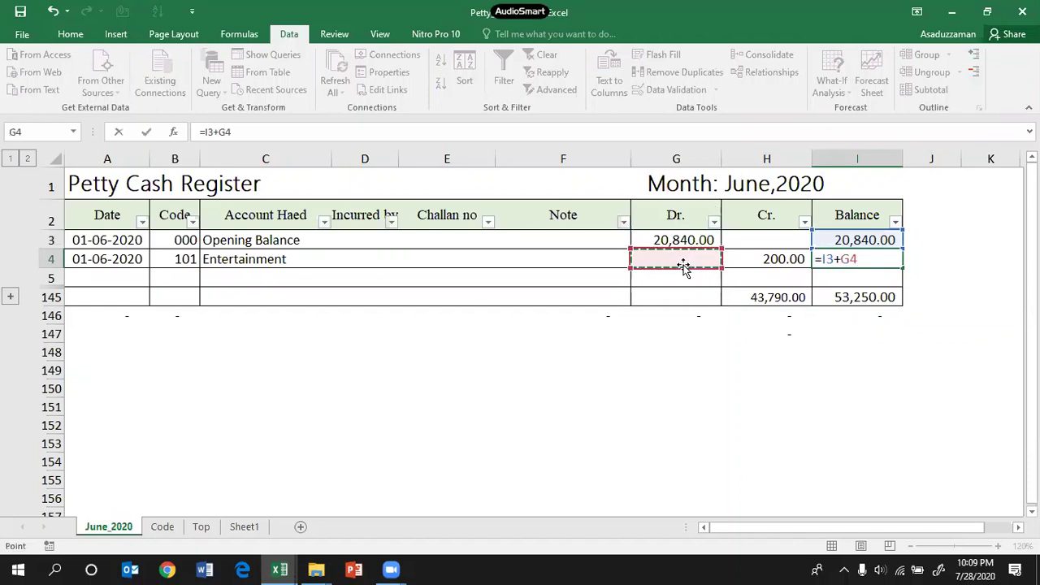
{"action": "type", "text": "-"}
{"action": "left_click", "coordinate": [755, 262]}
{"action": "key", "text": "Return"}
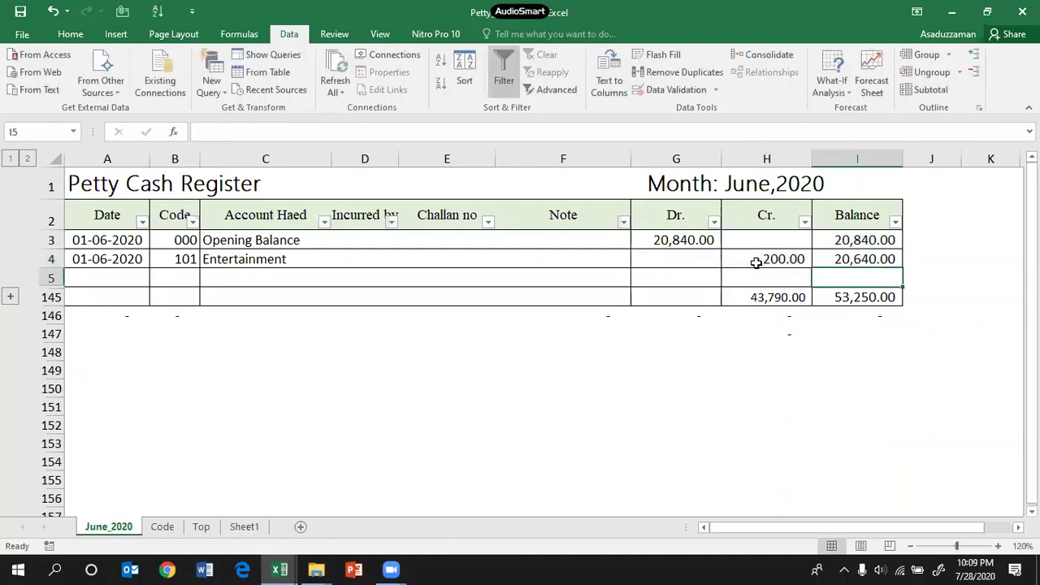
{"action": "left_click", "coordinate": [858, 259]}
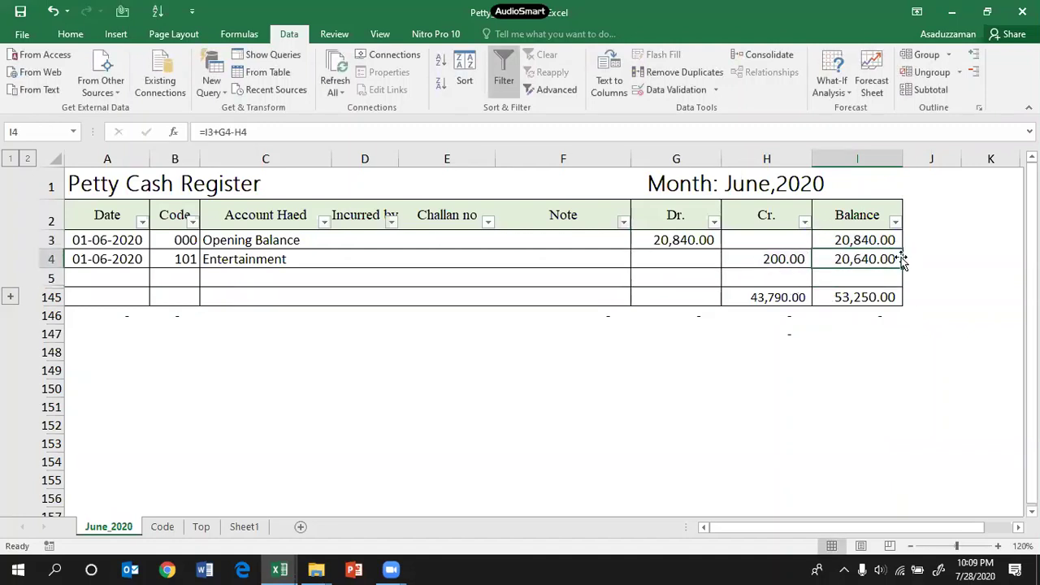
{"action": "left_click_drag", "start_coordinate": [901, 266], "coordinate": [898, 282]}
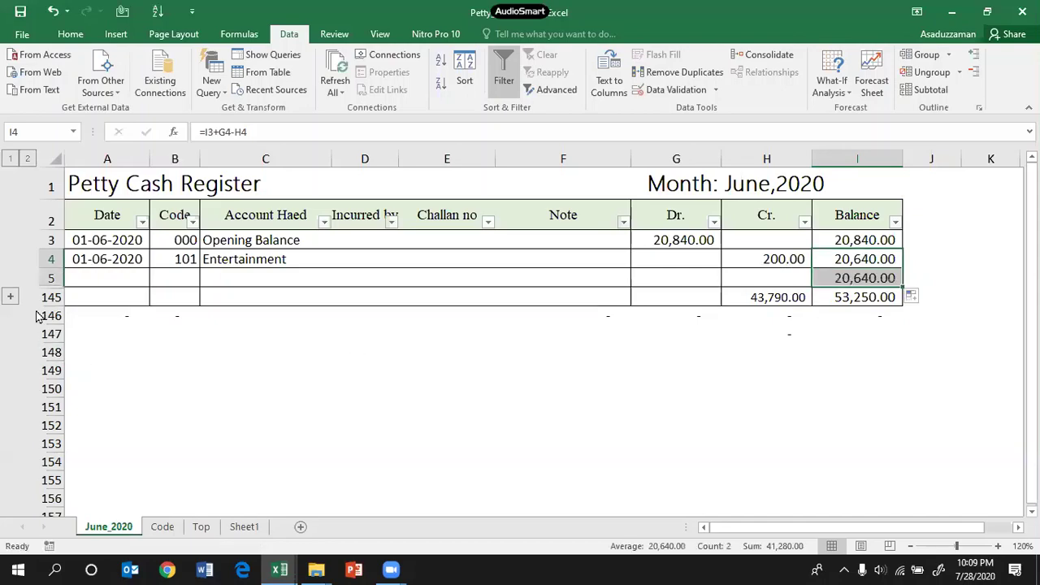
{"action": "left_click", "coordinate": [11, 299]}
Step: Fill the I4 running-balance formula down the entire Balance column
{"action": "key", "text": "ctrl+shift+Down"}
{"action": "scroll", "coordinate": [824, 358], "scroll_direction": "up", "scroll_amount": 20}
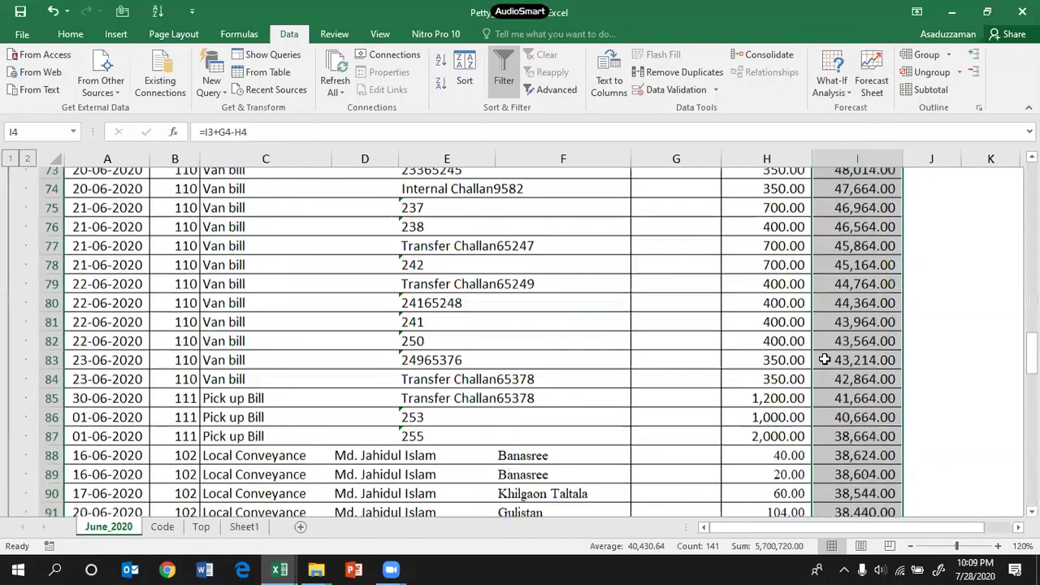
{"action": "scroll", "coordinate": [824, 359], "scroll_direction": "up", "scroll_amount": 13}
{"action": "left_click", "coordinate": [864, 259]}
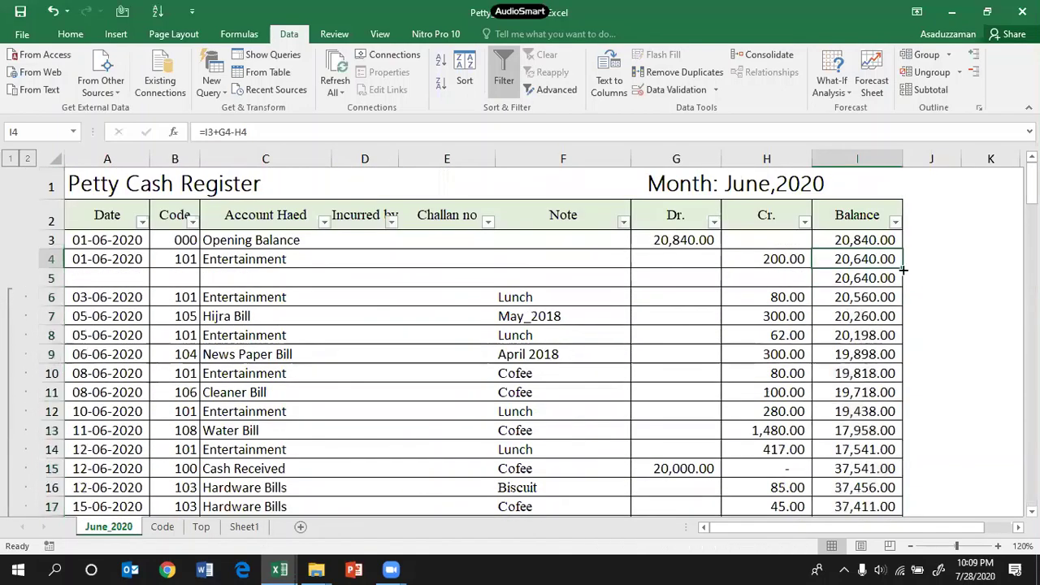
{"action": "double_click", "coordinate": [901, 268]}
{"action": "scroll", "coordinate": [849, 398], "scroll_direction": "down", "scroll_amount": 11}
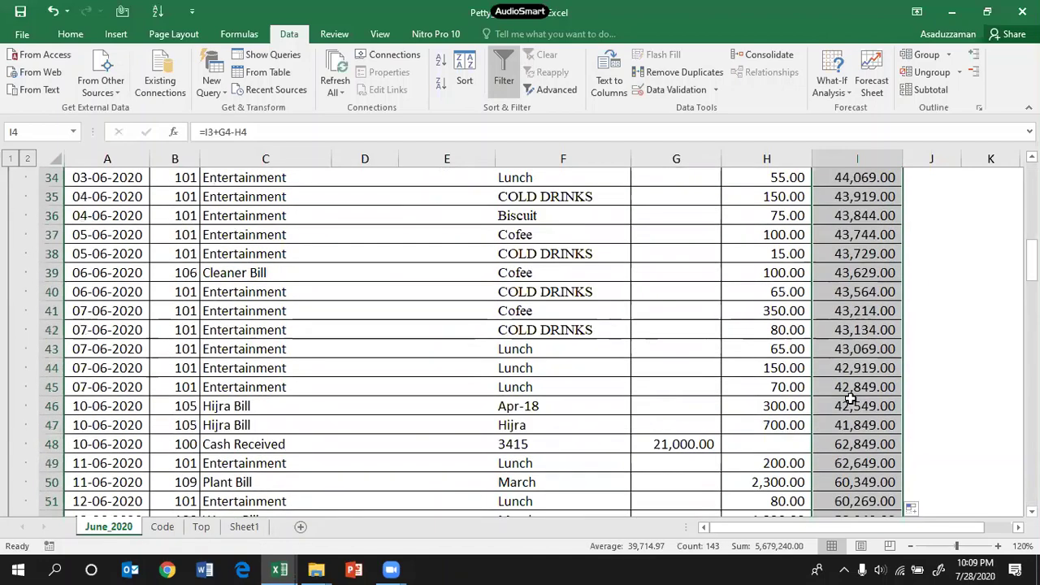
{"action": "scroll", "coordinate": [849, 398], "scroll_direction": "down", "scroll_amount": 15}
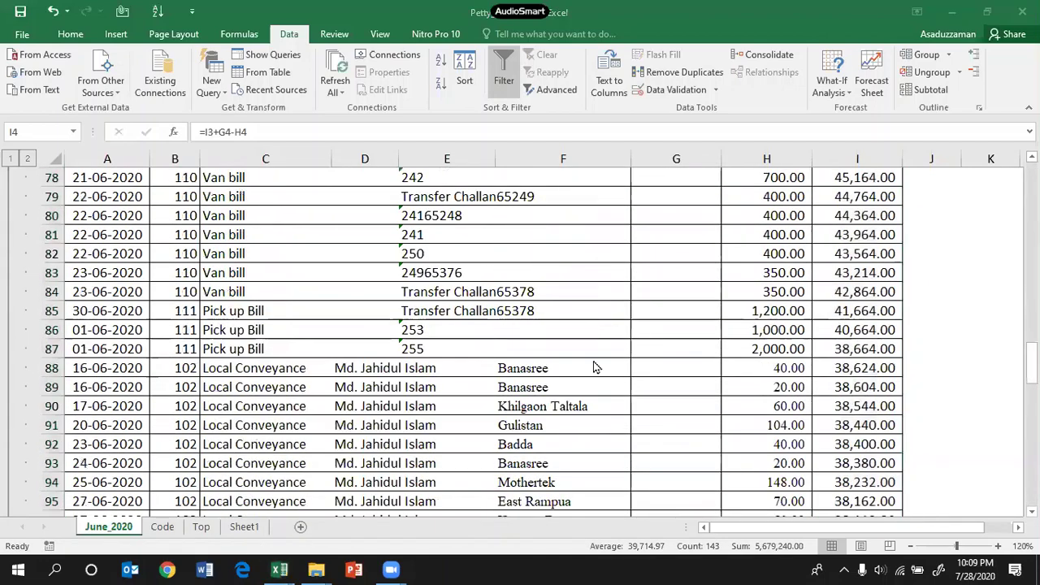
{"action": "scroll", "coordinate": [701, 341], "scroll_direction": "down", "scroll_amount": 18}
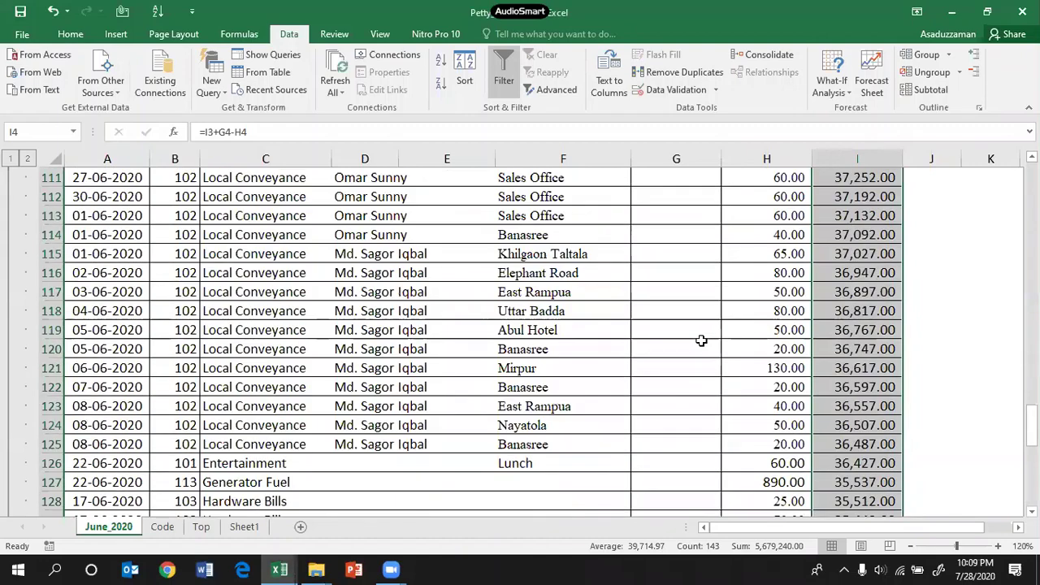
{"action": "scroll", "coordinate": [701, 340], "scroll_direction": "up", "scroll_amount": 7}
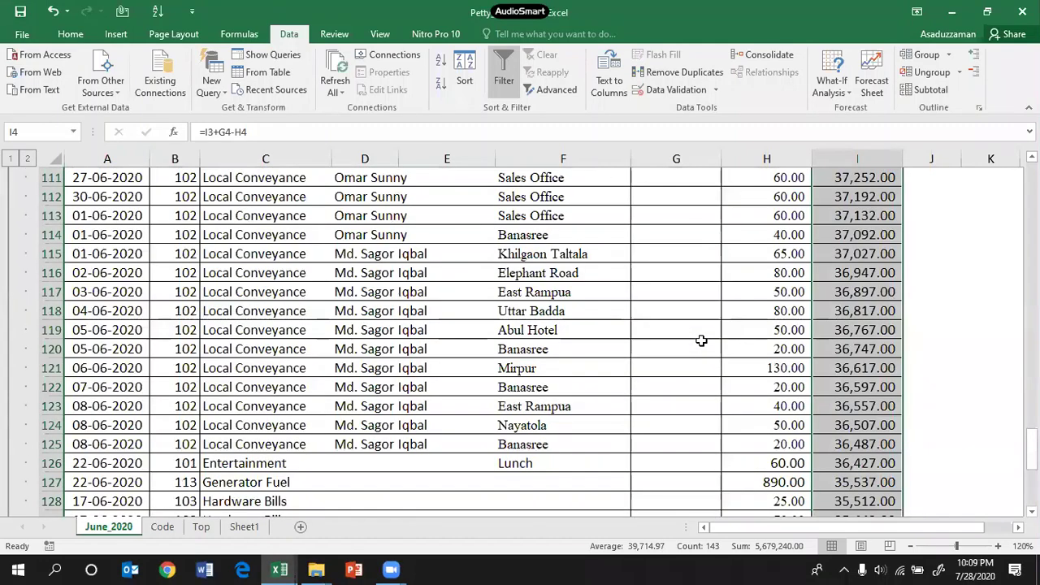
{"action": "scroll", "coordinate": [701, 340], "scroll_direction": "up", "scroll_amount": 20}
Step: Check the G1 Month heading and A3 date, then enter 2/6 in A5
{"action": "left_click", "coordinate": [84, 177]}
{"action": "left_click", "coordinate": [682, 179]}
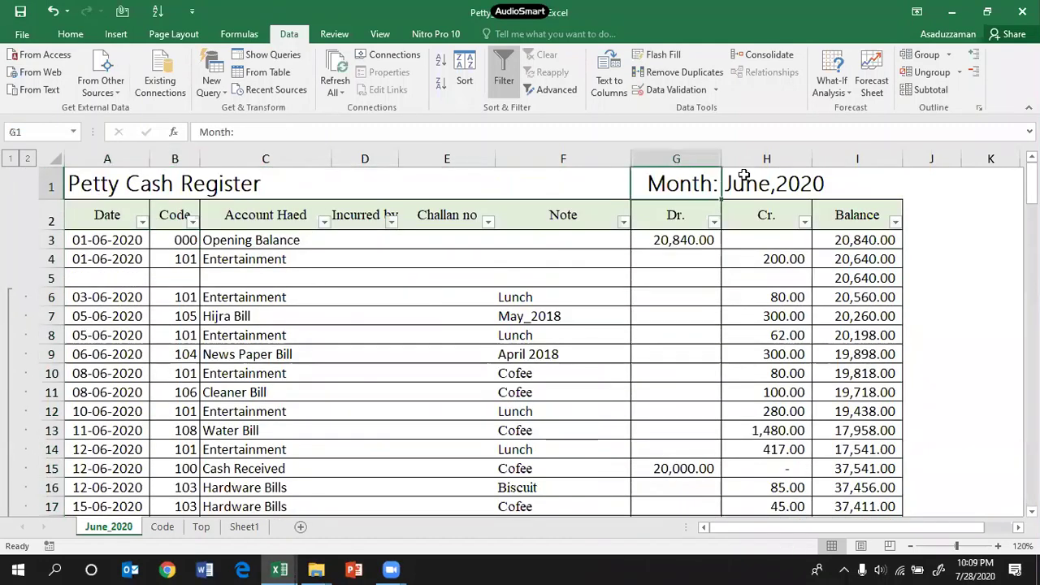
{"action": "left_click", "coordinate": [101, 242]}
{"action": "left_click", "coordinate": [89, 280]}
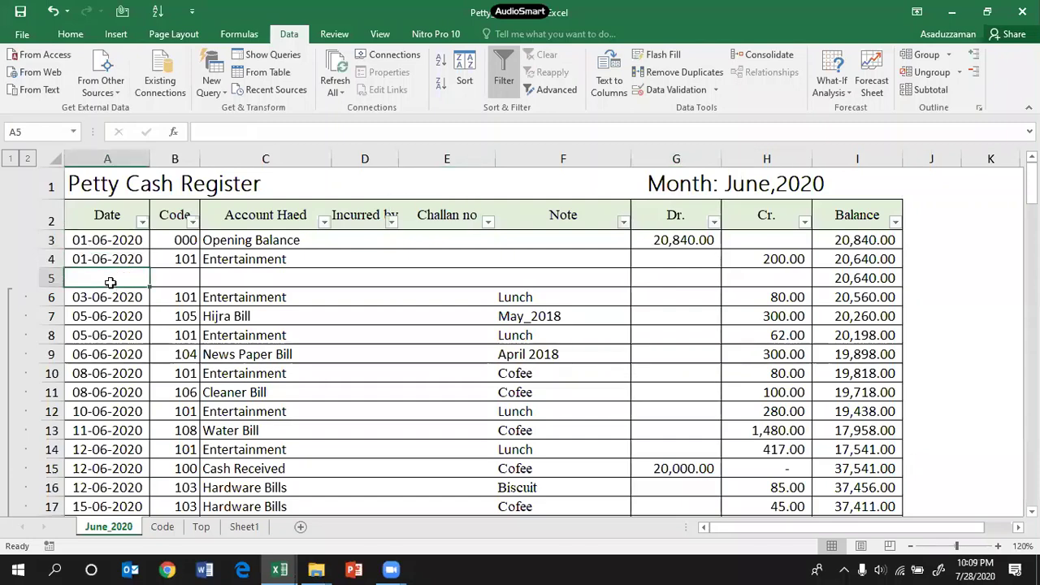
{"action": "type", "text": "2/6"}
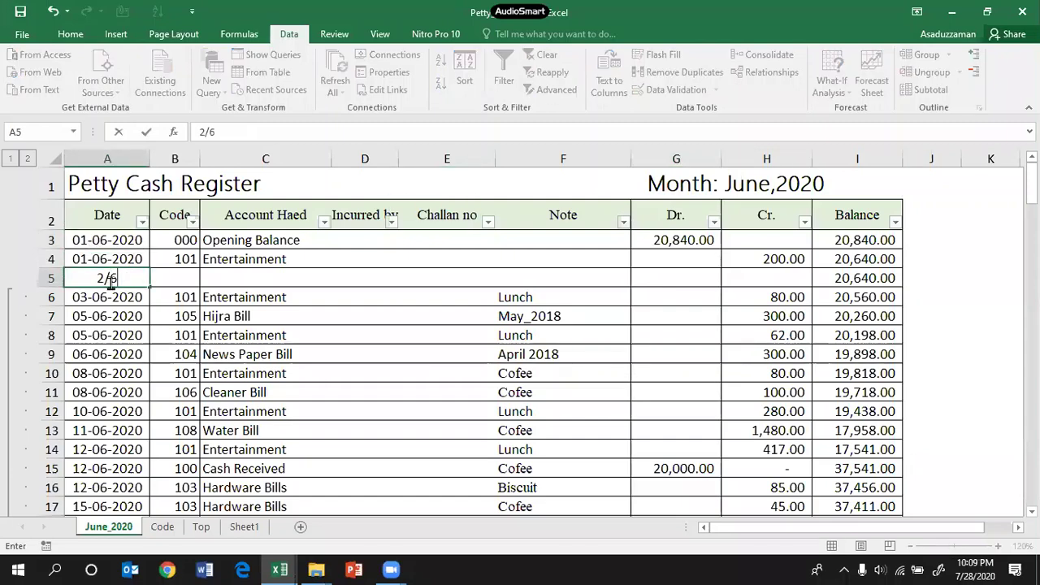
{"action": "key", "text": "ctrl+Return"}
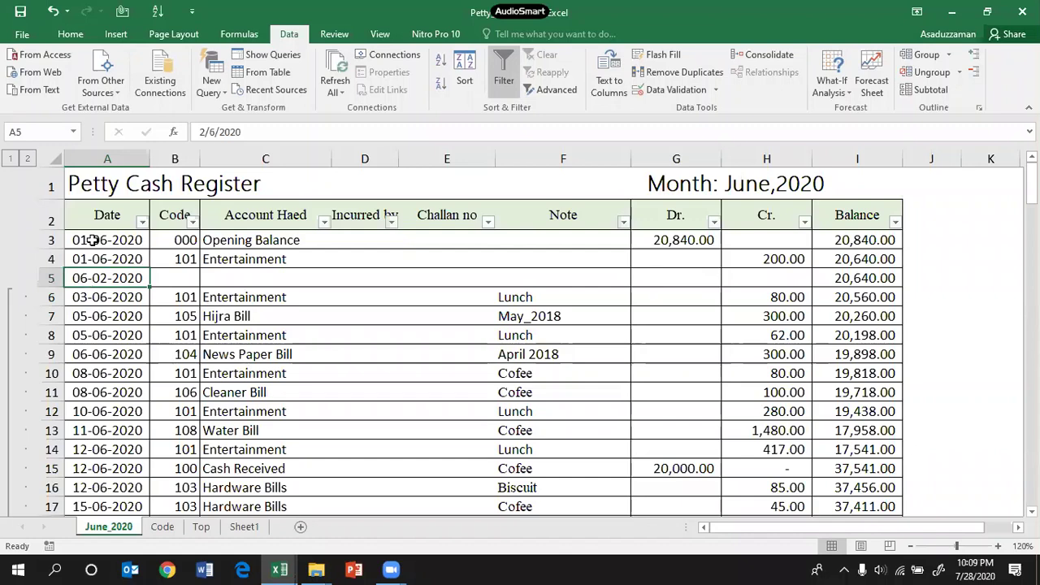
Step: Re-enter the row 5 date as 02-06-2020 and choose code 106 from the validation list
{"action": "type", "text": "6/2"}
{"action": "key", "text": "Return"}
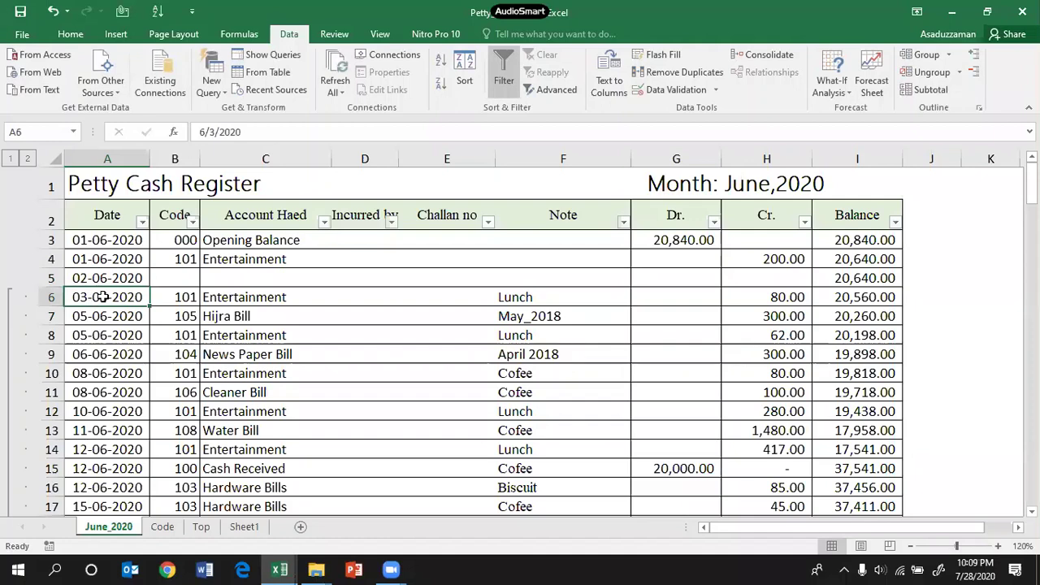
{"action": "left_click", "coordinate": [96, 278]}
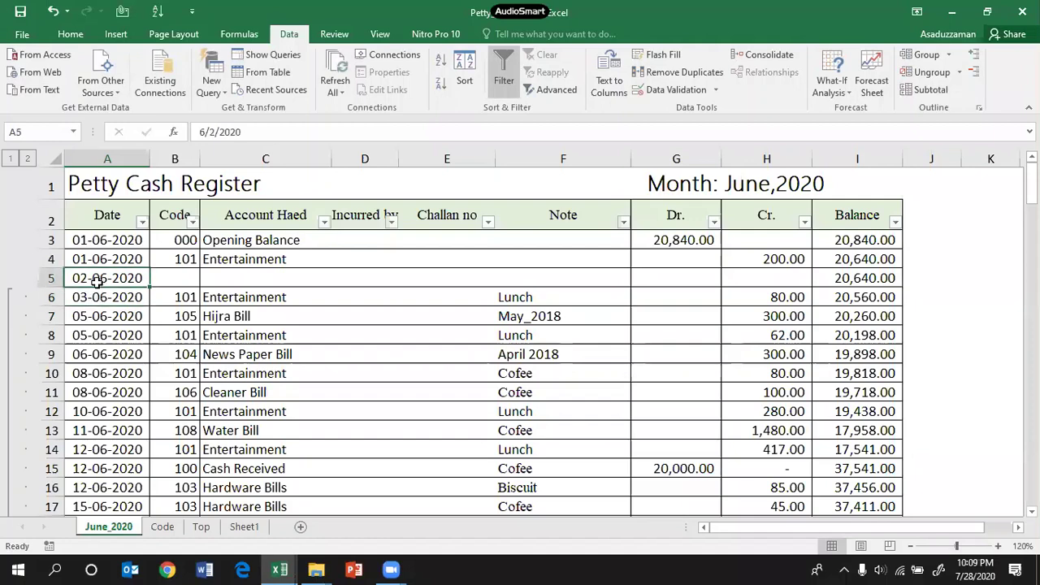
{"action": "left_click", "coordinate": [164, 277]}
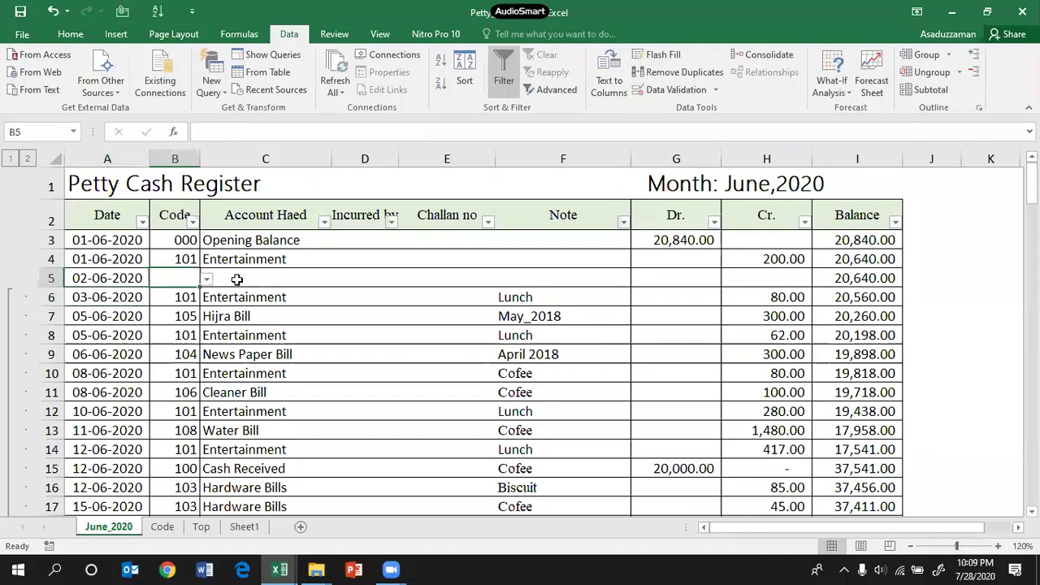
{"action": "left_click", "coordinate": [207, 278]}
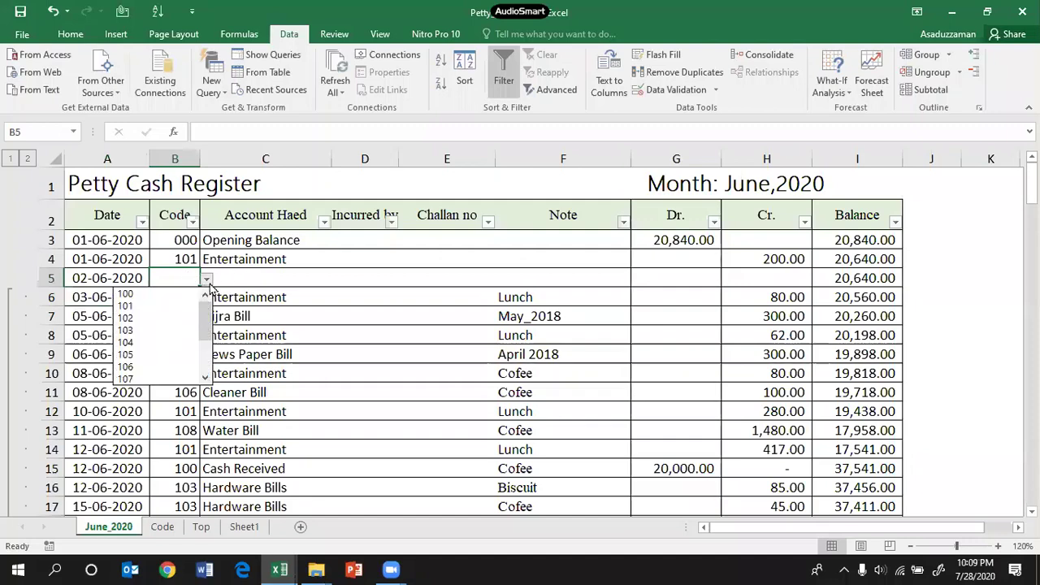
{"action": "left_click", "coordinate": [150, 368]}
Step: Copy the Cleaner Bill account name into row 5 and enter a 500.00 credit
{"action": "left_click", "coordinate": [221, 394]}
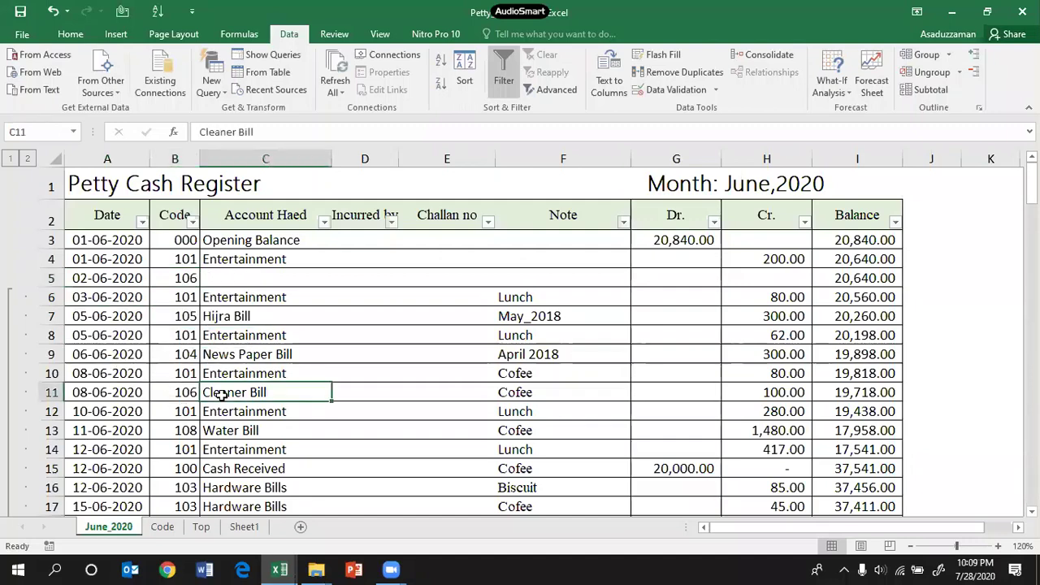
{"action": "key", "text": "ctrl+c"}
{"action": "left_click", "coordinate": [232, 276]}
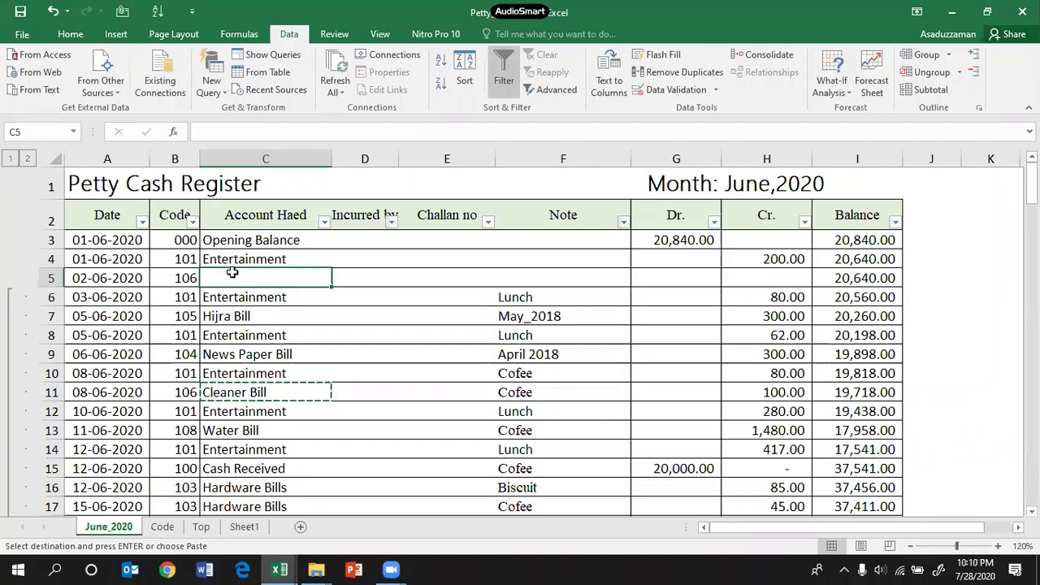
{"action": "key", "text": "ctrl+v"}
{"action": "left_click", "coordinate": [784, 277]}
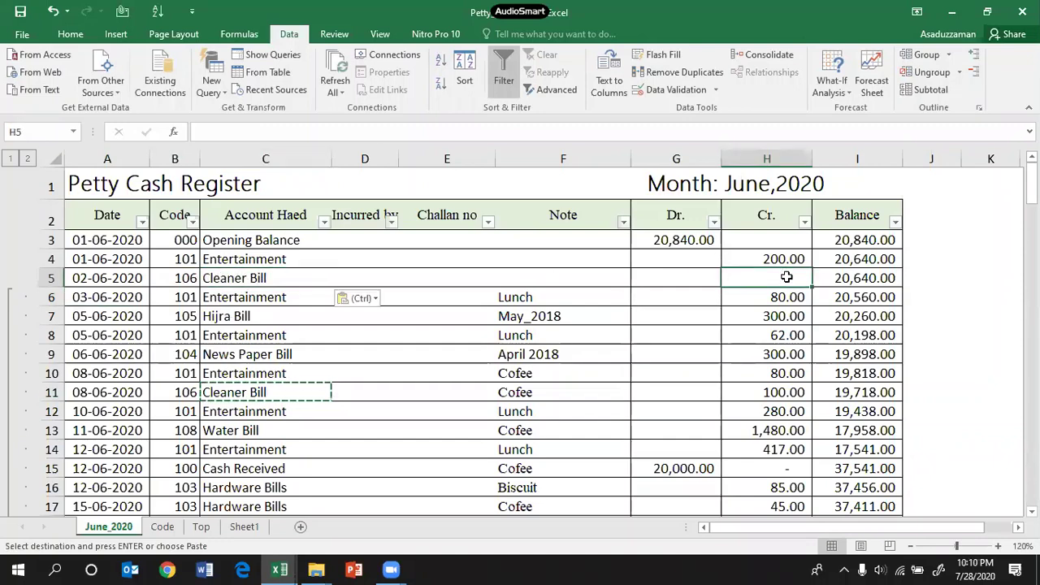
{"action": "type", "text": "500"}
{"action": "key", "text": "Return"}
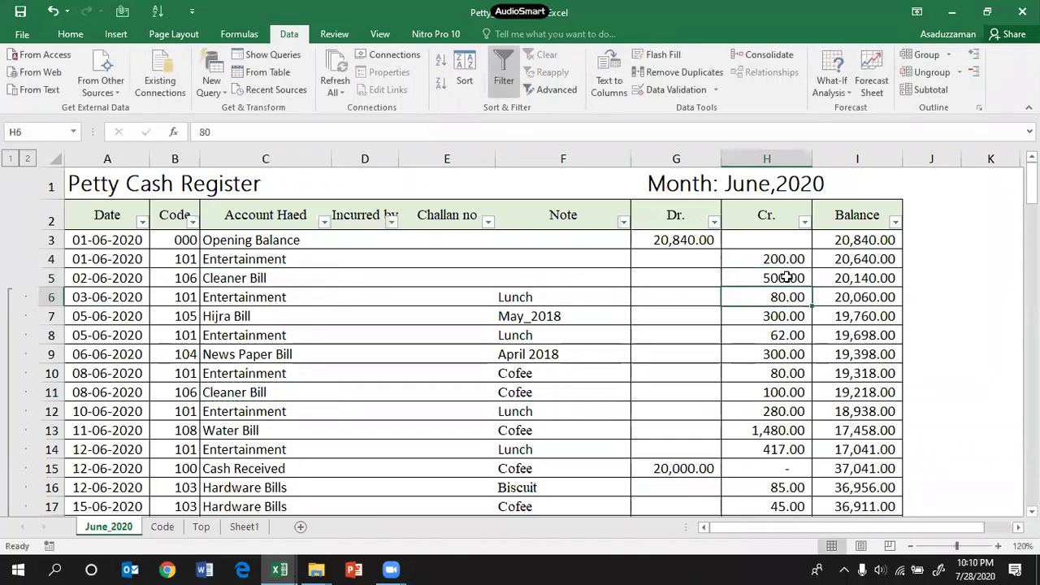
Step: Delete the 44,290.00 credit total in H145 so the closing balance reads 32,550.00
{"action": "left_click", "coordinate": [836, 278]}
{"action": "scroll", "coordinate": [823, 312], "scroll_direction": "down", "scroll_amount": 18}
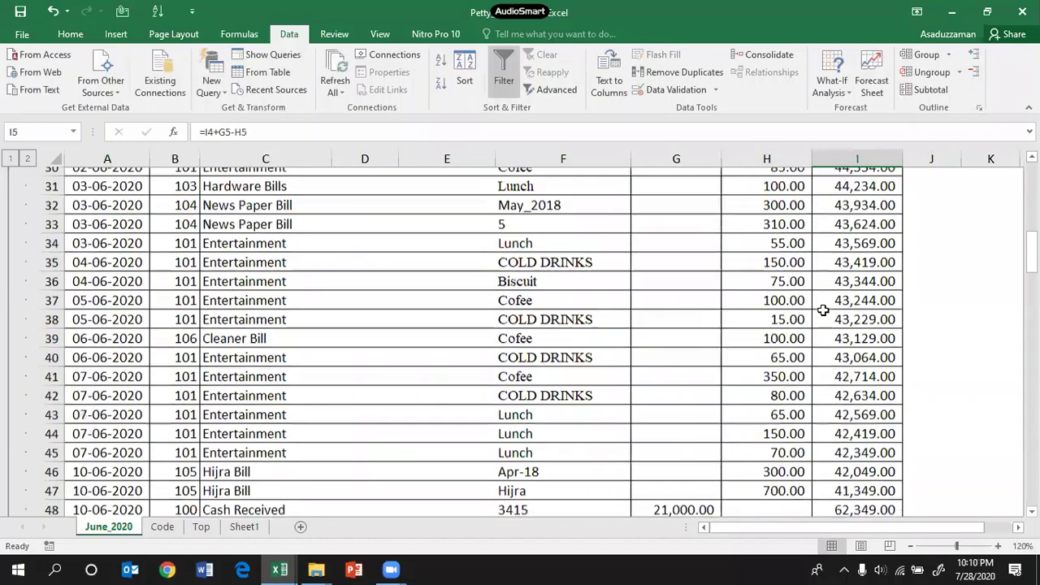
{"action": "scroll", "coordinate": [854, 310], "scroll_direction": "down", "scroll_amount": 20}
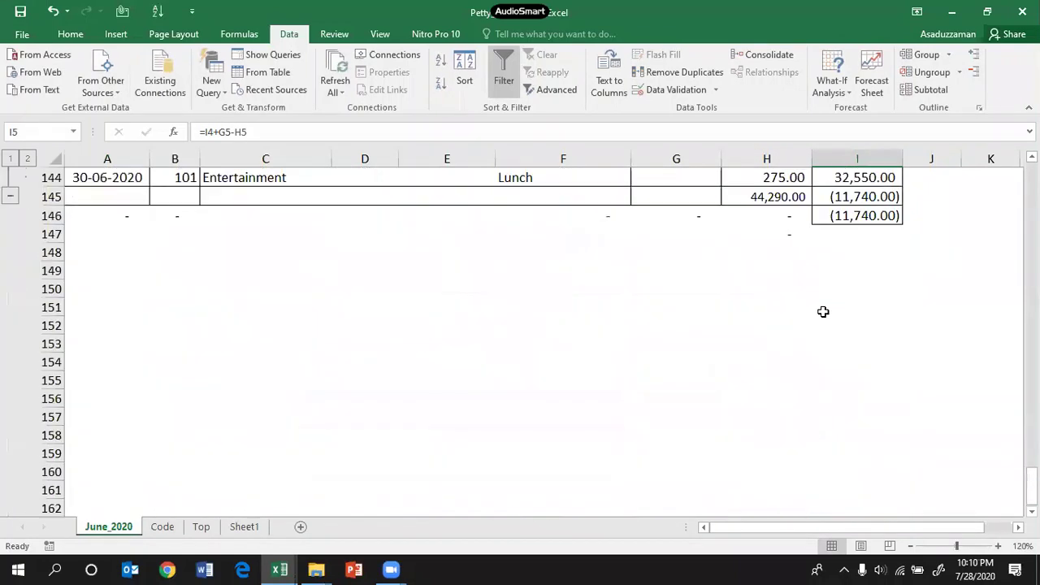
{"action": "scroll", "coordinate": [888, 309], "scroll_direction": "up", "scroll_amount": 4}
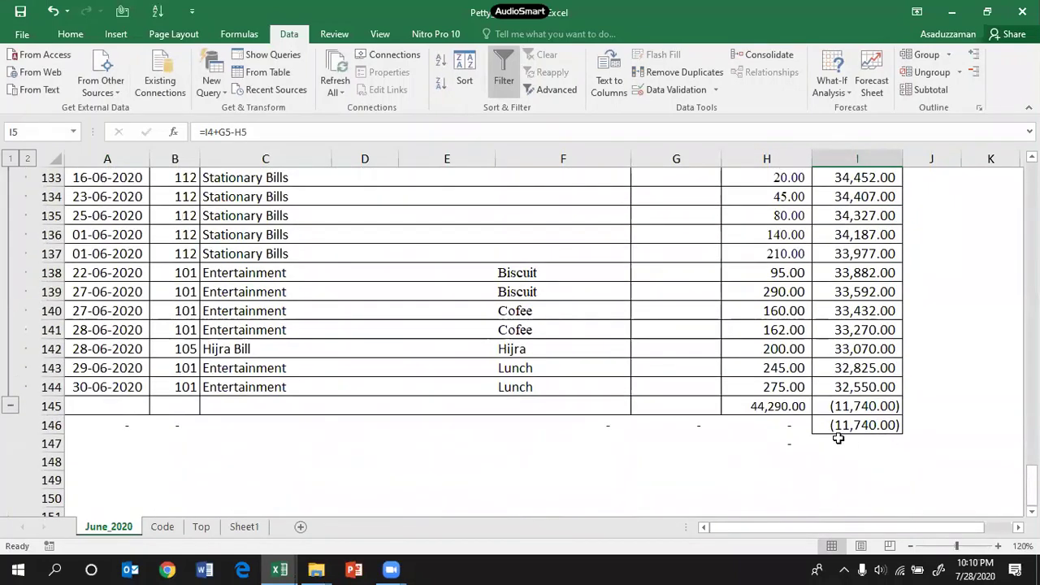
{"action": "left_click", "coordinate": [854, 408]}
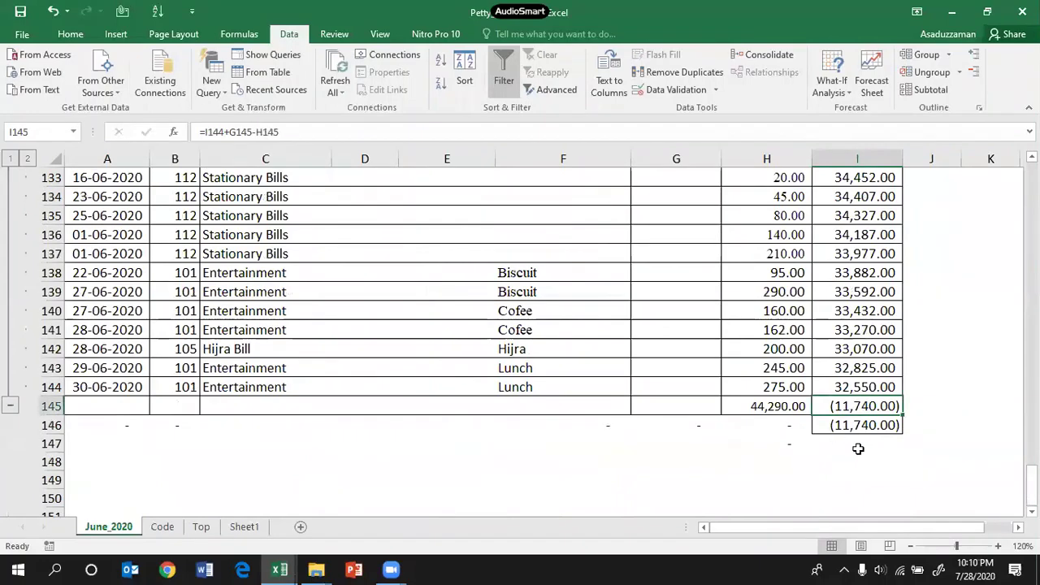
{"action": "scroll", "coordinate": [858, 448], "scroll_direction": "up", "scroll_amount": 15}
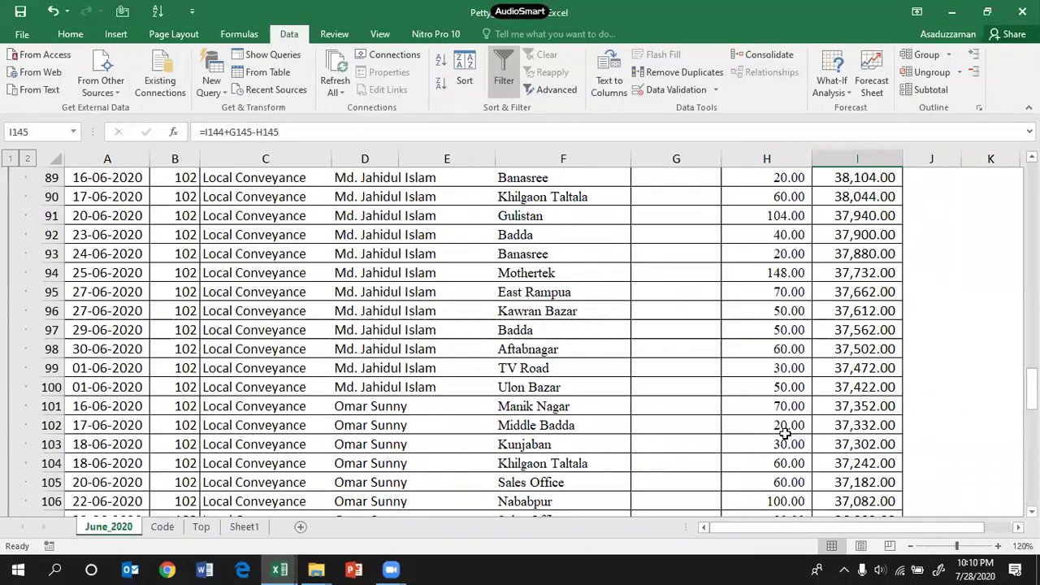
{"action": "scroll", "coordinate": [785, 435], "scroll_direction": "down", "scroll_amount": 15}
{"action": "left_click", "coordinate": [769, 410]}
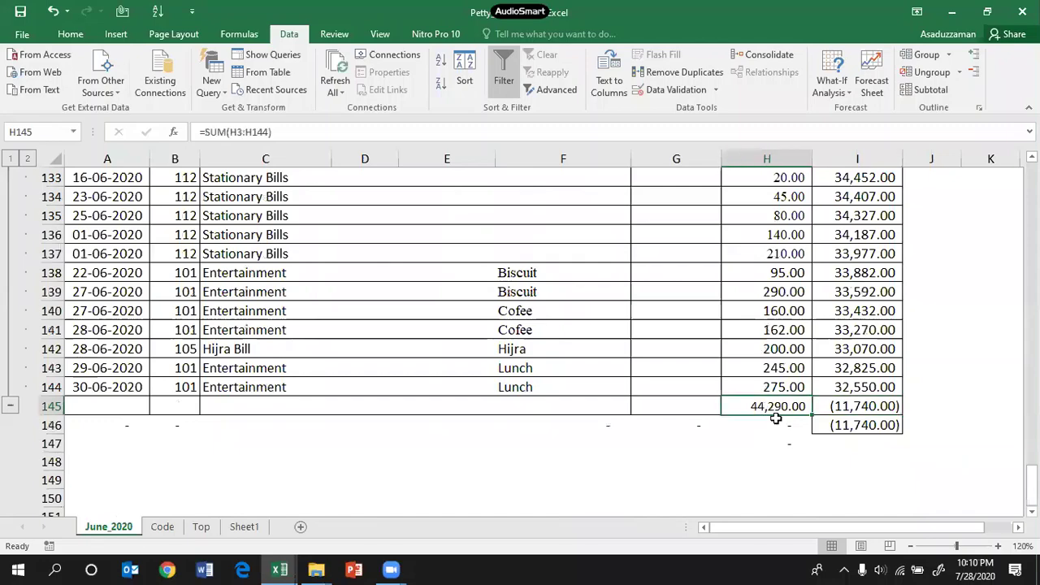
{"action": "key", "text": "Delete"}
{"action": "left_click", "coordinate": [780, 442]}
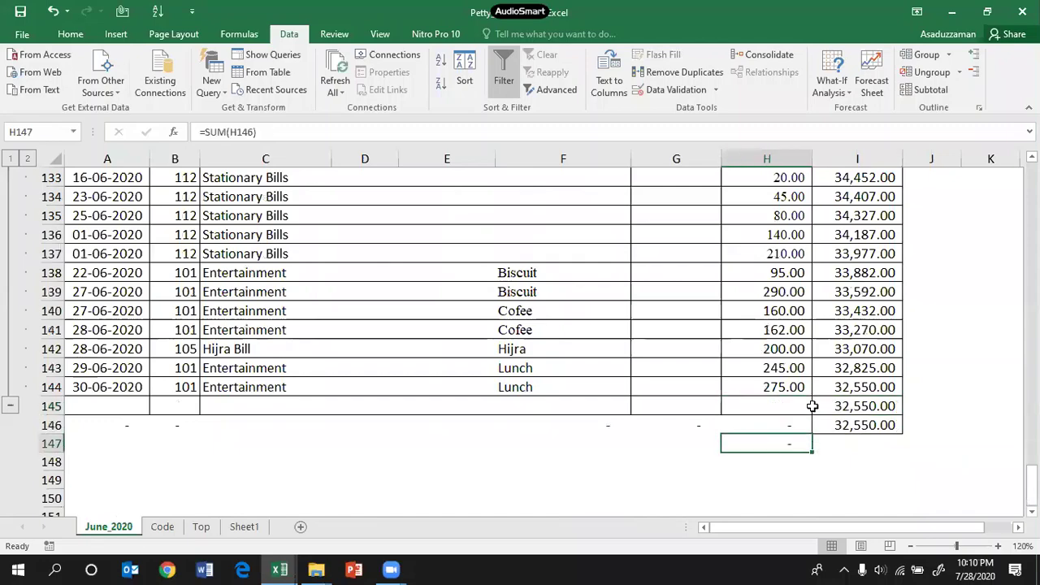
{"action": "left_click", "coordinate": [861, 406]}
{"action": "scroll", "coordinate": [432, 412], "scroll_direction": "up", "scroll_amount": 20}
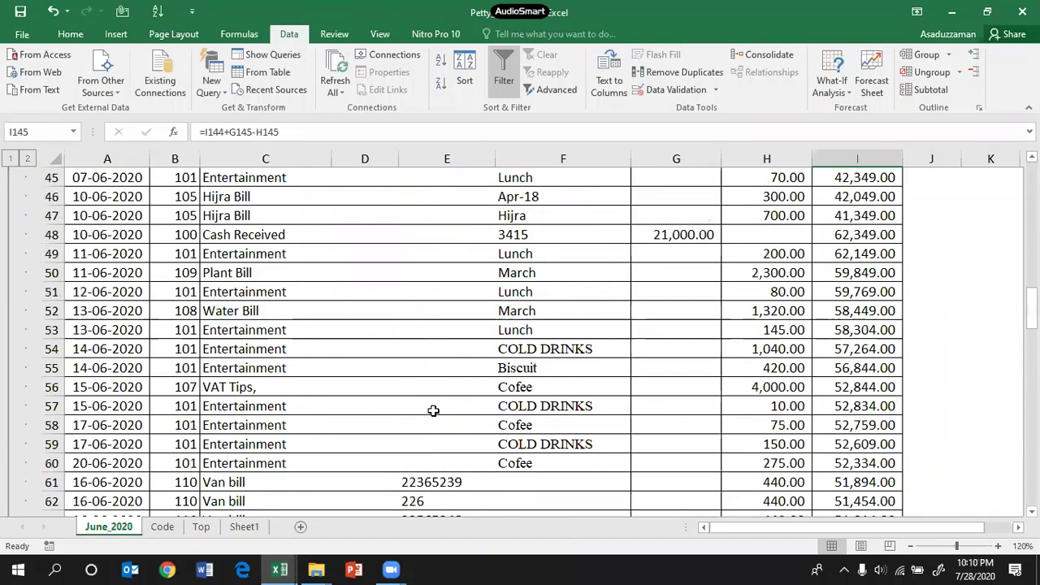
Step: Switch to the Top sheet and highlight its company heading block A1:C5
{"action": "left_click", "coordinate": [162, 526]}
{"action": "left_click", "coordinate": [200, 526]}
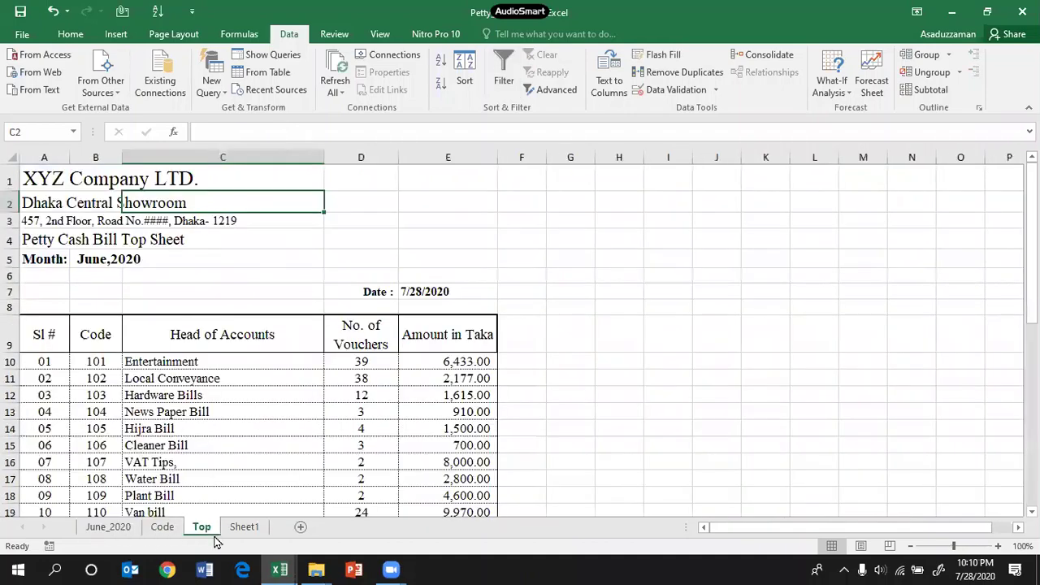
{"action": "scroll", "coordinate": [622, 337], "scroll_direction": "down", "scroll_amount": 4}
{"action": "scroll", "coordinate": [225, 212], "scroll_direction": "up", "scroll_amount": 4}
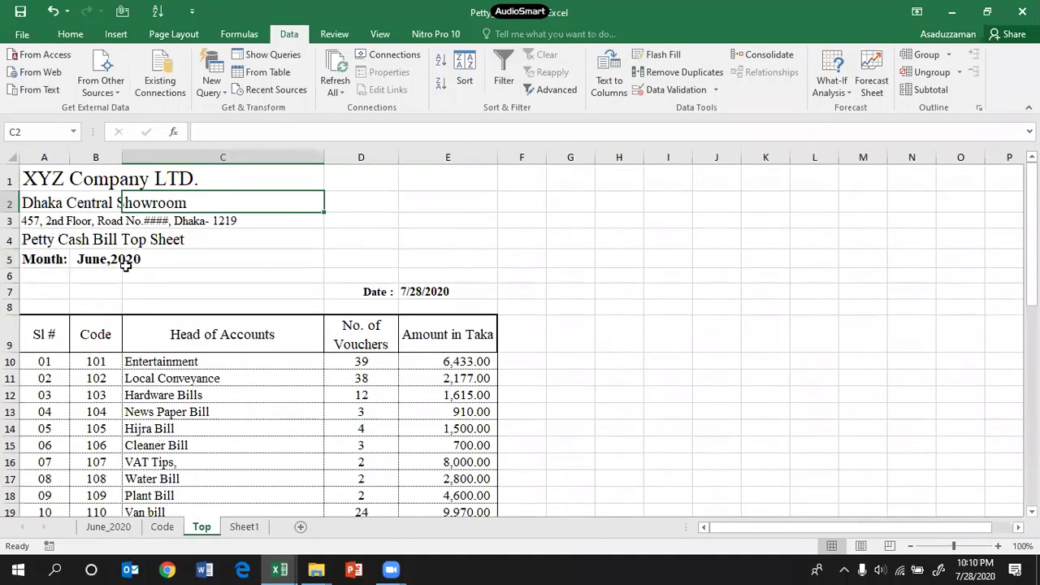
{"action": "left_click", "coordinate": [135, 222]}
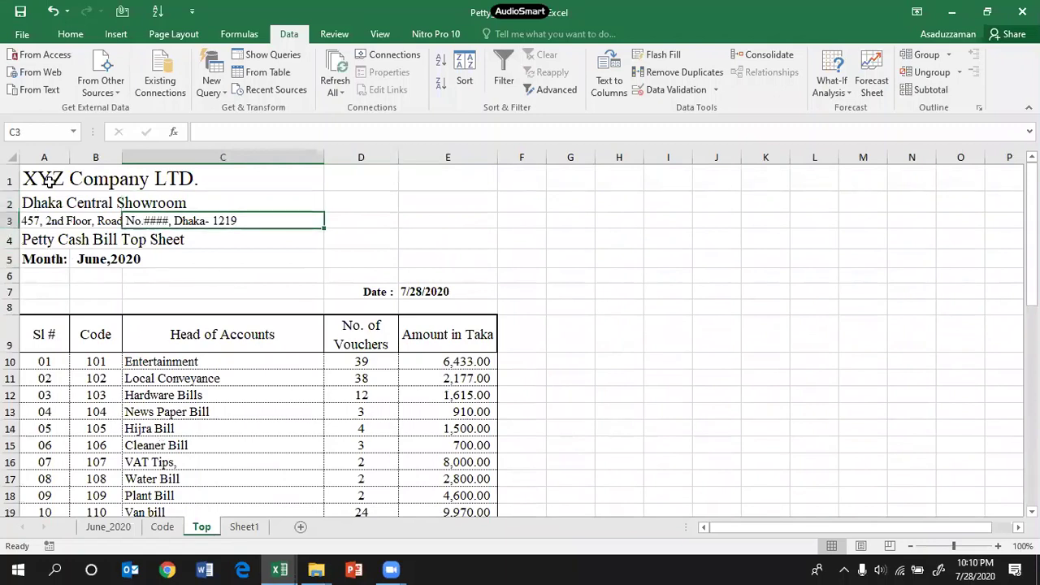
{"action": "left_click_drag", "start_coordinate": [48, 180], "coordinate": [304, 255]}
{"action": "left_click", "coordinate": [592, 264]}
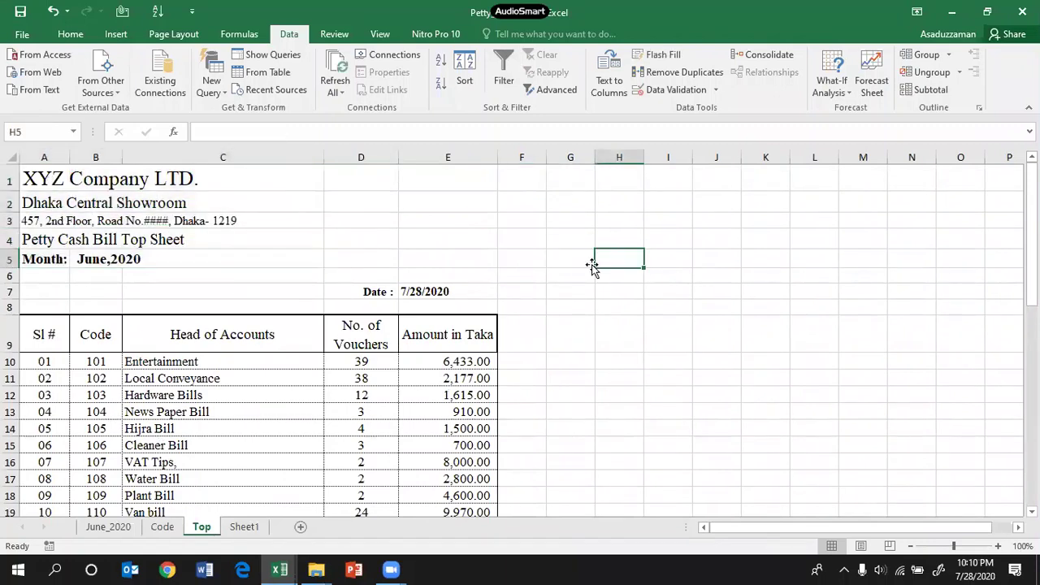
Step: Re-enter the date formula in E7 as =TODAY()
{"action": "left_click", "coordinate": [418, 289]}
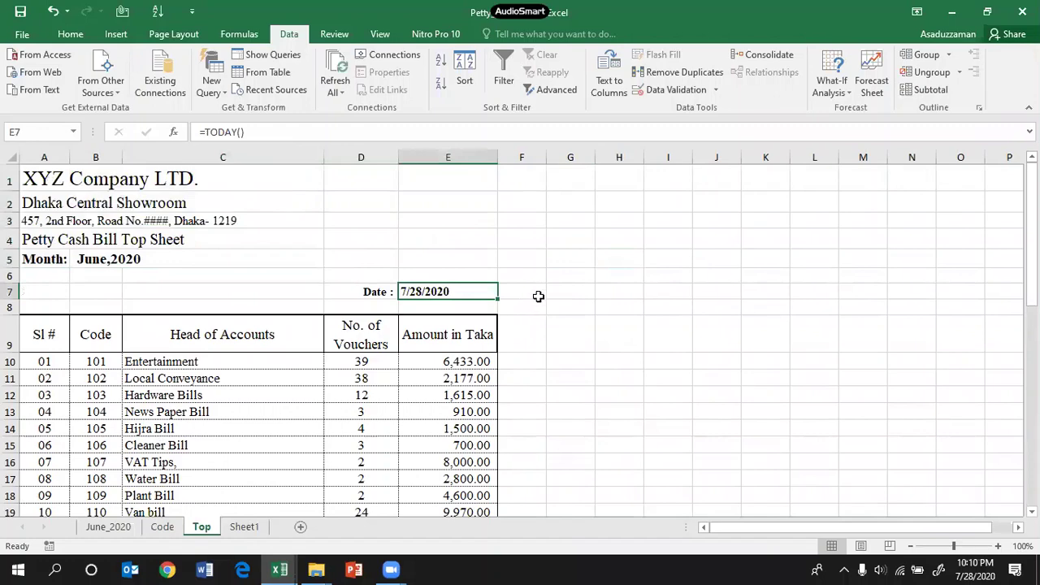
{"action": "key", "text": "F2"}
{"action": "key", "text": "BackSpace"}
{"action": "key", "text": "BackSpace"}
{"action": "key", "text": "BackSpace"}
{"action": "key", "text": "BackSpace"}
{"action": "key", "text": "BackSpace"}
{"action": "key", "text": "BackSpace"}
{"action": "key", "text": "BackSpace"}
{"action": "type", "text": "to"}
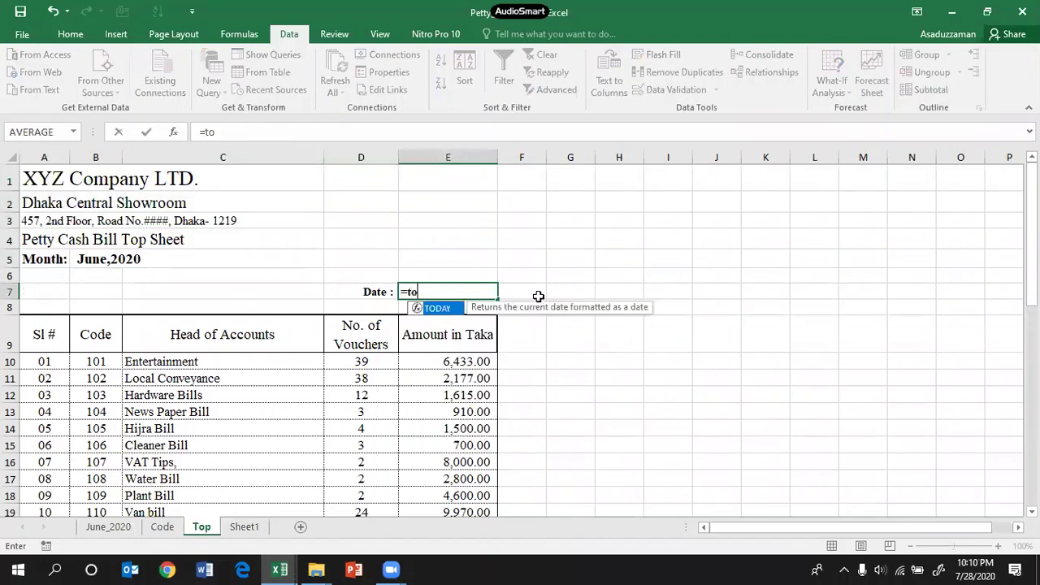
{"action": "key", "text": "Tab"}
{"action": "type", "text": ")"}
{"action": "key", "text": "Return"}
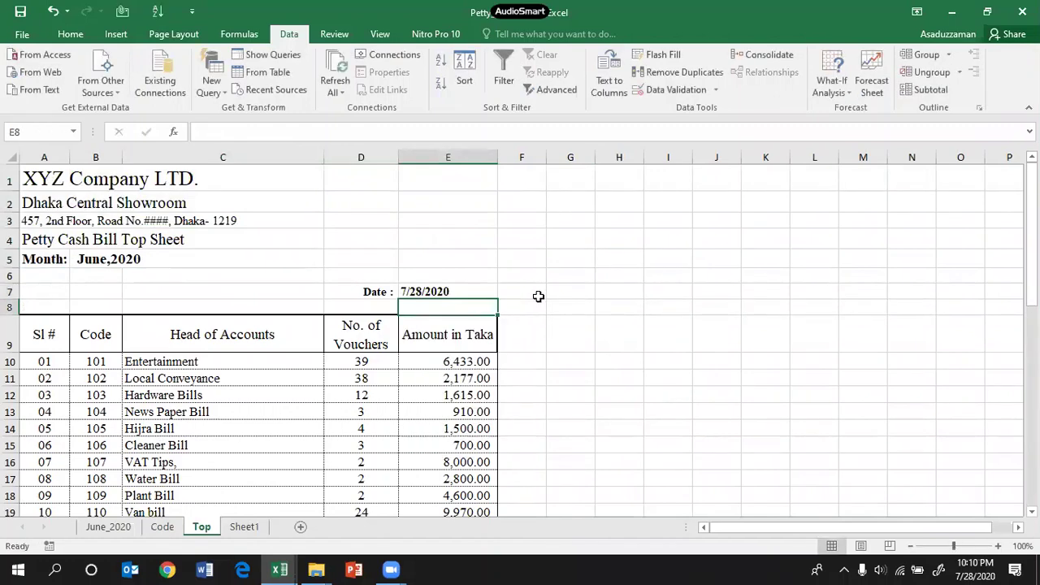
Step: Select the codes and account names range B10:C22
{"action": "scroll", "coordinate": [318, 352], "scroll_direction": "down", "scroll_amount": 2}
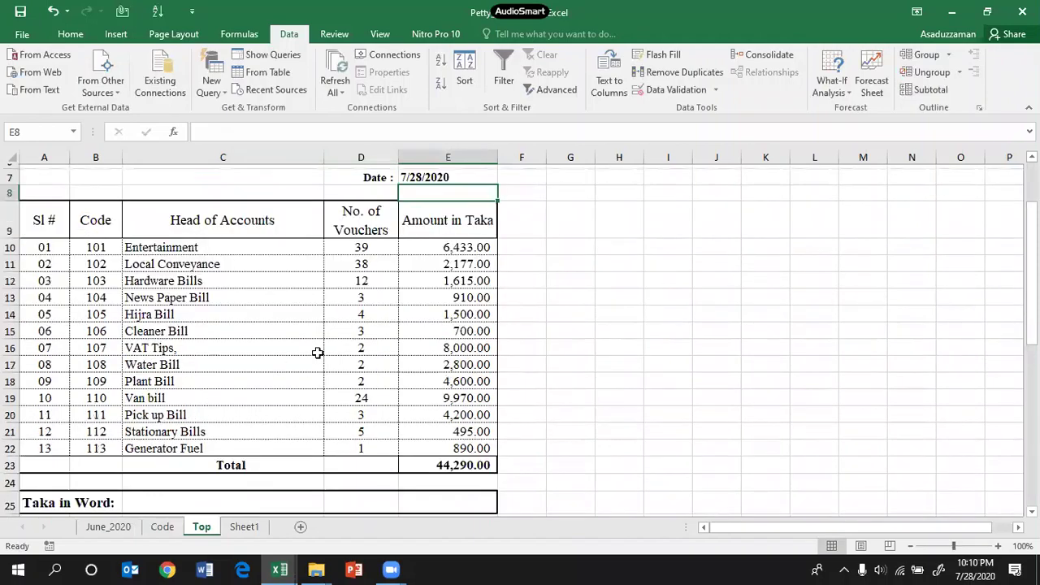
{"action": "scroll", "coordinate": [318, 353], "scroll_direction": "up", "scroll_amount": 2}
{"action": "scroll", "coordinate": [318, 352], "scroll_direction": "down", "scroll_amount": 4}
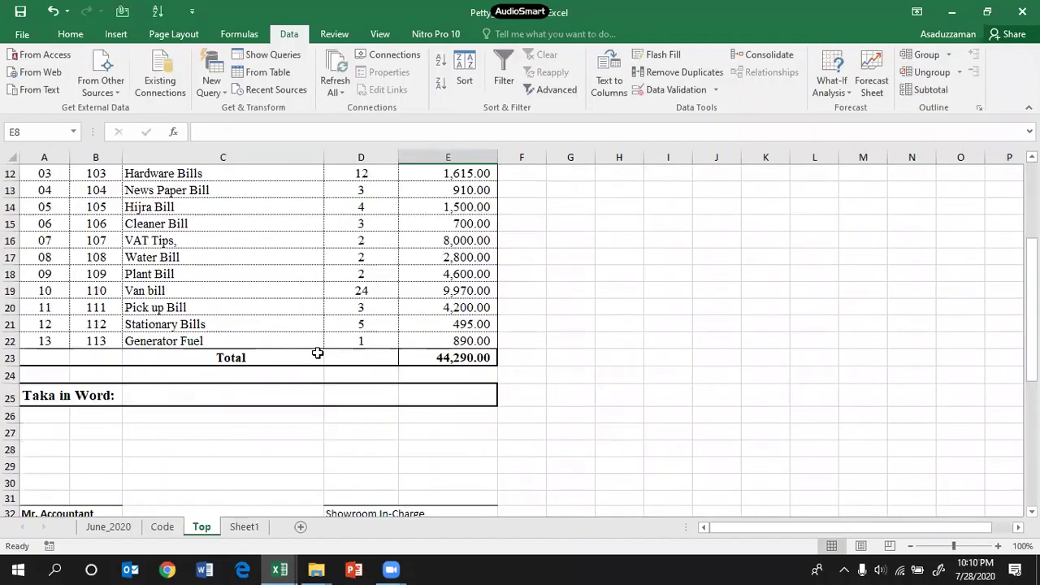
{"action": "left_click", "coordinate": [626, 375]}
{"action": "scroll", "coordinate": [587, 341], "scroll_direction": "up", "scroll_amount": 4}
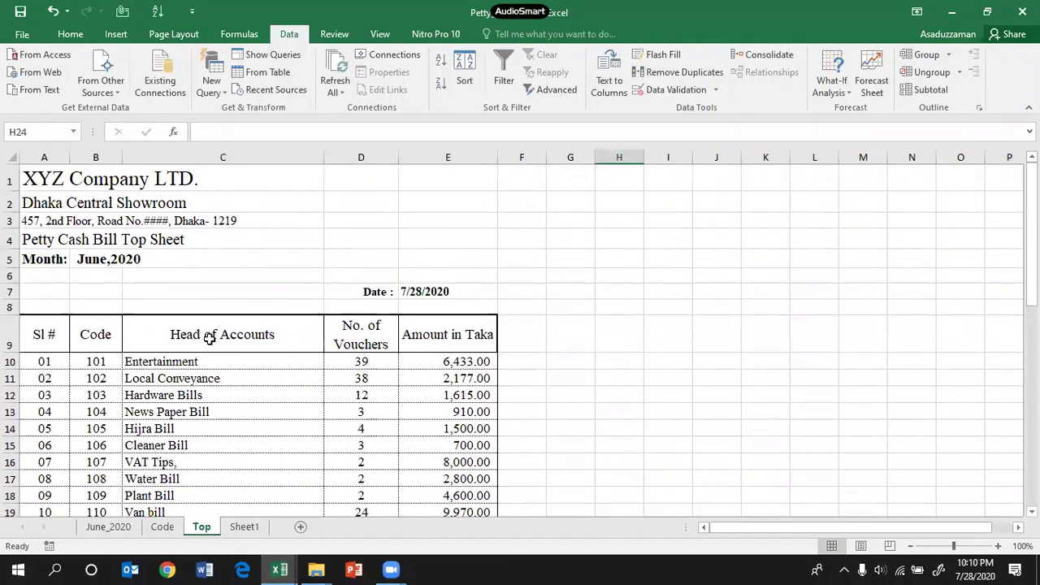
{"action": "scroll", "coordinate": [208, 336], "scroll_direction": "down", "scroll_amount": 3}
{"action": "scroll", "coordinate": [207, 336], "scroll_direction": "up", "scroll_amount": 3}
{"action": "left_click_drag", "start_coordinate": [97, 367], "coordinate": [238, 459]}
{"action": "left_click", "coordinate": [290, 423]}
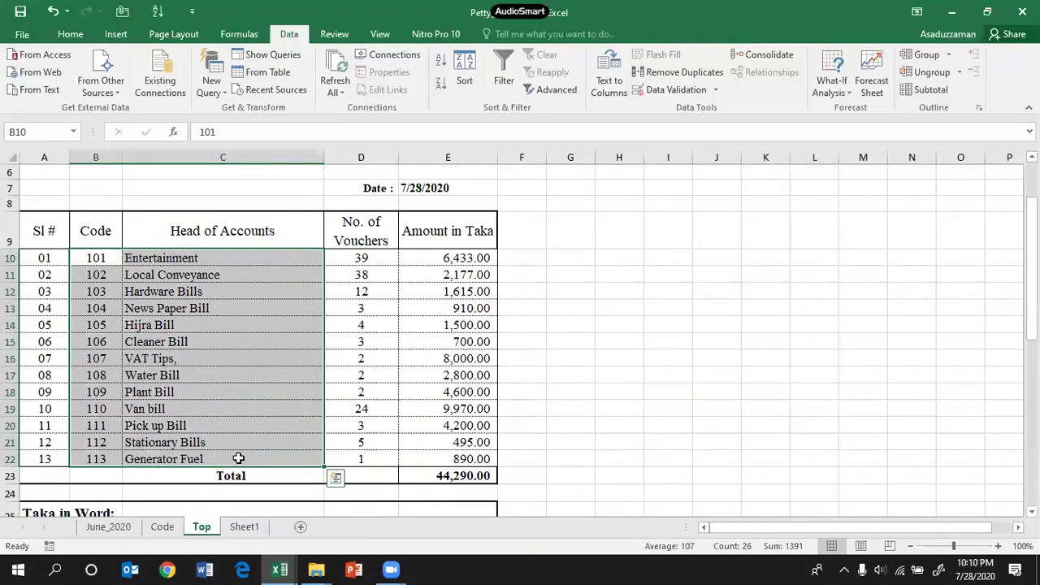
Step: Replace the Top table's codes and heads with codes 101–113 copied from the Code sheet
{"action": "key", "text": "Delete"}
{"action": "left_click", "coordinate": [162, 527]}
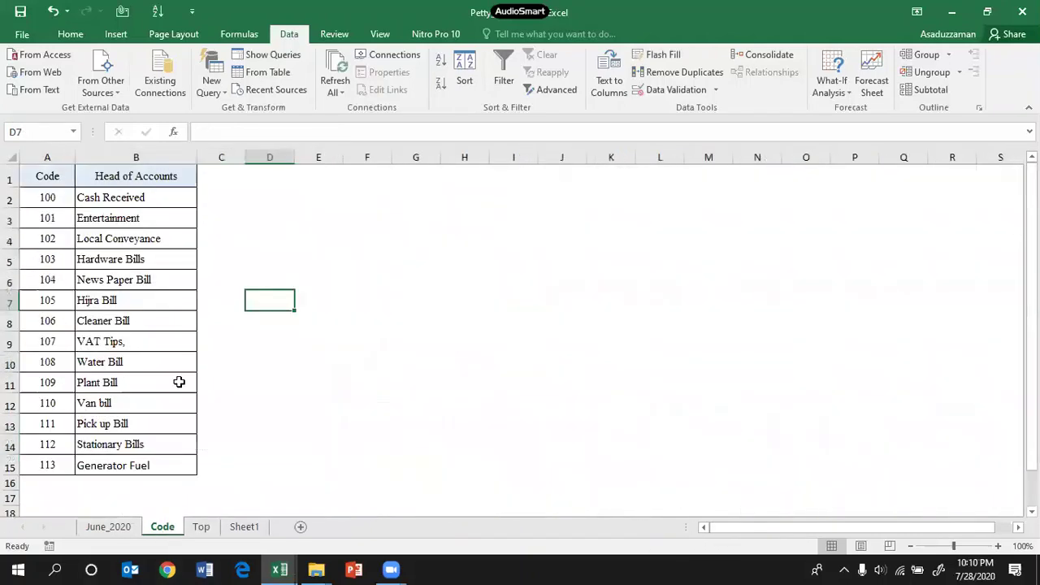
{"action": "left_click_drag", "start_coordinate": [33, 200], "coordinate": [106, 461]}
{"action": "left_click", "coordinate": [213, 278]}
{"action": "mouse_move", "coordinate": [41, 219]}
{"action": "left_mouse_down"}
{"action": "mouse_move", "coordinate": [144, 325]}
{"action": "mouse_move", "coordinate": [132, 464]}
{"action": "left_mouse_up"}
{"action": "key", "text": "ctrl+c"}
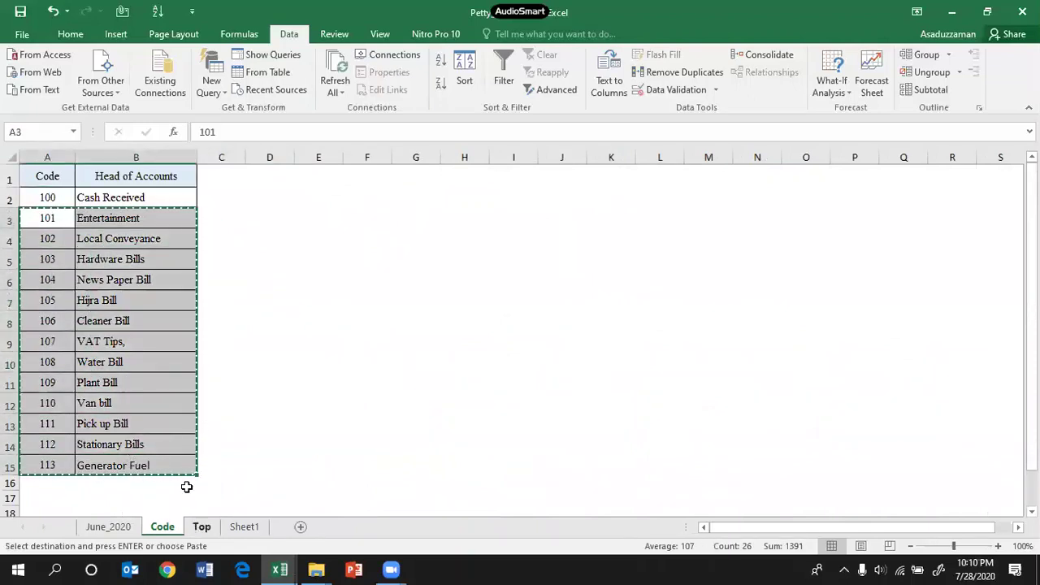
{"action": "left_click", "coordinate": [201, 526]}
{"action": "left_click", "coordinate": [101, 256]}
{"action": "key", "text": "ctrl+v"}
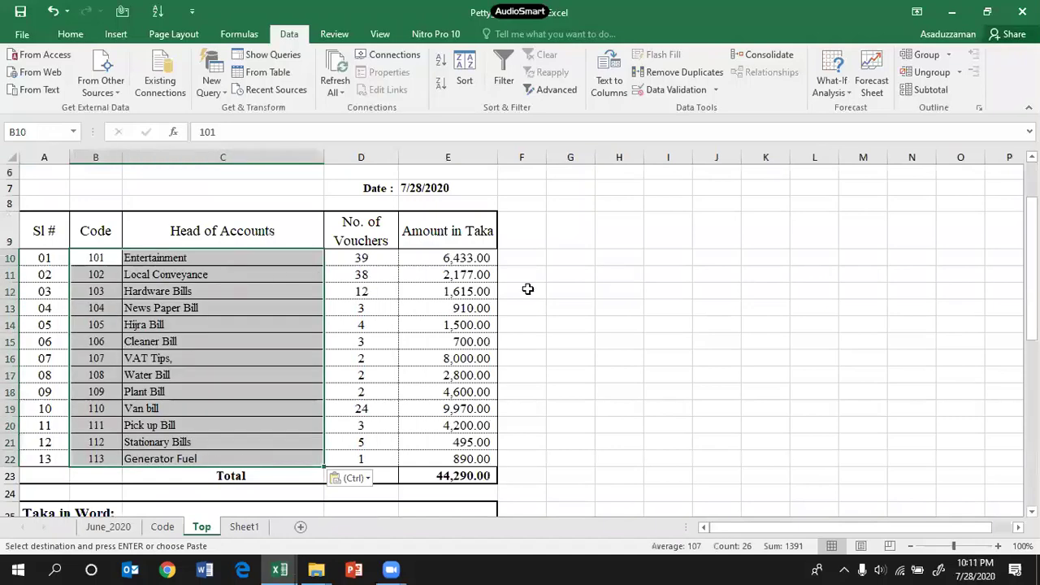
Step: Clear the old voucher counts and amounts in D10:E22 and select E10
{"action": "left_click", "coordinate": [529, 289]}
{"action": "left_click_drag", "start_coordinate": [346, 257], "coordinate": [431, 457]}
{"action": "key", "text": "Delete"}
{"action": "left_click", "coordinate": [619, 374]}
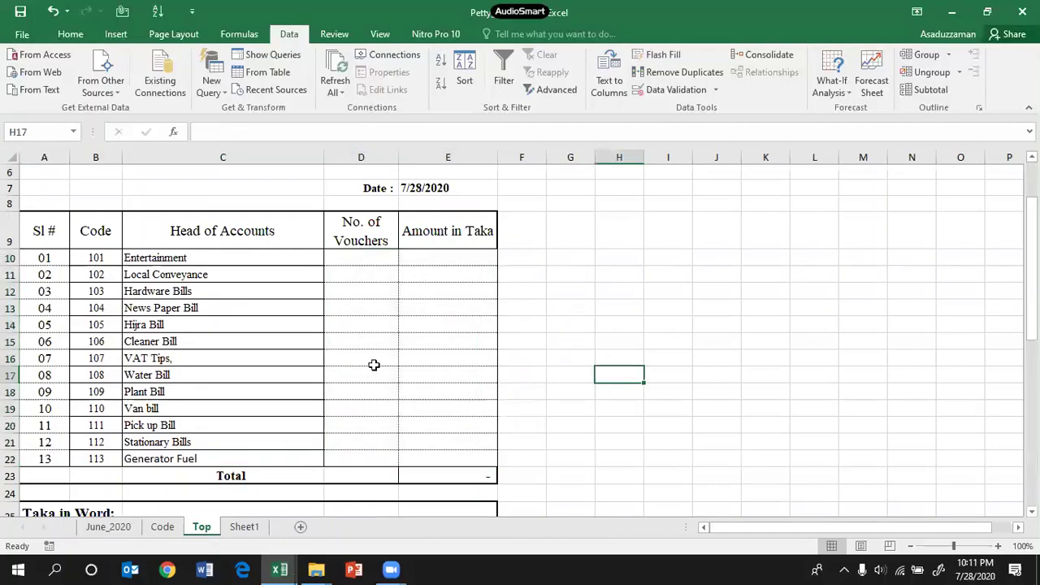
{"action": "scroll", "coordinate": [318, 381], "scroll_direction": "up", "scroll_amount": 2}
{"action": "scroll", "coordinate": [318, 376], "scroll_direction": "down", "scroll_amount": 4}
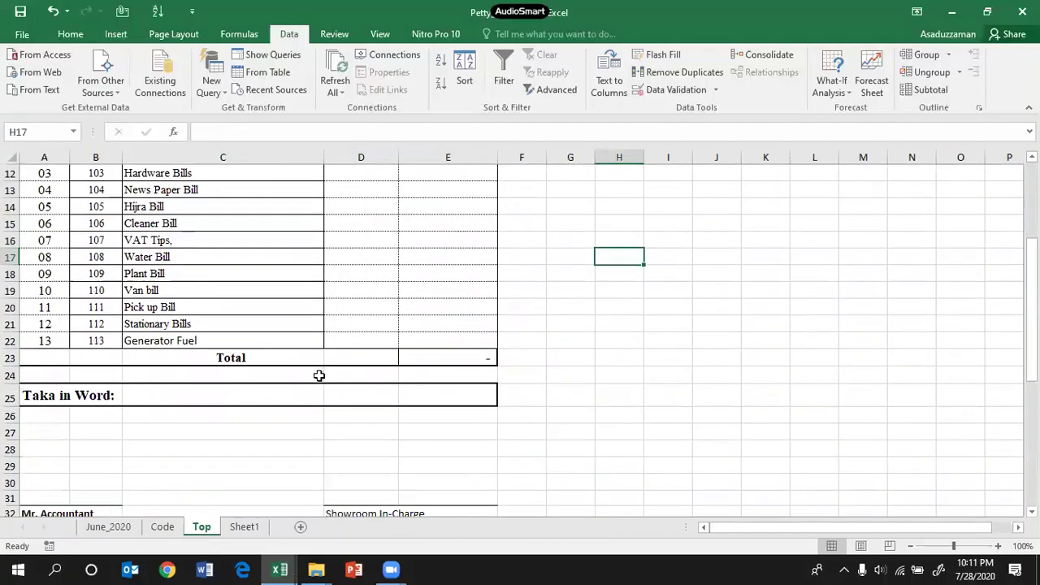
{"action": "scroll", "coordinate": [318, 376], "scroll_direction": "up", "scroll_amount": 4}
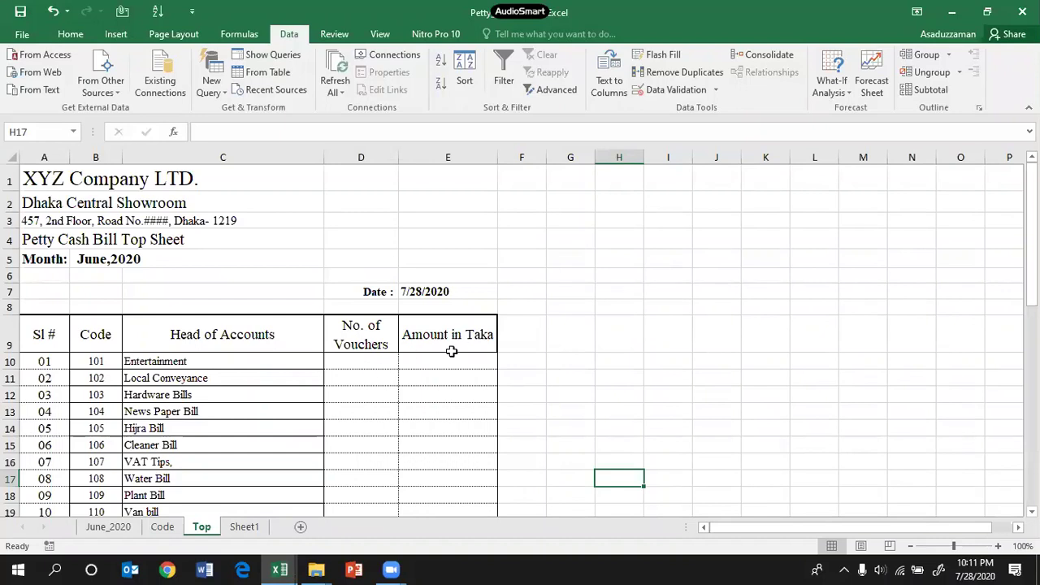
{"action": "left_click", "coordinate": [363, 341]}
{"action": "left_click", "coordinate": [454, 346]}
{"action": "left_click", "coordinate": [456, 362]}
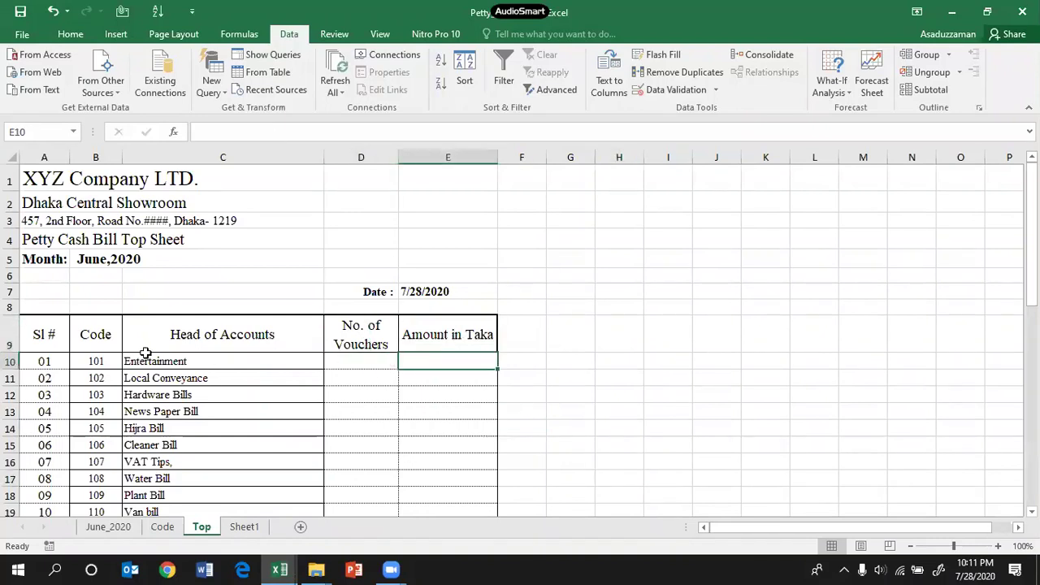
{"action": "left_click", "coordinate": [149, 360]}
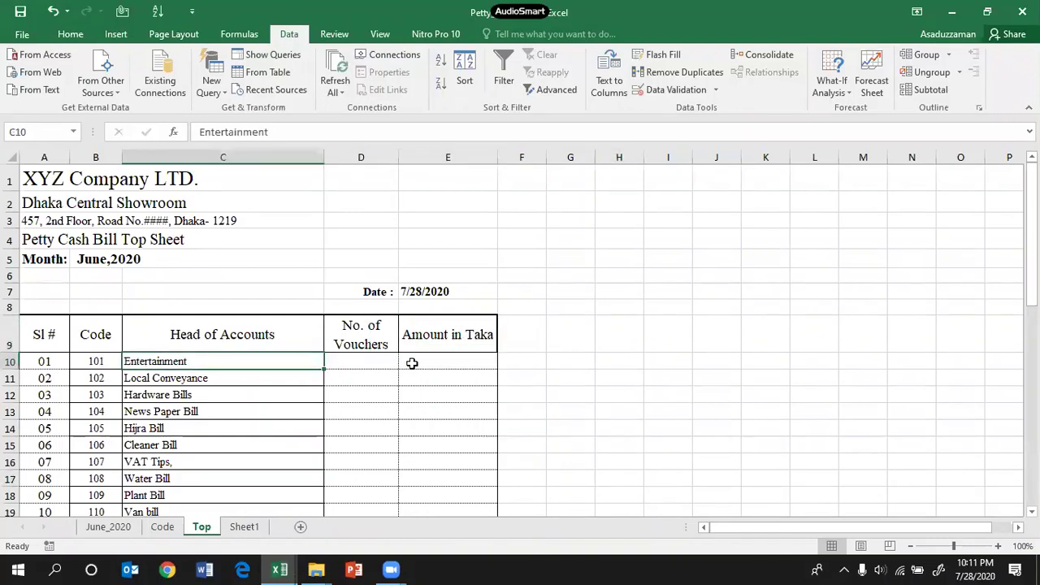
{"action": "left_click", "coordinate": [441, 360]}
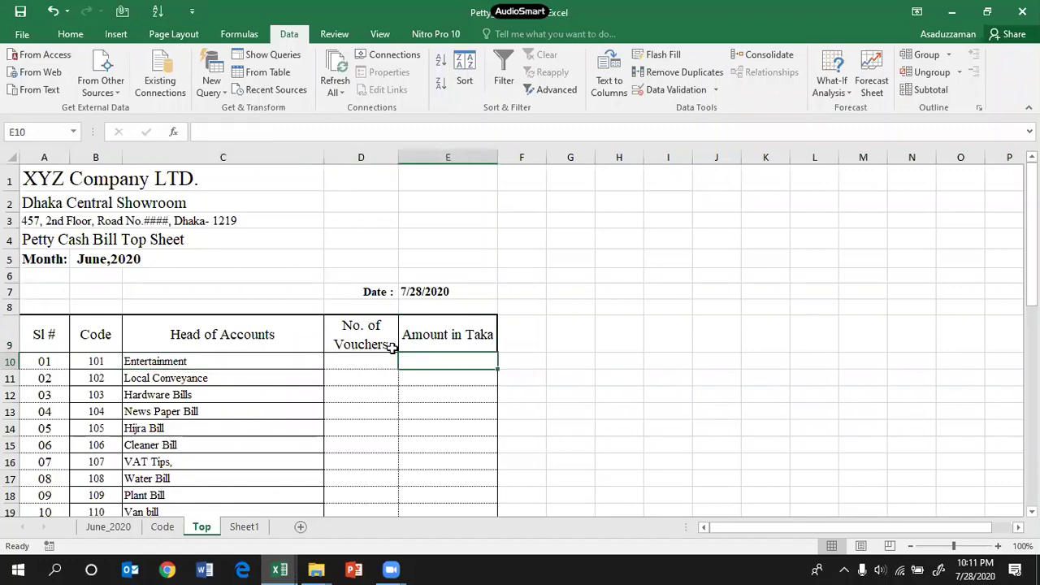
Step: Filter the June_2020 Account Haed column to show only Entertainment rows
{"action": "left_click", "coordinate": [103, 526]}
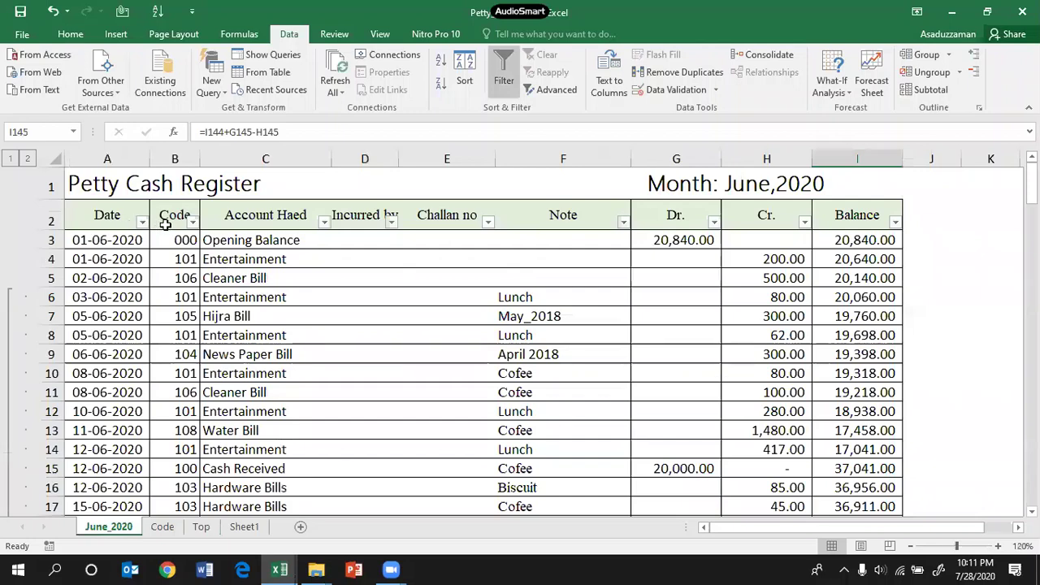
{"action": "left_click", "coordinate": [324, 221]}
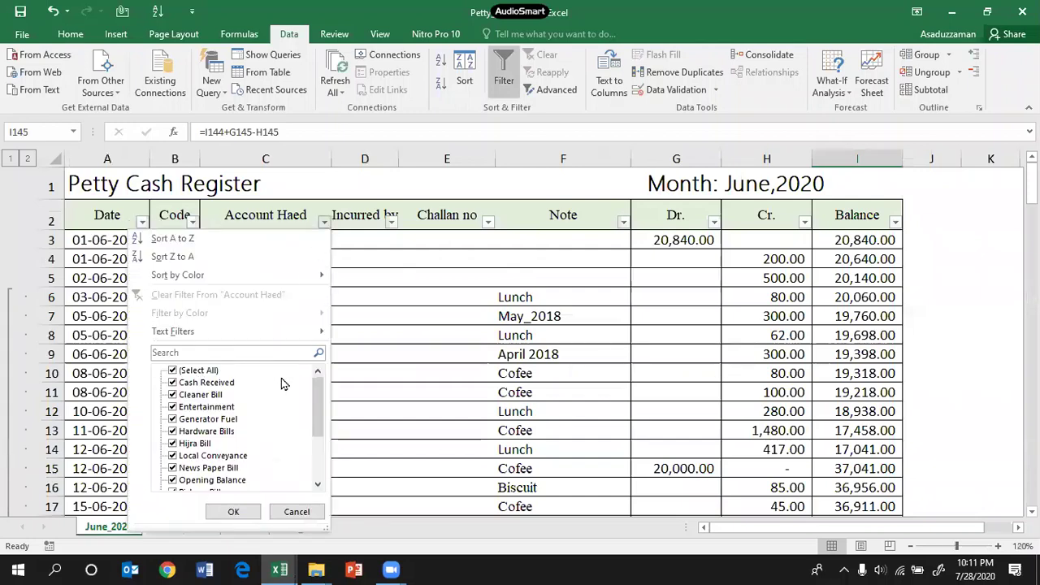
{"action": "left_click", "coordinate": [173, 372]}
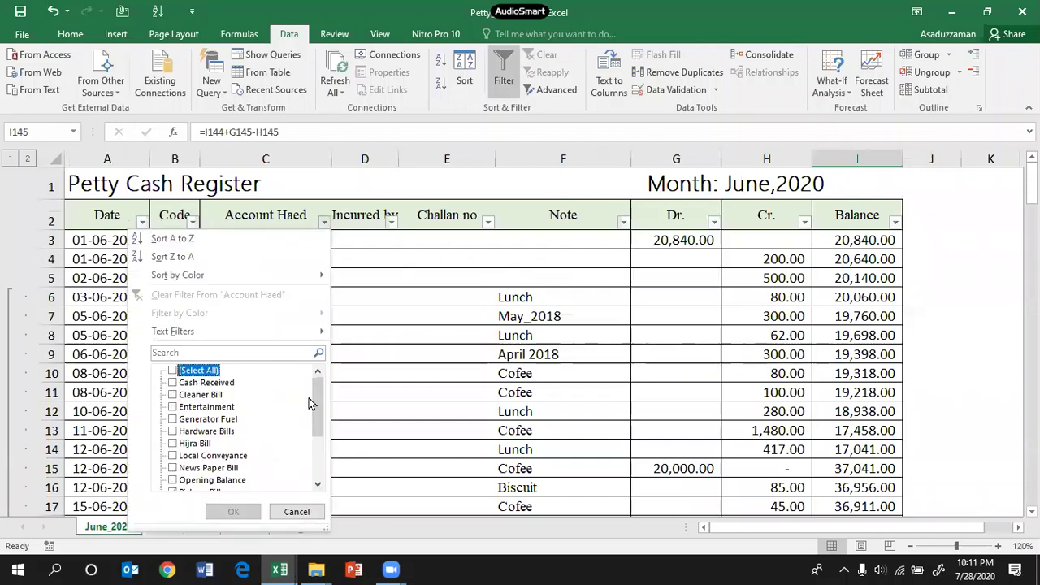
{"action": "mouse_move", "coordinate": [317, 405]}
{"action": "left_mouse_down"}
{"action": "mouse_move", "coordinate": [317, 424]}
{"action": "mouse_move", "coordinate": [317, 410]}
{"action": "left_mouse_up"}
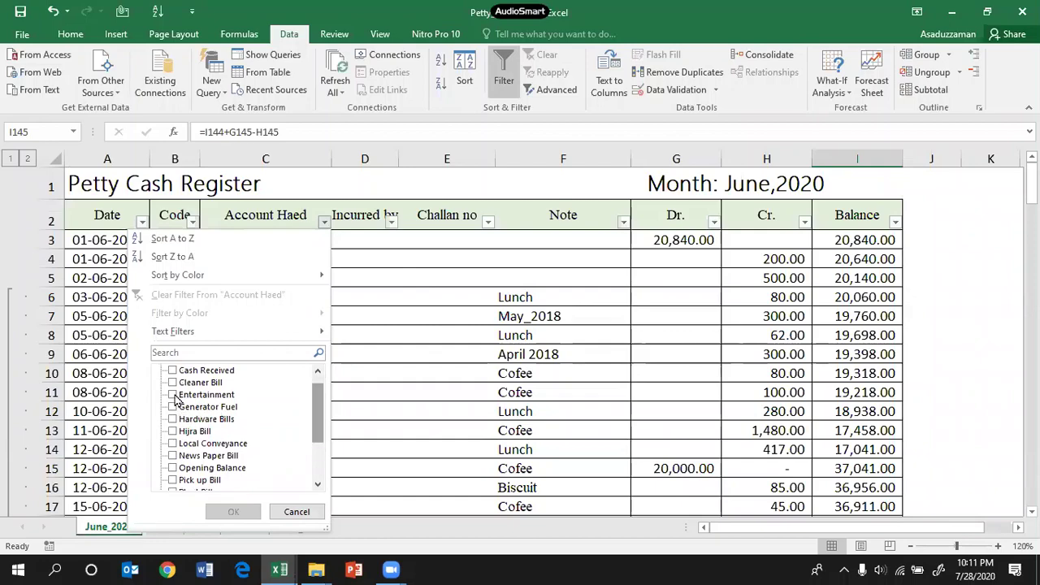
{"action": "left_click", "coordinate": [173, 395]}
{"action": "left_click", "coordinate": [231, 512]}
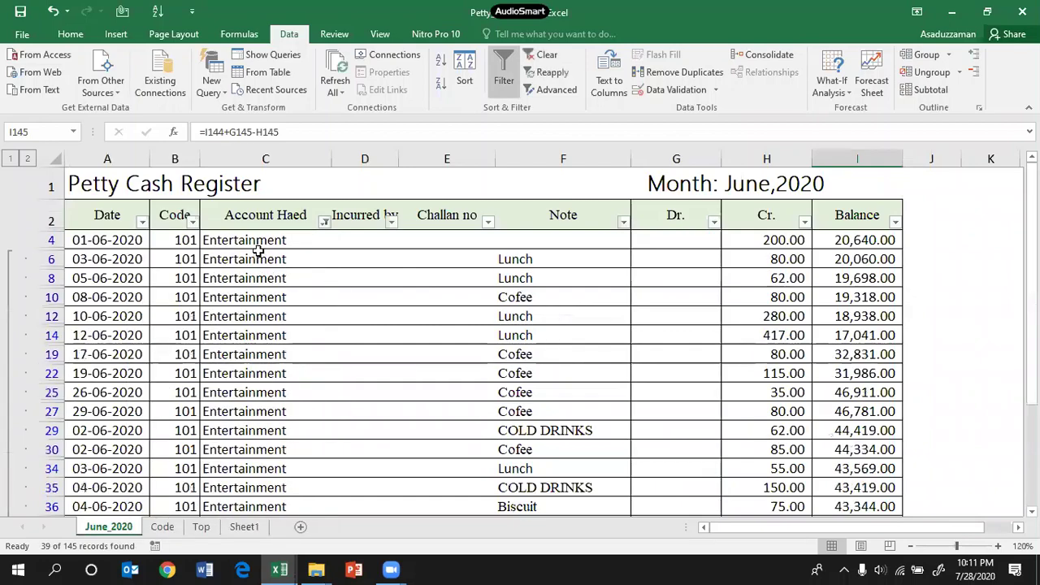
Step: Read 39 Entertainment vouchers with 6,433.00 in credits, then return to the Top sheet
{"action": "left_click_drag", "start_coordinate": [258, 242], "coordinate": [251, 554]}
{"action": "scroll", "coordinate": [717, 390], "scroll_direction": "up", "scroll_amount": 9}
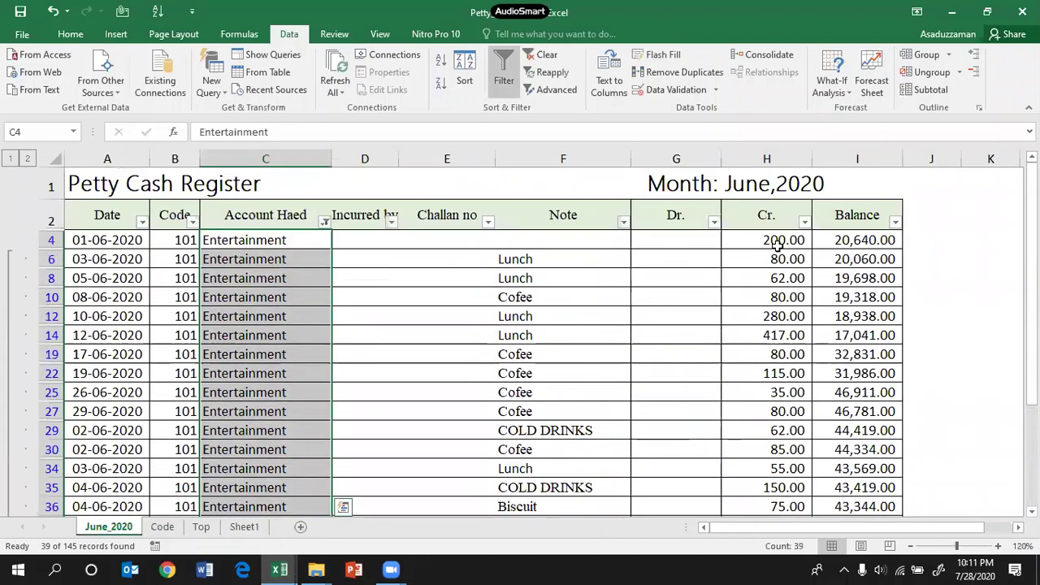
{"action": "left_click_drag", "start_coordinate": [777, 246], "coordinate": [766, 480]}
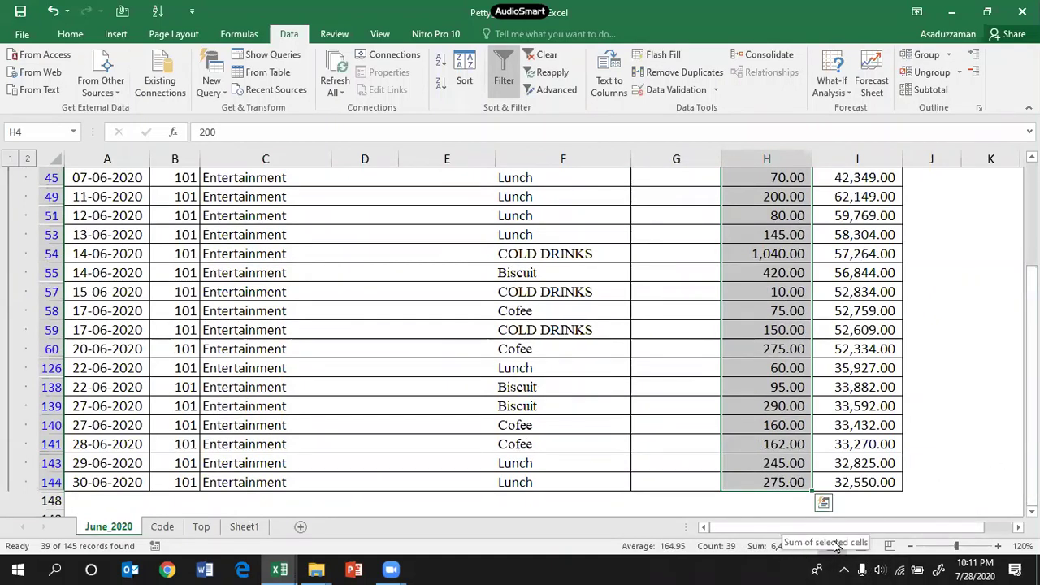
{"action": "left_click", "coordinate": [1031, 511]}
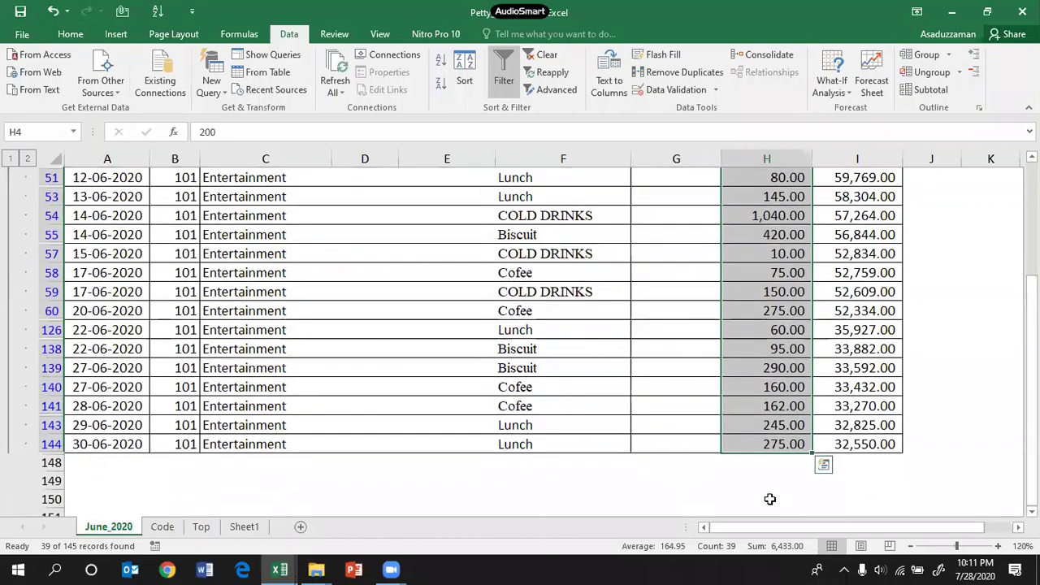
{"action": "left_click", "coordinate": [769, 481]}
{"action": "scroll", "coordinate": [765, 495], "scroll_direction": "up", "scroll_amount": 10}
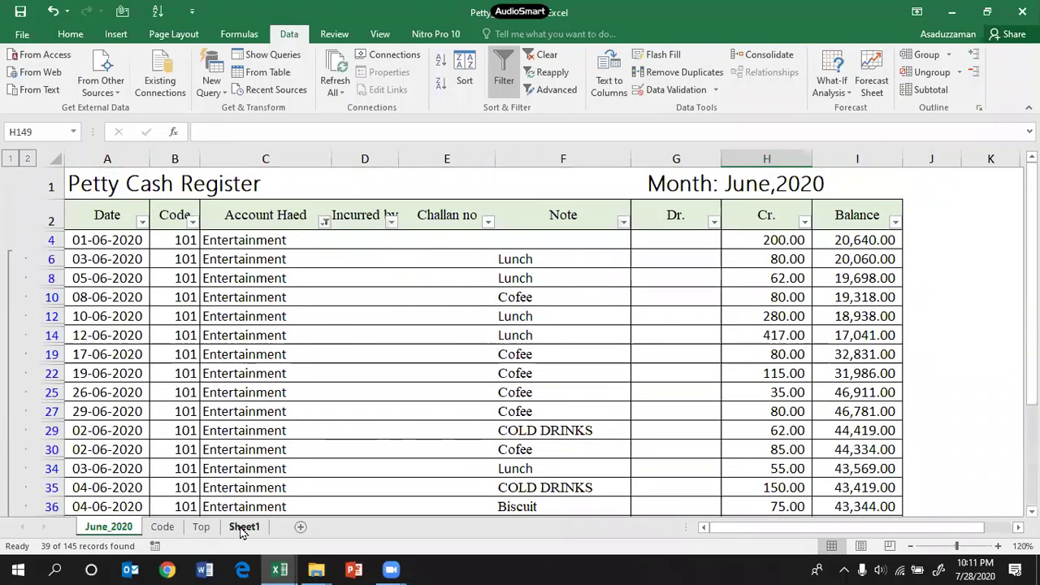
{"action": "left_click", "coordinate": [200, 526]}
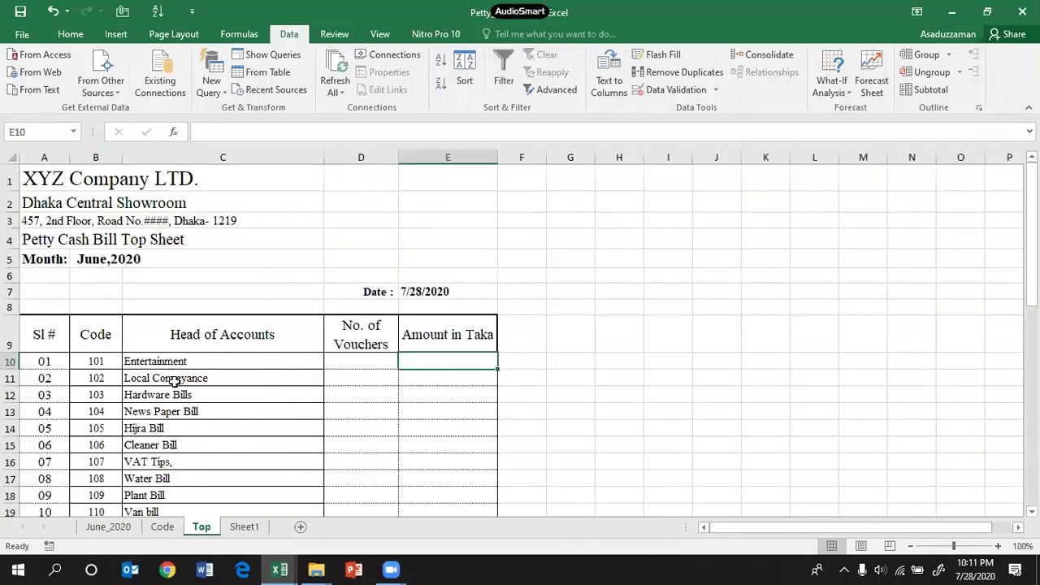
{"action": "left_click", "coordinate": [175, 382]}
Step: Switch the June_2020 filter to Local Conveyance and read 38 vouchers totalling 2,177.00
{"action": "left_click", "coordinate": [98, 533]}
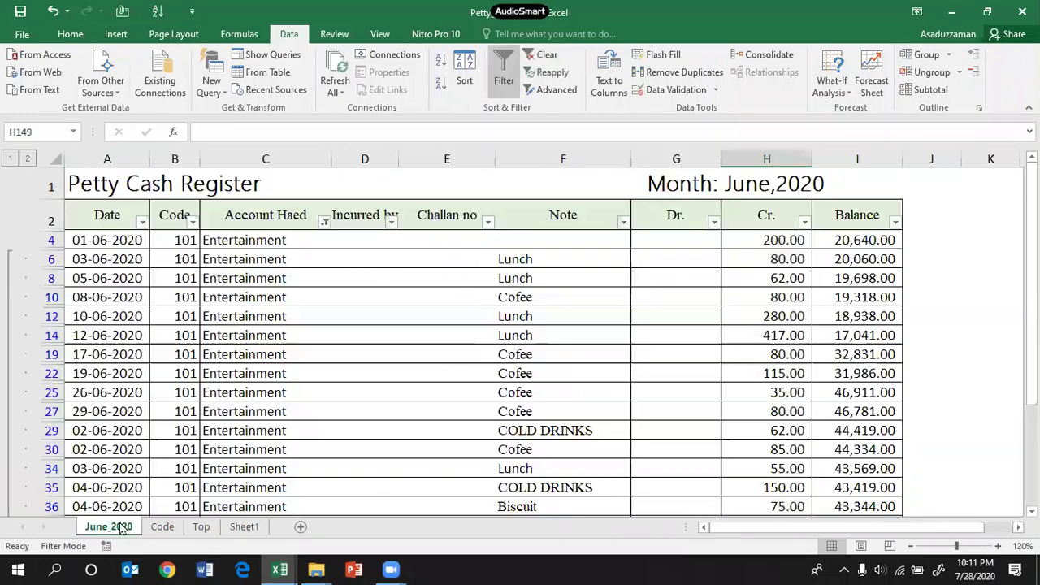
{"action": "left_click", "coordinate": [324, 223]}
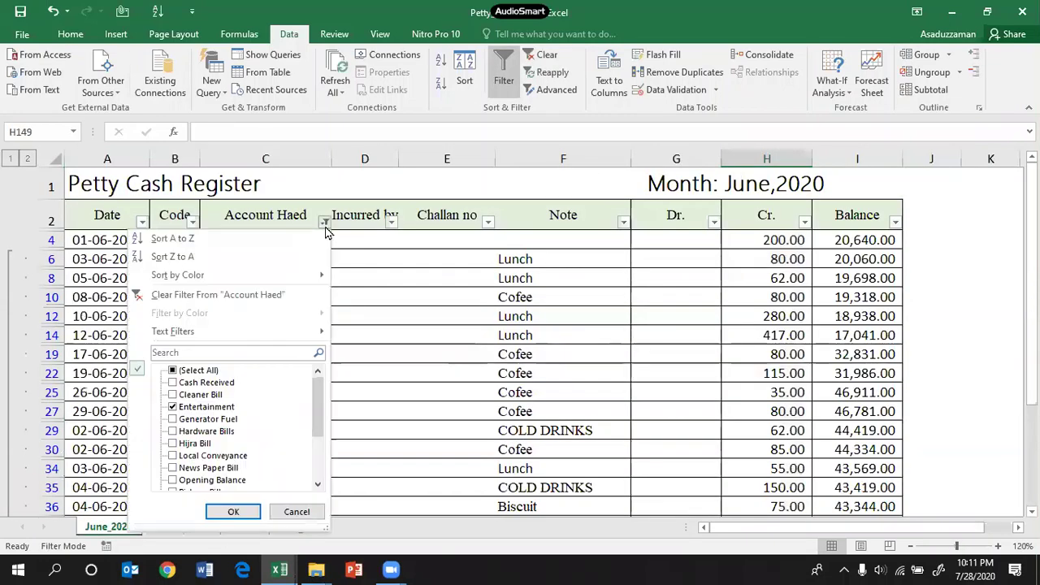
{"action": "left_click", "coordinate": [172, 406]}
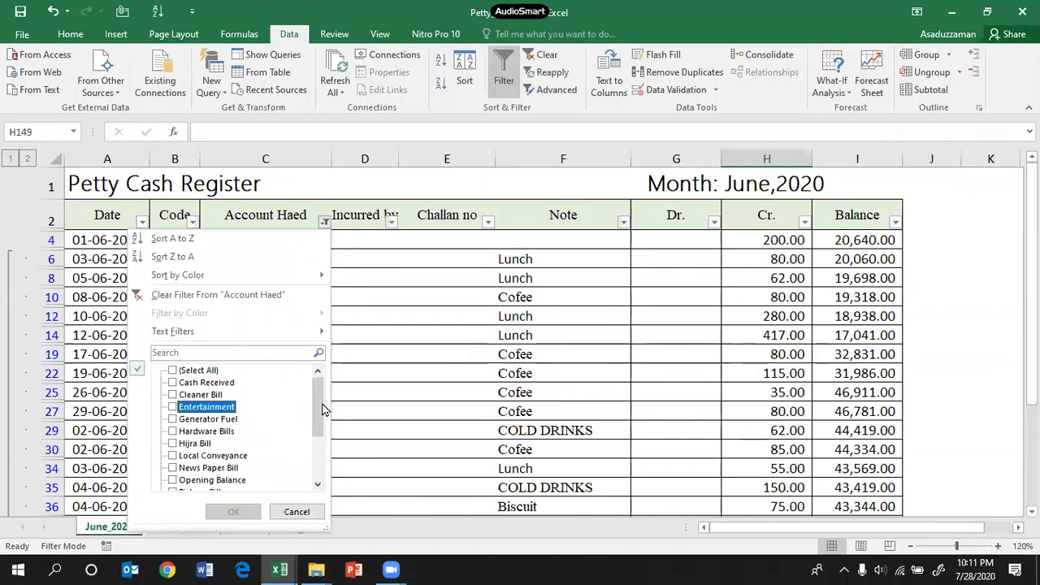
{"action": "left_click_drag", "start_coordinate": [322, 408], "coordinate": [321, 452]}
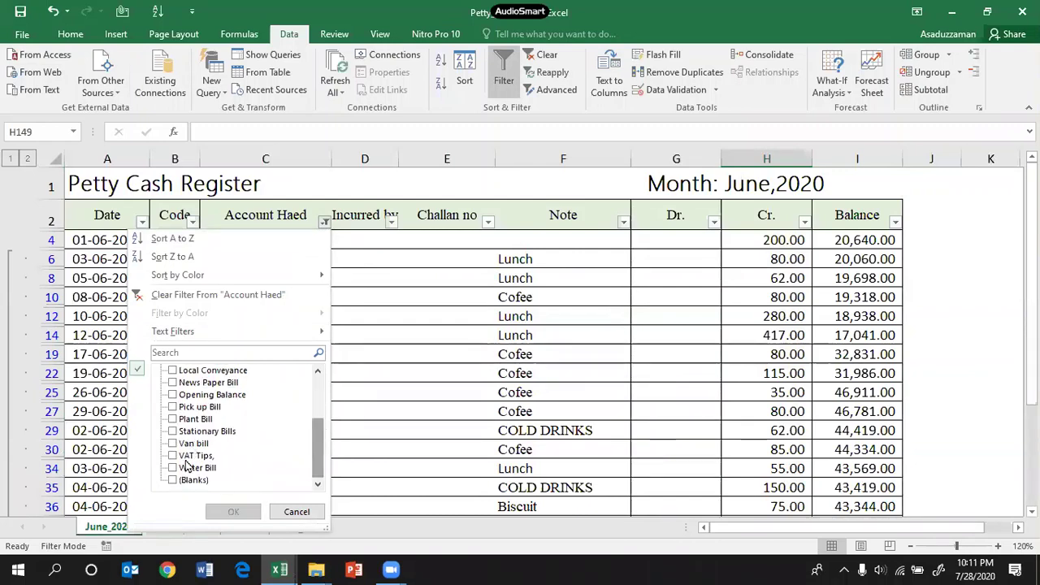
{"action": "left_click_drag", "start_coordinate": [320, 451], "coordinate": [314, 417]}
{"action": "left_click", "coordinate": [177, 419]}
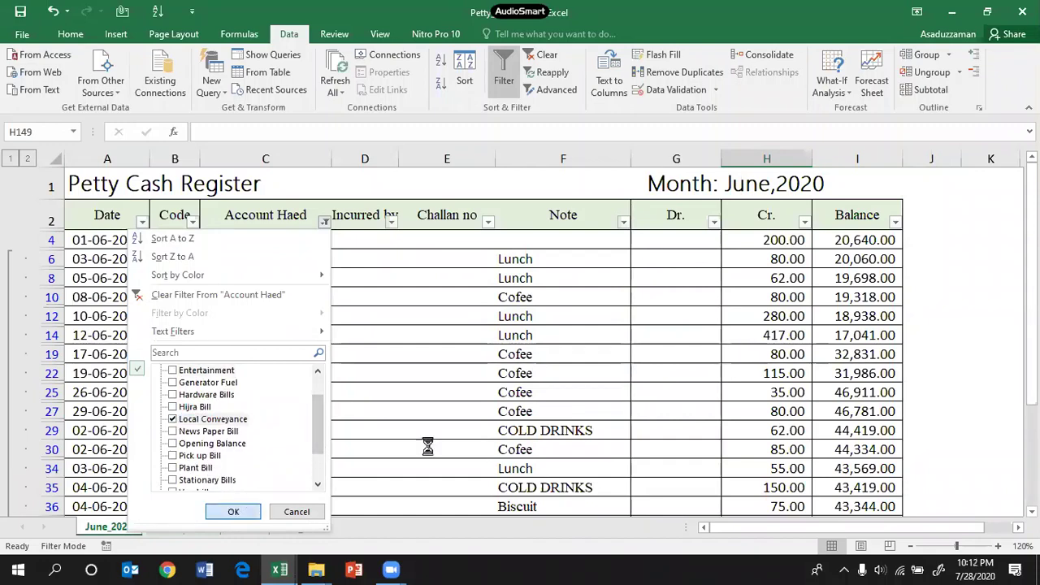
{"action": "left_click_drag", "start_coordinate": [740, 242], "coordinate": [773, 478]}
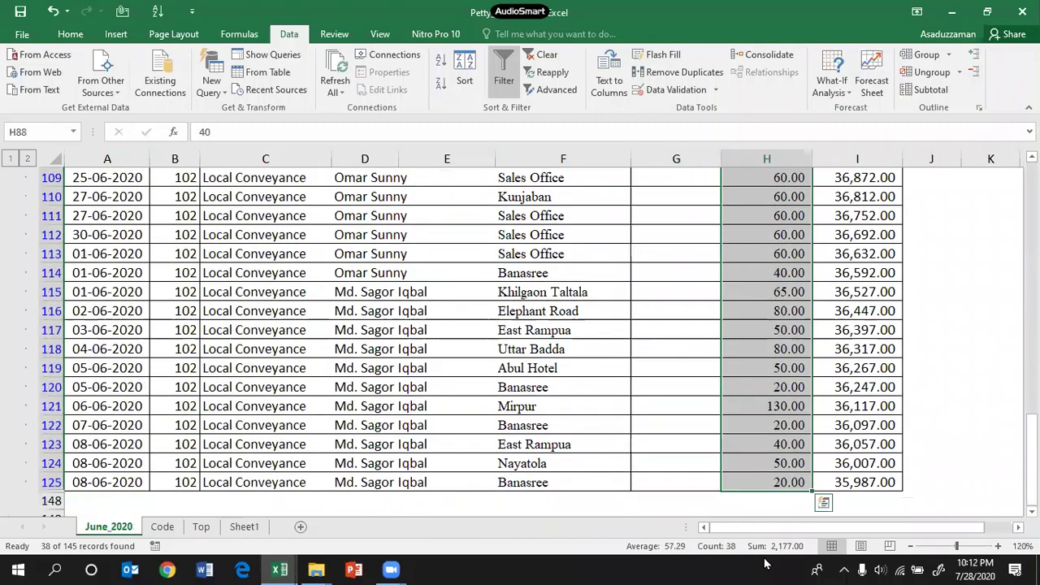
{"action": "scroll", "coordinate": [471, 330], "scroll_direction": "up", "scroll_amount": 8}
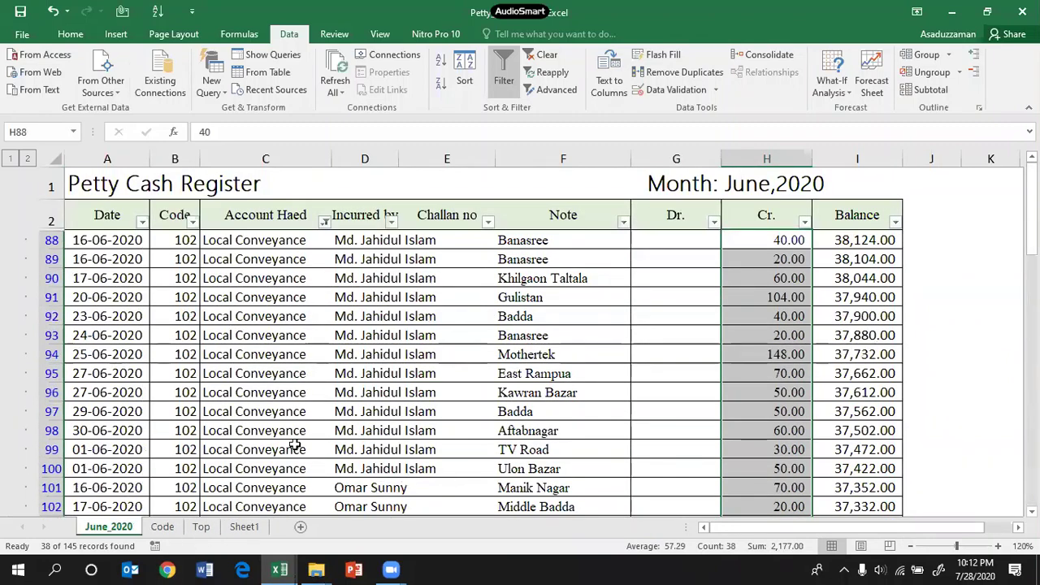
Step: Move the Top sheet tab ahead of the Code sheet and select E10
{"action": "left_click", "coordinate": [162, 527]}
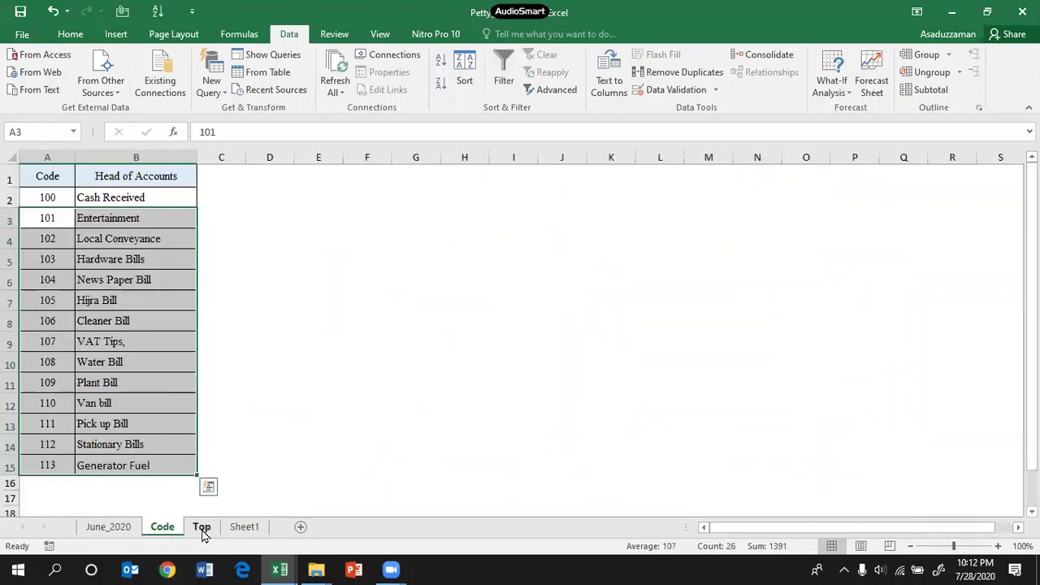
{"action": "left_click", "coordinate": [202, 526]}
{"action": "left_click_drag", "start_coordinate": [167, 503], "coordinate": [154, 525]}
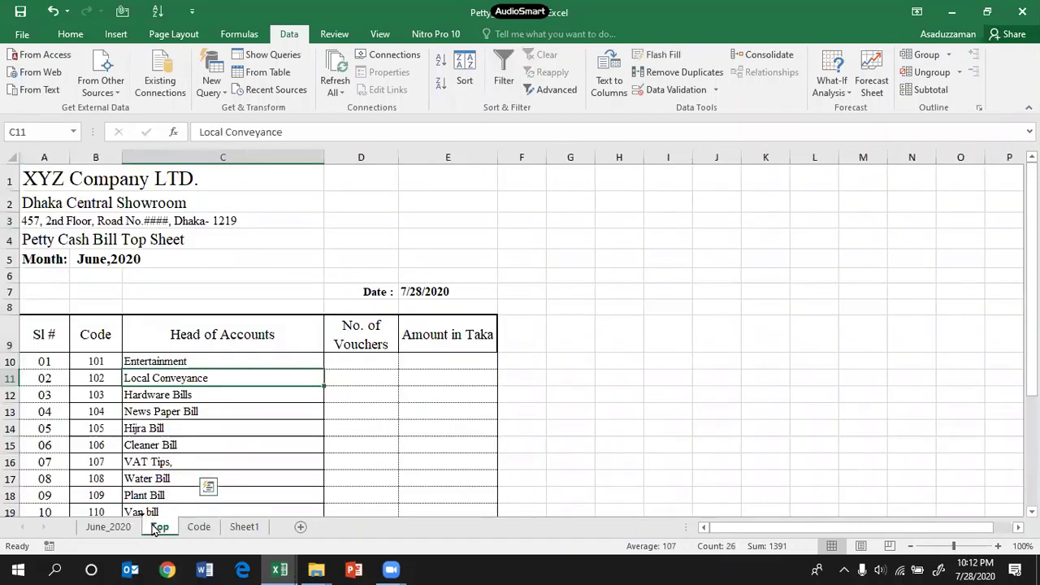
{"action": "left_click", "coordinate": [365, 410]}
{"action": "left_click", "coordinate": [426, 367]}
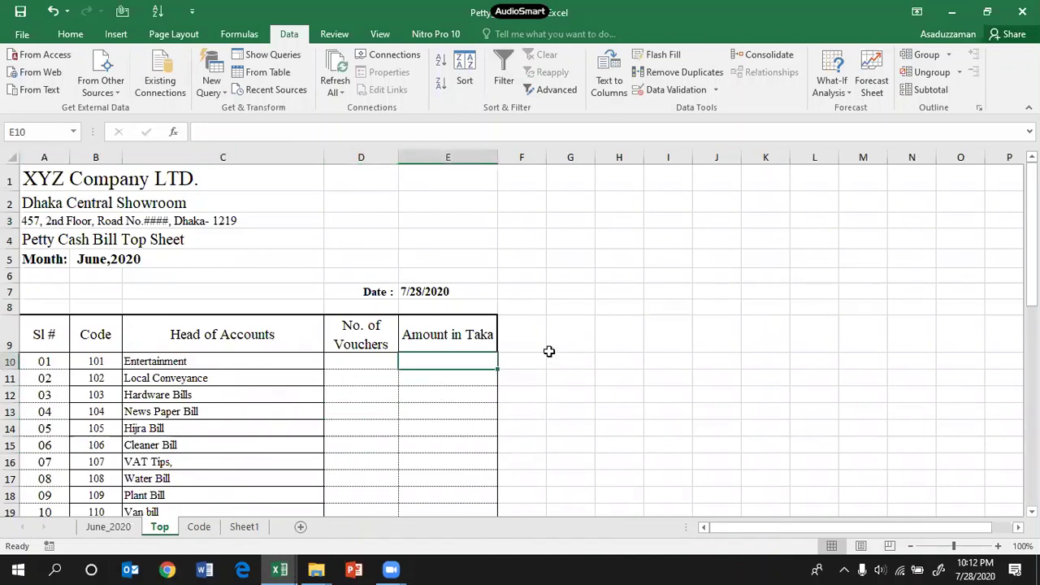
Step: Type =SUMIF(range,criteria, [sum_range]) in E10 and select the formula text
{"action": "type", "text": "=sumi"}
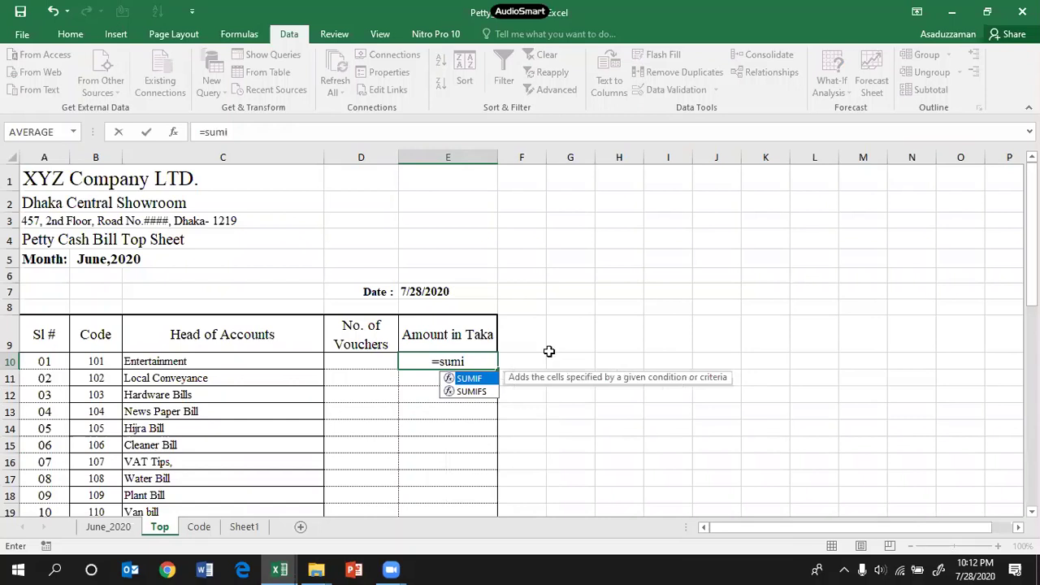
{"action": "key", "text": "Tab"}
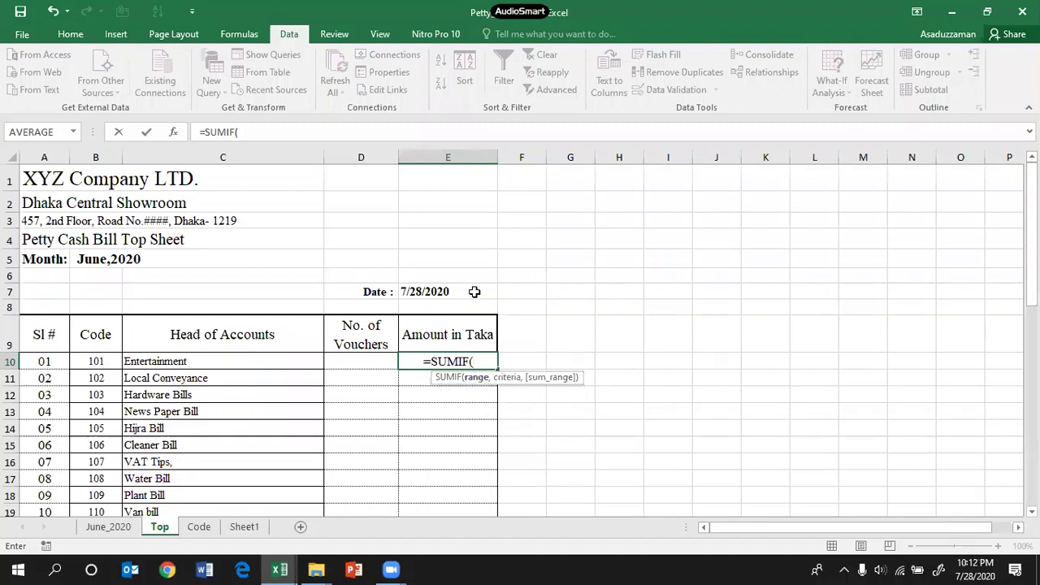
{"action": "left_click", "coordinate": [272, 138]}
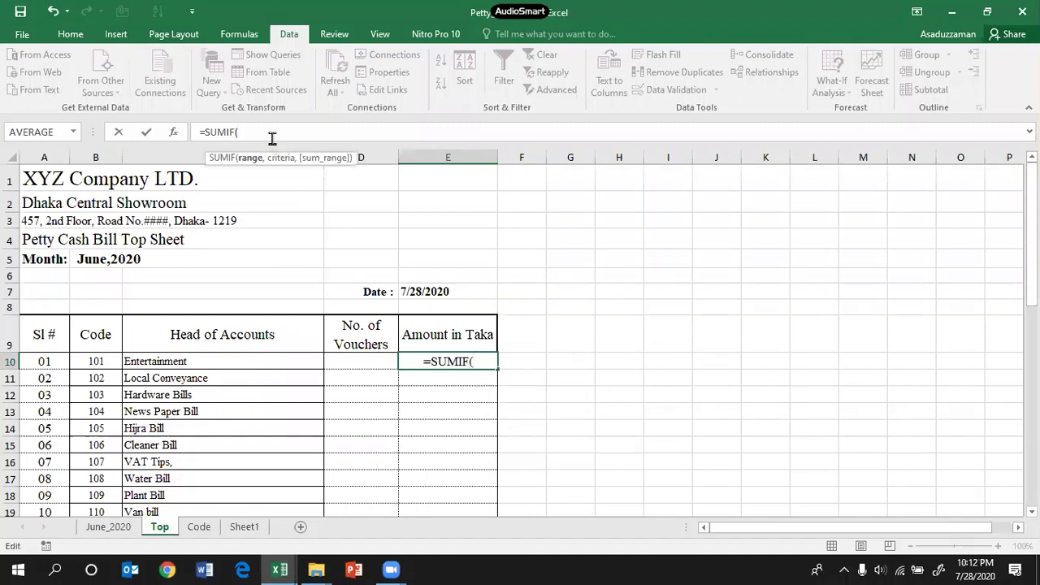
{"action": "type", "text": "e"}
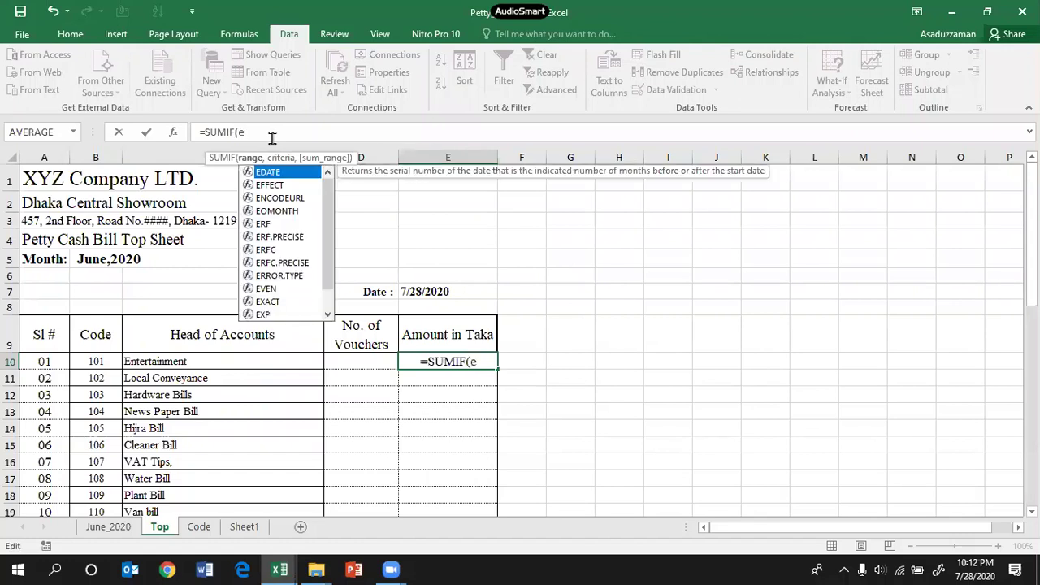
{"action": "key", "text": "BackSpace"}
{"action": "type", "text": "ran"}
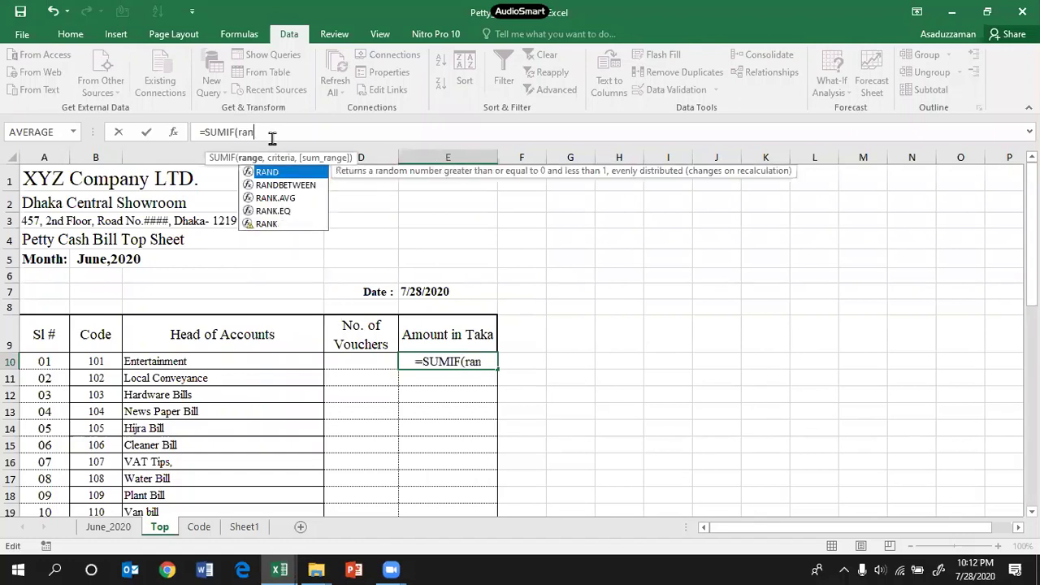
{"action": "type", "text": "ge,"}
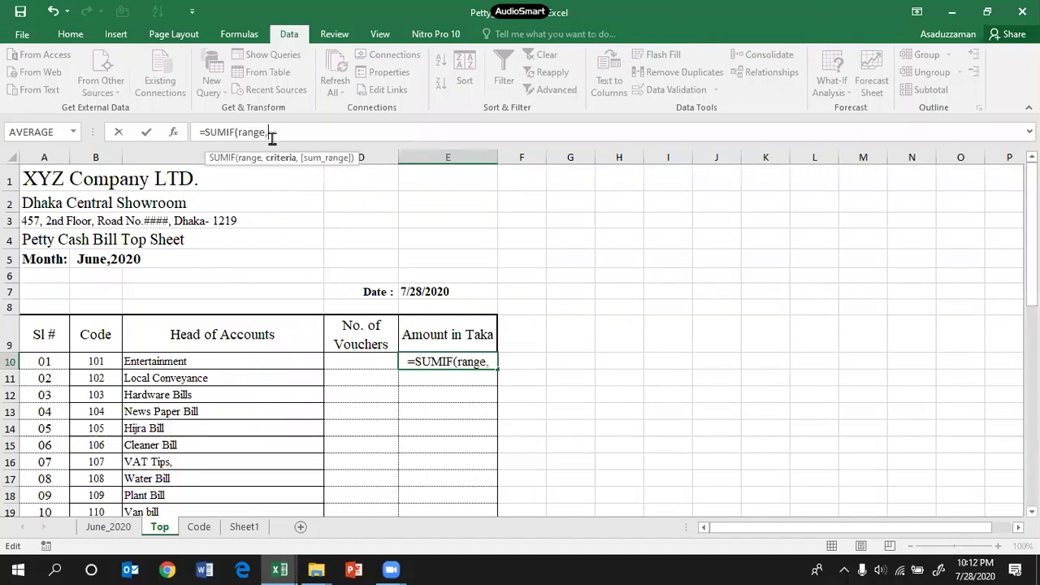
{"action": "type", "text": "crite"}
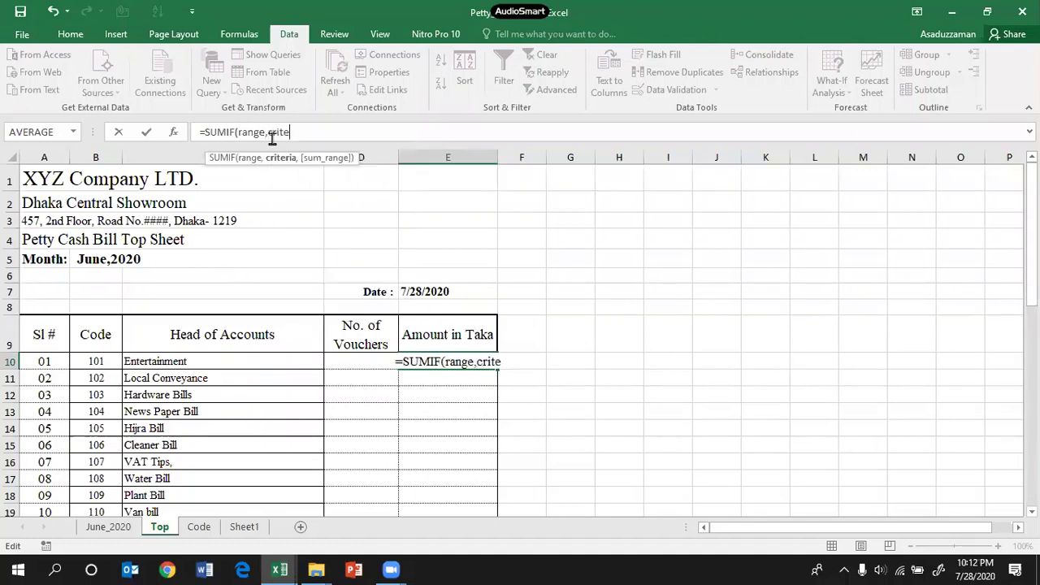
{"action": "type", "text": "ria"}
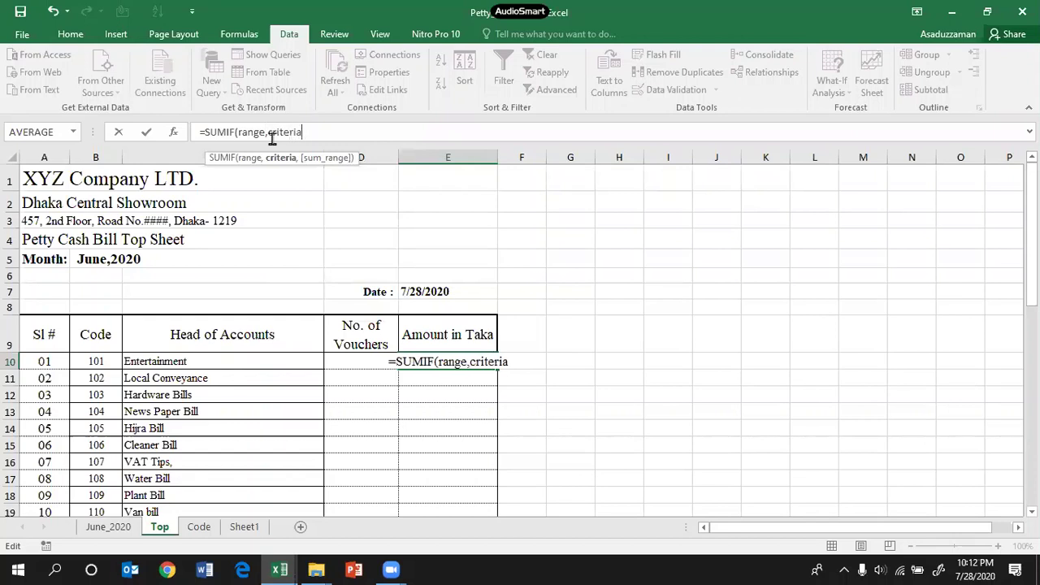
{"action": "type", "text": ","}
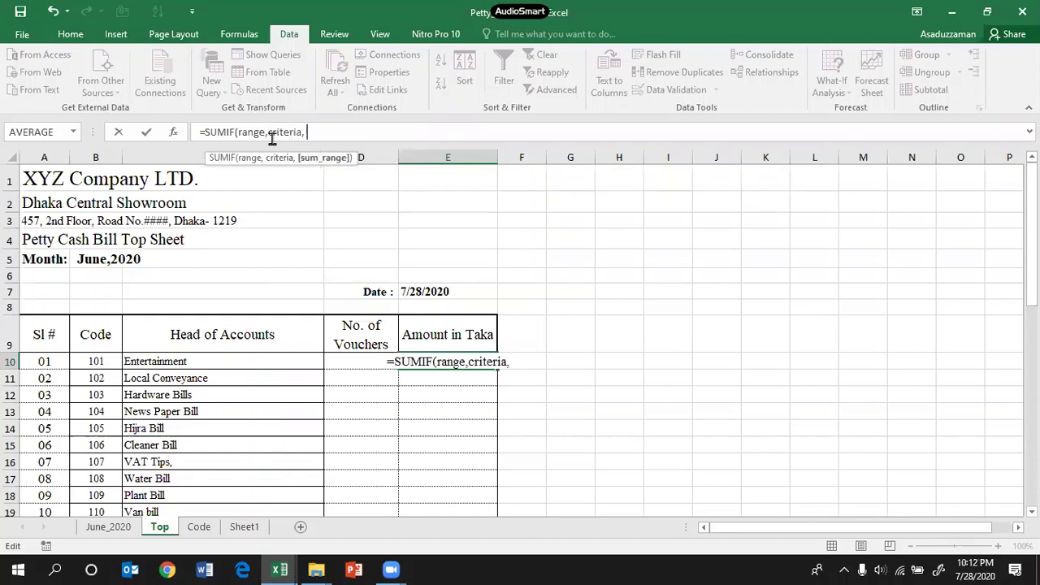
{"action": "type", "text": " {"}
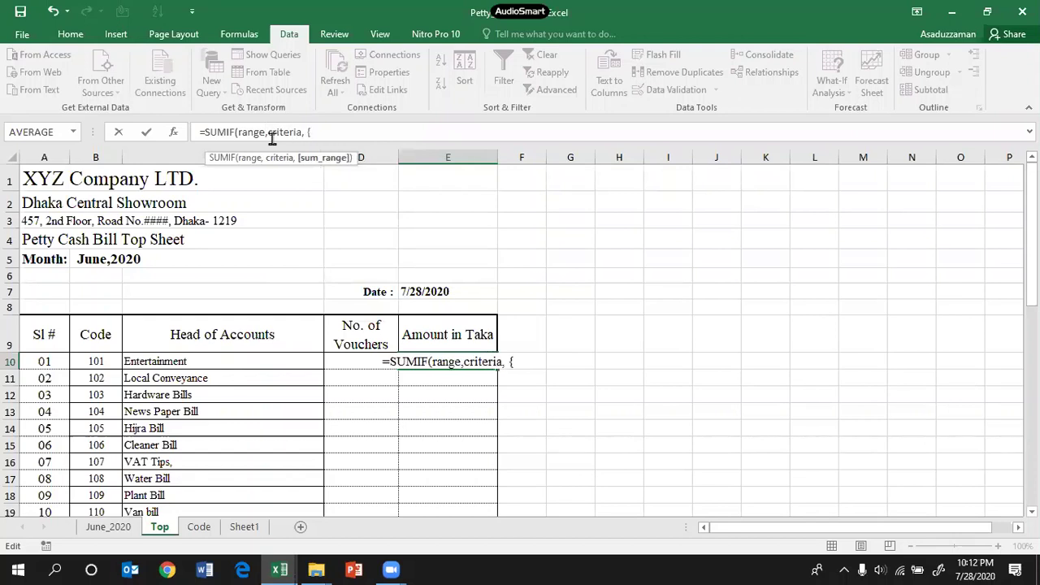
{"action": "key", "text": "BackSpace"}
{"action": "type", "text": "["}
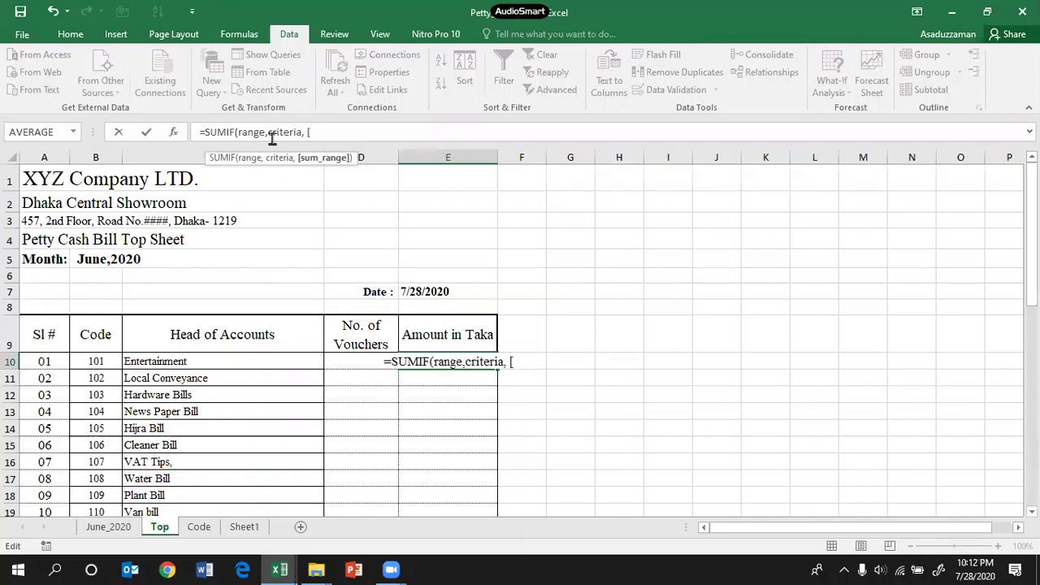
{"action": "type", "text": "sum"}
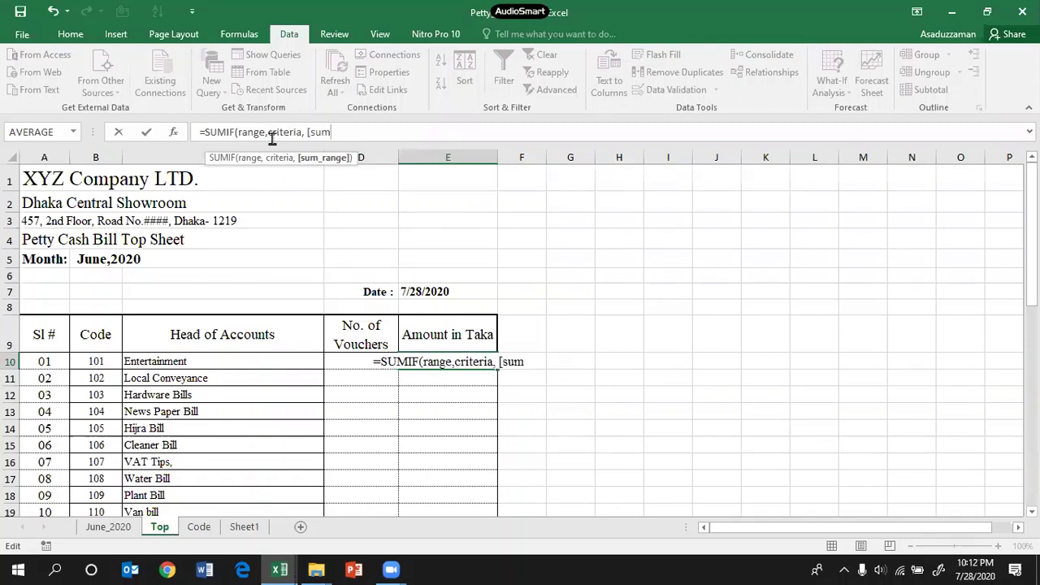
{"action": "type", "text": "_ran"}
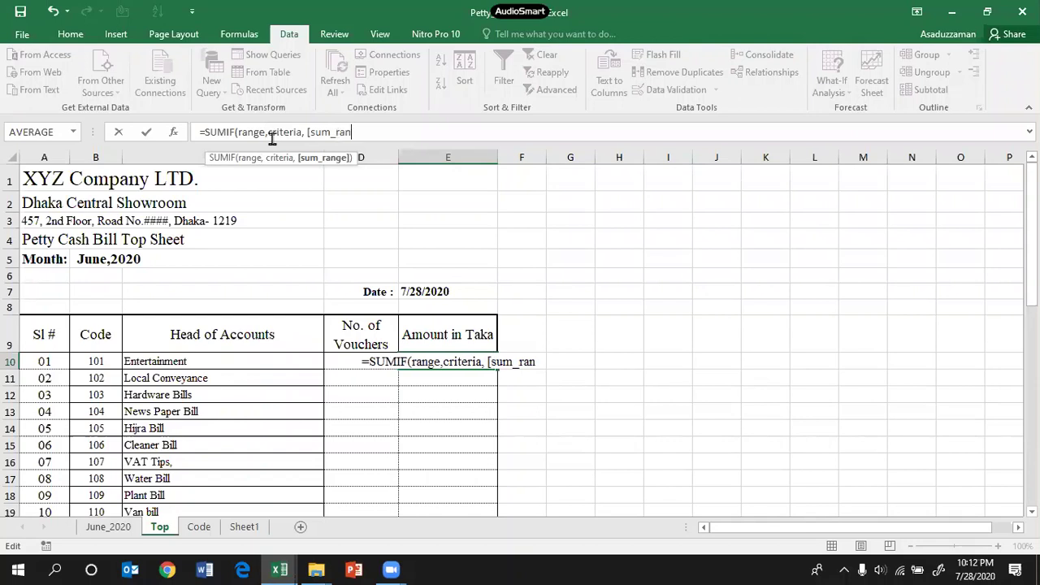
{"action": "type", "text": "ge"}
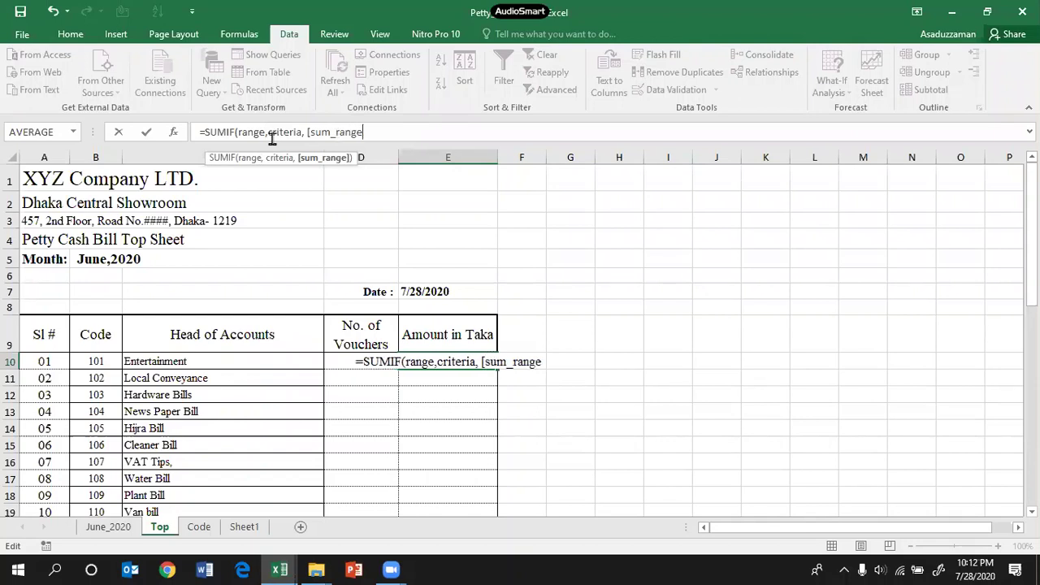
{"action": "type", "text": "]"}
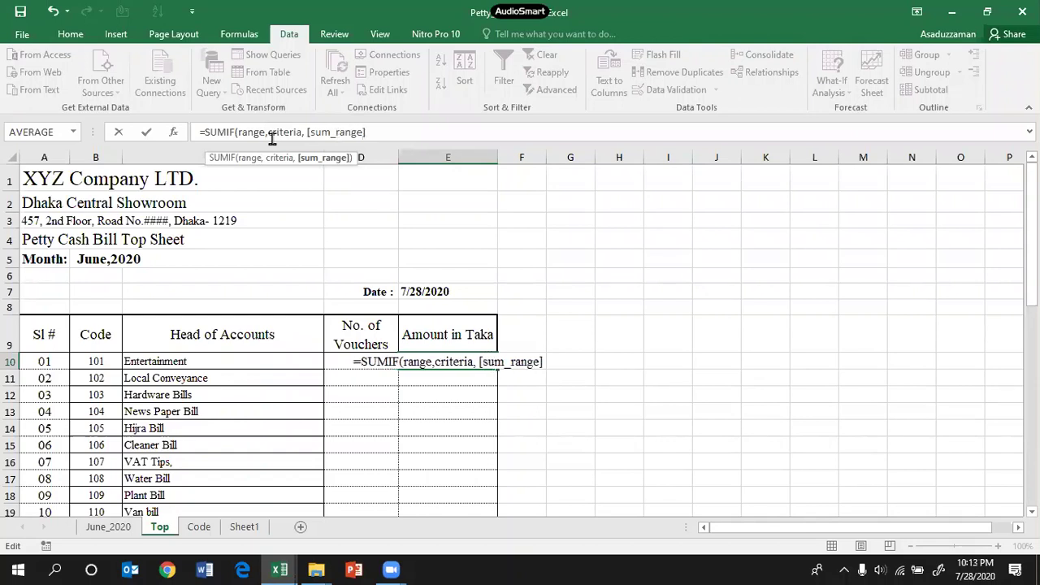
{"action": "type", "text": ")"}
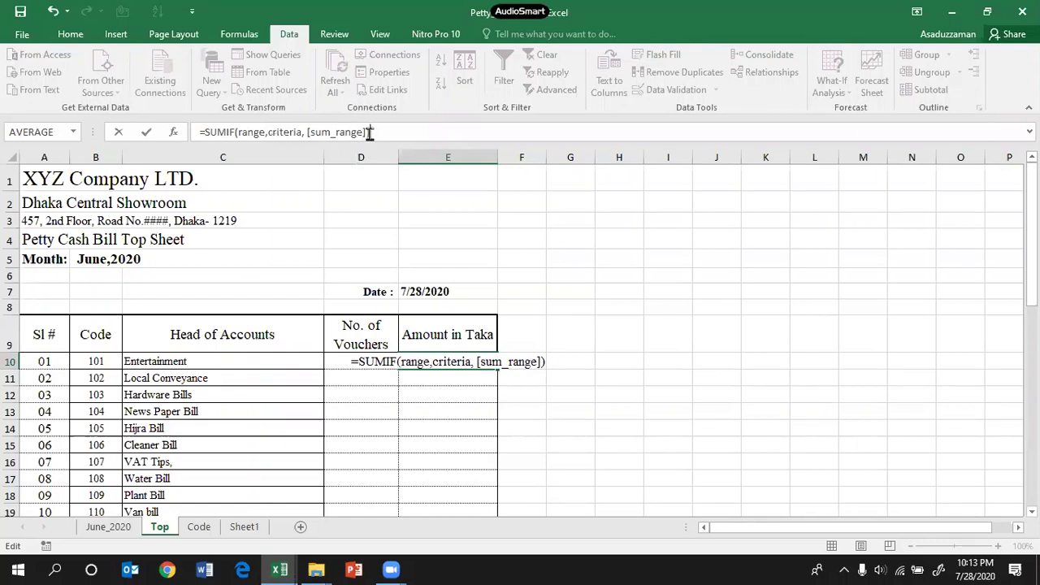
{"action": "left_click_drag", "start_coordinate": [384, 133], "coordinate": [163, 135]}
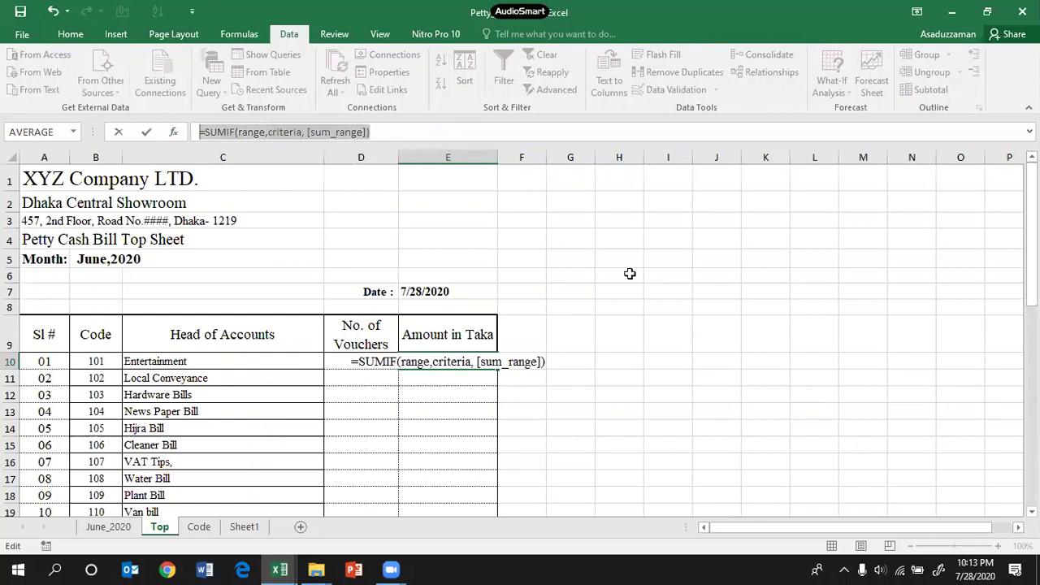
Step: Cancel the E10 entry, format G4 as Text, and paste the SUMIF syntax there
{"action": "type", "text": "="}
{"action": "left_click", "coordinate": [562, 244]}
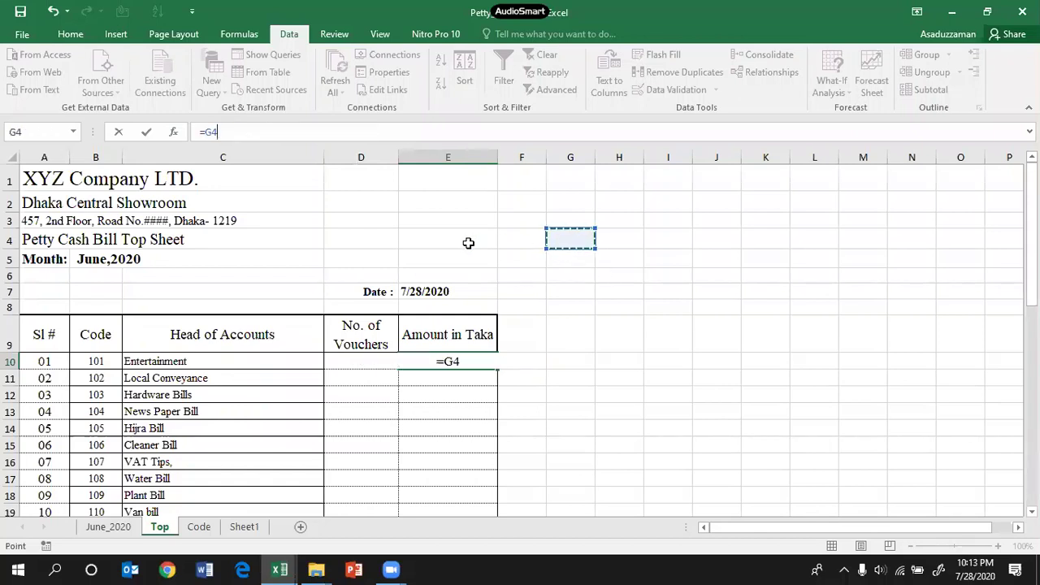
{"action": "key", "text": "Escape"}
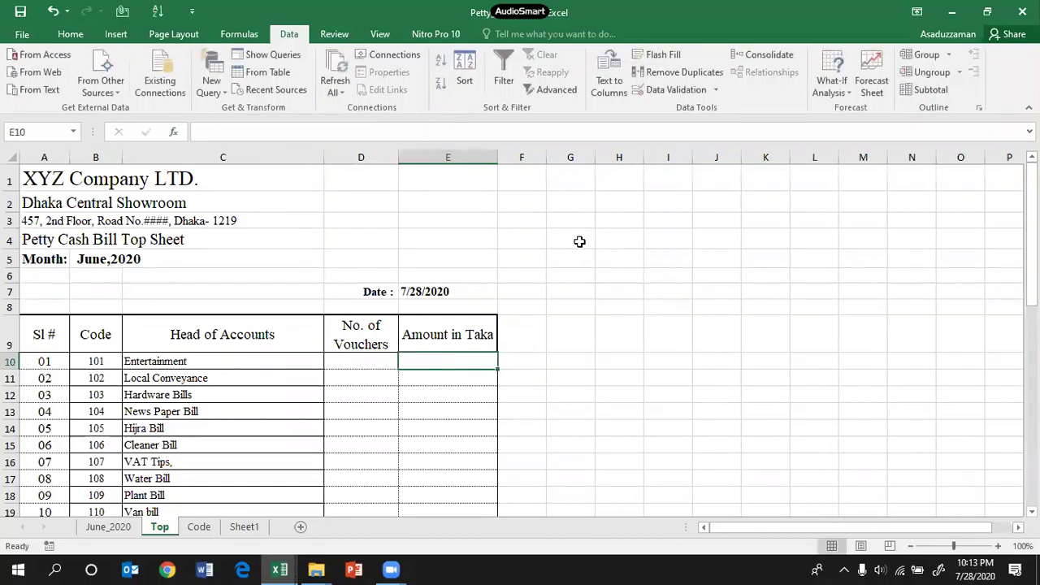
{"action": "left_click", "coordinate": [580, 241]}
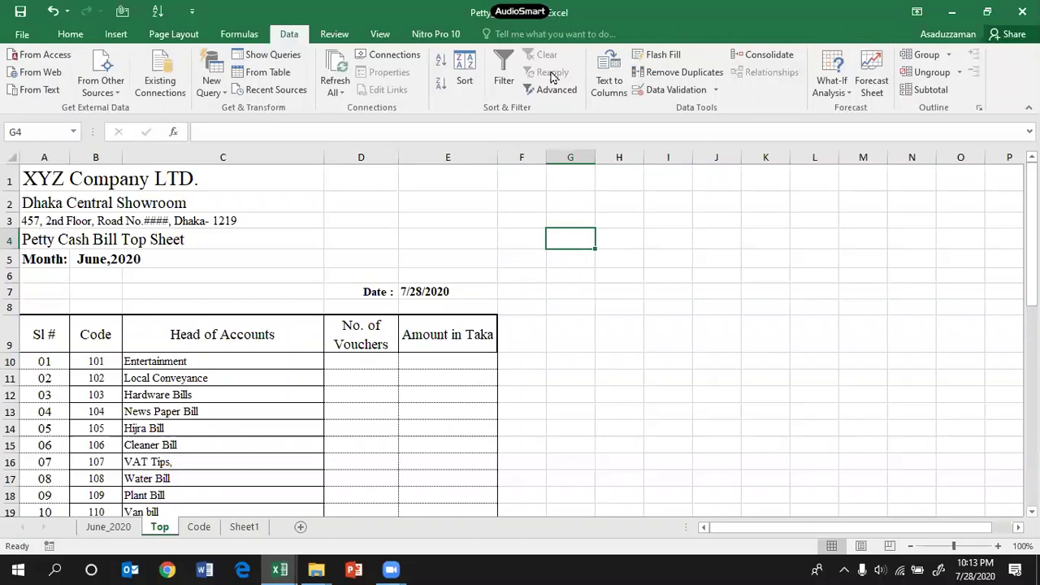
{"action": "left_click", "coordinate": [71, 34]}
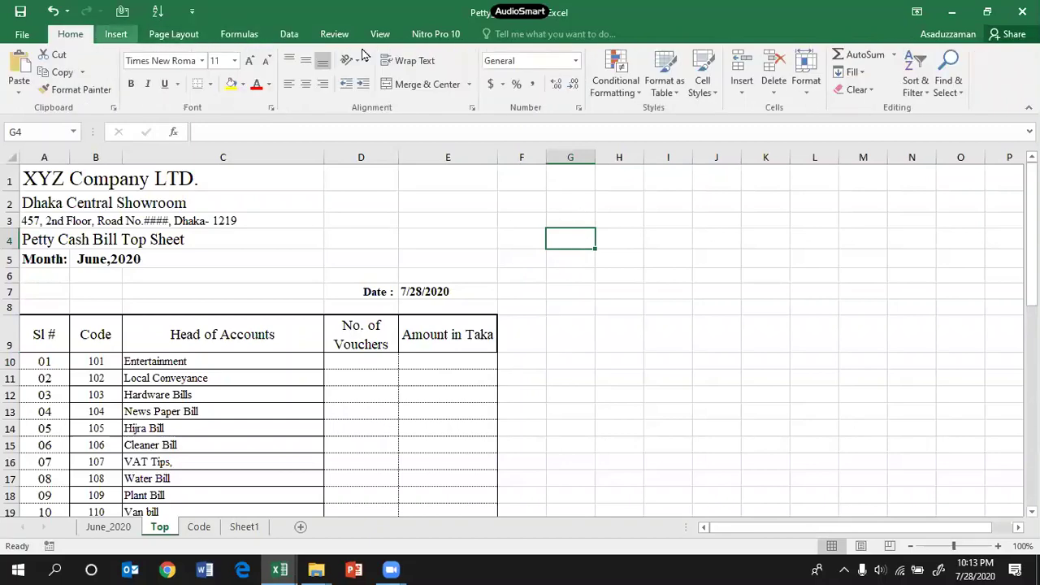
{"action": "left_click", "coordinate": [575, 60]}
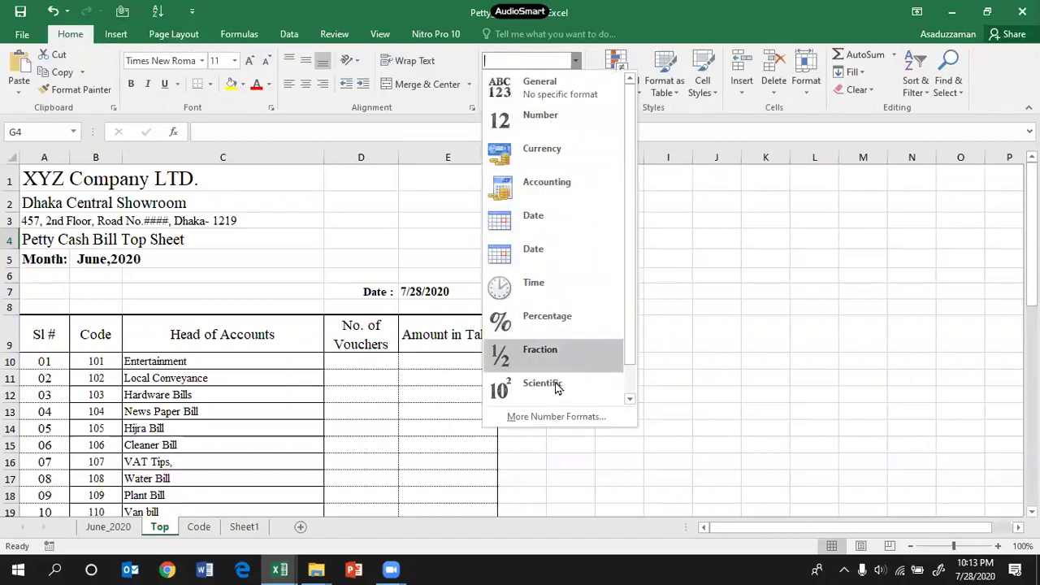
{"action": "scroll", "coordinate": [633, 348], "scroll_direction": "down", "scroll_amount": 1}
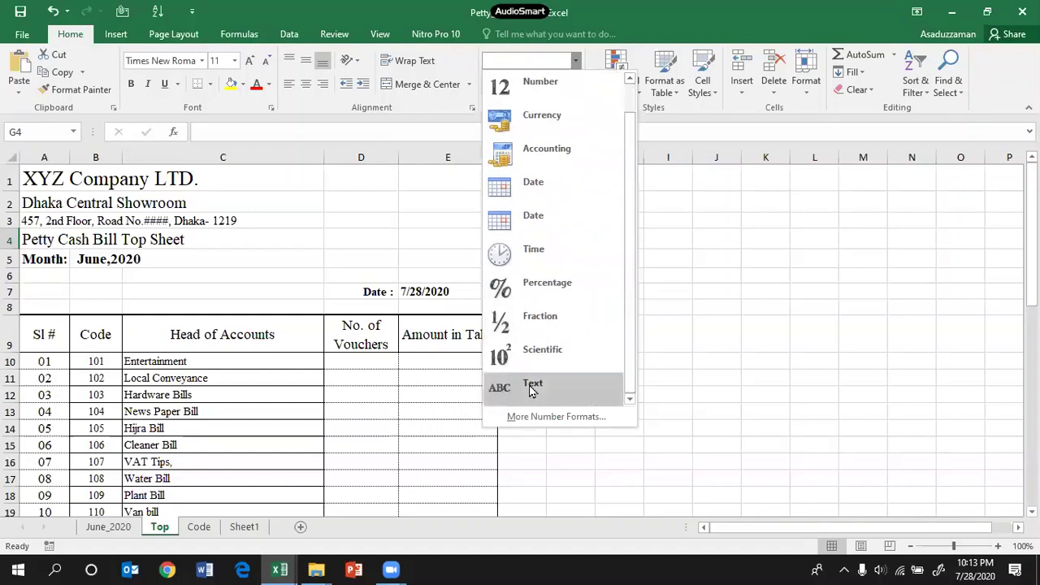
{"action": "left_click", "coordinate": [538, 384]}
{"action": "key", "text": "ctrl+v"}
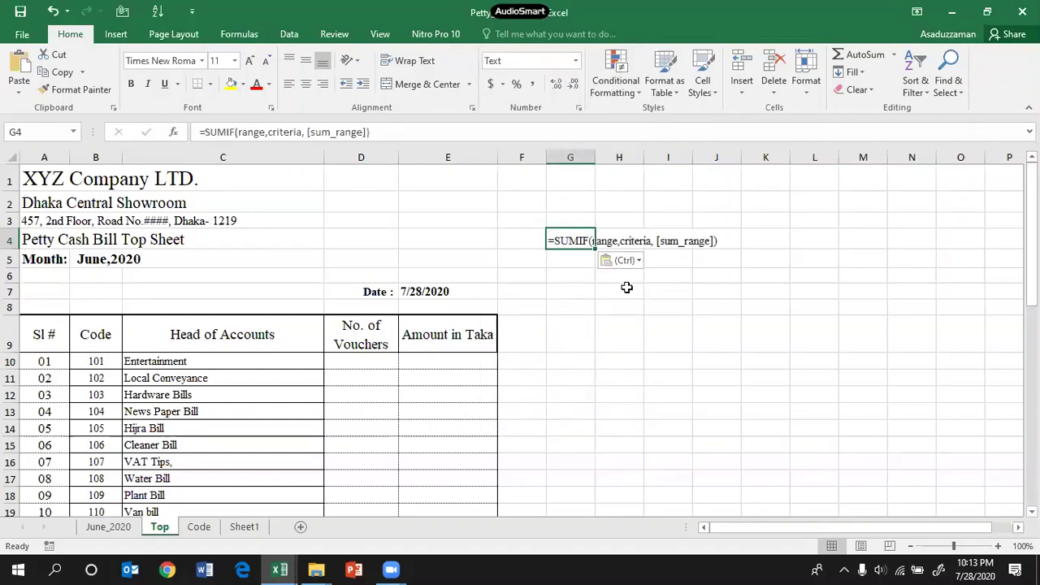
Step: Enlarge the G4 syntax text to 18 pt
{"action": "left_click", "coordinate": [624, 323]}
{"action": "left_click", "coordinate": [570, 235]}
{"action": "mouse_move", "coordinate": [593, 247]}
{"action": "left_mouse_down"}
{"action": "mouse_move", "coordinate": [650, 264]}
{"action": "mouse_move", "coordinate": [592, 247]}
{"action": "left_mouse_up"}
{"action": "left_click", "coordinate": [249, 62]}
{"action": "left_click", "coordinate": [249, 61]}
{"action": "left_click", "coordinate": [248, 61]}
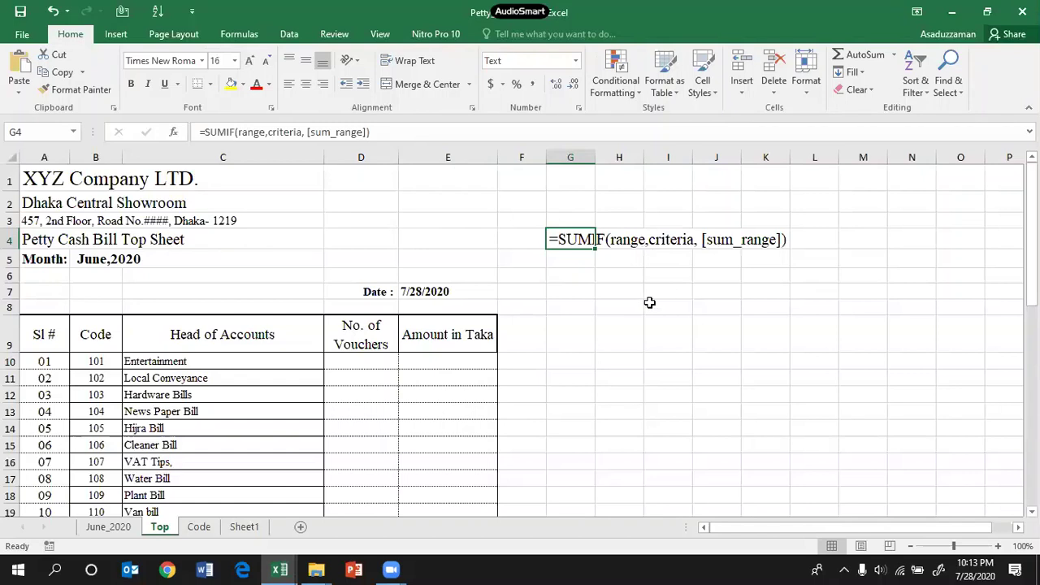
{"action": "left_click", "coordinate": [249, 62]}
{"action": "left_click", "coordinate": [617, 262]}
{"action": "left_click", "coordinate": [659, 309]}
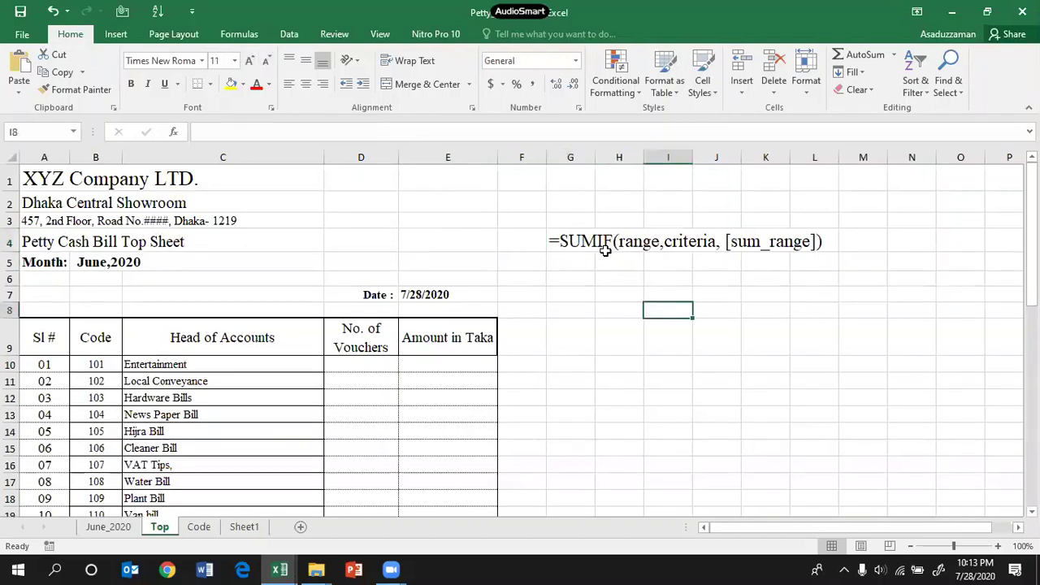
{"action": "left_click", "coordinate": [590, 249]}
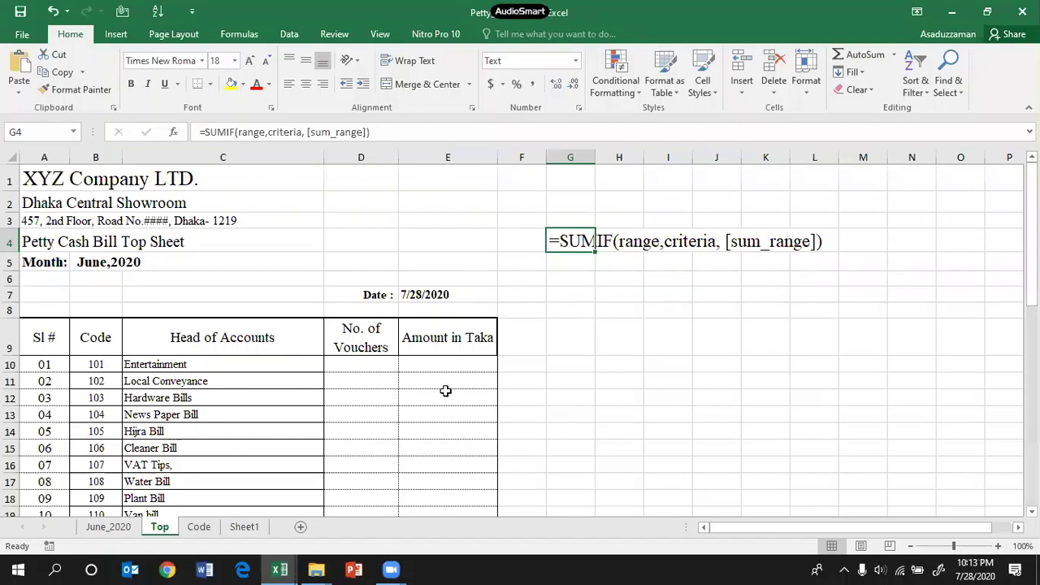
{"action": "left_click", "coordinate": [452, 365]}
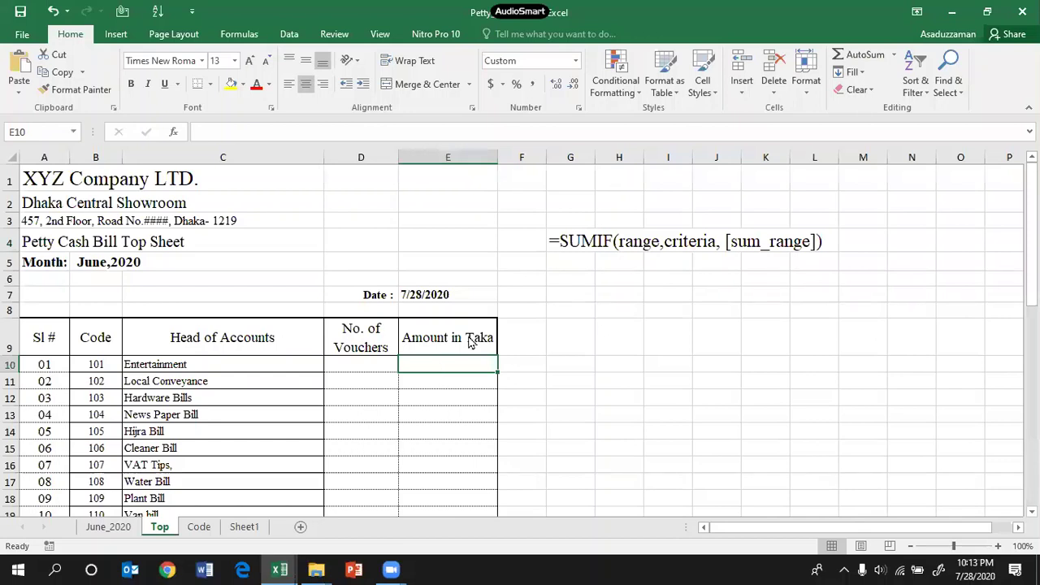
Step: Start a formula in E10 referencing June_2020 column B, then cancel the unfinished entry
{"action": "type", "text": "="}
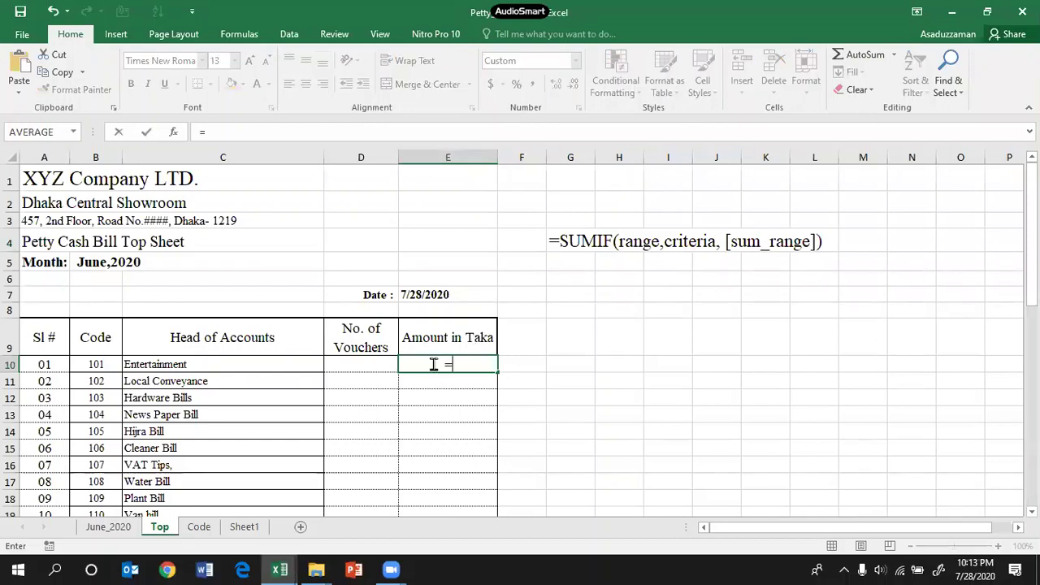
{"action": "left_click", "coordinate": [467, 366]}
{"action": "left_click", "coordinate": [113, 528]}
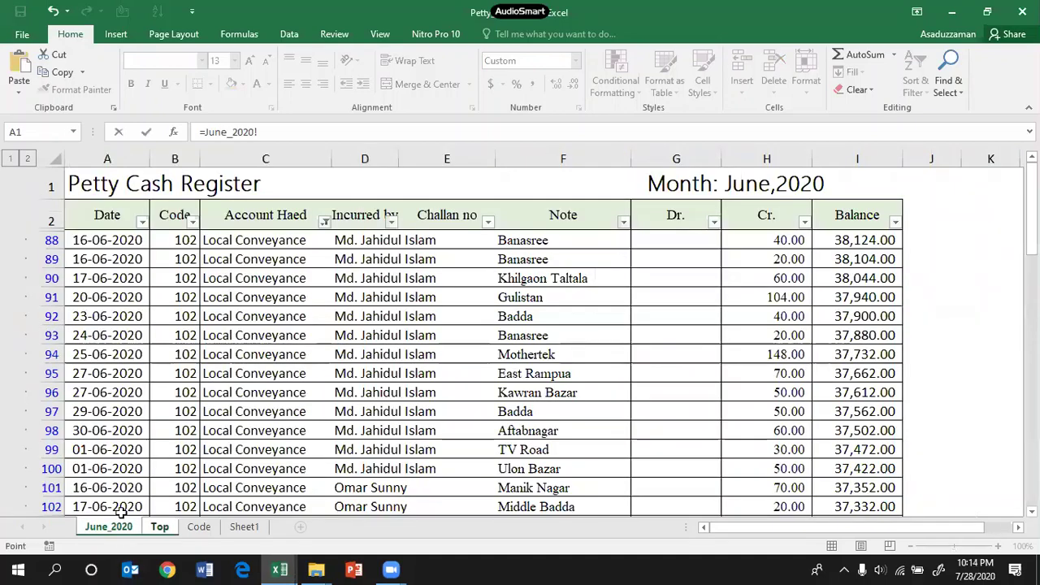
{"action": "left_click", "coordinate": [174, 158]}
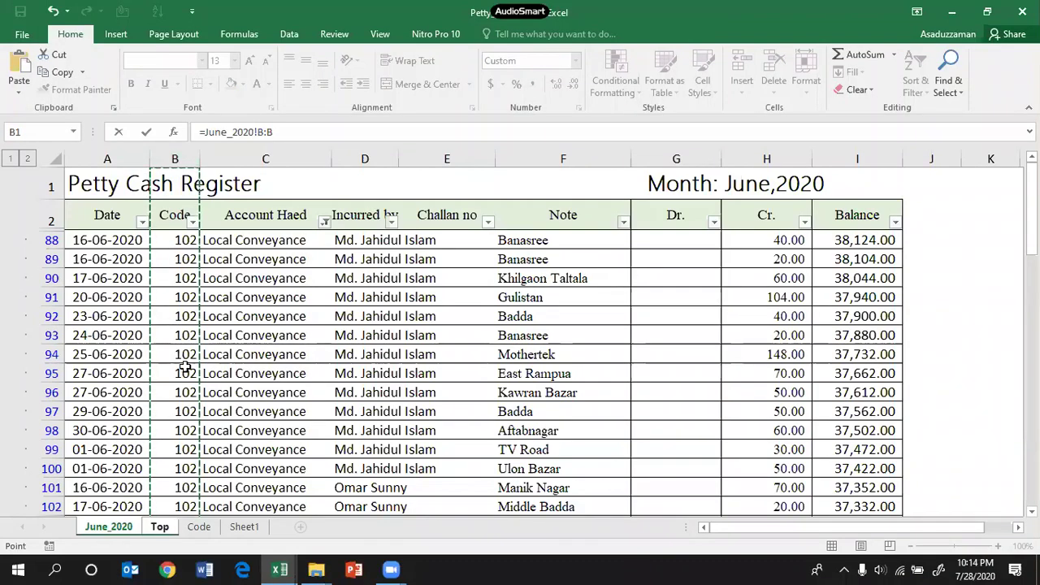
{"action": "left_click", "coordinate": [175, 241]}
{"action": "left_click_drag", "start_coordinate": [178, 370], "coordinate": [166, 107]}
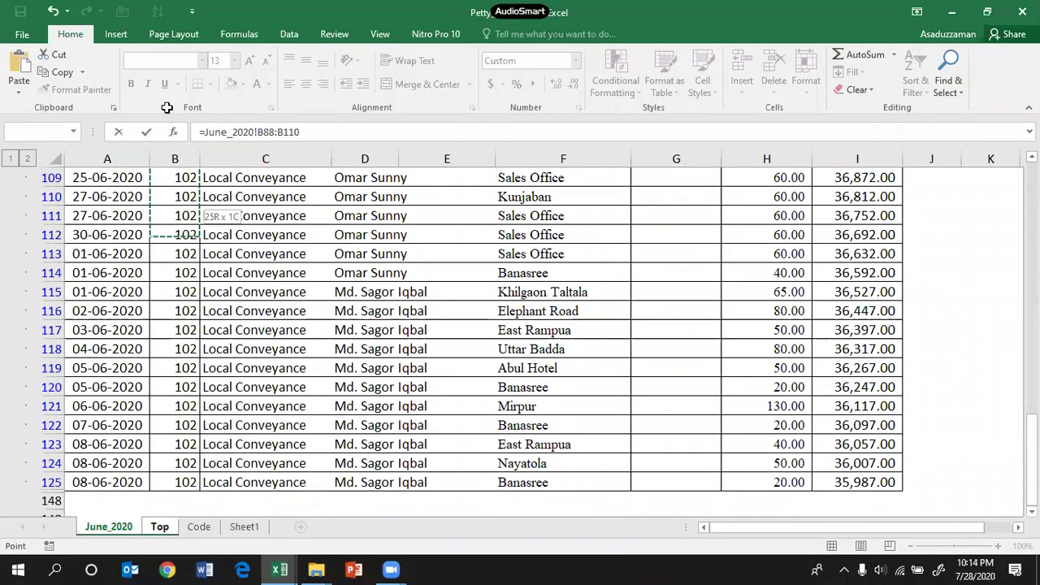
{"action": "left_click_drag", "start_coordinate": [172, 202], "coordinate": [181, 239]}
{"action": "left_click", "coordinate": [194, 158]}
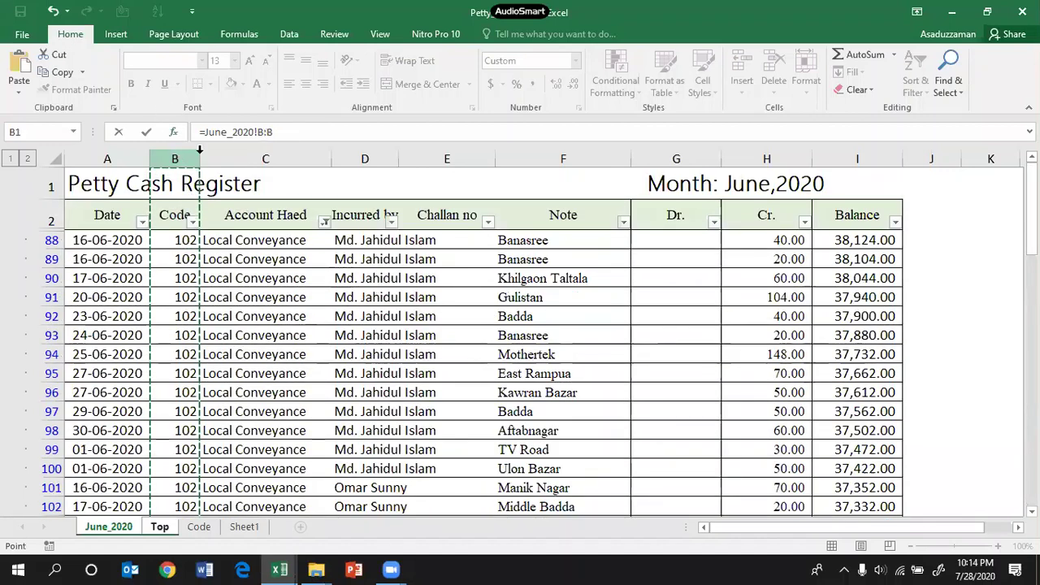
{"action": "left_click_drag", "start_coordinate": [287, 132], "coordinate": [196, 135]}
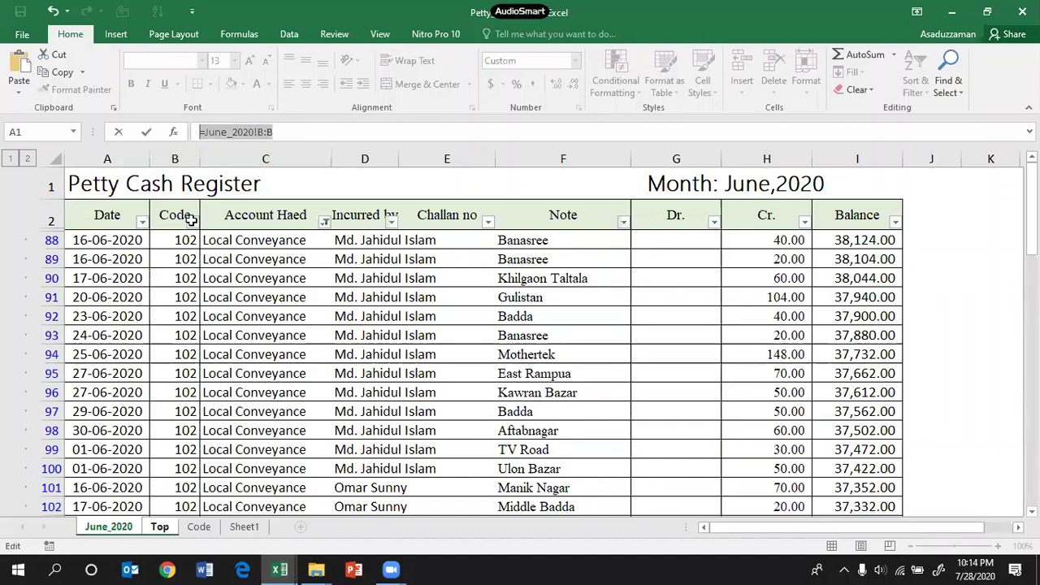
{"action": "key", "text": "Escape"}
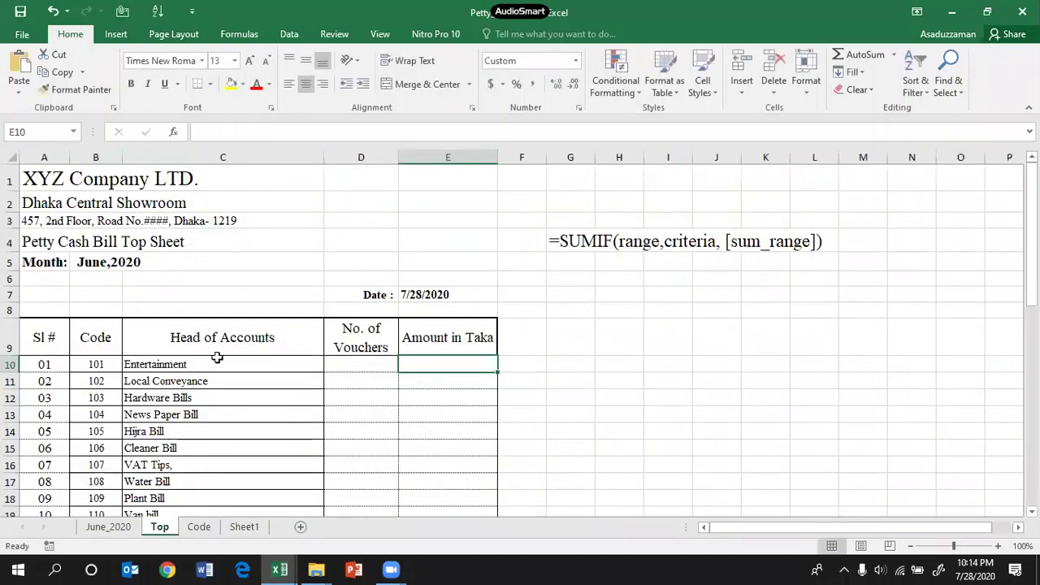
Step: Clear the Account Haed filter on June_2020 so all register rows show again
{"action": "left_click", "coordinate": [108, 526]}
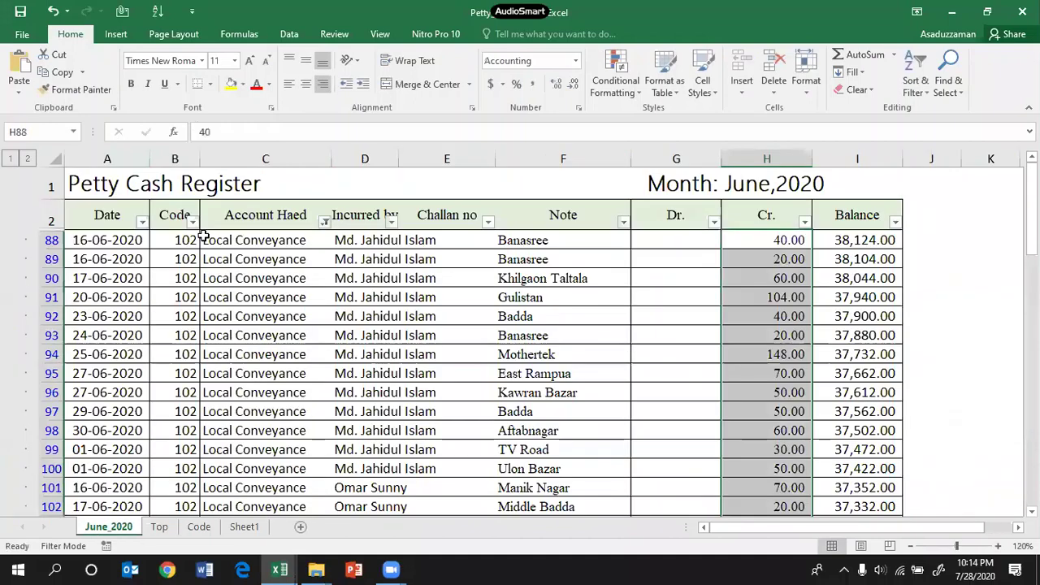
{"action": "left_click", "coordinate": [324, 221]}
{"action": "left_click", "coordinate": [219, 294]}
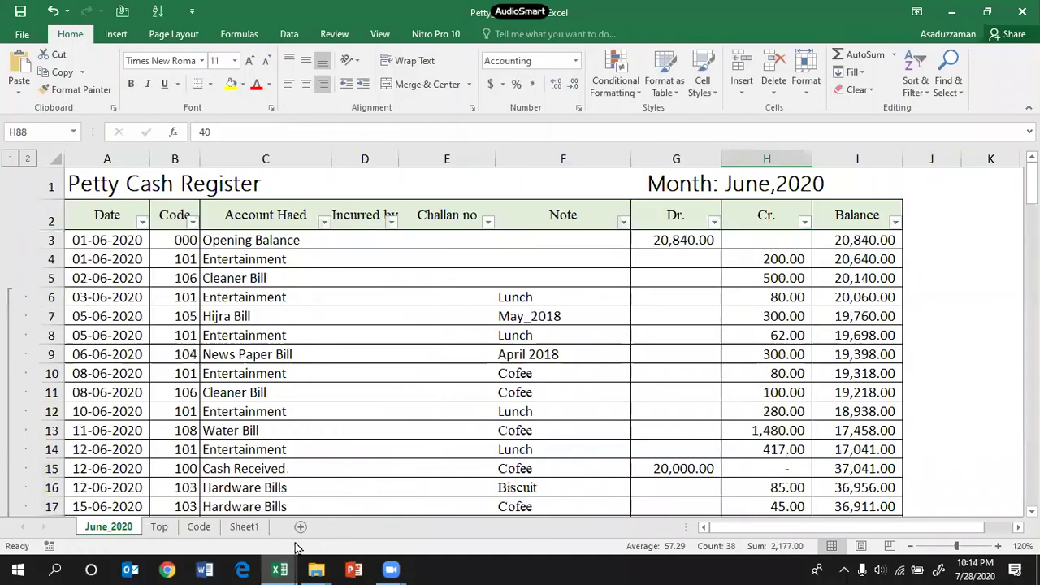
{"action": "left_click", "coordinate": [160, 527]}
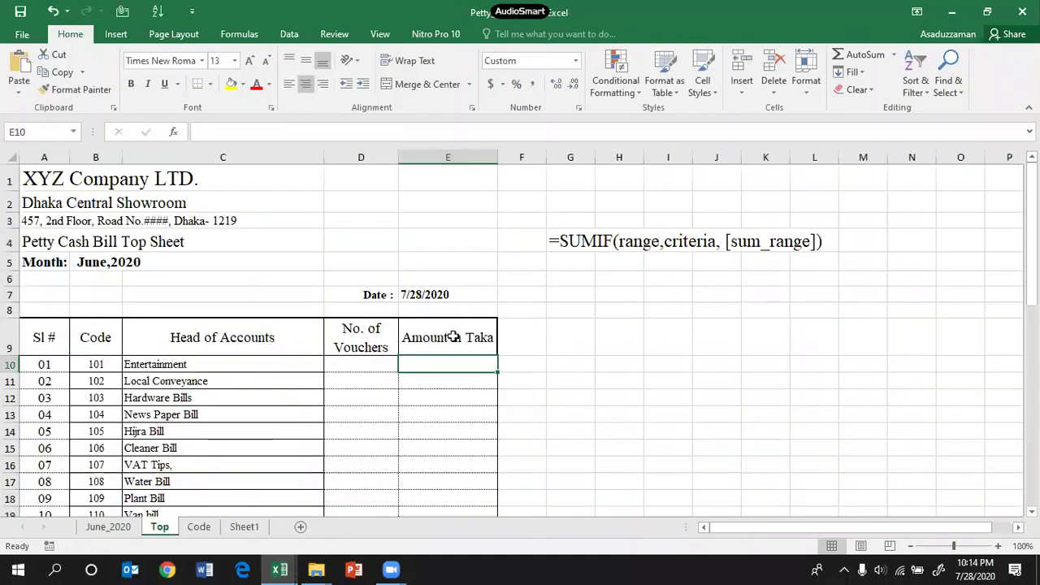
Step: Begin a =SUM( formula in Top!E10 on June_2020 column B, then trim it to rework
{"action": "type", "text": "="}
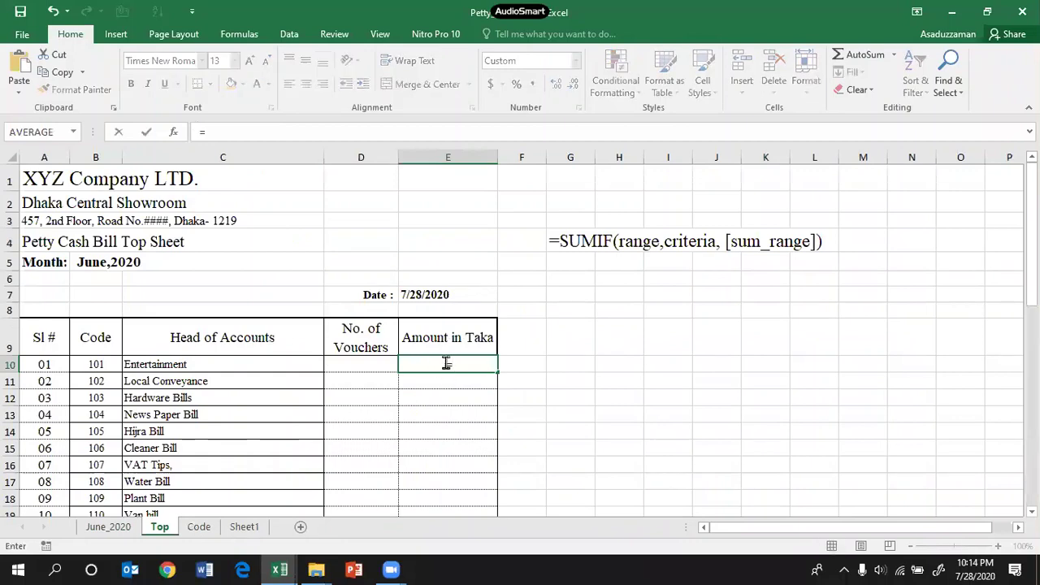
{"action": "type", "text": "sum"}
{"action": "key", "text": "Tab"}
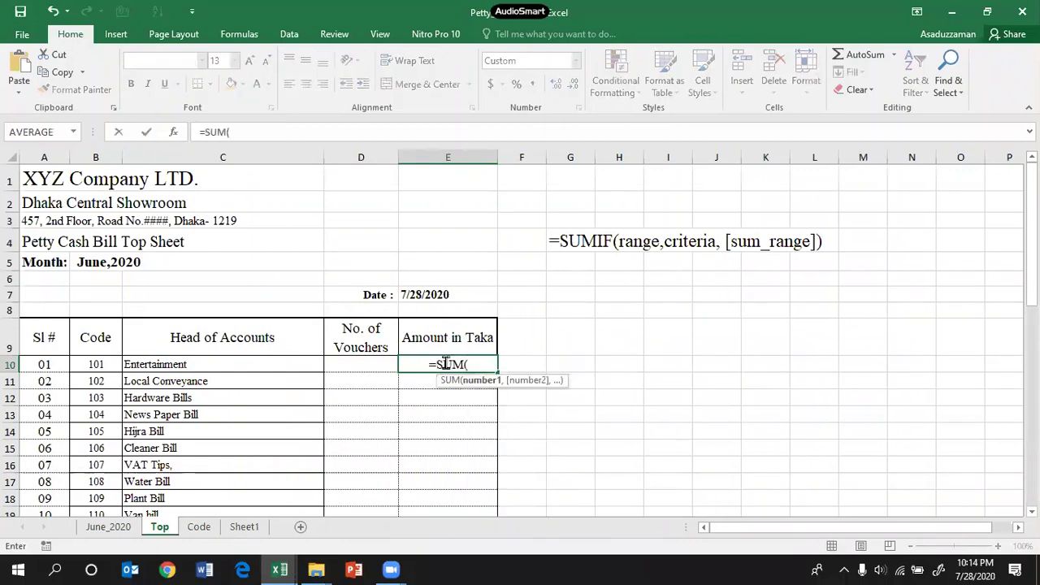
{"action": "left_click", "coordinate": [109, 526]}
{"action": "left_click", "coordinate": [173, 158]}
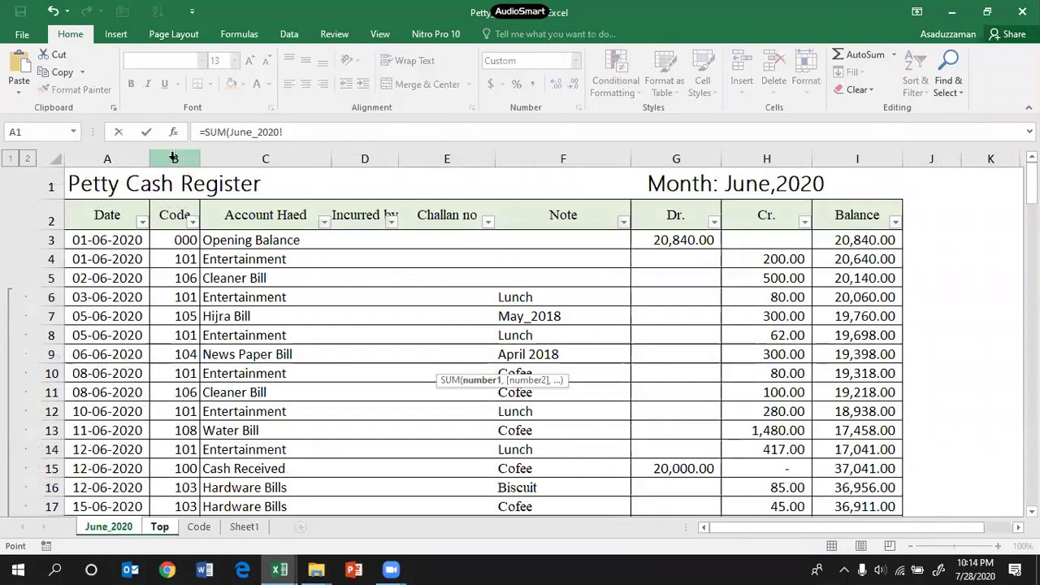
{"action": "left_click", "coordinate": [180, 240]}
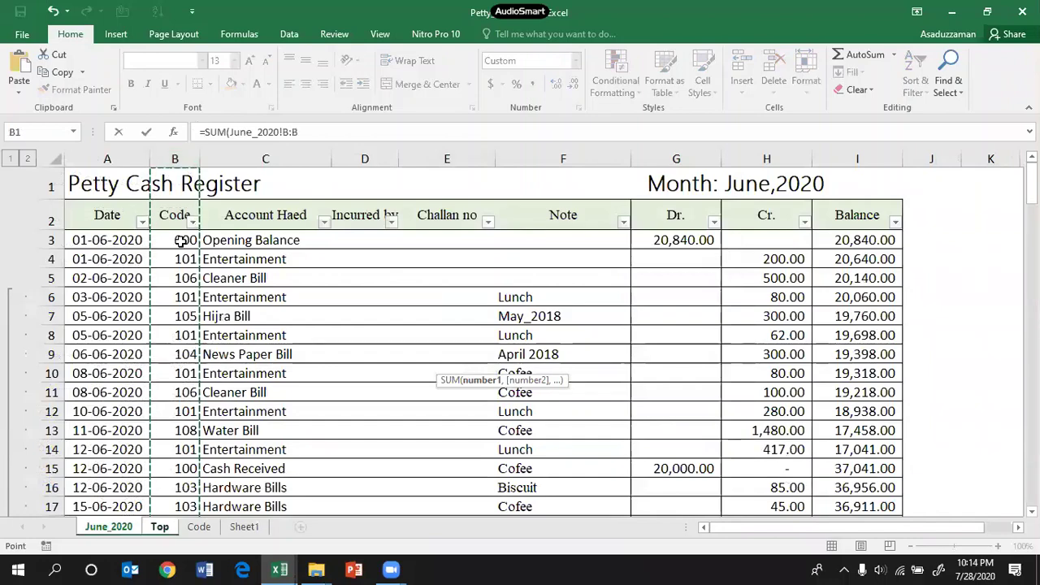
{"action": "left_click_drag", "start_coordinate": [185, 316], "coordinate": [175, 507]}
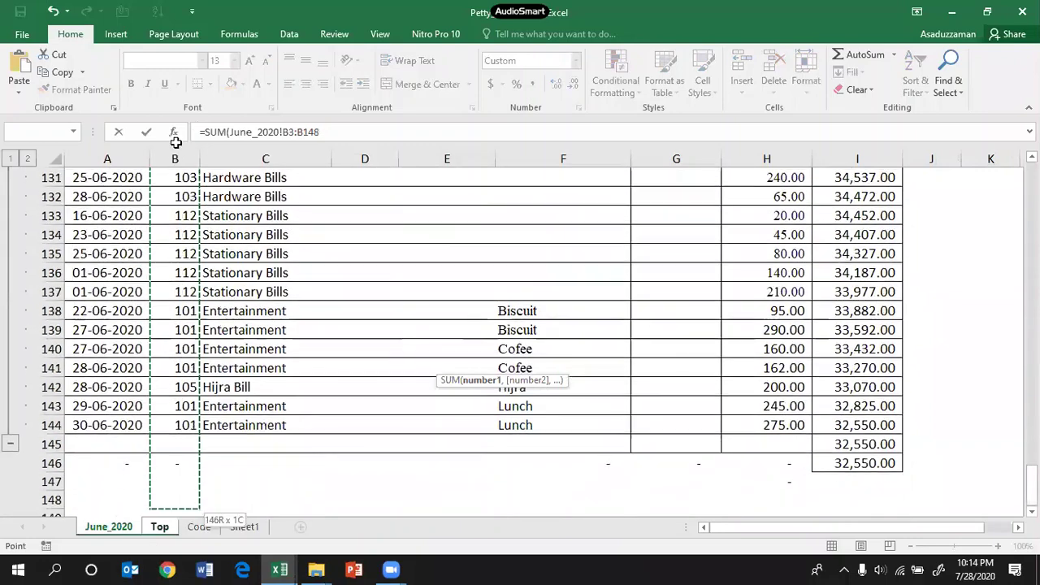
{"action": "left_click", "coordinate": [181, 158]}
{"action": "scroll", "coordinate": [241, 225], "scroll_direction": "up", "scroll_amount": 20}
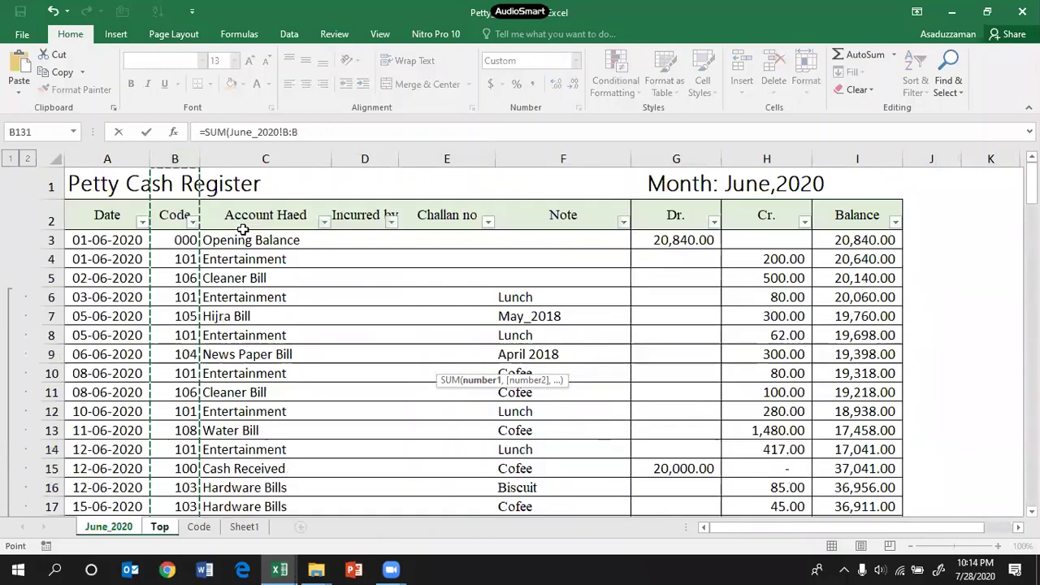
{"action": "left_click", "coordinate": [323, 131]}
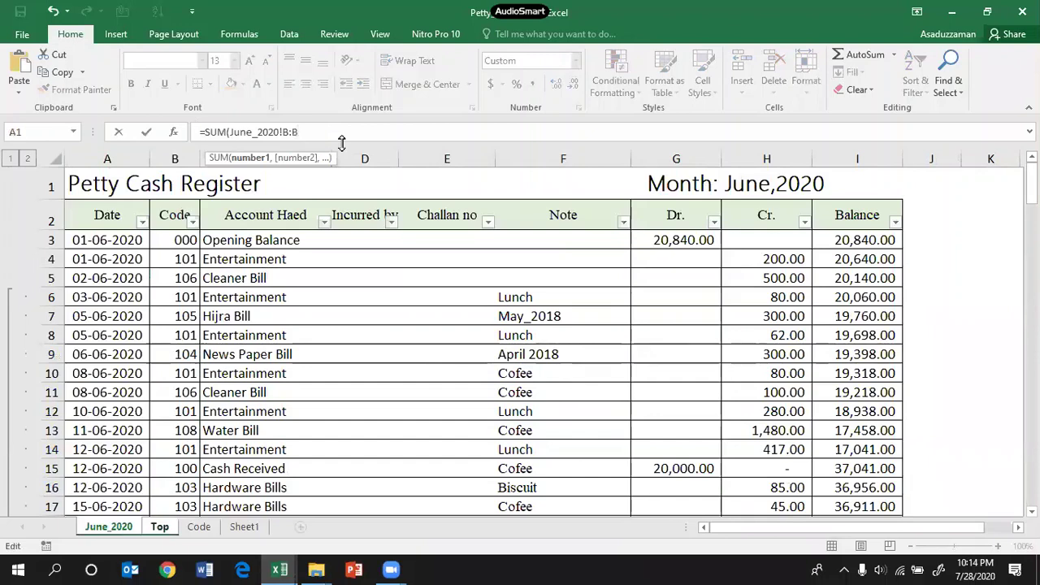
{"action": "key", "text": "BackSpace"}
{"action": "key", "text": "BackSpace"}
{"action": "key", "text": "BackSpace"}
{"action": "key", "text": "BackSpace"}
{"action": "key", "text": "BackSpace"}
{"action": "key", "text": "BackSpace"}
{"action": "key", "text": "BackSpace"}
{"action": "key", "text": "BackSpace"}
{"action": "key", "text": "BackSpace"}
{"action": "key", "text": "BackSpace"}
{"action": "key", "text": "BackSpace"}
Step: Build a SUMIF with June_2020!B:B as range and Top!B10 (code 101) as criterion
{"action": "type", "text": "I"}
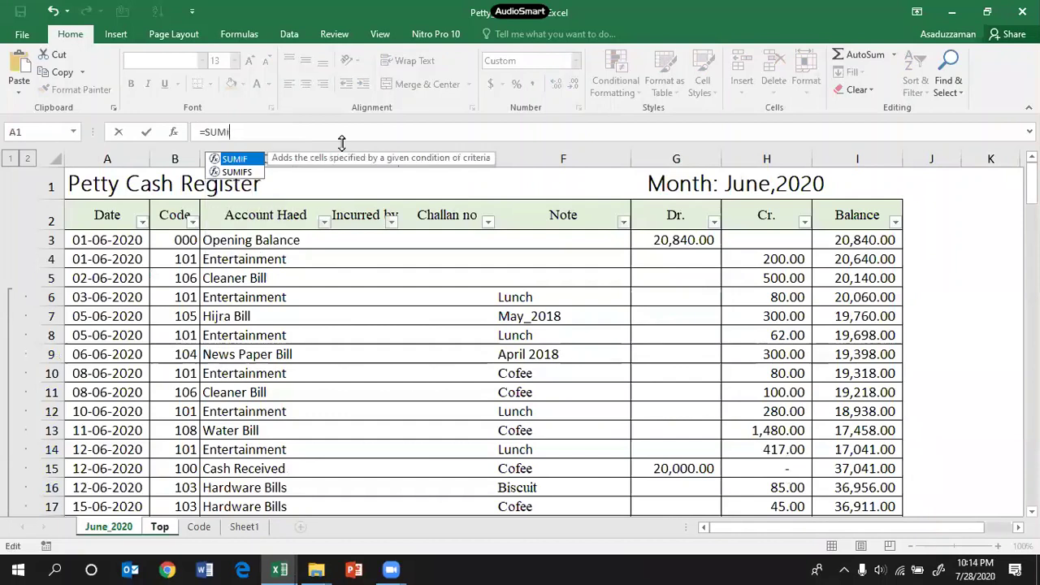
{"action": "type", "text": "f"}
{"action": "key", "text": "Tab"}
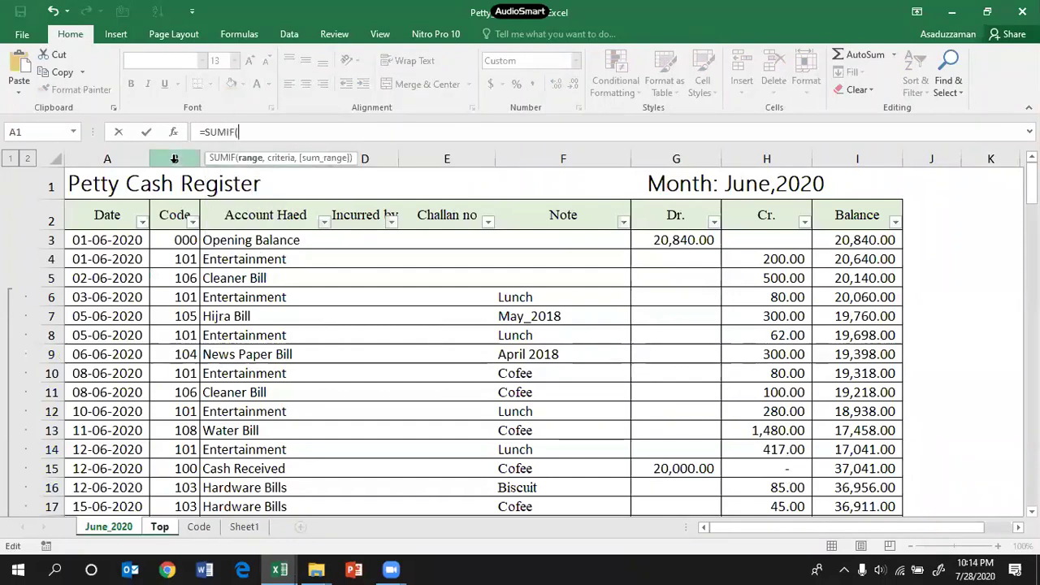
{"action": "left_click", "coordinate": [175, 158]}
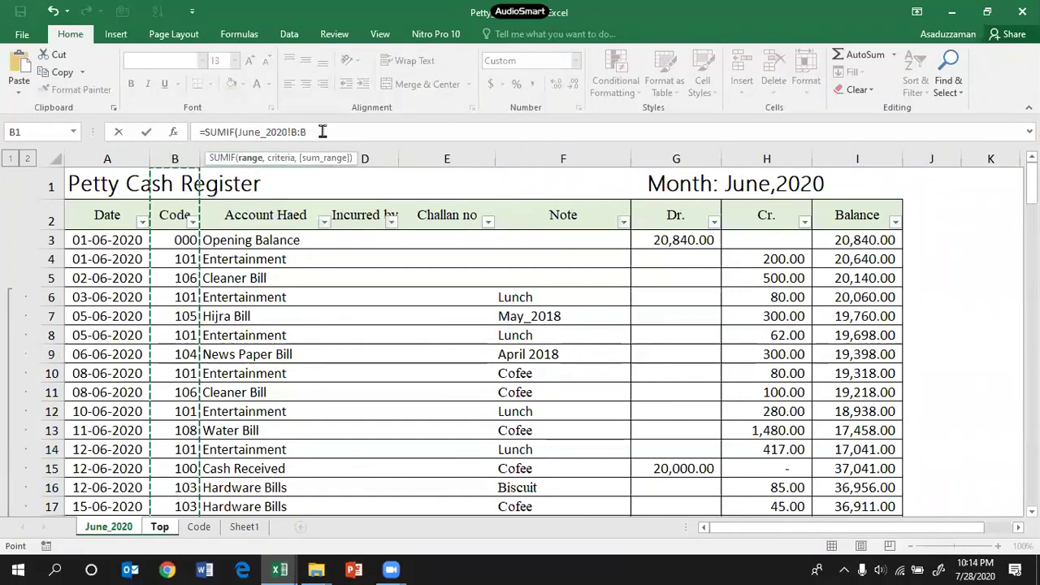
{"action": "type", "text": ","}
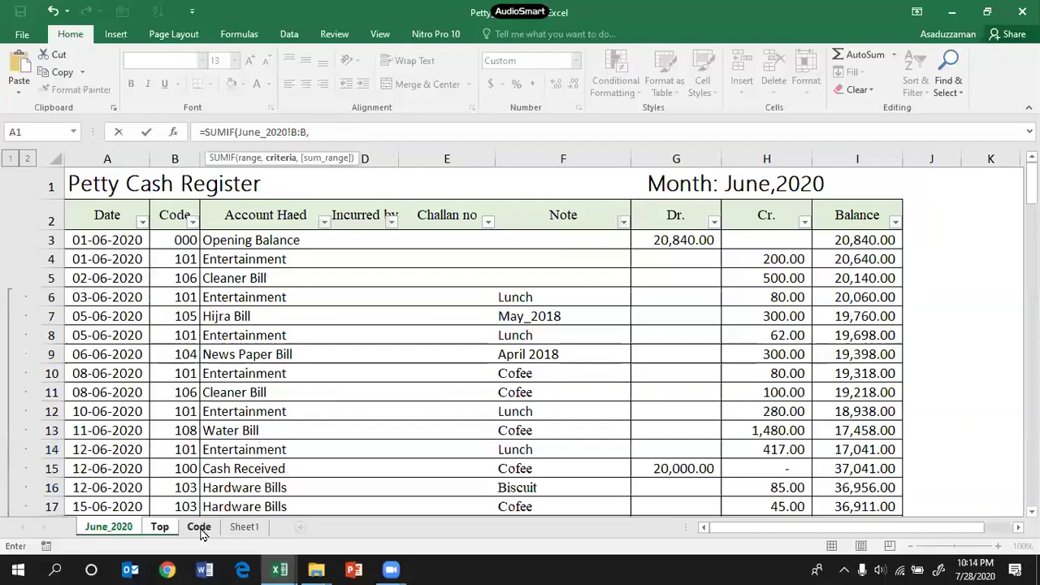
{"action": "left_click", "coordinate": [200, 528]}
{"action": "left_click", "coordinate": [166, 528]}
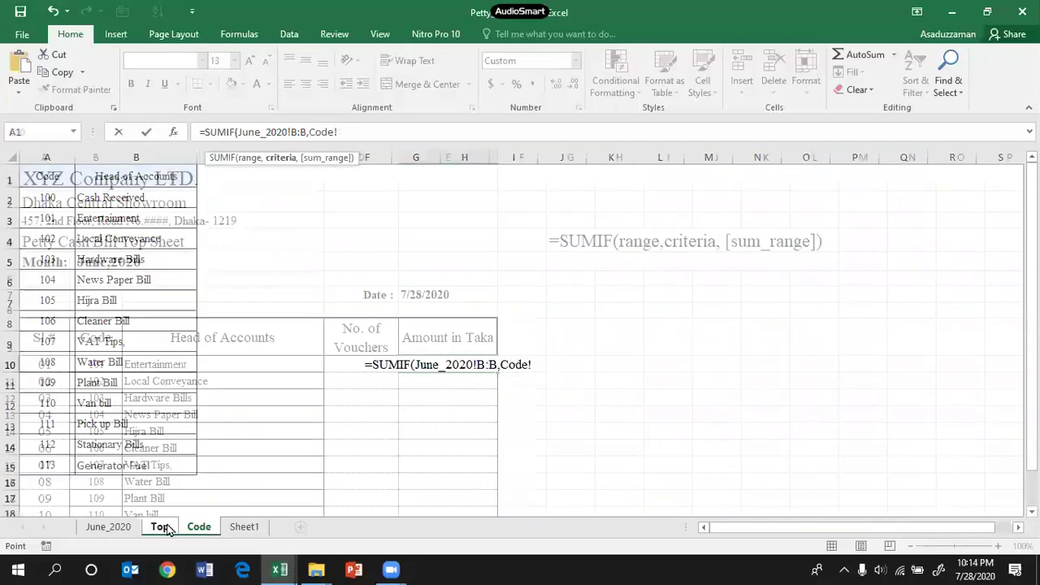
{"action": "left_click", "coordinate": [100, 365]}
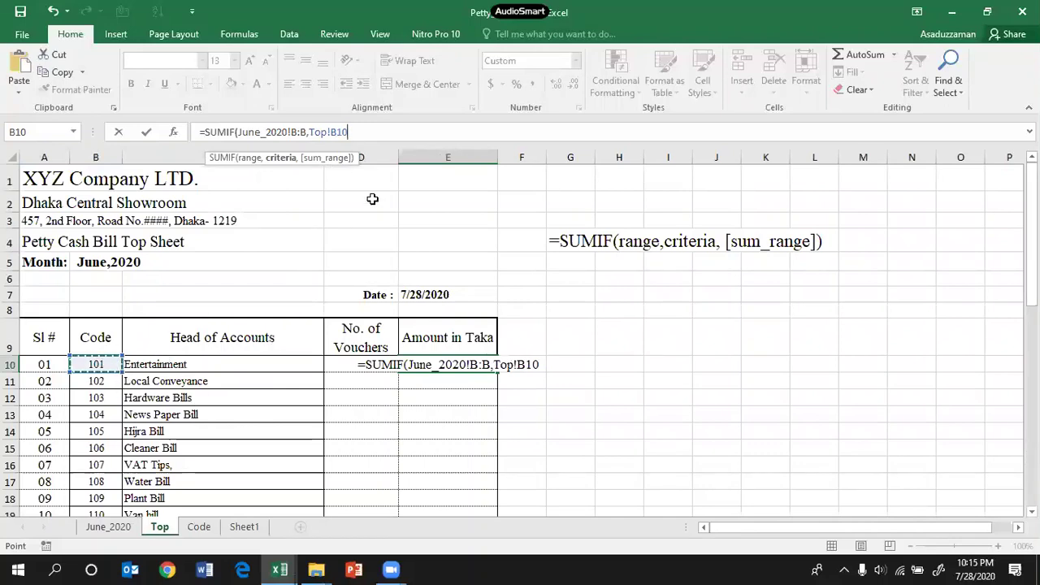
{"action": "type", "text": ","}
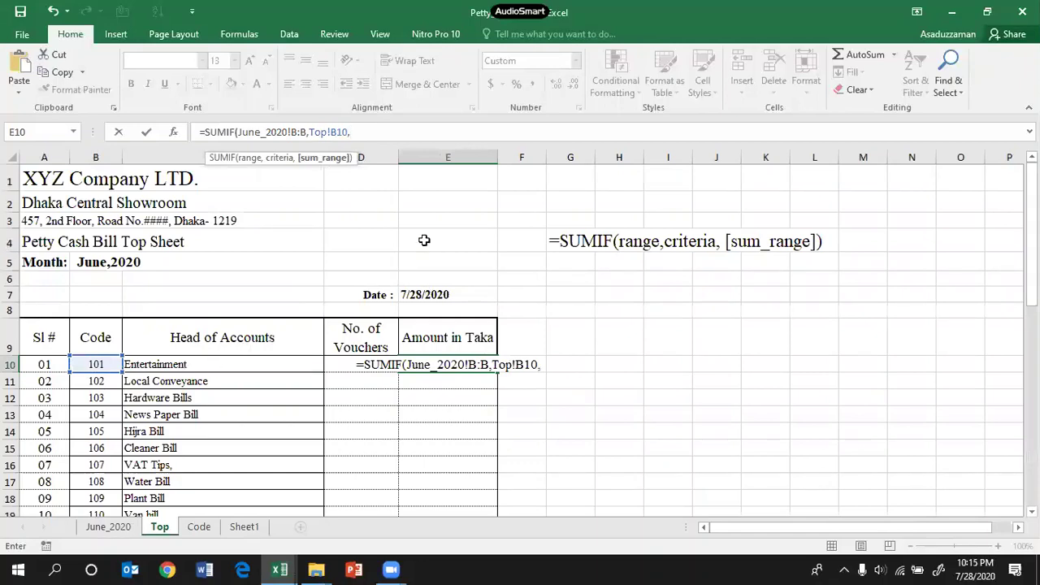
Step: Remove a stray K4 reference and use the June_2020 Balance column I as the sum range
{"action": "left_click", "coordinate": [728, 242]}
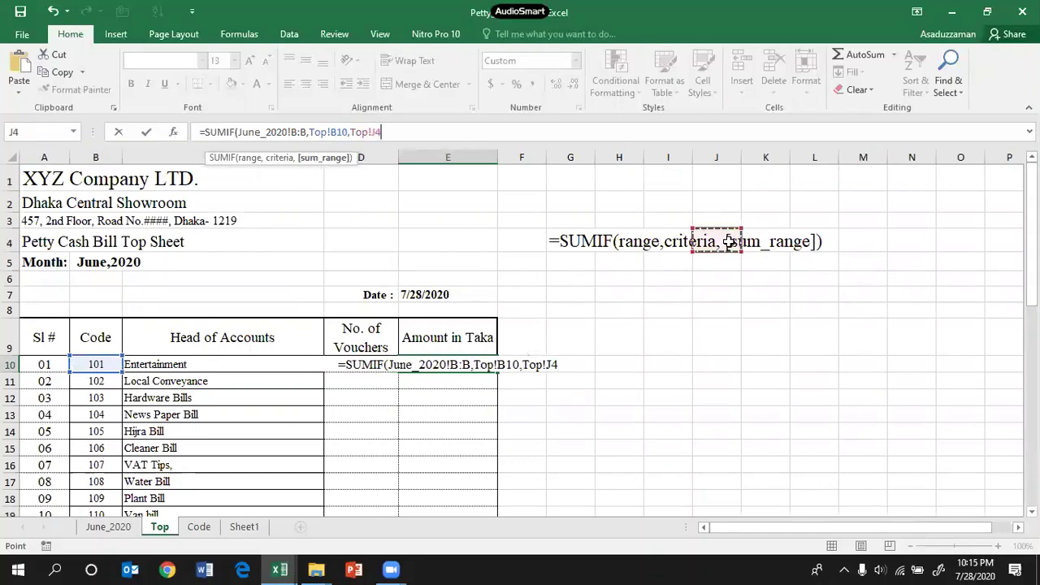
{"action": "left_click", "coordinate": [751, 241]}
{"action": "left_click", "coordinate": [409, 130]}
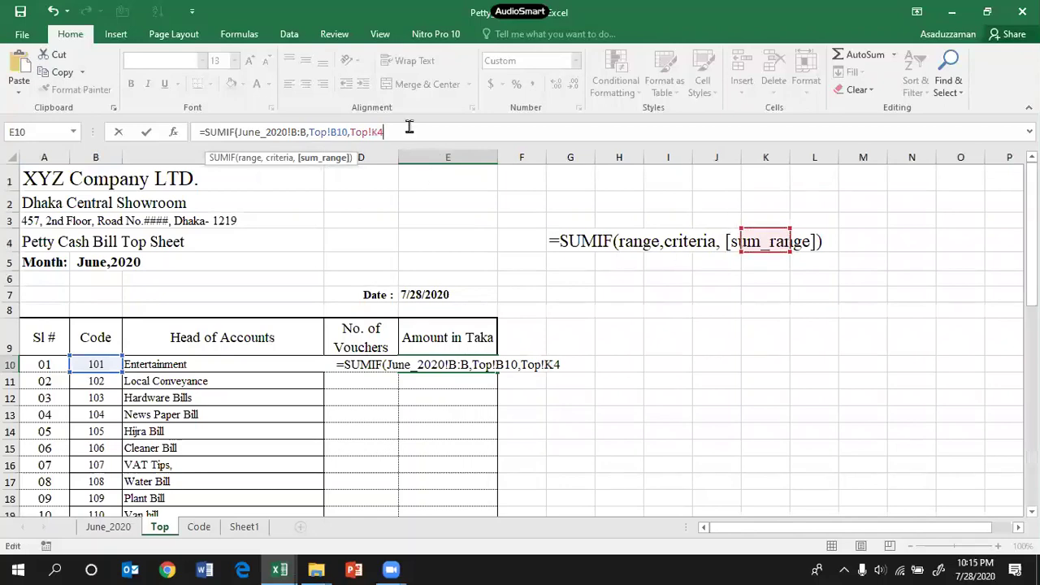
{"action": "key", "text": "BackSpace"}
{"action": "key", "text": "BackSpace"}
{"action": "key", "text": "BackSpace"}
{"action": "key", "text": "BackSpace"}
{"action": "key", "text": "BackSpace"}
{"action": "key", "text": "BackSpace"}
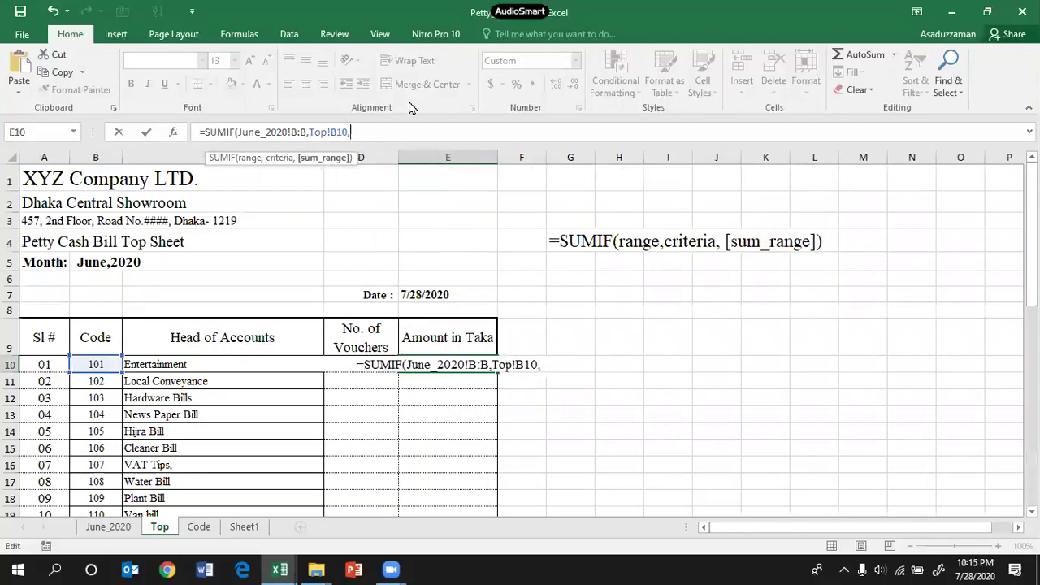
{"action": "left_click", "coordinate": [113, 526]}
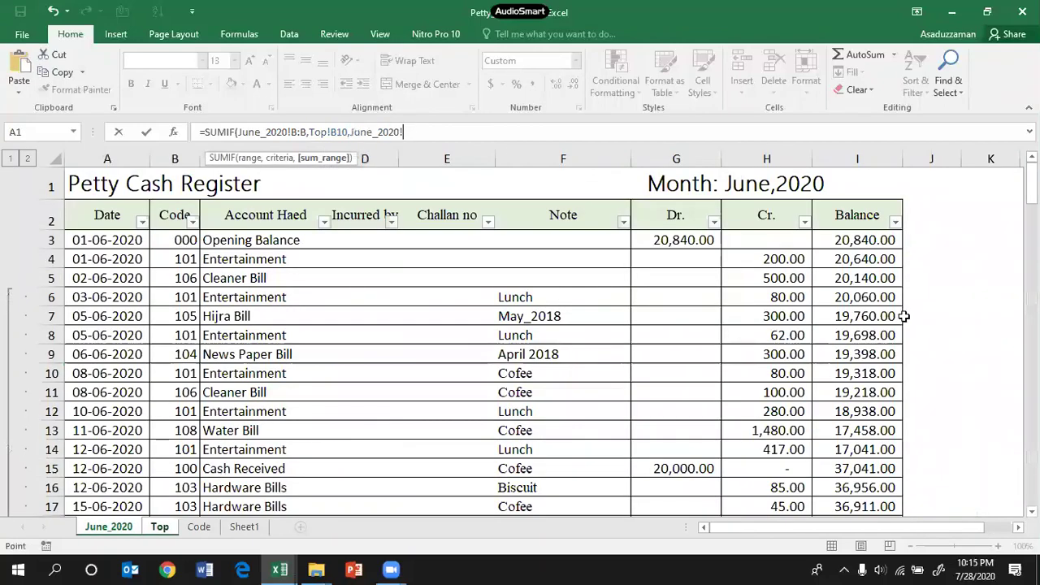
{"action": "left_click", "coordinate": [845, 156]}
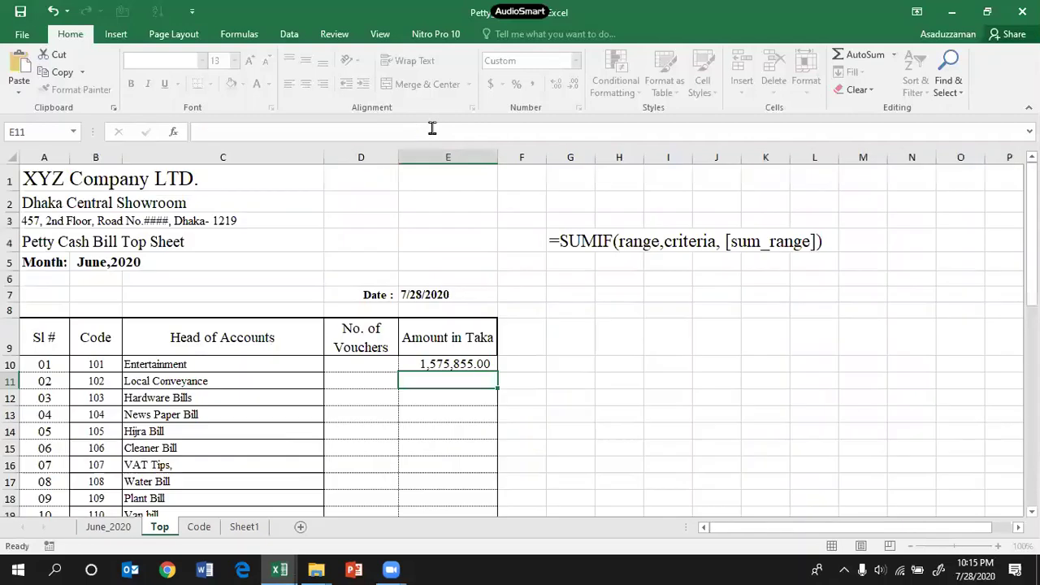
Step: Commit the SUMIF formula in E10 and review it, showing 1,575,855.00
{"action": "key", "text": "Return"}
{"action": "left_click", "coordinate": [454, 362]}
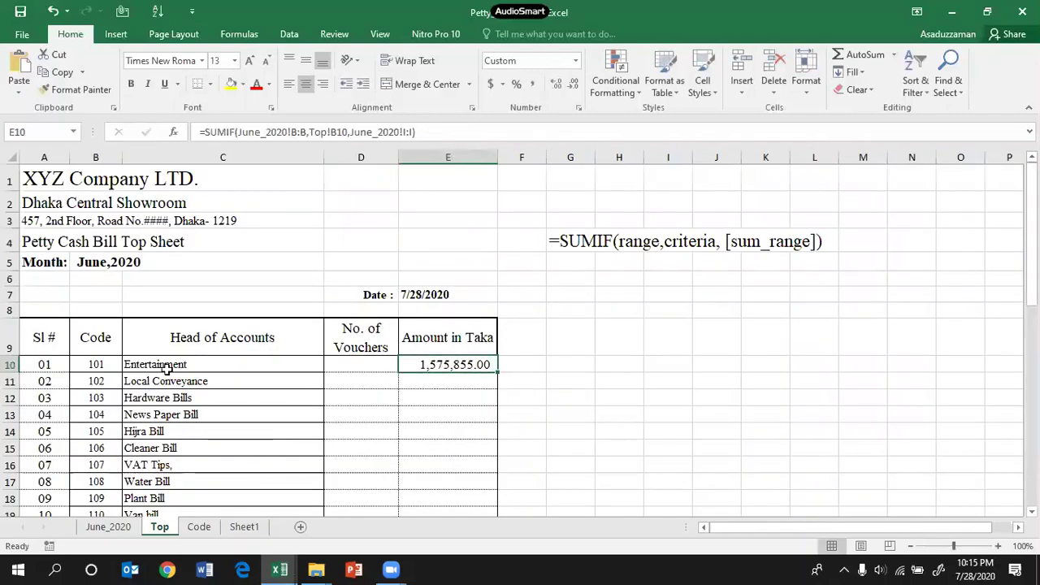
{"action": "left_click", "coordinate": [425, 132]}
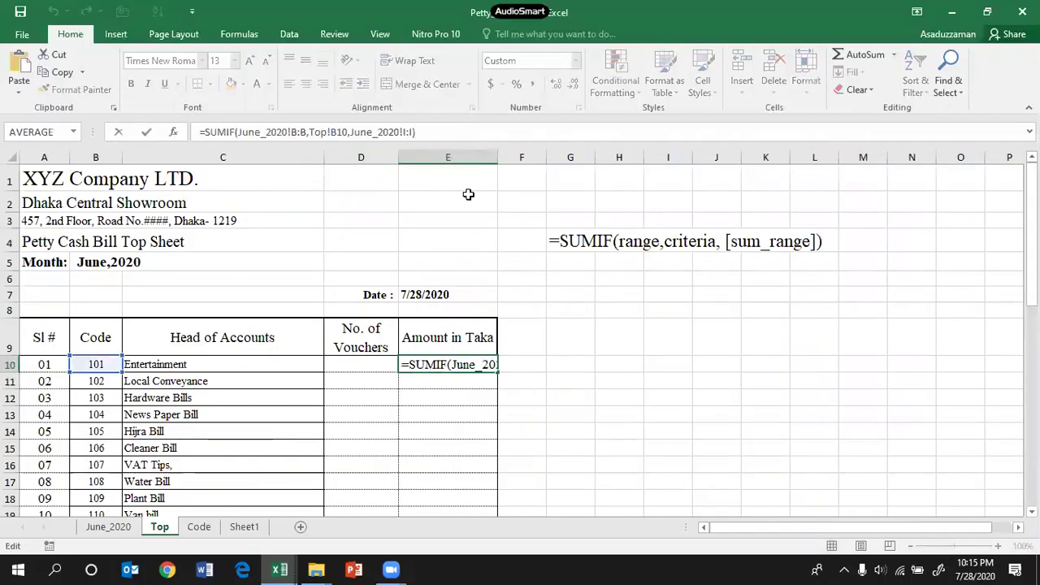
{"action": "key", "text": "Return"}
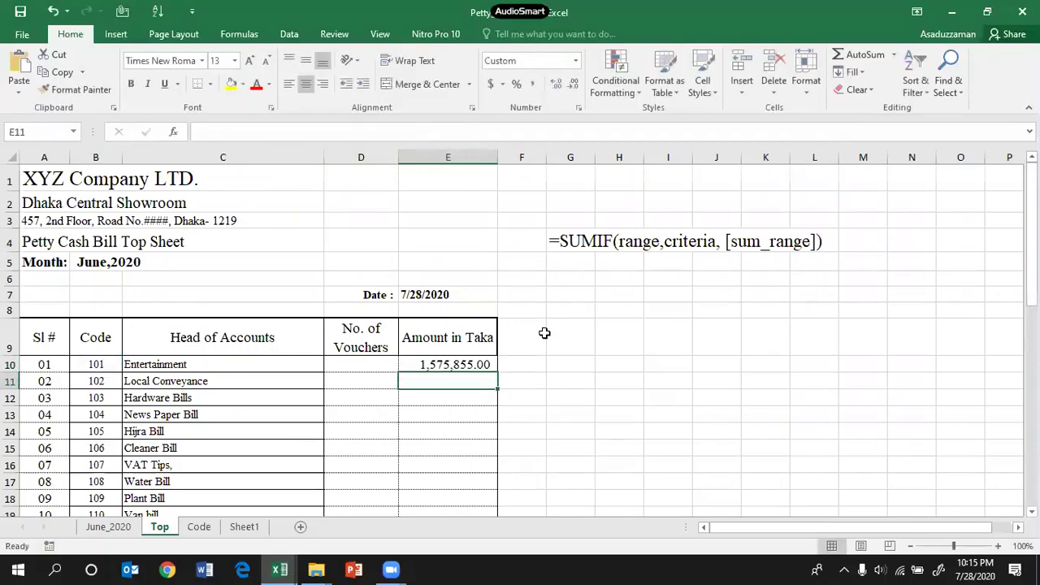
{"action": "left_click", "coordinate": [461, 364]}
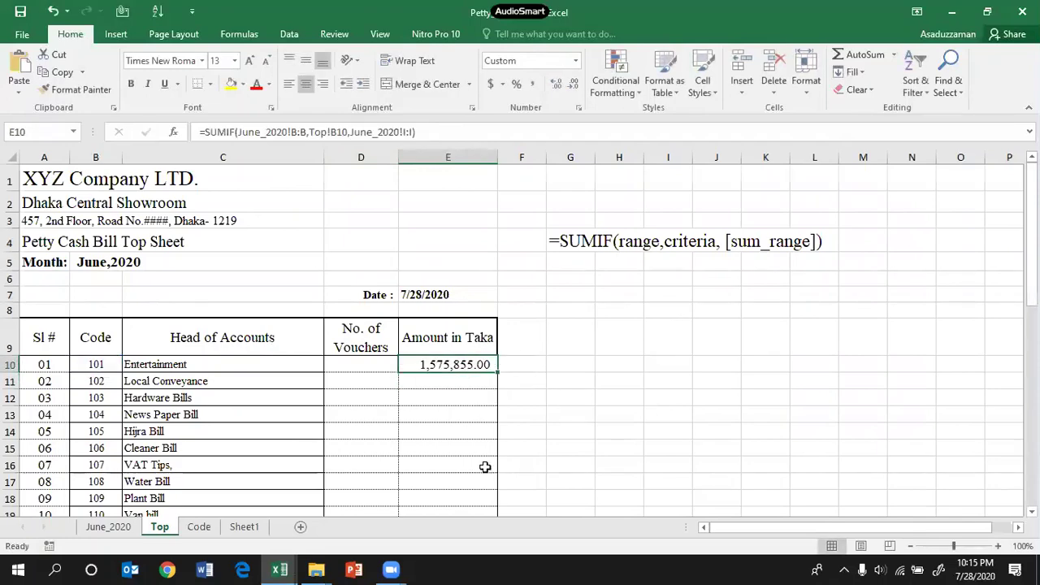
{"action": "scroll", "coordinate": [264, 431], "scroll_direction": "down", "scroll_amount": 3}
{"action": "scroll", "coordinate": [263, 431], "scroll_direction": "up", "scroll_amount": 3}
{"action": "left_click", "coordinate": [287, 132]}
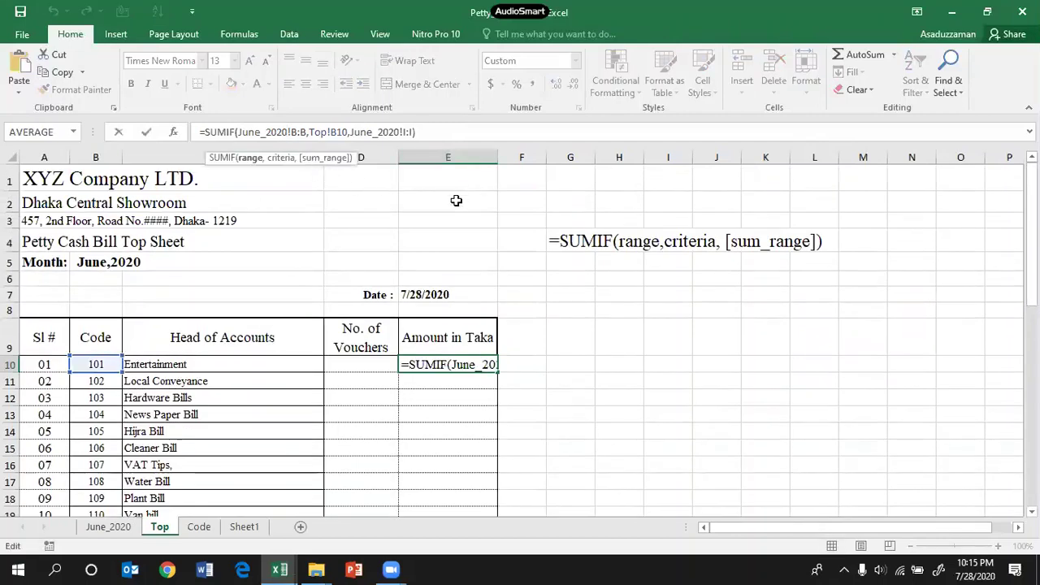
{"action": "left_click", "coordinate": [643, 352]}
Step: Check the June_2020 closing balance in I146, then reselect the Entertainment amount E10
{"action": "left_click", "coordinate": [108, 526]}
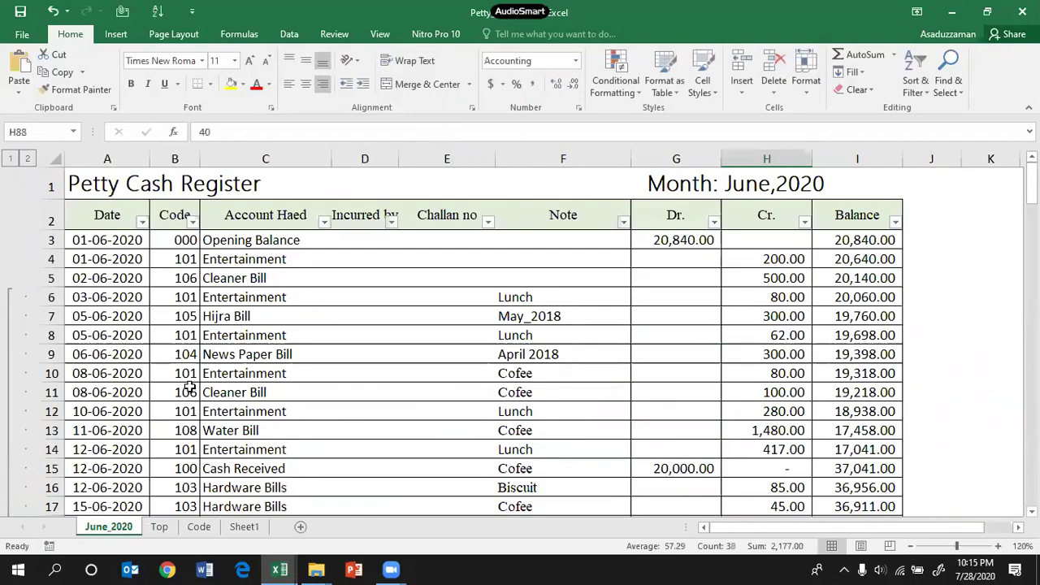
{"action": "scroll", "coordinate": [189, 388], "scroll_direction": "down", "scroll_amount": 20}
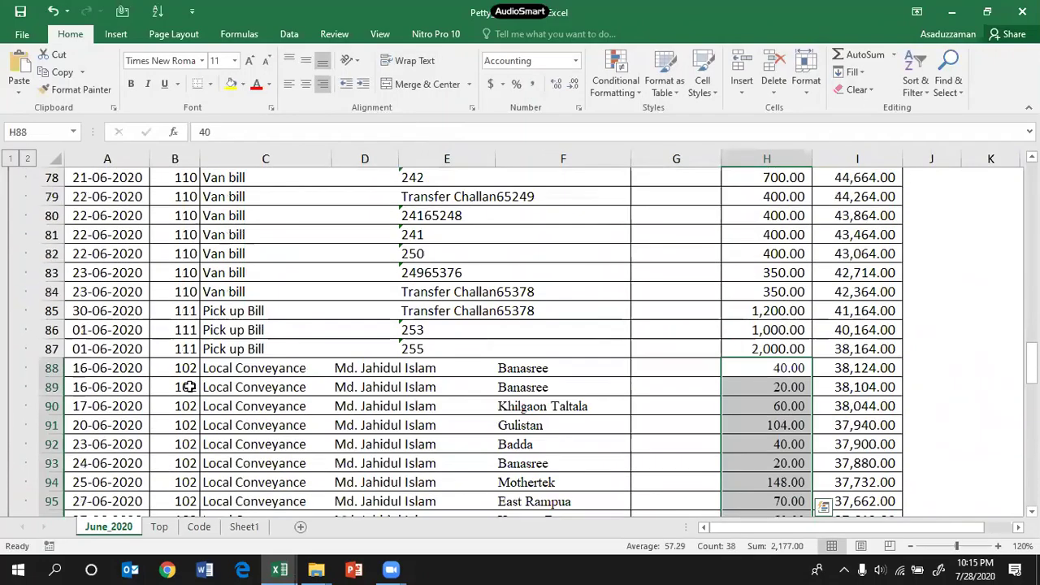
{"action": "scroll", "coordinate": [188, 388], "scroll_direction": "down", "scroll_amount": 18}
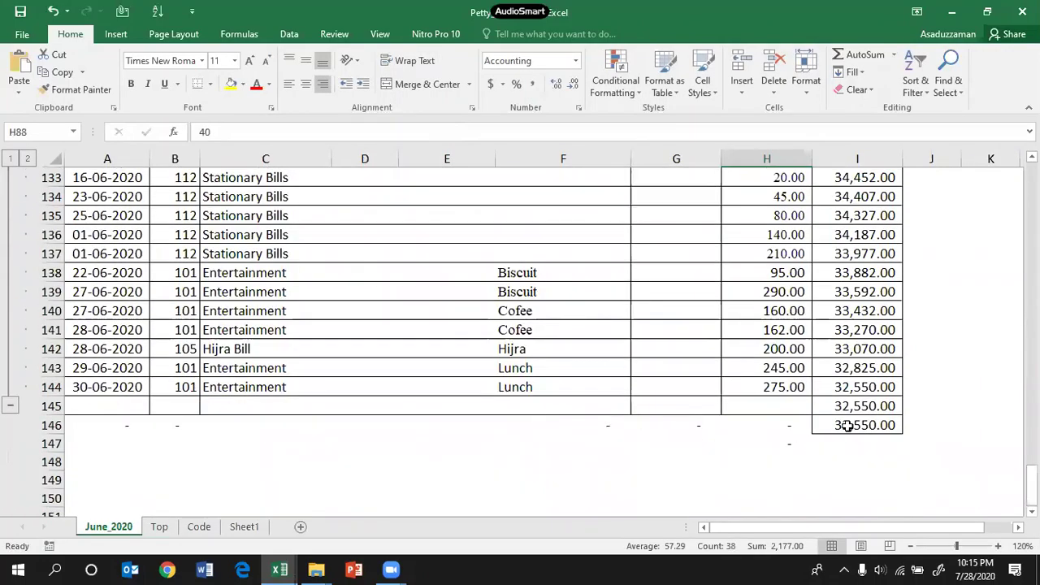
{"action": "left_click", "coordinate": [846, 426]}
{"action": "scroll", "coordinate": [736, 423], "scroll_direction": "up", "scroll_amount": 20}
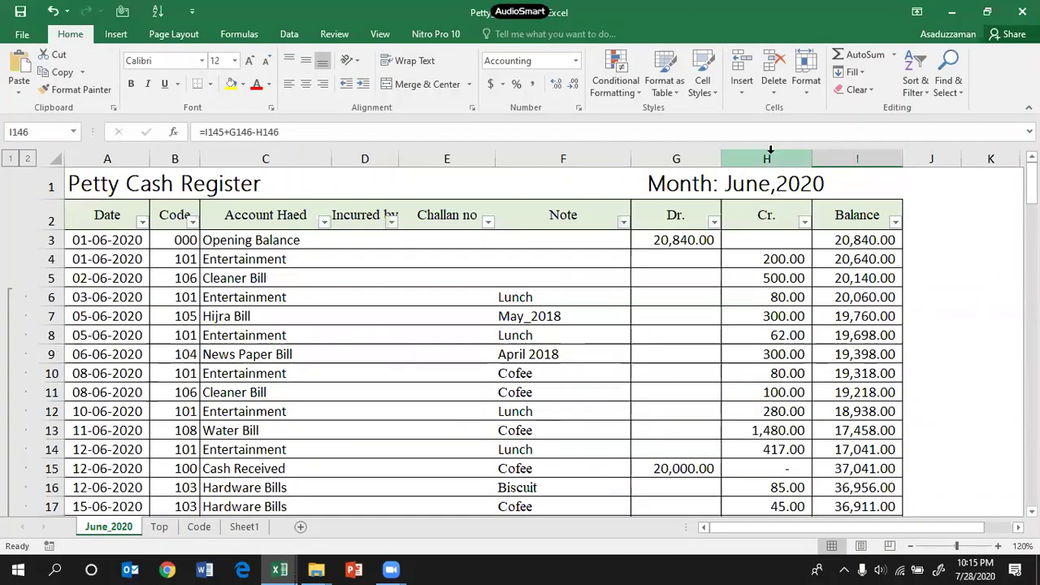
{"action": "left_click", "coordinate": [159, 527]}
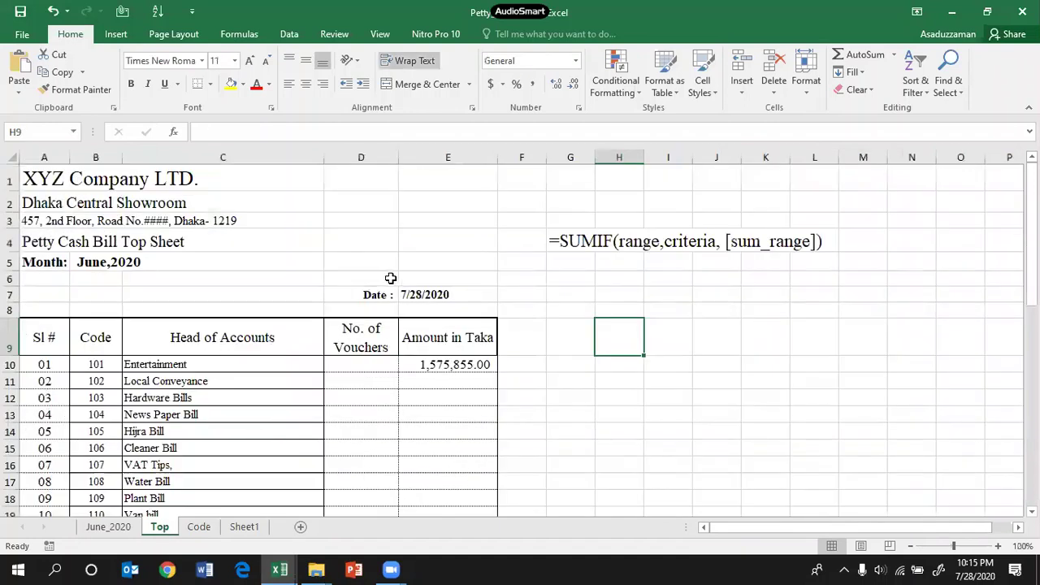
{"action": "left_click", "coordinate": [448, 359]}
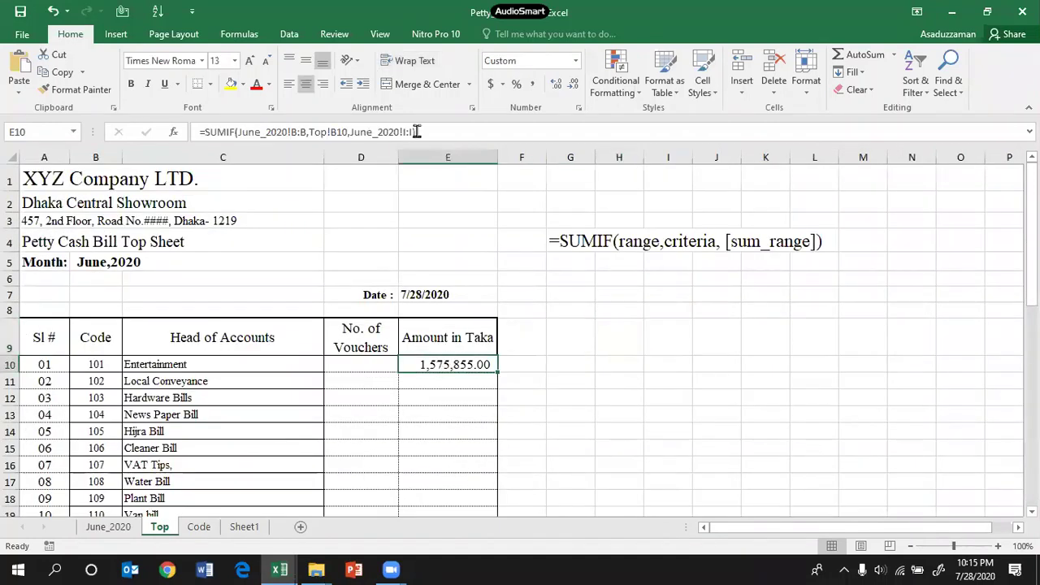
Step: Change the E10 SUMIF sum range from June_2020!I:I to June_2020!H:H
{"action": "left_click", "coordinate": [423, 131]}
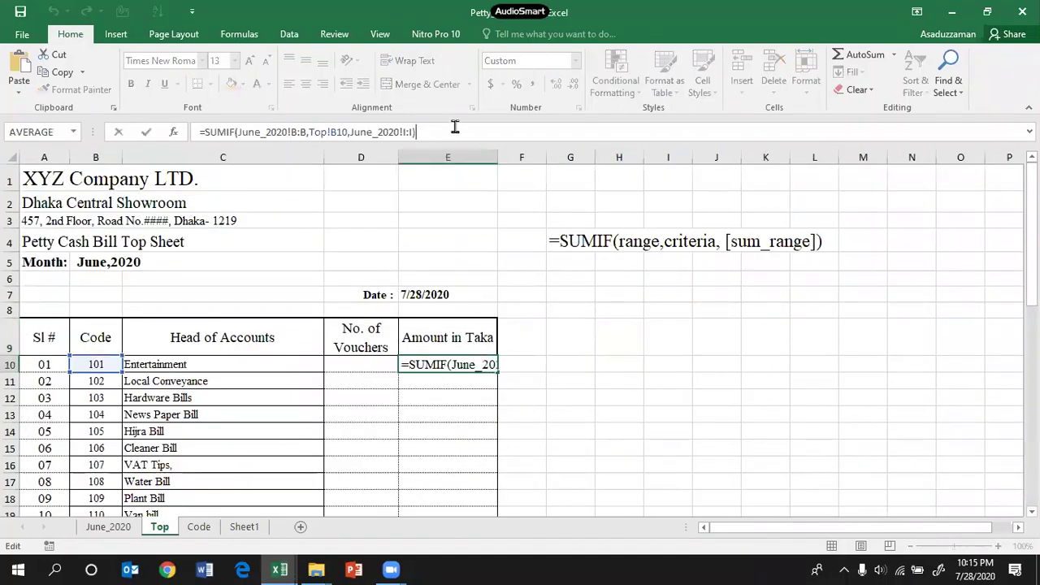
{"action": "key", "text": "BackSpace"}
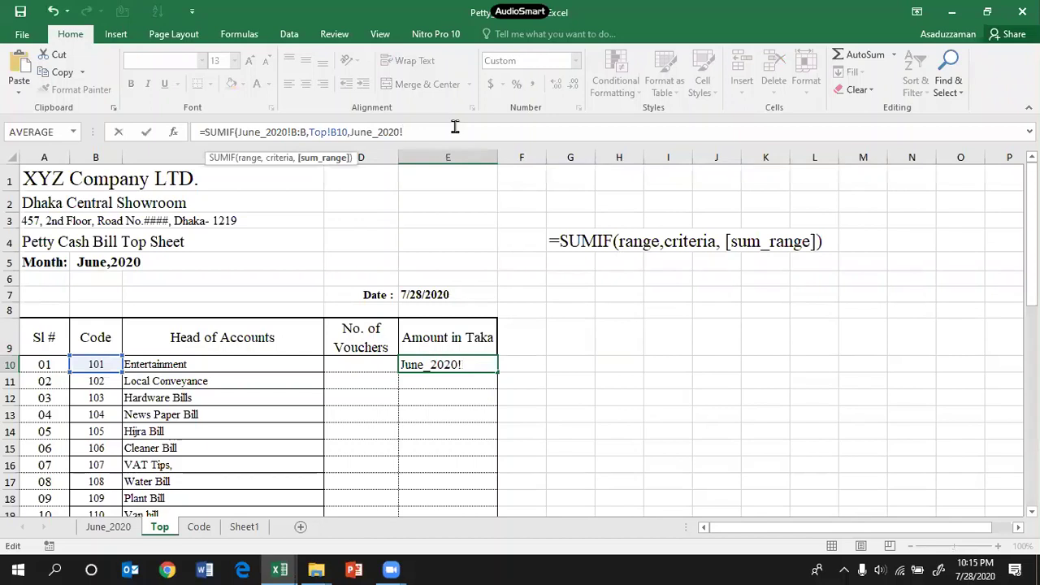
{"action": "type", "text": "H:H"}
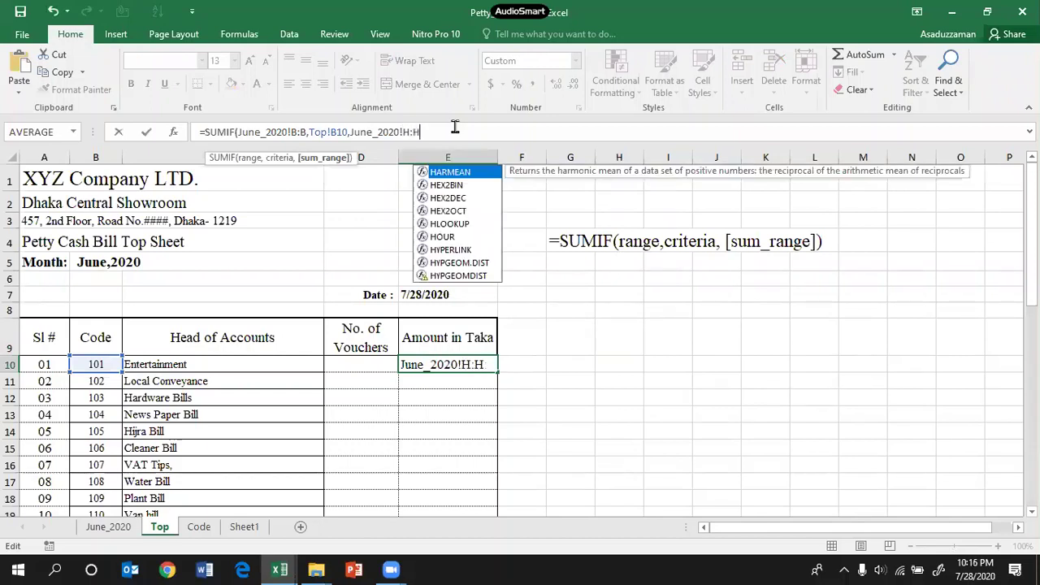
{"action": "type", "text": ")"}
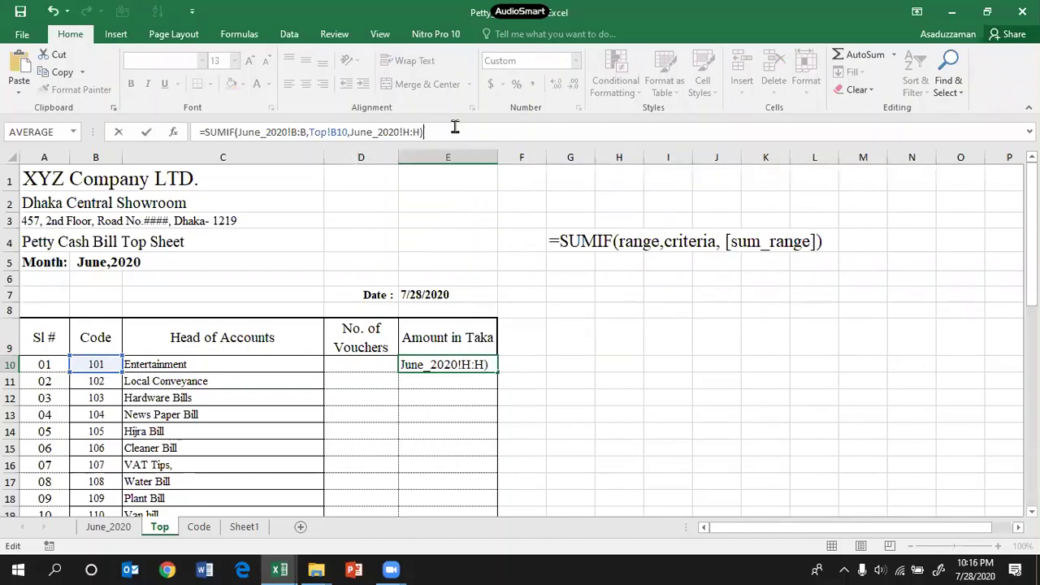
{"action": "key", "text": "Return"}
Step: Compare the June_2020 Cr. column totals against the Balance column
{"action": "left_click", "coordinate": [127, 527]}
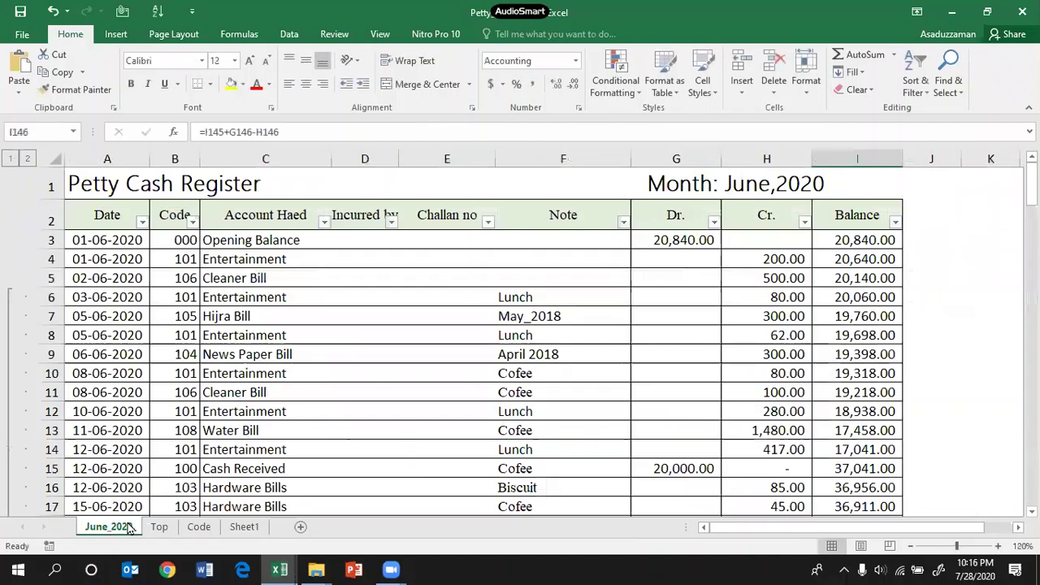
{"action": "left_click", "coordinate": [775, 162]}
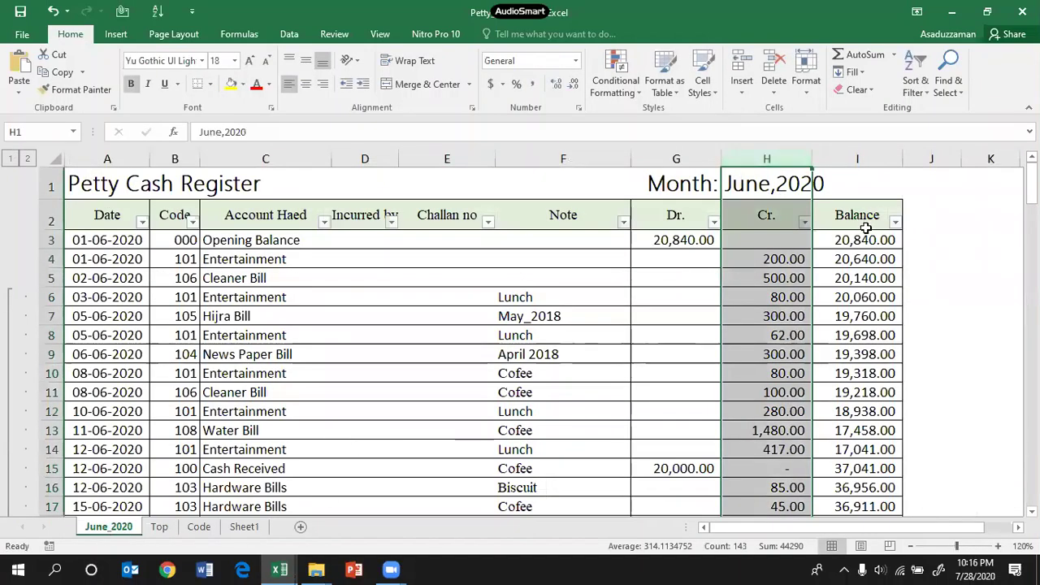
{"action": "left_click", "coordinate": [856, 159]}
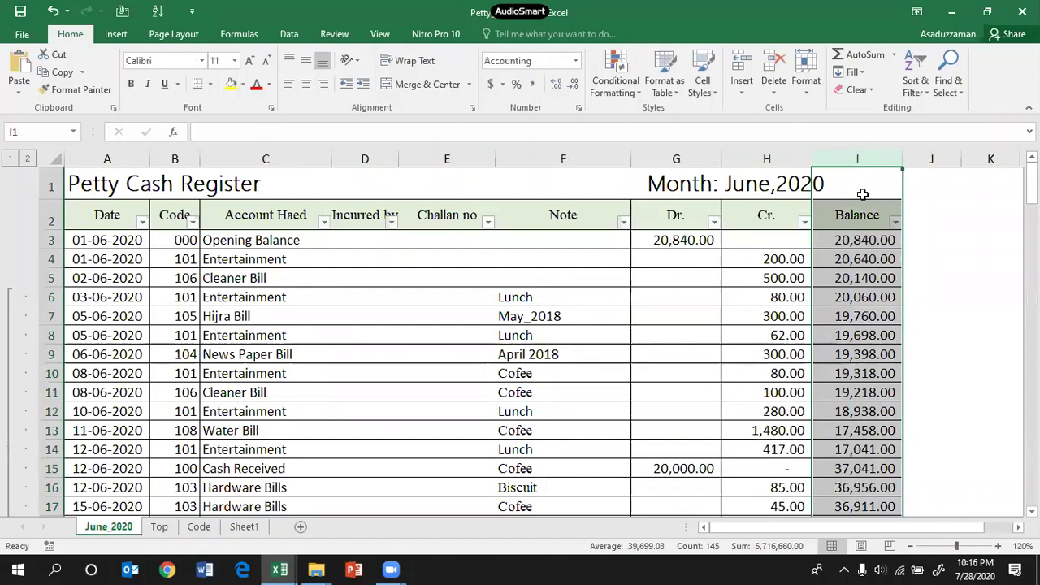
{"action": "left_click", "coordinate": [766, 160]}
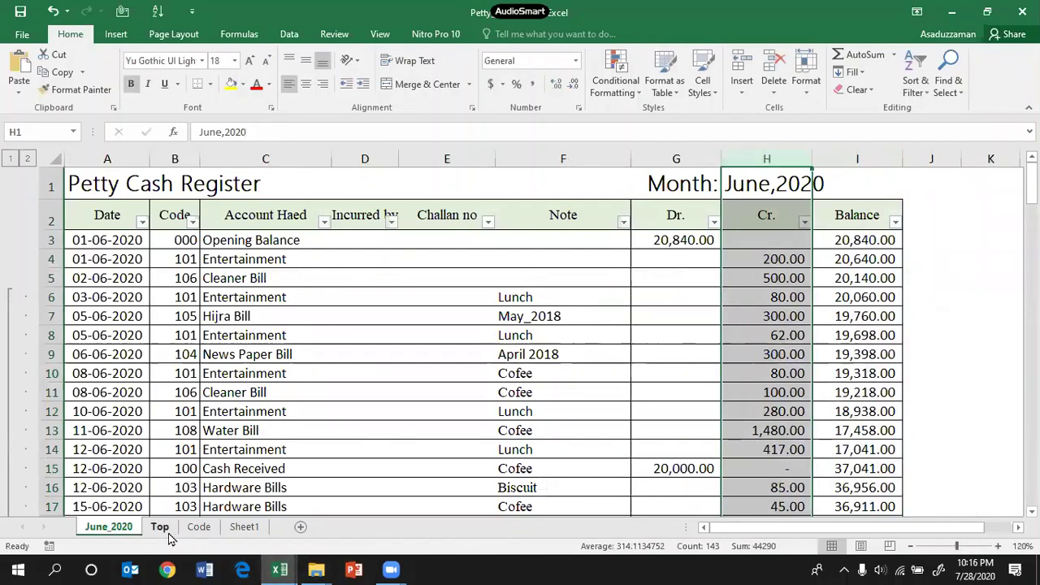
{"action": "left_click_drag", "start_coordinate": [769, 260], "coordinate": [768, 411]}
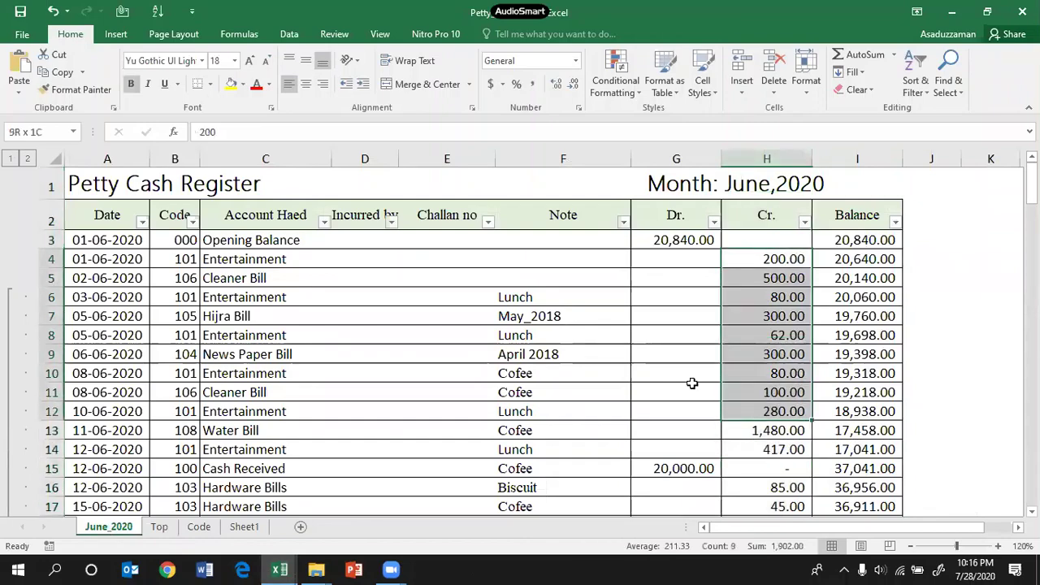
Step: Fill the SUMIF formula down E10:E22 and check the 44,290.00 Amount in Taka total
{"action": "left_click", "coordinate": [165, 526]}
{"action": "key", "text": "Up"}
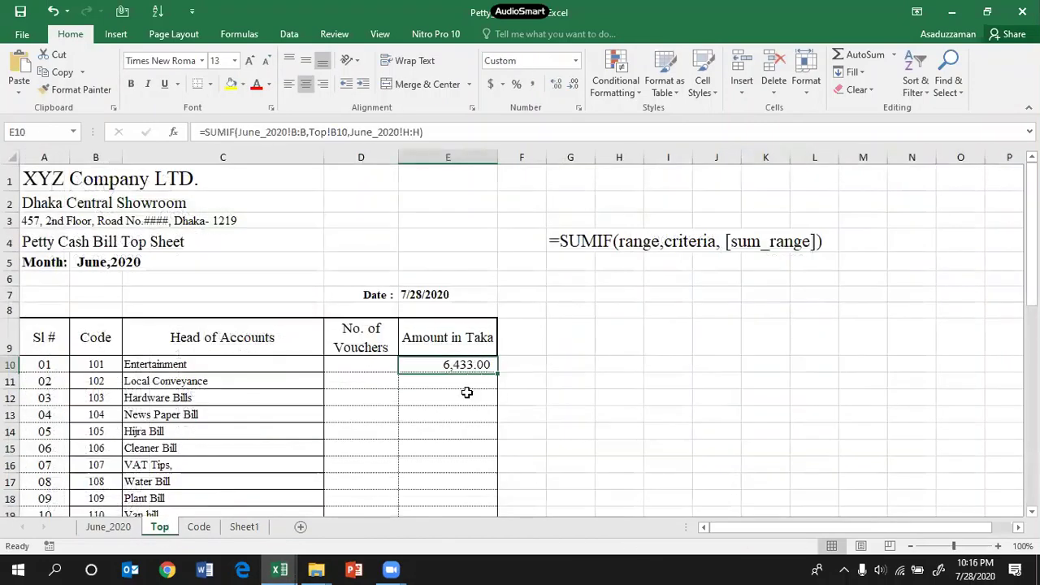
{"action": "scroll", "coordinate": [528, 340], "scroll_direction": "down", "scroll_amount": 1}
{"action": "scroll", "coordinate": [527, 341], "scroll_direction": "up", "scroll_amount": 1}
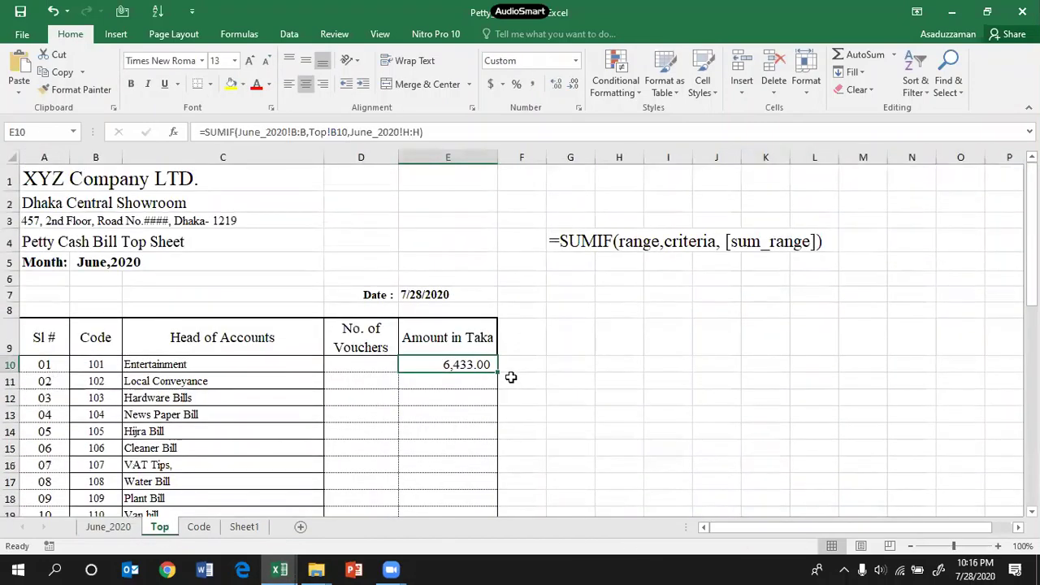
{"action": "left_click_drag", "start_coordinate": [497, 372], "coordinate": [498, 468]}
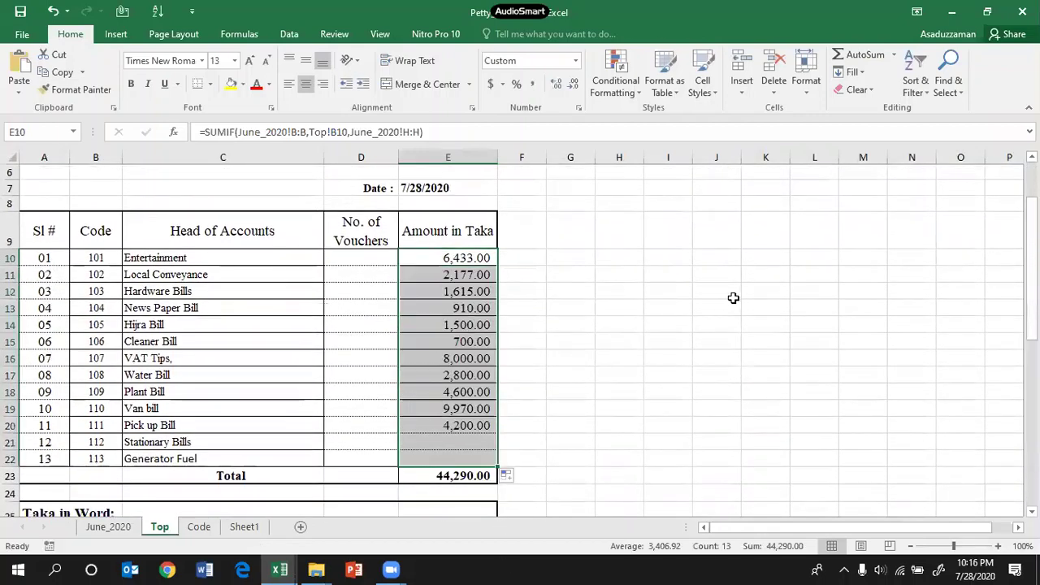
{"action": "left_click", "coordinate": [443, 476]}
{"action": "left_click", "coordinate": [377, 257]}
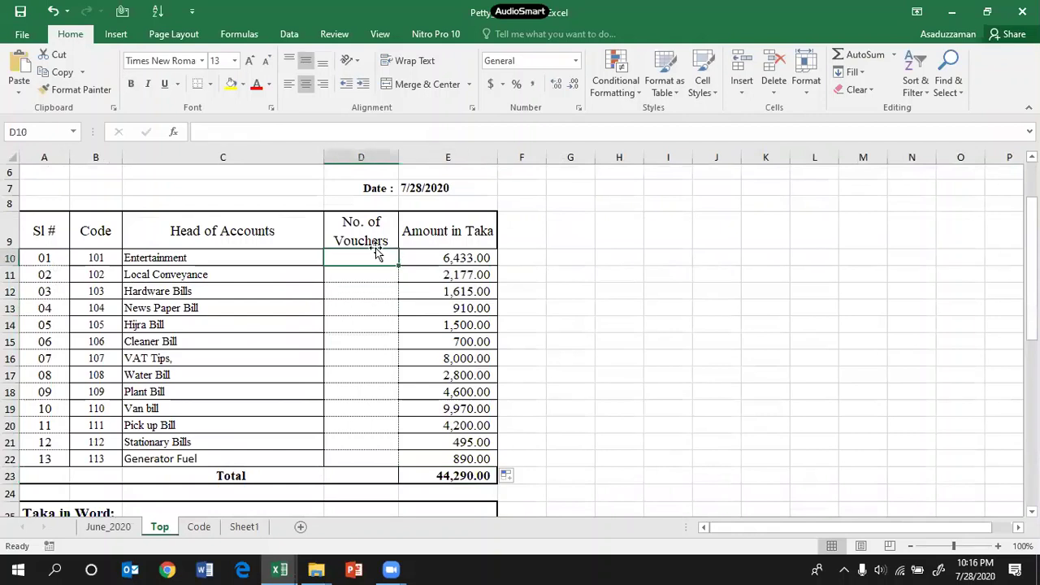
{"action": "left_click", "coordinate": [455, 258]}
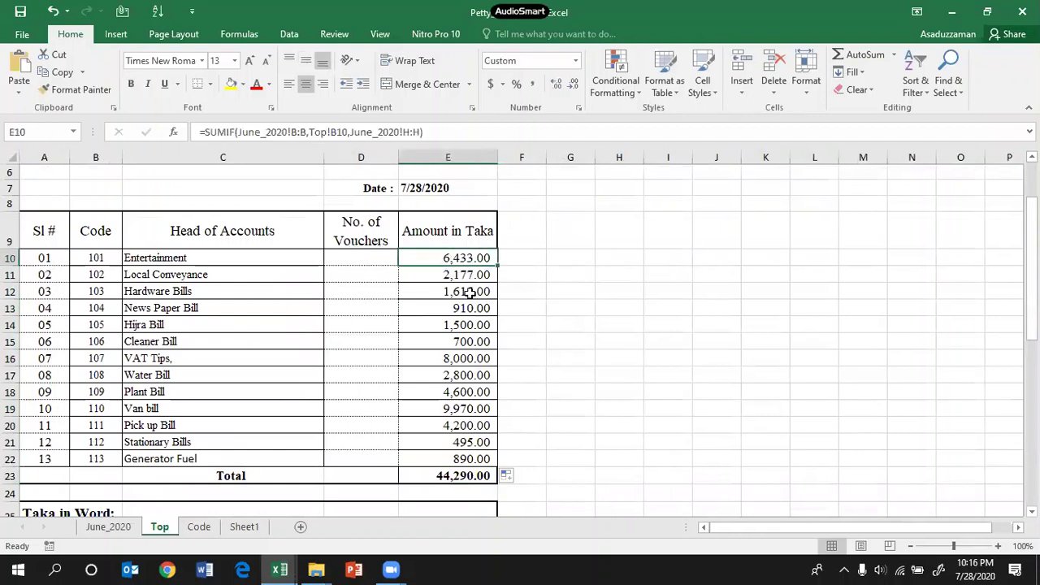
{"action": "left_click", "coordinate": [133, 260]}
{"action": "left_click", "coordinate": [366, 259]}
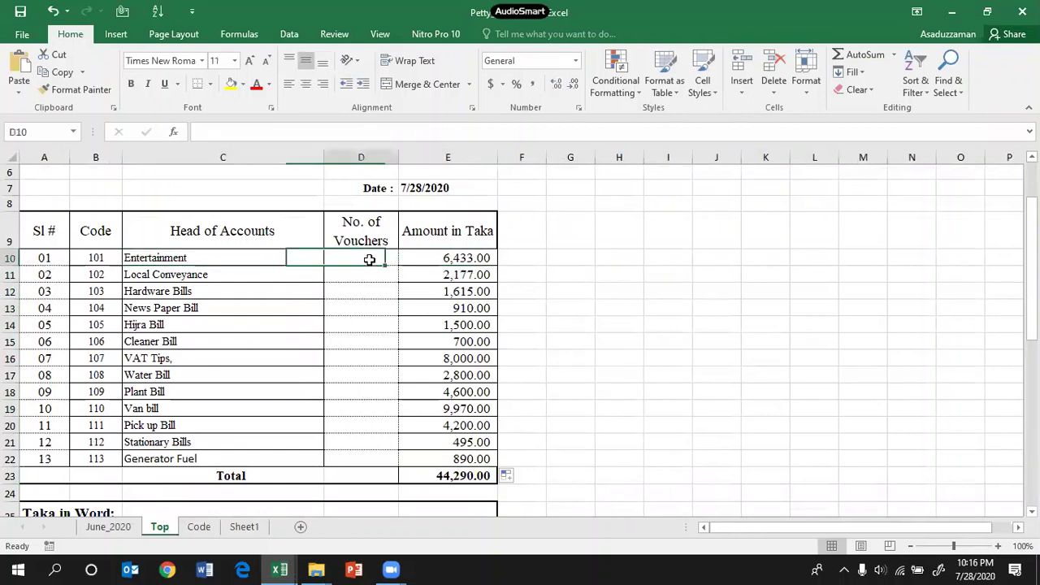
Step: Enter =COUNTIF(June_2020!B:B,Top!B10) in D10, giving 39 Entertainment vouchers
{"action": "type", "text": "="}
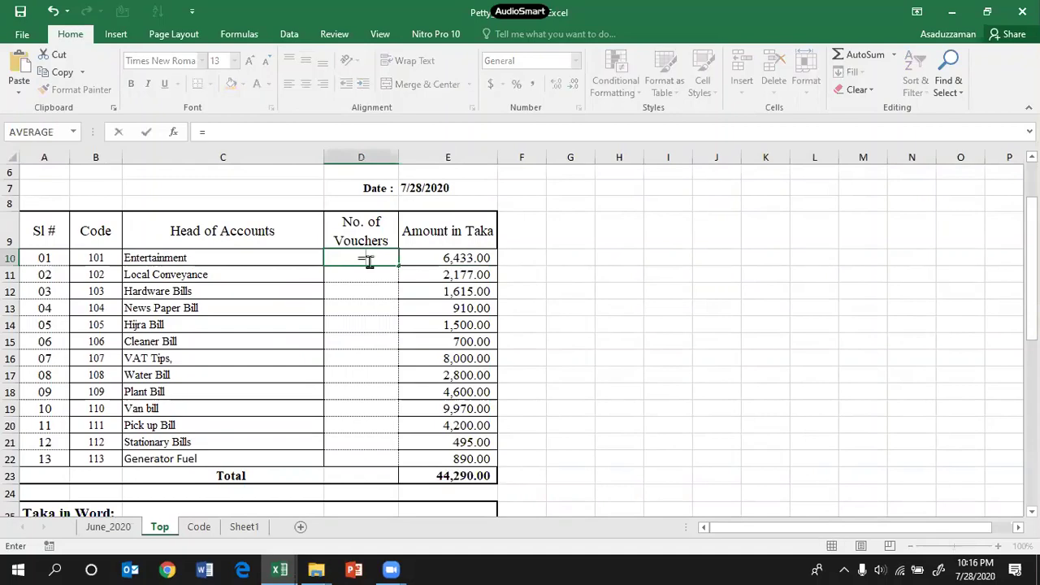
{"action": "type", "text": "cou"}
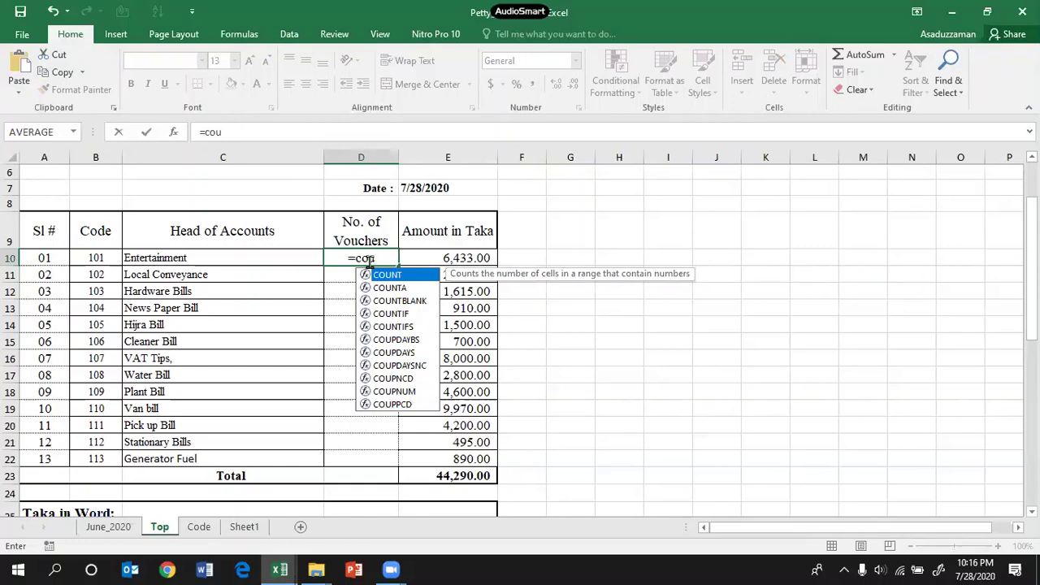
{"action": "type", "text": "nti"}
{"action": "key", "text": "Tab"}
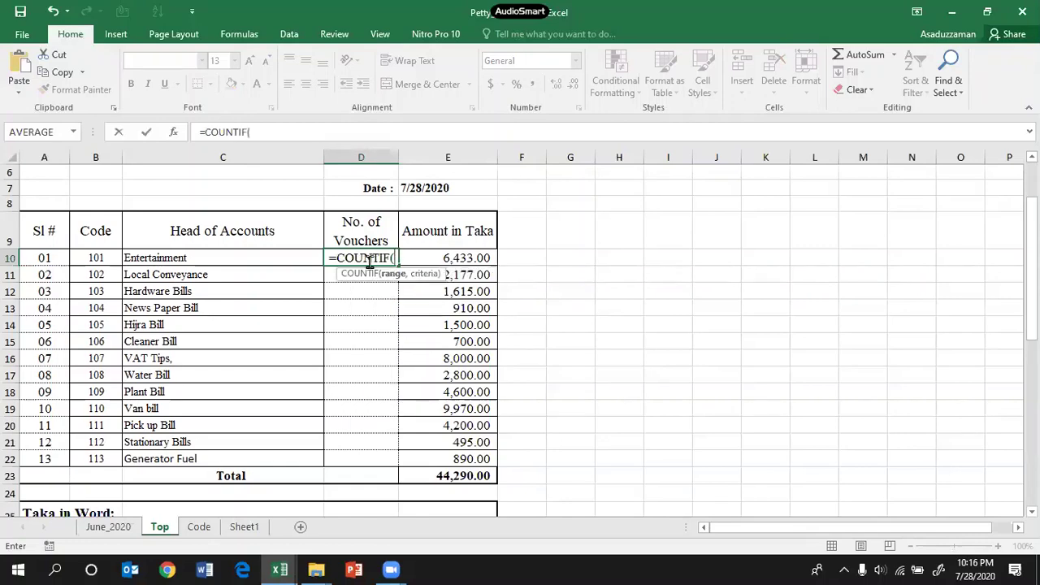
{"action": "left_click", "coordinate": [113, 510]}
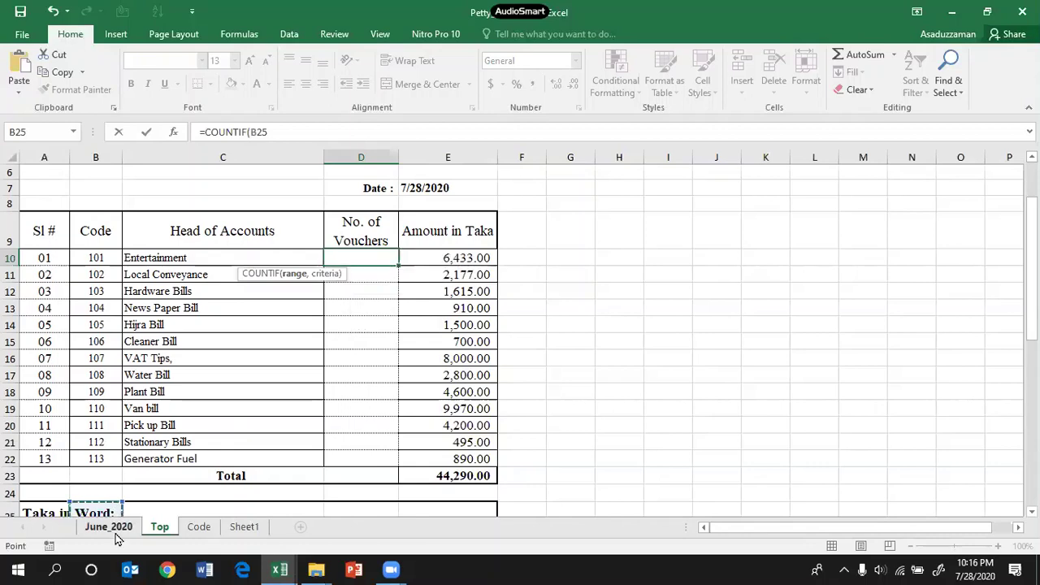
{"action": "left_click", "coordinate": [110, 526]}
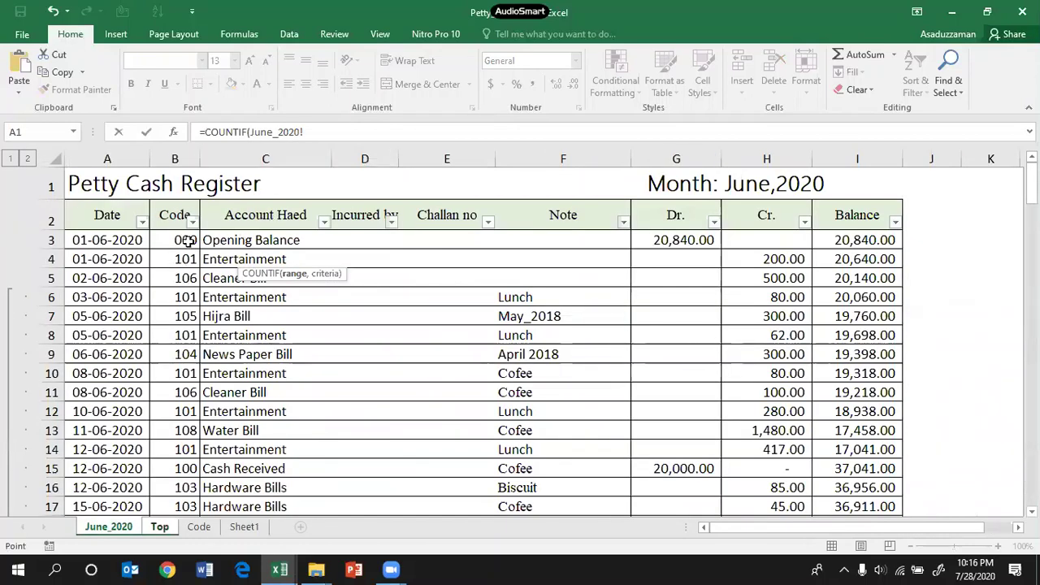
{"action": "left_click", "coordinate": [175, 159]}
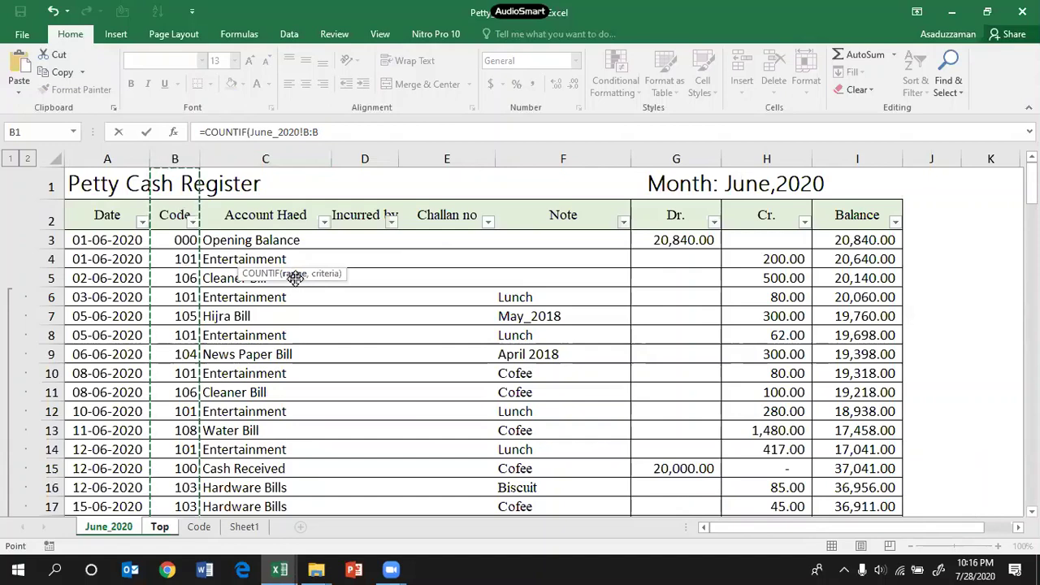
{"action": "left_click", "coordinate": [341, 131]}
{"action": "type", "text": ","}
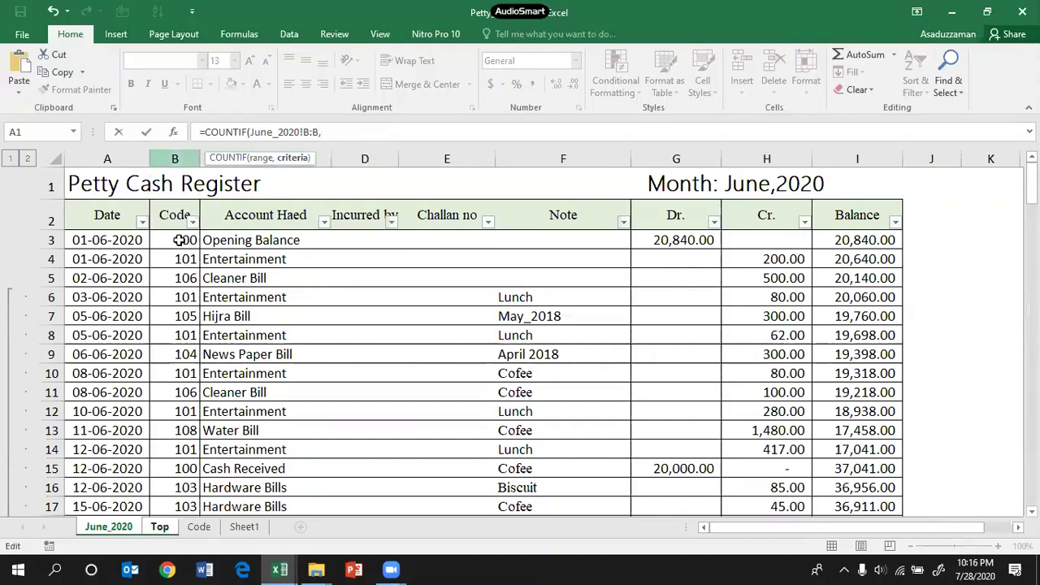
{"action": "left_click", "coordinate": [205, 531]}
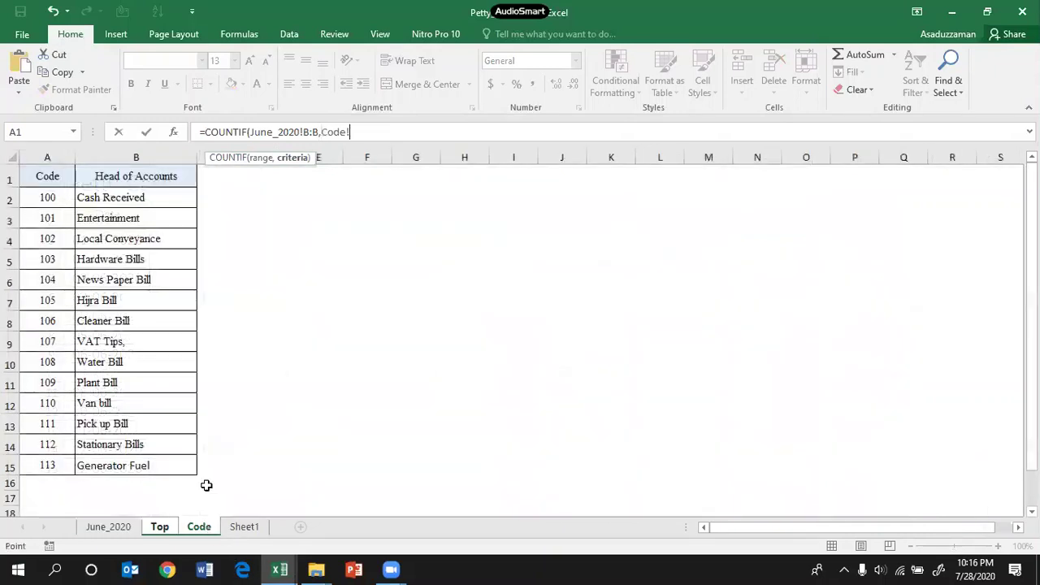
{"action": "left_click", "coordinate": [160, 528]}
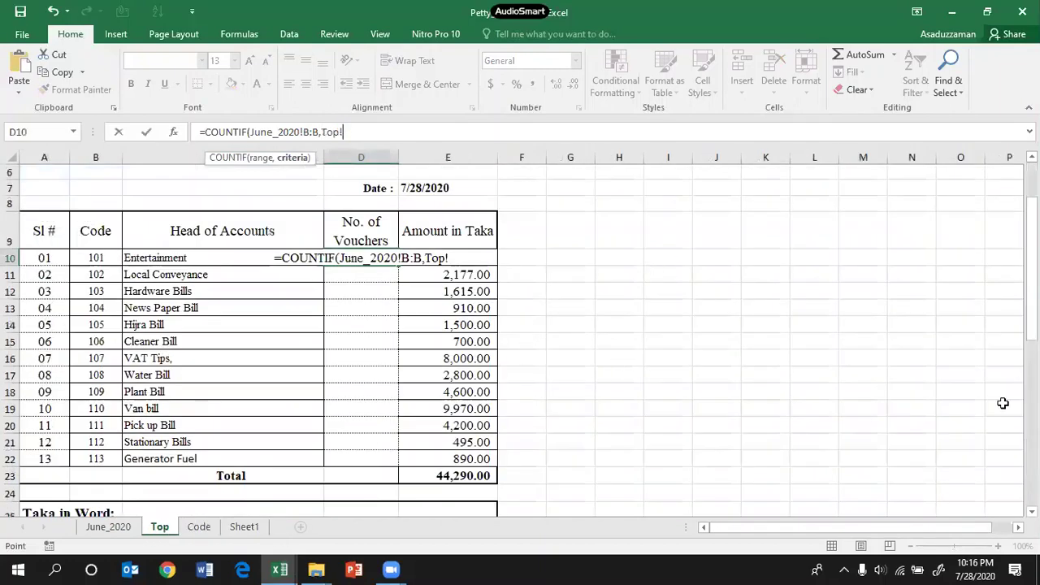
{"action": "scroll", "coordinate": [1030, 268], "scroll_direction": "up", "scroll_amount": 2}
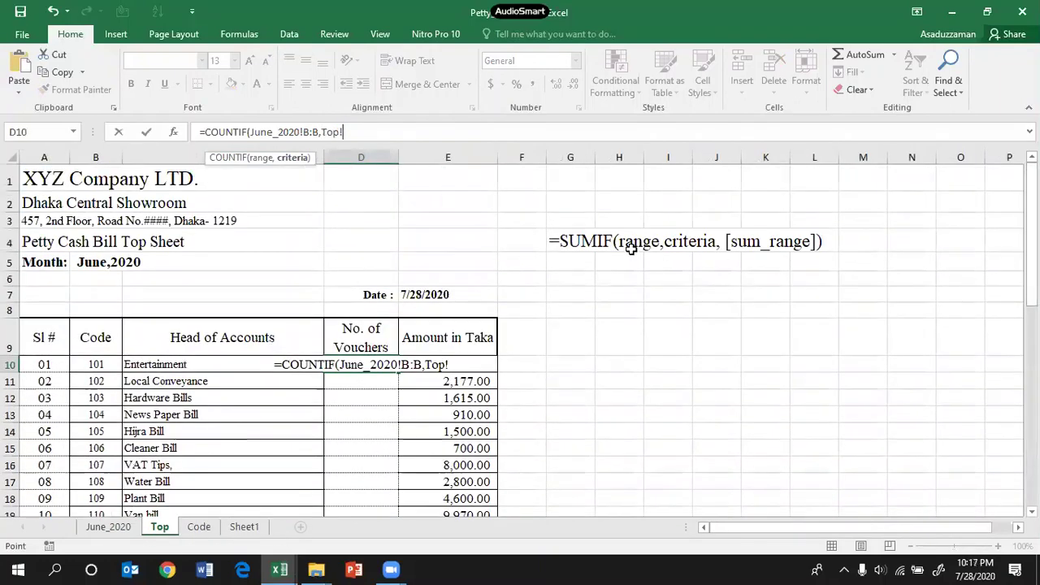
{"action": "left_click", "coordinate": [93, 365]}
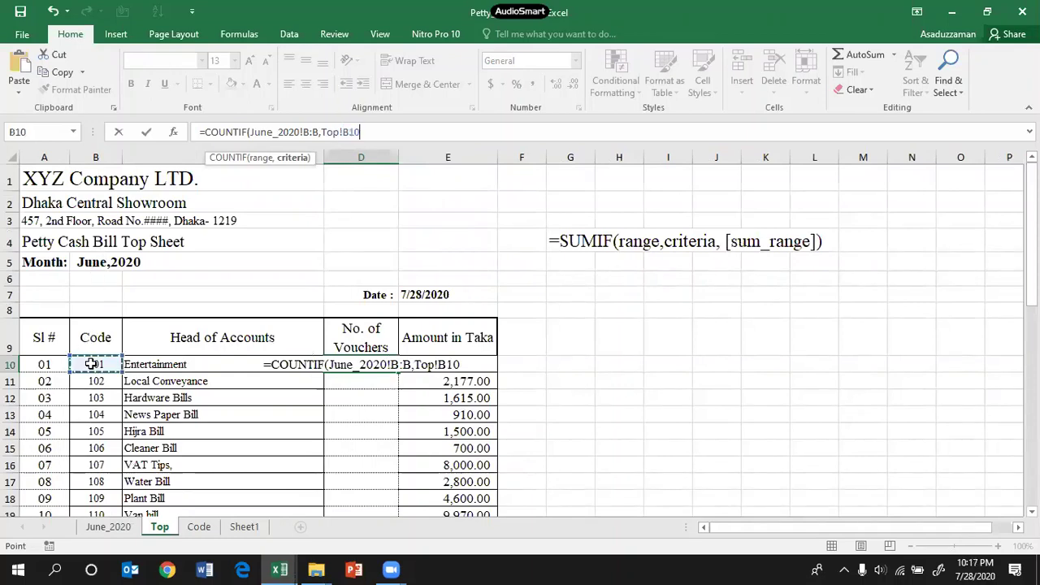
{"action": "key", "text": "Return"}
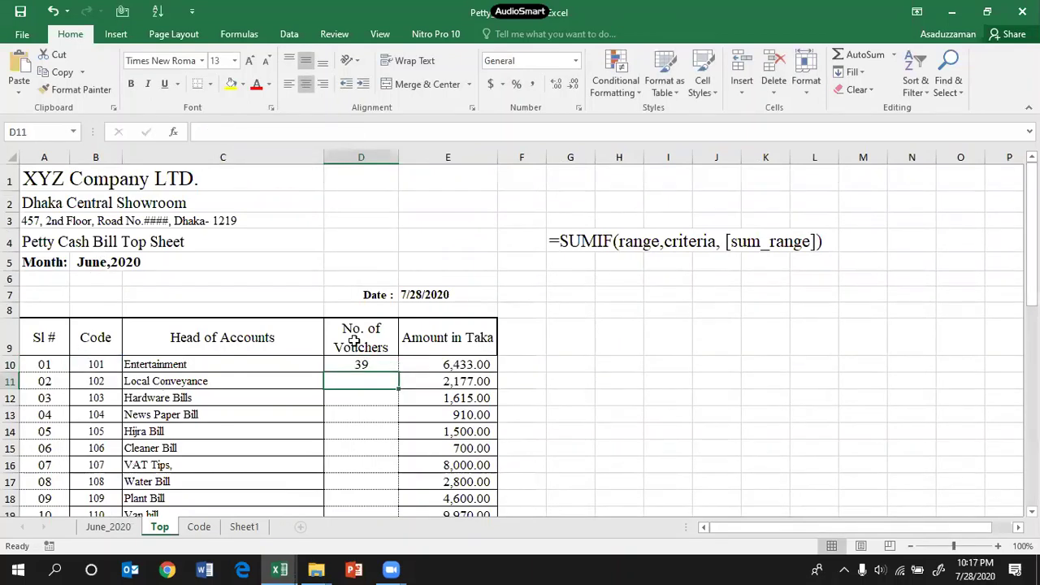
Step: Fill the COUNTIF voucher count formula down D10:D22
{"action": "left_click", "coordinate": [385, 365]}
{"action": "left_click_drag", "start_coordinate": [399, 373], "coordinate": [371, 466]}
{"action": "left_click", "coordinate": [605, 330]}
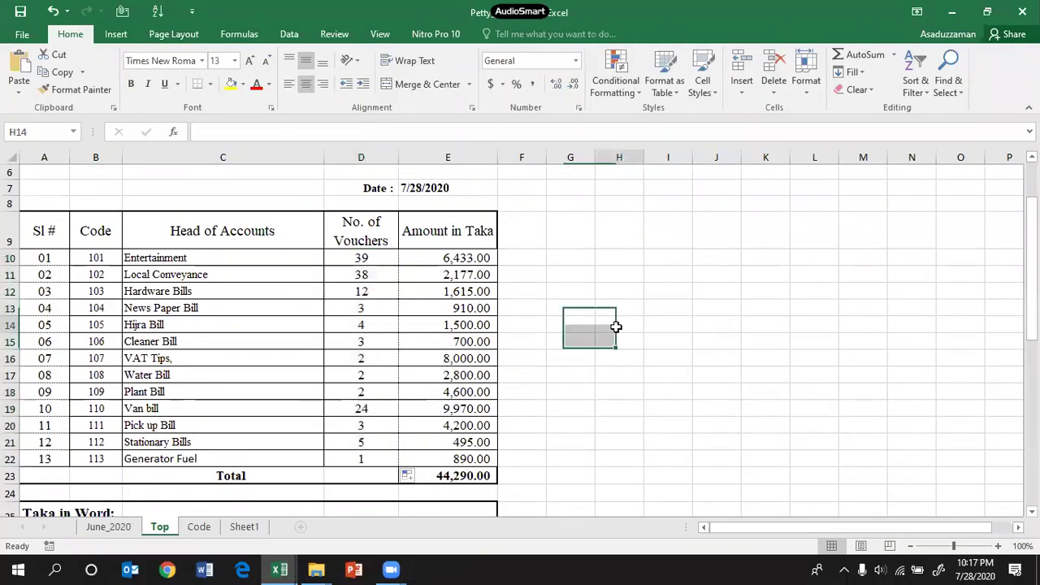
Step: Clear the two new June_2020 register entries and check their effect on the Top sheet formulas
{"action": "left_click", "coordinate": [108, 527]}
{"action": "left_click_drag", "start_coordinate": [241, 259], "coordinate": [482, 298]}
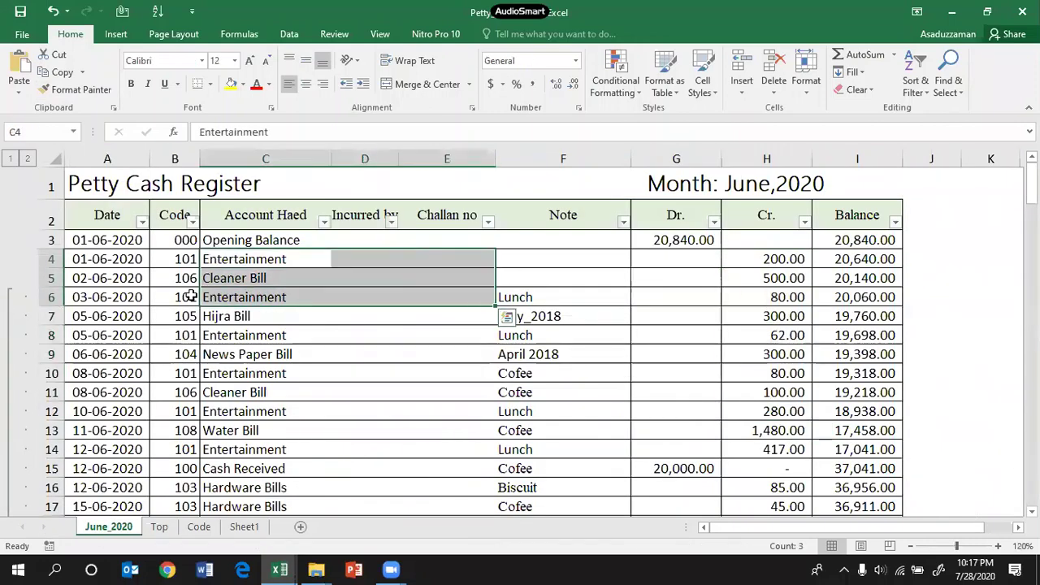
{"action": "left_click", "coordinate": [159, 258]}
{"action": "left_click_drag", "start_coordinate": [761, 258], "coordinate": [185, 280]}
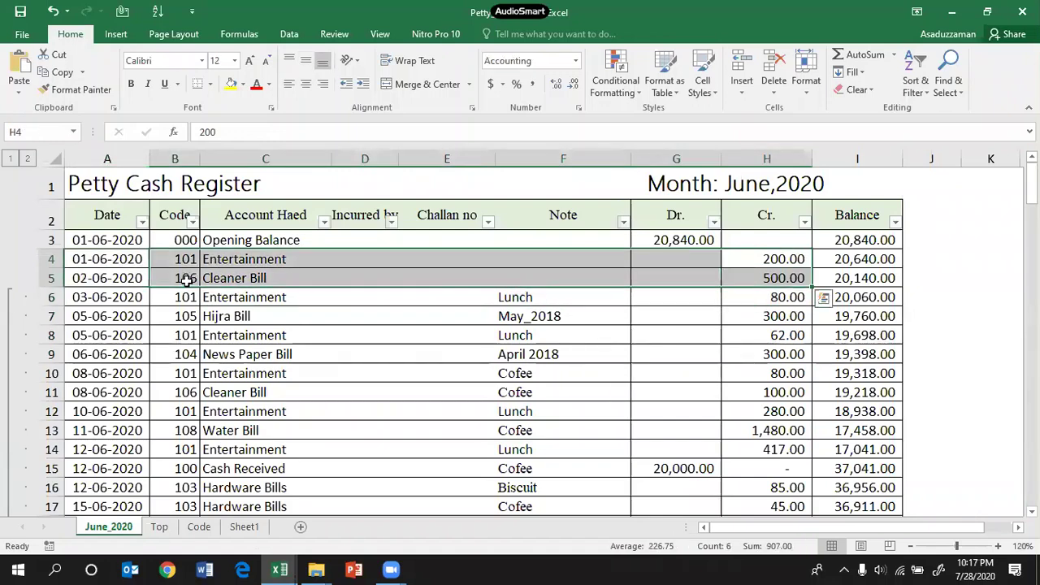
{"action": "key", "text": "Delete"}
{"action": "left_click", "coordinate": [159, 526]}
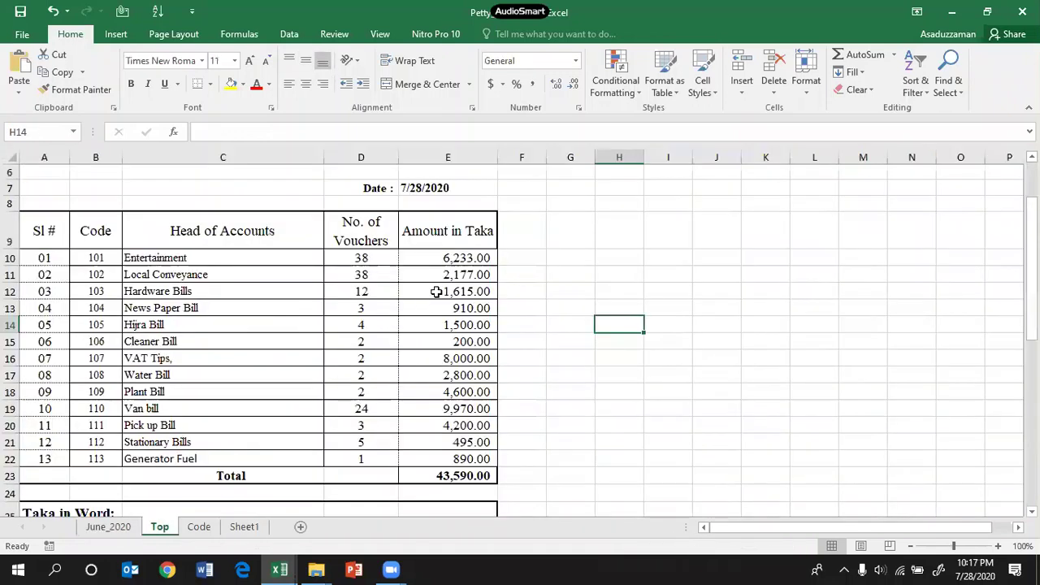
{"action": "left_click", "coordinate": [451, 258]}
{"action": "left_click", "coordinate": [368, 256]}
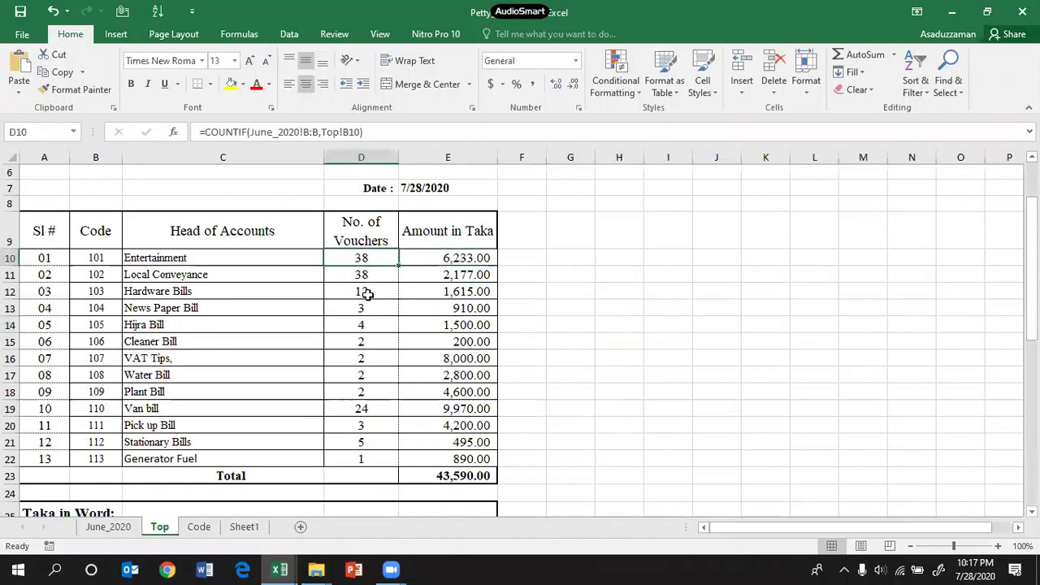
{"action": "left_click", "coordinate": [365, 274]}
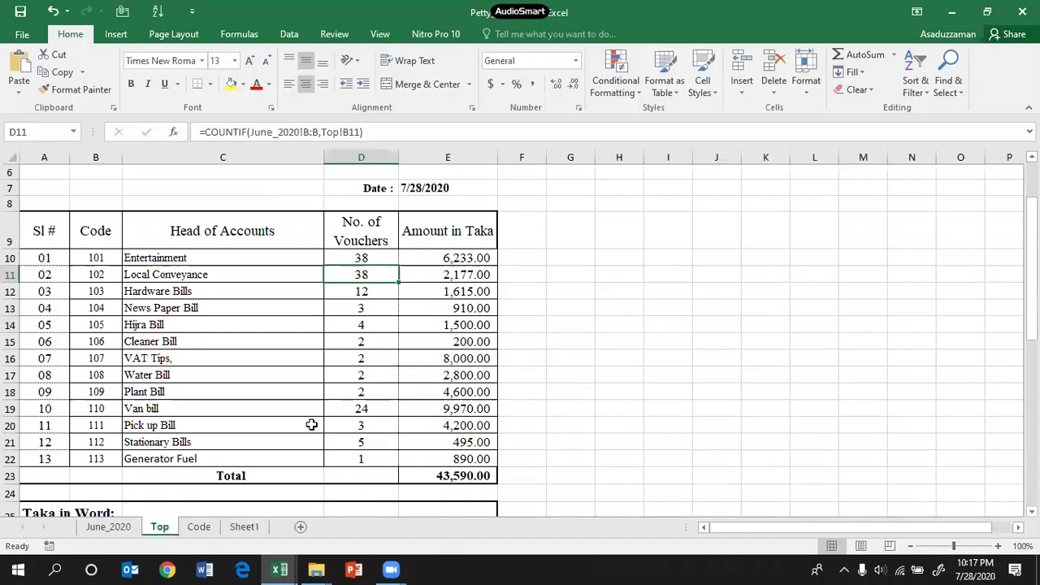
Step: Undo the clearing so the Top sheet shows 39 Entertainment vouchers again
{"action": "key", "text": "ctrl+Page_Up"}
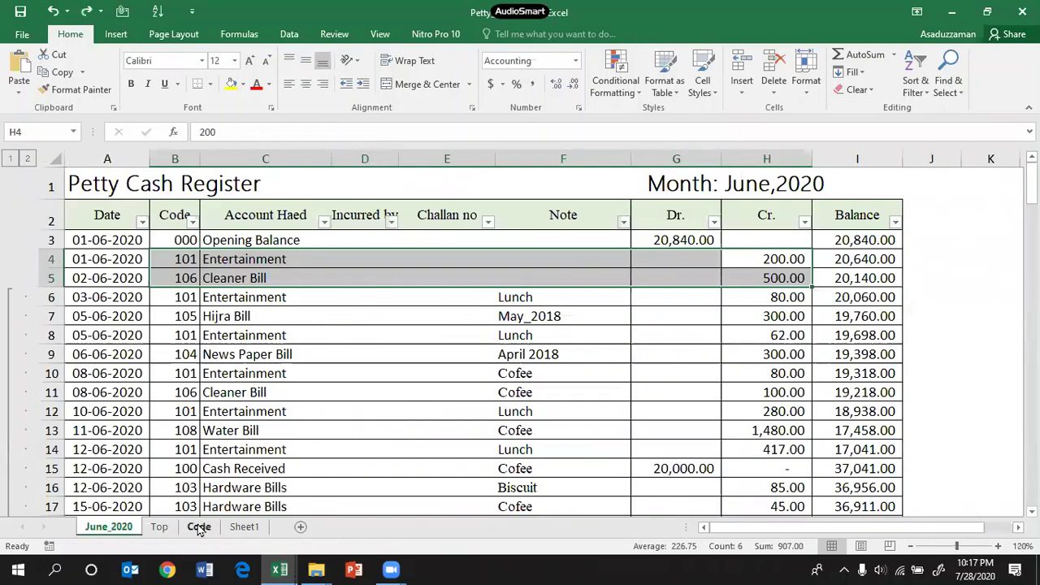
{"action": "left_click", "coordinate": [160, 527]}
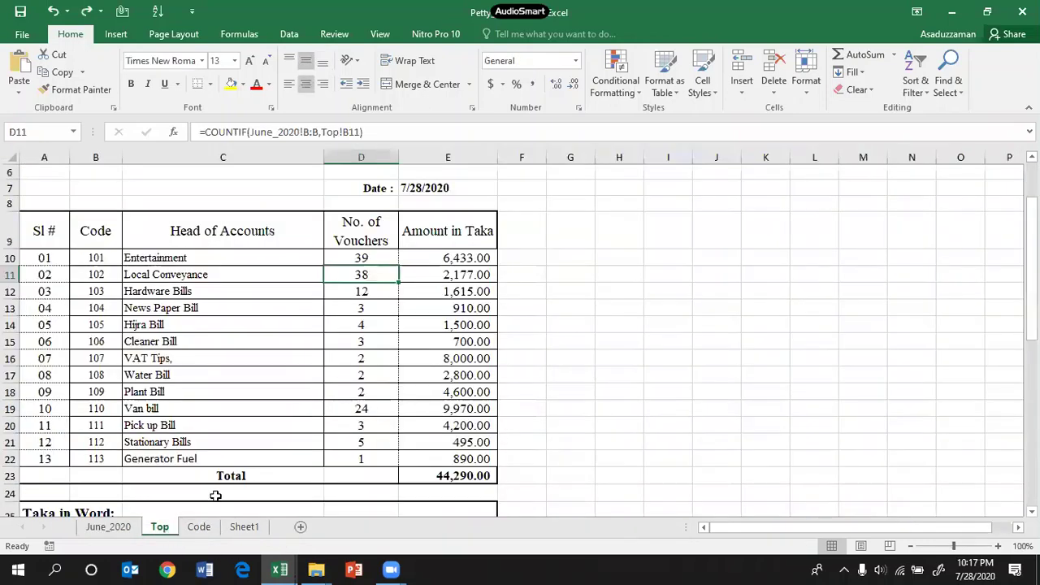
{"action": "left_click", "coordinate": [369, 259]}
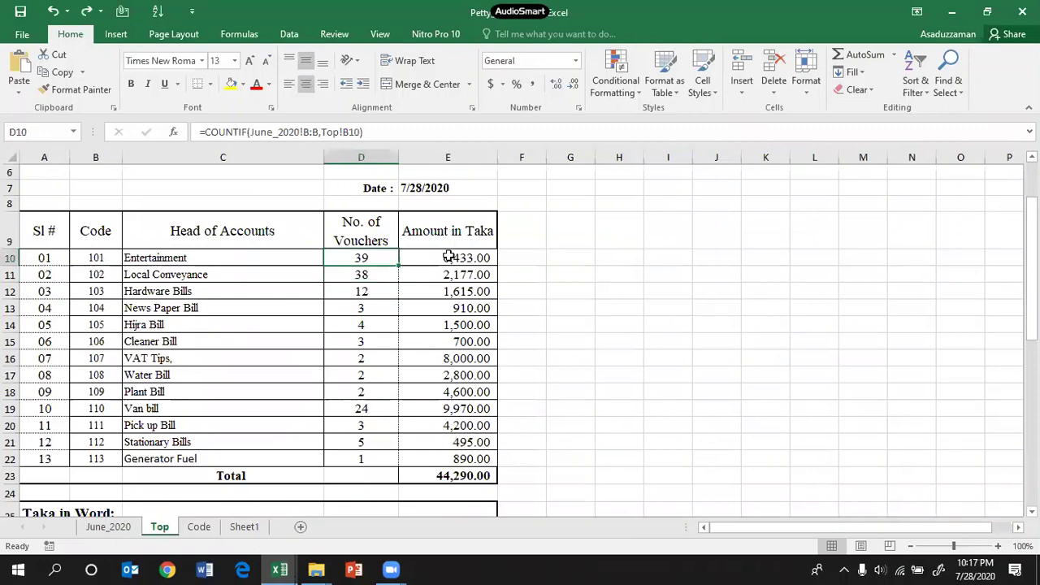
{"action": "left_click", "coordinate": [449, 256]}
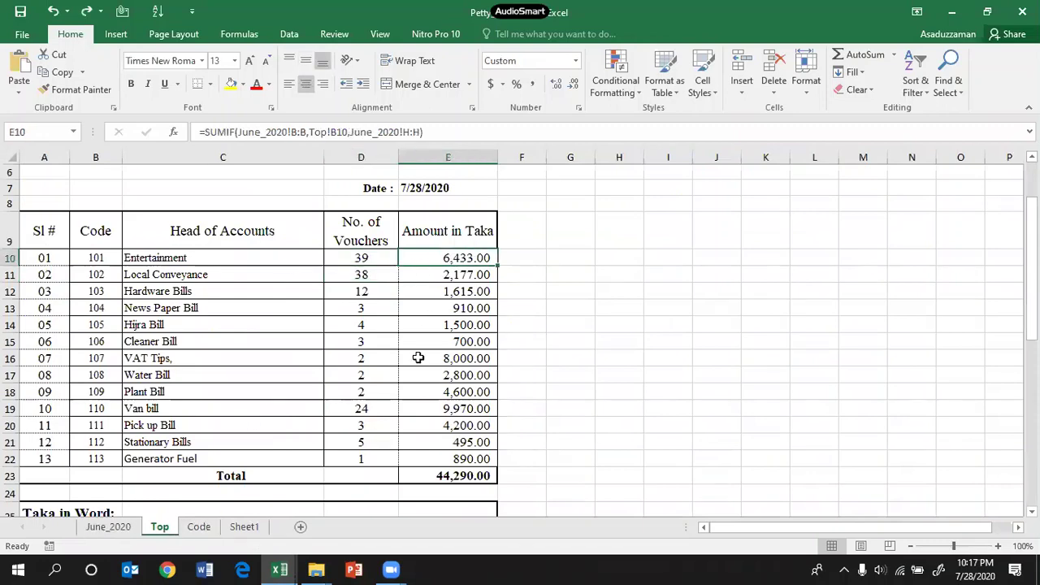
{"action": "scroll", "coordinate": [453, 388], "scroll_direction": "down", "scroll_amount": 2}
{"action": "scroll", "coordinate": [453, 388], "scroll_direction": "down", "scroll_amount": 2}
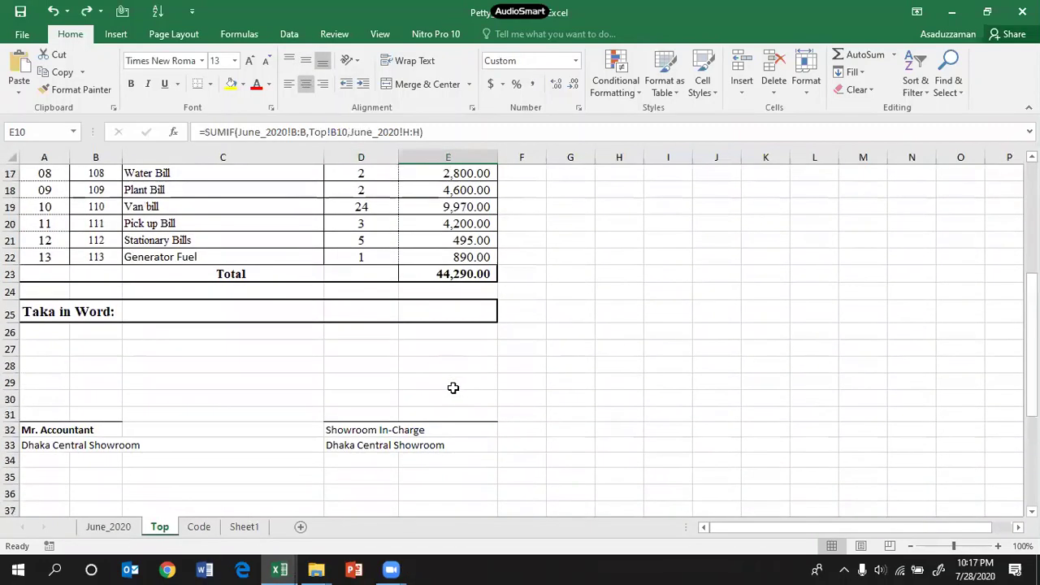
{"action": "scroll", "coordinate": [450, 389], "scroll_direction": "up", "scroll_amount": 4}
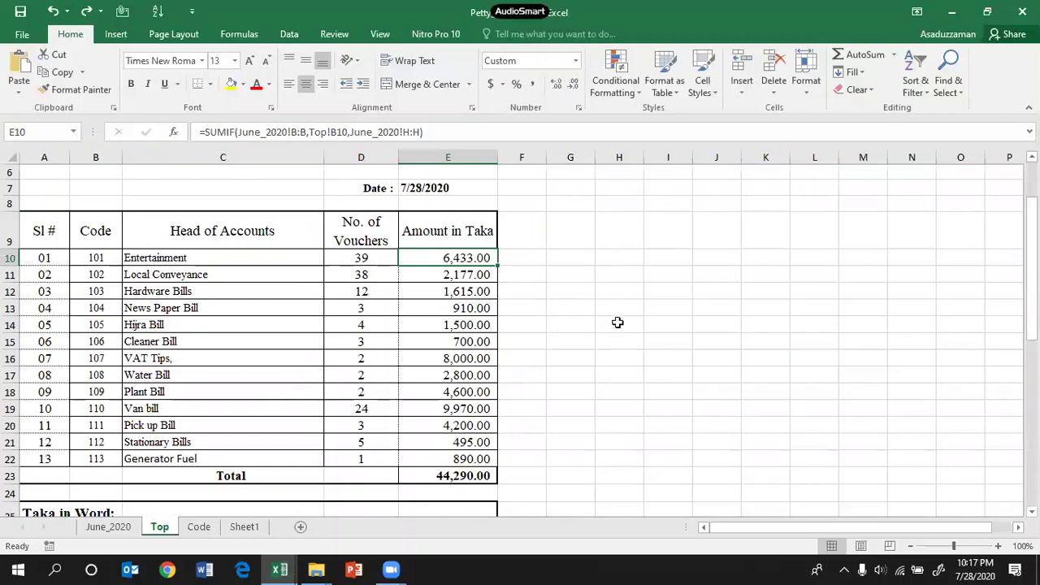
{"action": "left_click", "coordinate": [584, 359]}
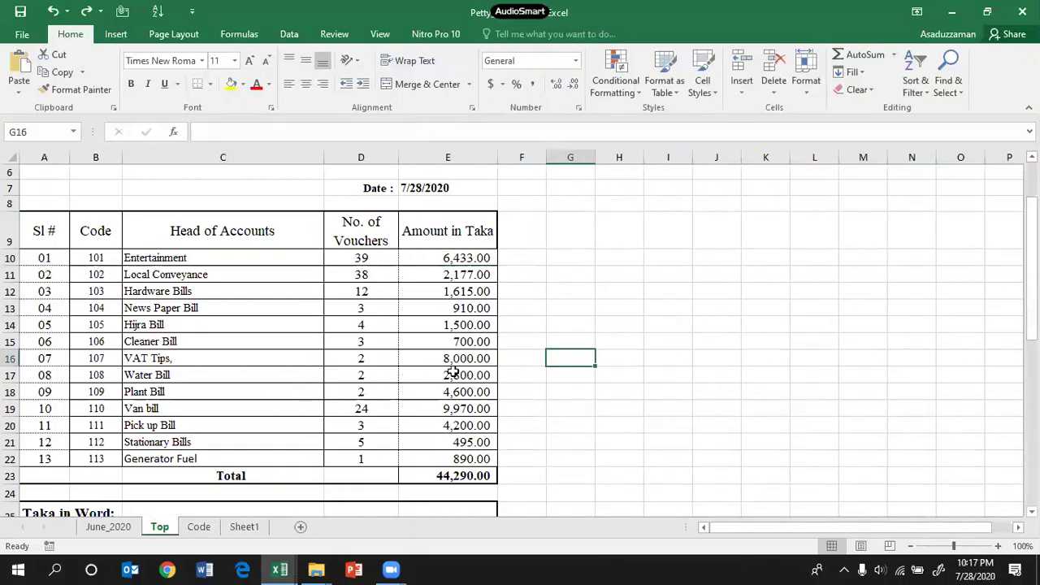
{"action": "left_click", "coordinate": [666, 357]}
{"action": "scroll", "coordinate": [543, 365], "scroll_direction": "down", "scroll_amount": 2}
{"action": "scroll", "coordinate": [544, 365], "scroll_direction": "up", "scroll_amount": 1}
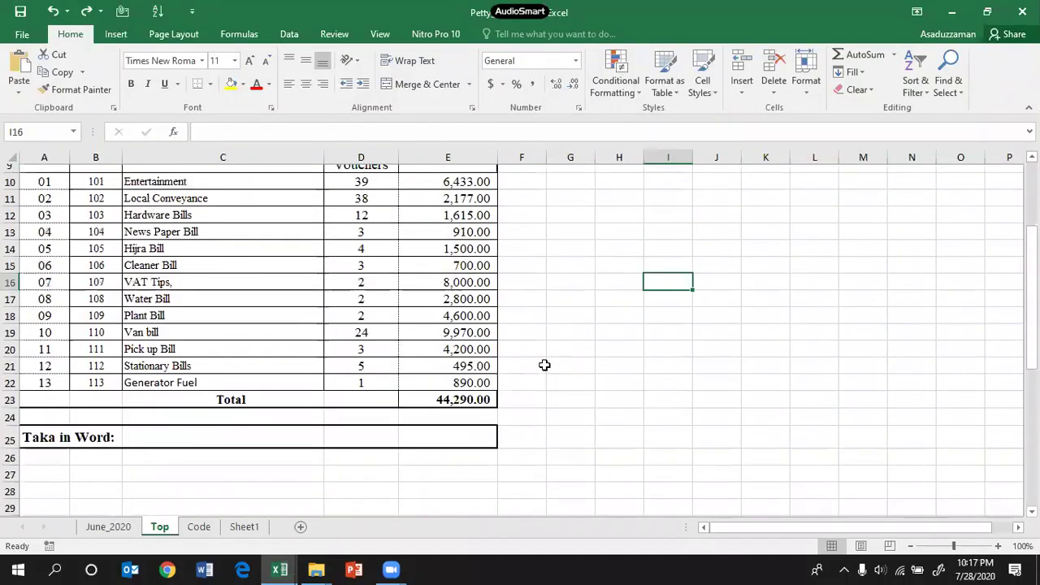
{"action": "scroll", "coordinate": [545, 365], "scroll_direction": "up", "scroll_amount": 1}
{"action": "scroll", "coordinate": [544, 365], "scroll_direction": "down", "scroll_amount": 4}
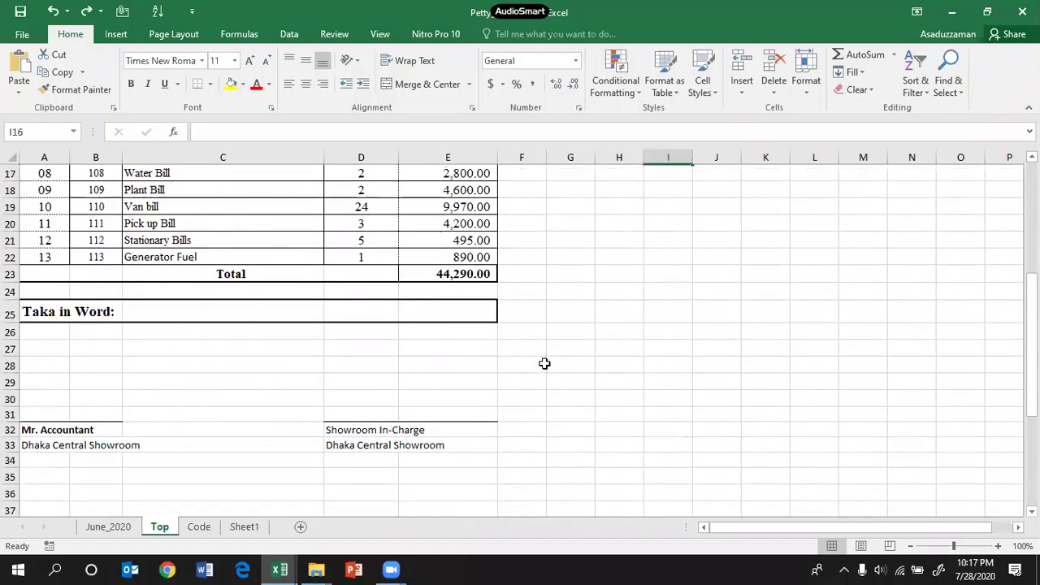
{"action": "scroll", "coordinate": [544, 364], "scroll_direction": "up", "scroll_amount": 5}
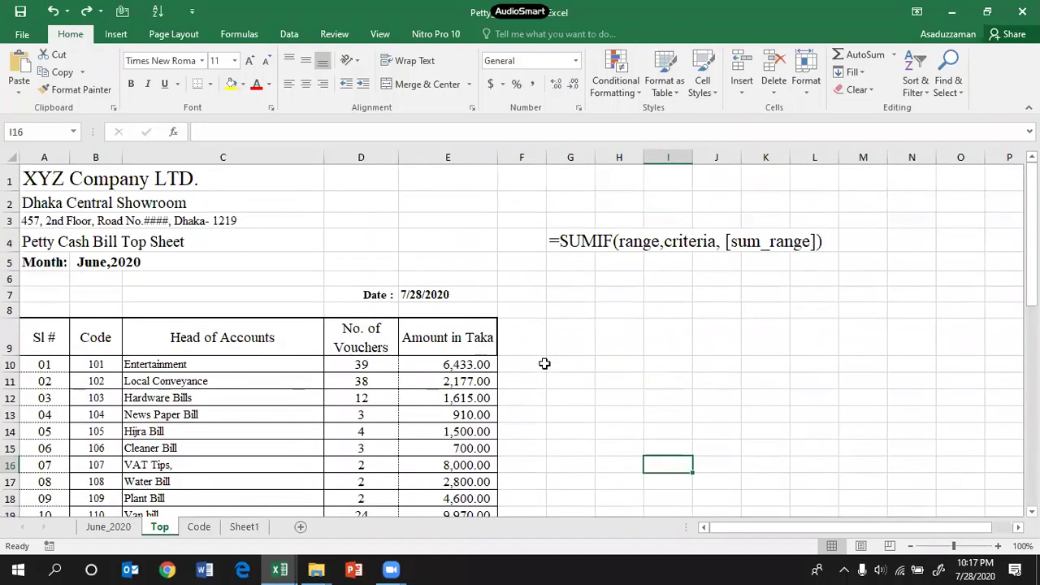
{"action": "scroll", "coordinate": [545, 364], "scroll_direction": "down", "scroll_amount": 4}
{"action": "scroll", "coordinate": [546, 362], "scroll_direction": "up", "scroll_amount": 4}
{"action": "left_click", "coordinate": [601, 237]}
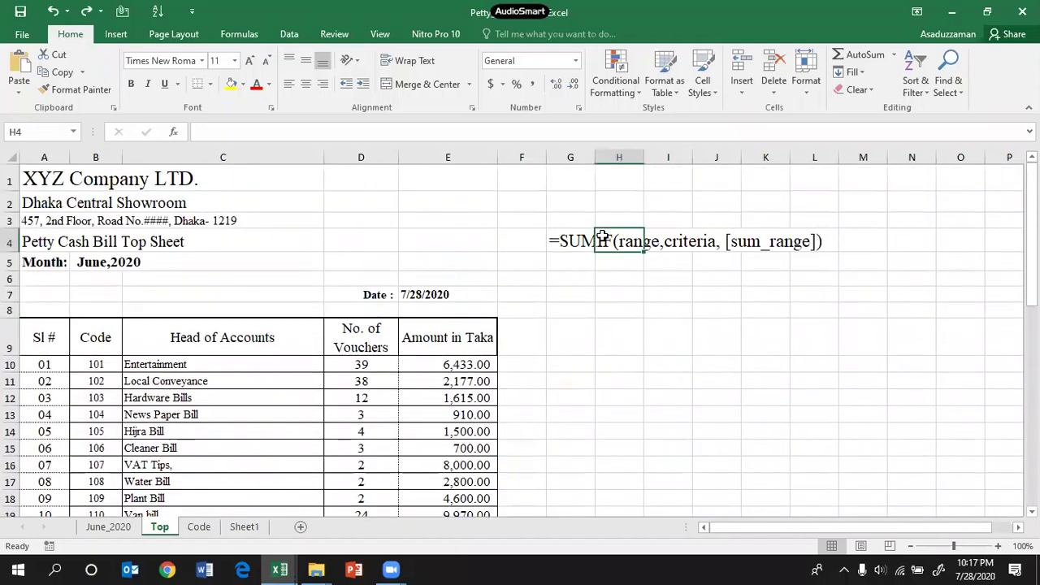
{"action": "left_click", "coordinate": [580, 241]}
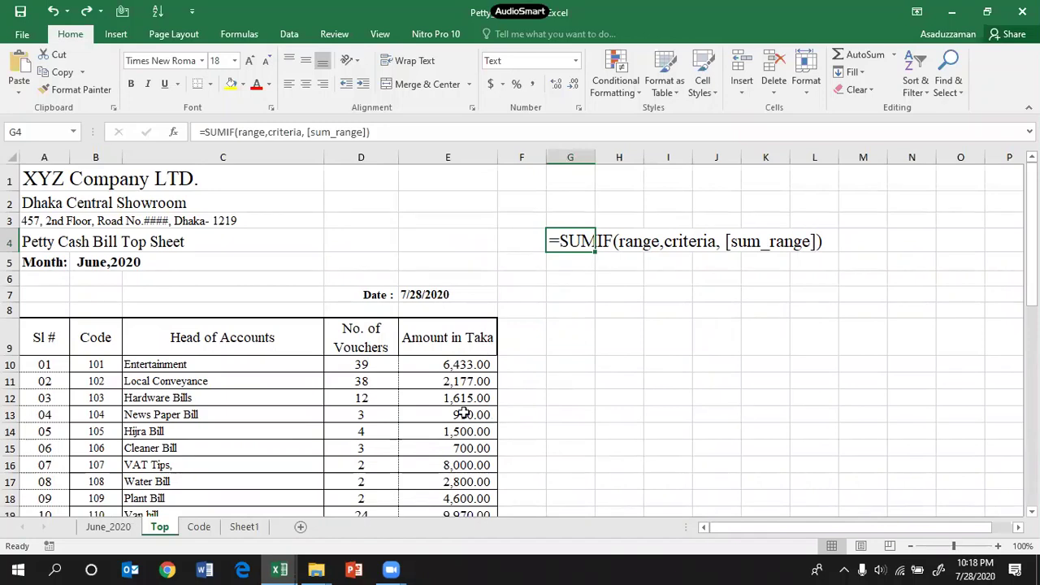
{"action": "scroll", "coordinate": [283, 338], "scroll_direction": "down", "scroll_amount": 1}
{"action": "scroll", "coordinate": [283, 338], "scroll_direction": "up", "scroll_amount": 1}
{"action": "left_click", "coordinate": [434, 364]}
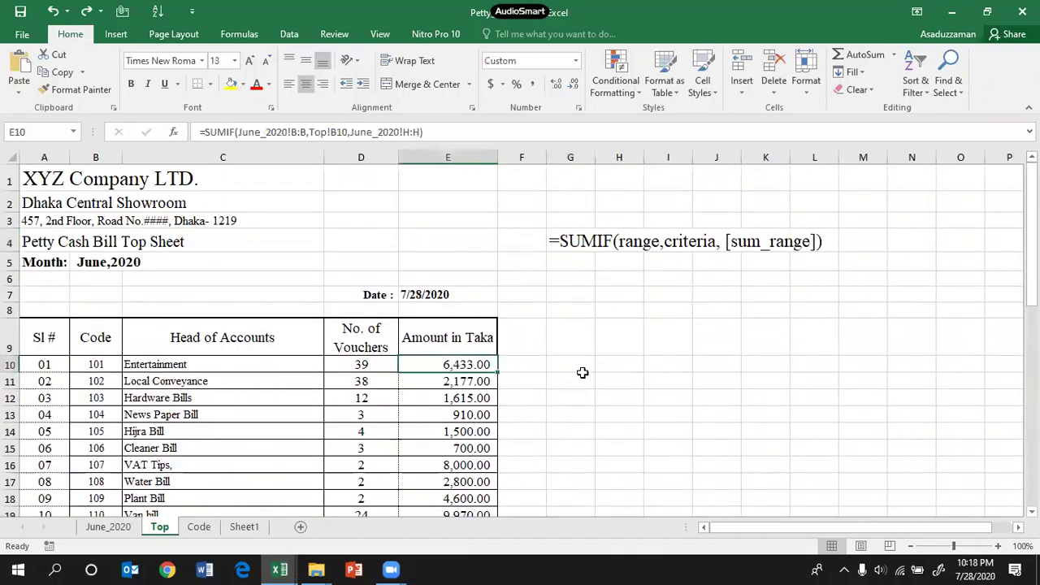
Step: Select the June_2020 register's transaction rows, then return to the Top sheet
{"action": "scroll", "coordinate": [583, 368], "scroll_direction": "down", "scroll_amount": 4}
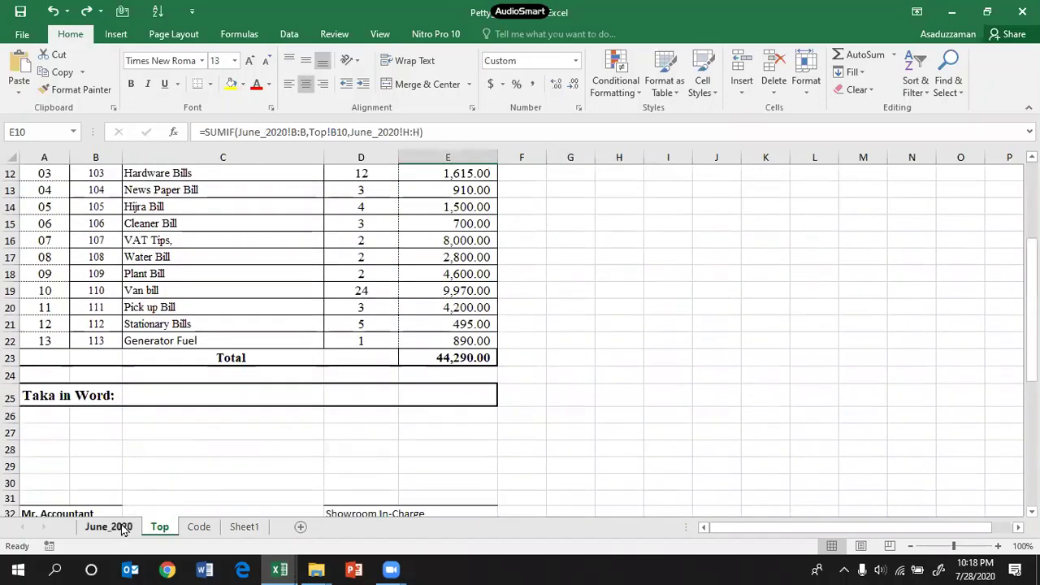
{"action": "left_click", "coordinate": [108, 526]}
{"action": "left_click", "coordinate": [569, 331]}
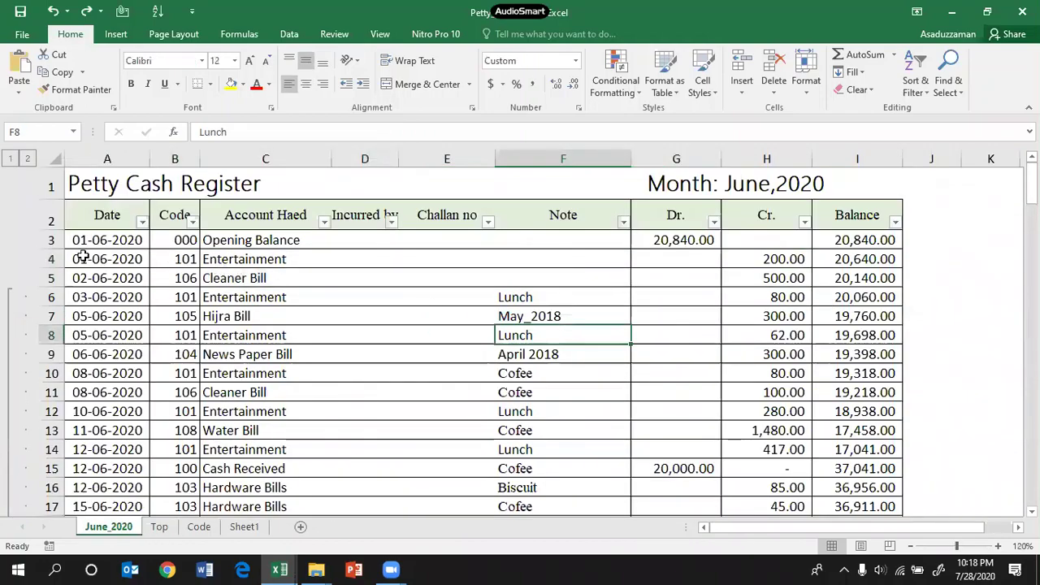
{"action": "left_click_drag", "start_coordinate": [82, 240], "coordinate": [824, 465]}
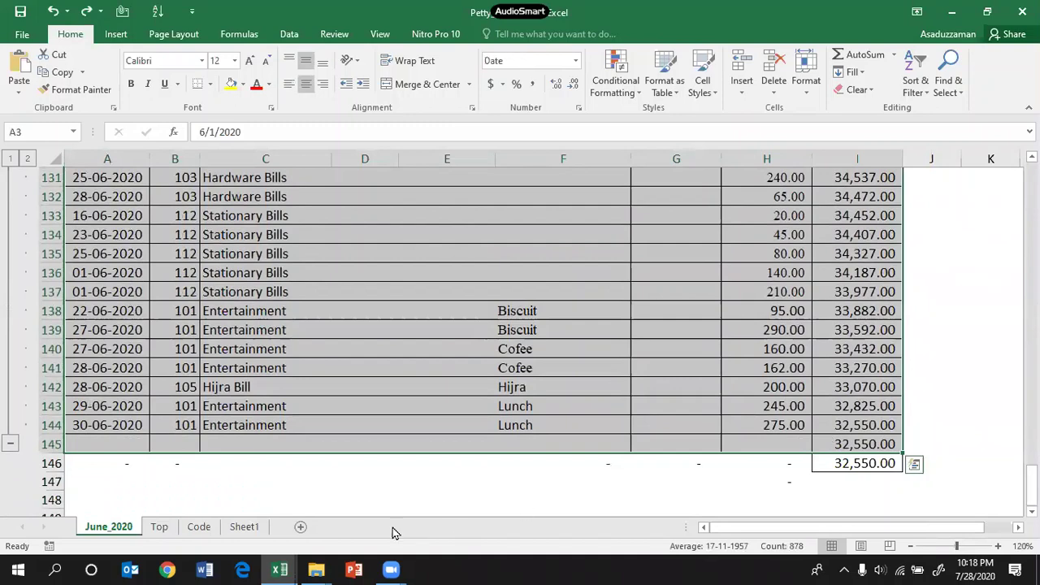
{"action": "left_click", "coordinate": [160, 527]}
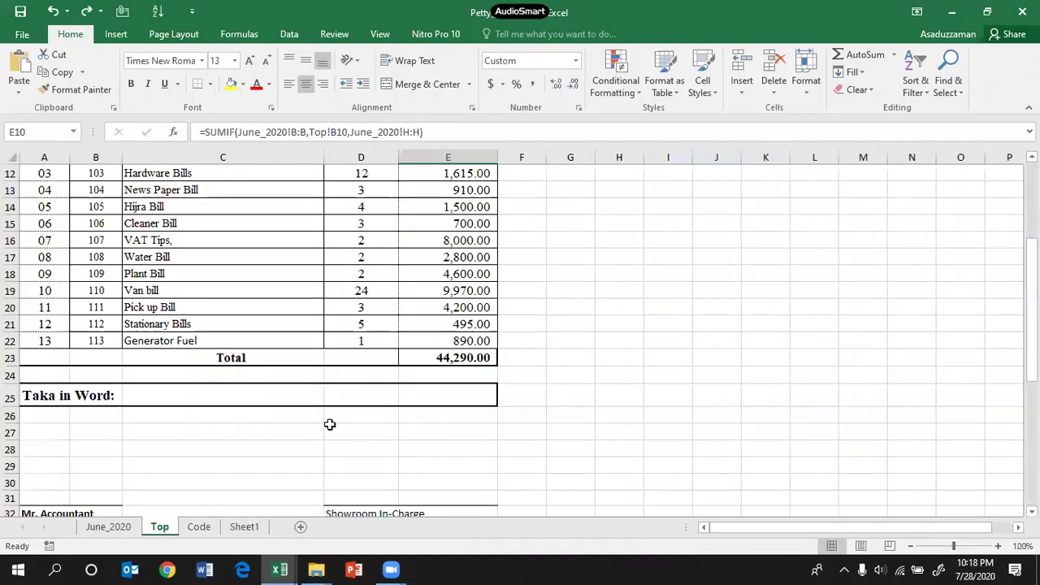
{"action": "scroll", "coordinate": [561, 300], "scroll_direction": "up", "scroll_amount": 4}
{"action": "left_click", "coordinate": [671, 298]}
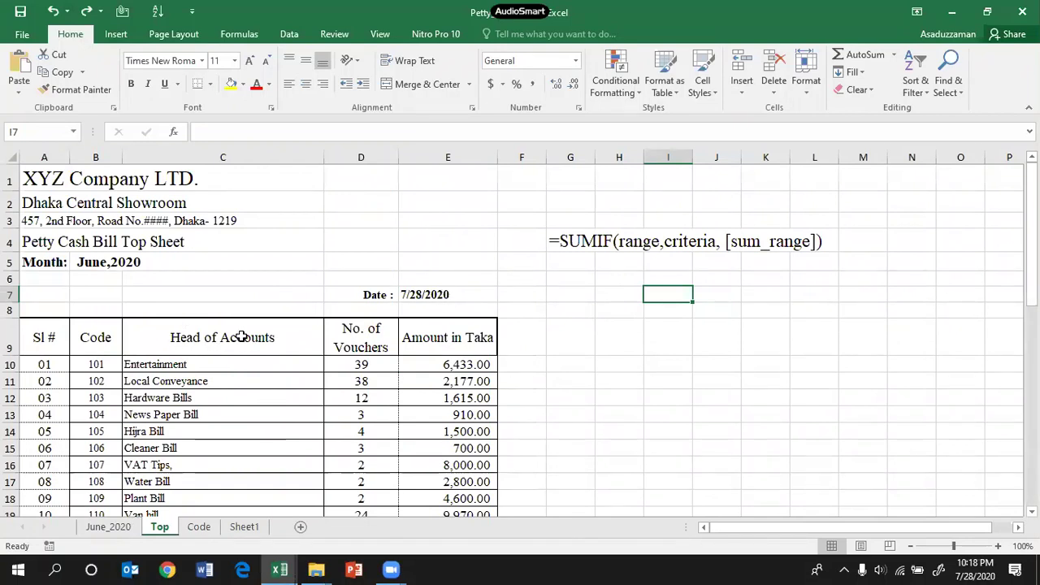
Step: Review the Entertainment COUNTIF formula, then return to the June_2020 register sheet
{"action": "left_click", "coordinate": [354, 362]}
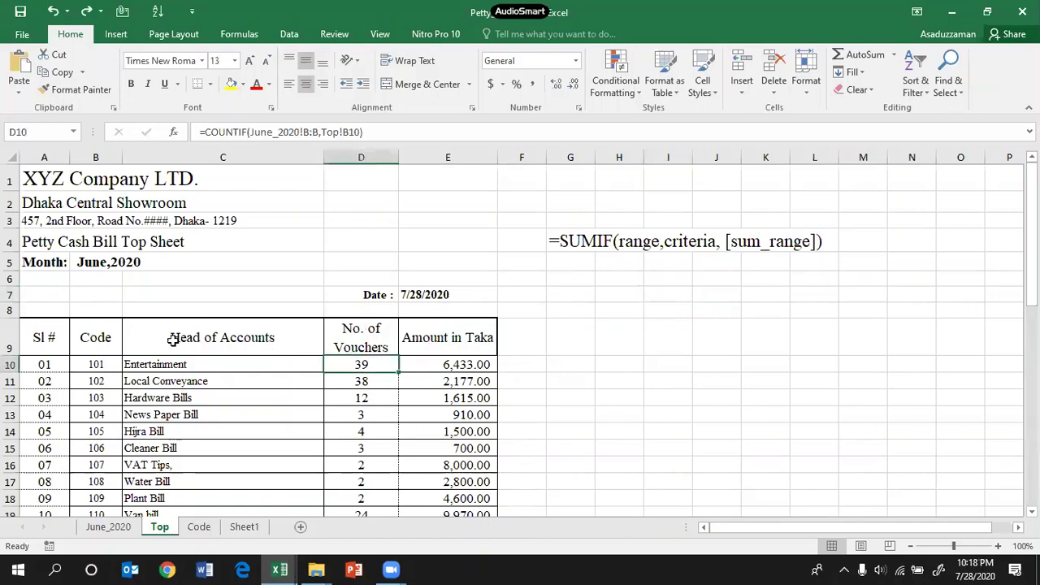
{"action": "scroll", "coordinate": [191, 382], "scroll_direction": "down", "scroll_amount": 3}
{"action": "scroll", "coordinate": [204, 425], "scroll_direction": "up", "scroll_amount": 3}
{"action": "left_click", "coordinate": [219, 241]}
{"action": "left_click", "coordinate": [268, 220]}
{"action": "left_click", "coordinate": [375, 220]}
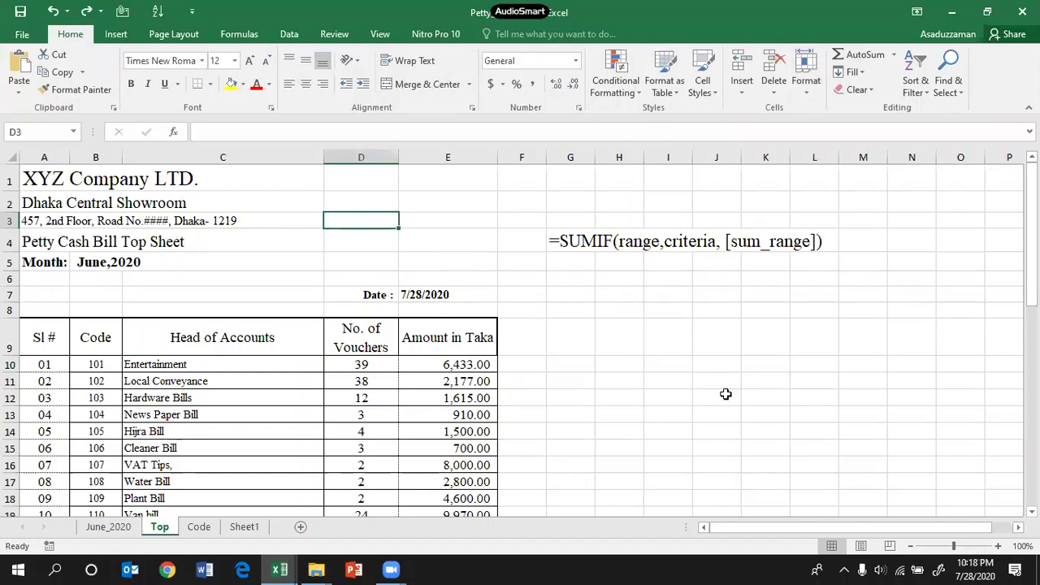
{"action": "left_click", "coordinate": [668, 309]}
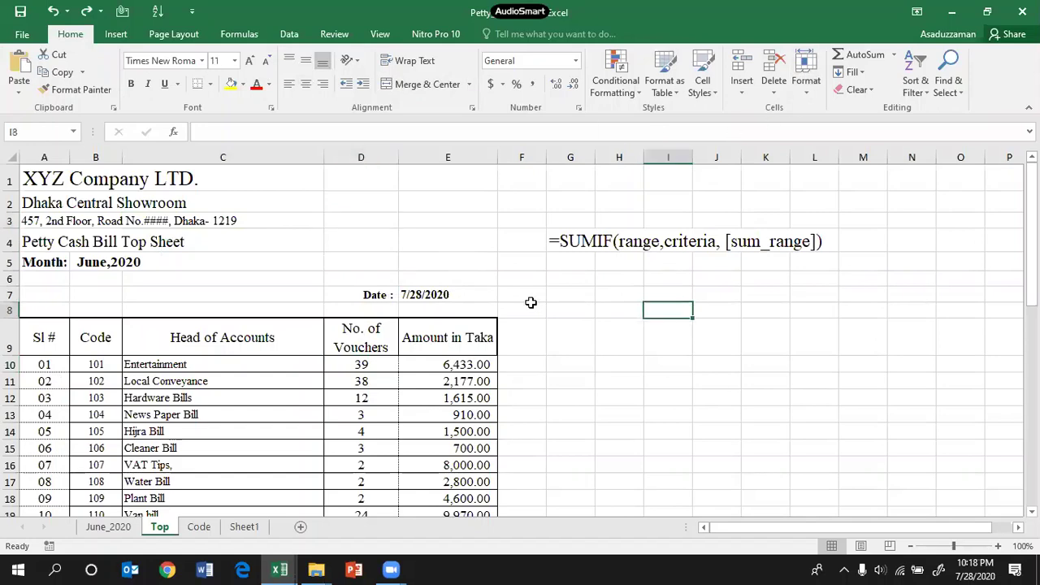
{"action": "left_click", "coordinate": [108, 528]}
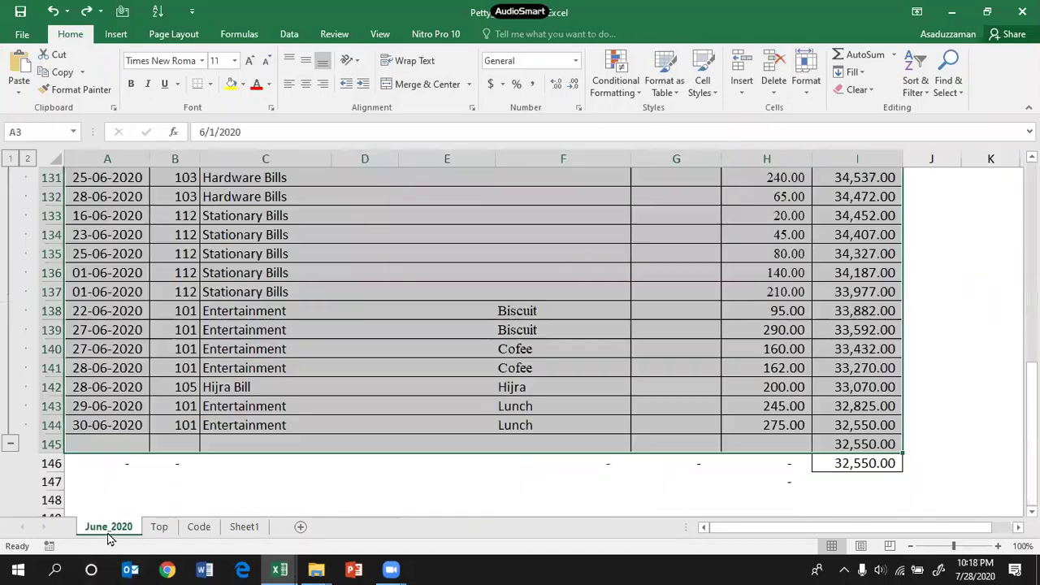
{"action": "left_click", "coordinate": [276, 568]}
Step: In the Session_02 Contents sheet, tick topics 10 and 11 (G11 and G12) as done
{"action": "left_click", "coordinate": [210, 522]}
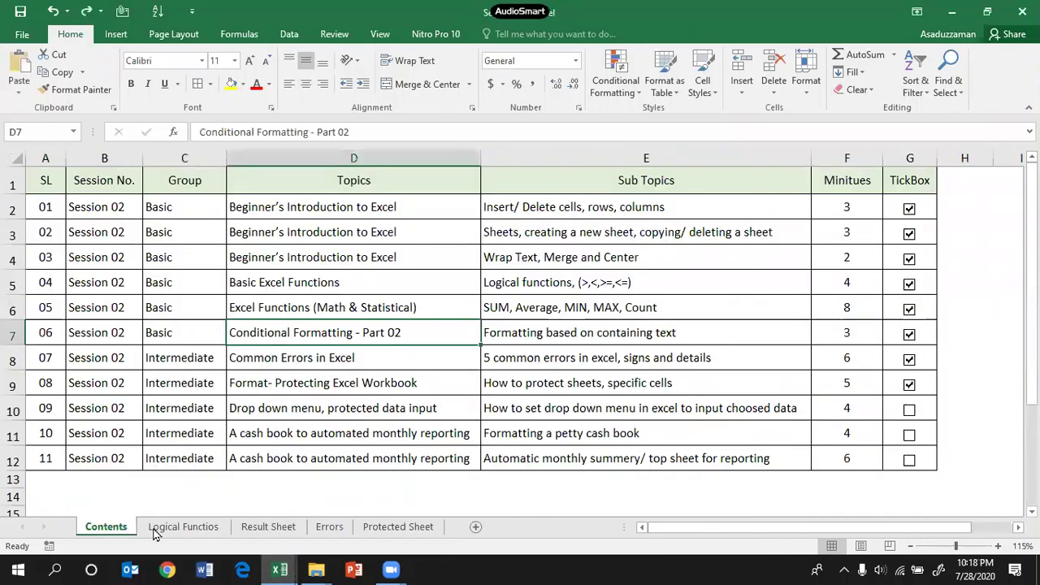
{"action": "left_click", "coordinate": [909, 435]}
{"action": "left_click", "coordinate": [909, 461]}
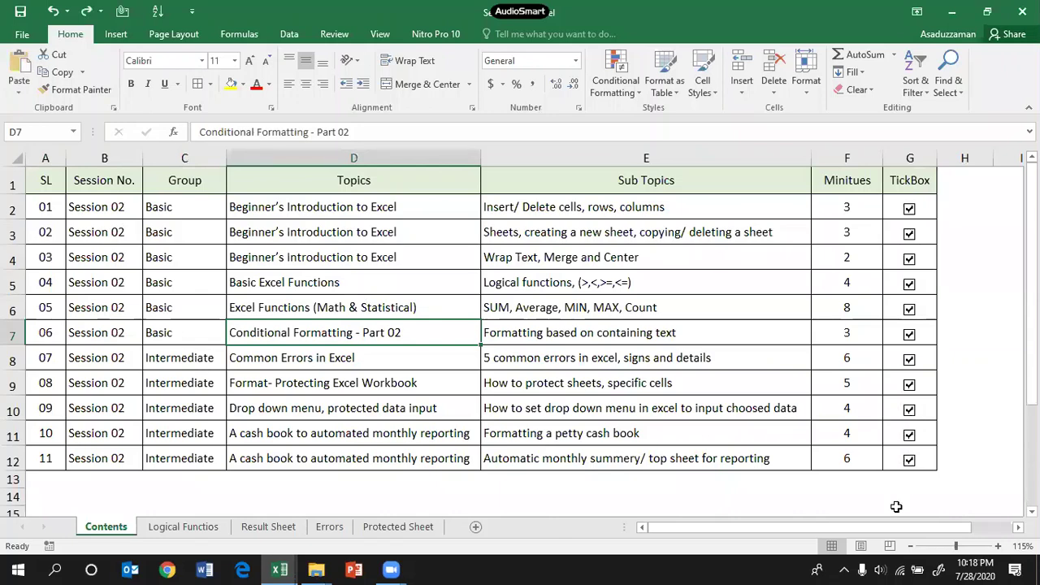